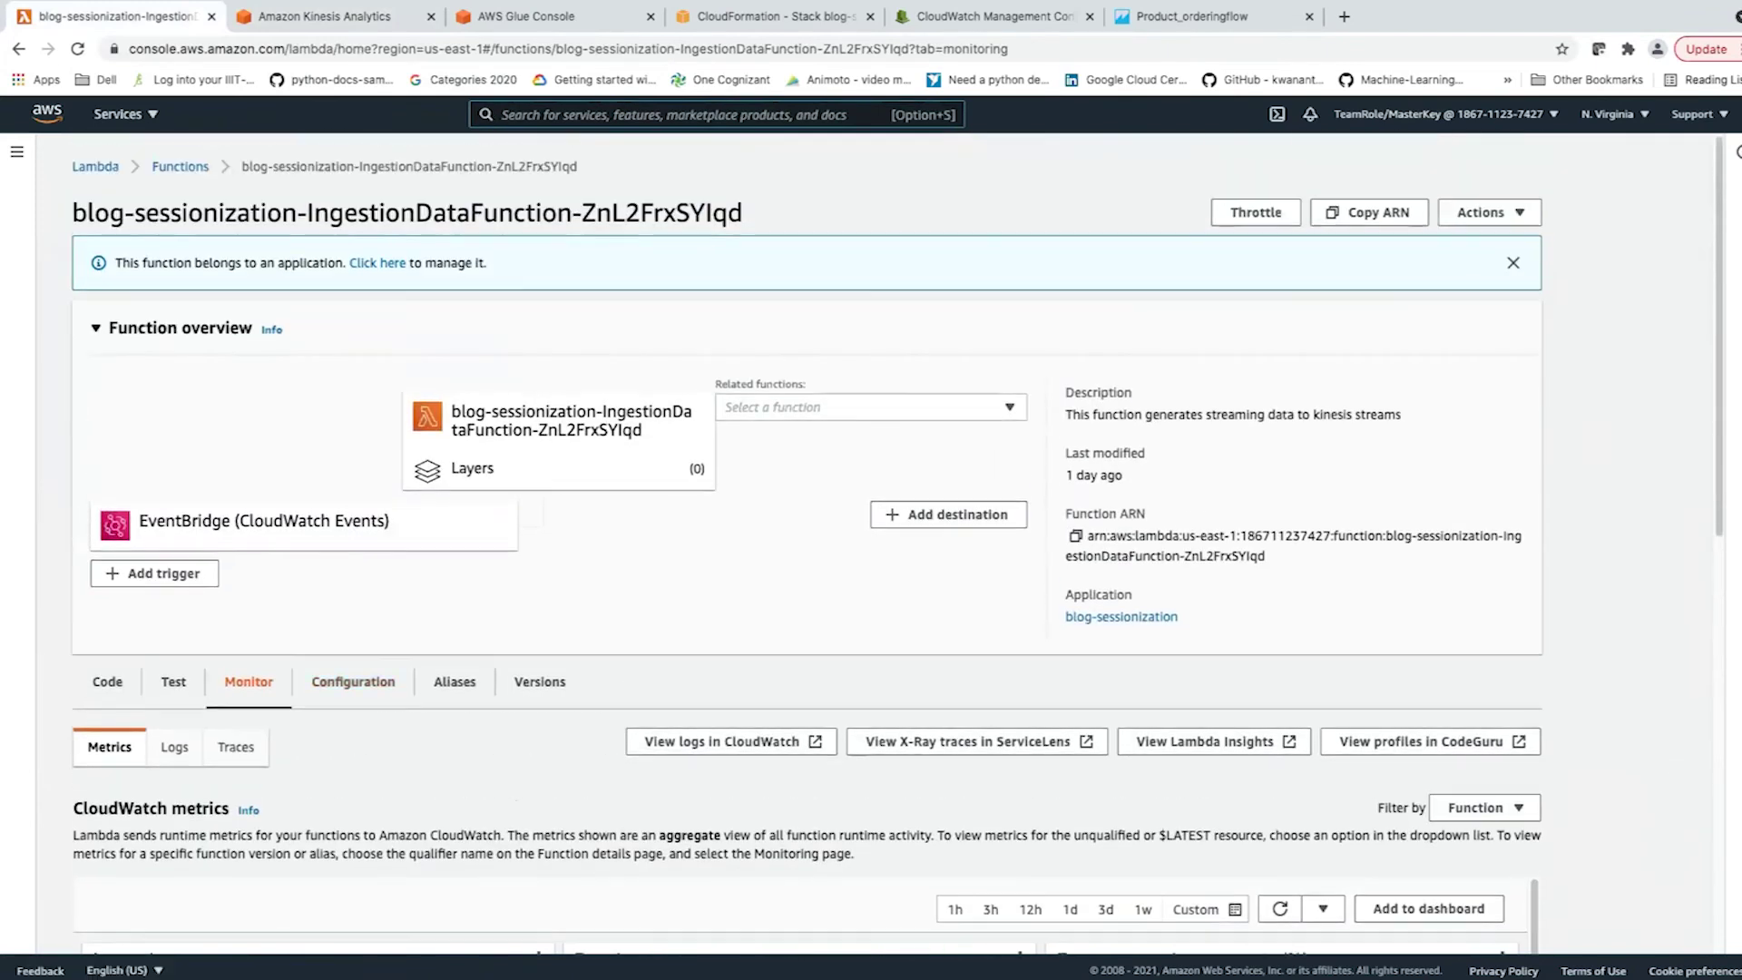
Open blog-sessionization-IngestionDataFunction from the Functions list and read its index.py source code.
{"action": "left_click", "coordinate": [179, 166]}
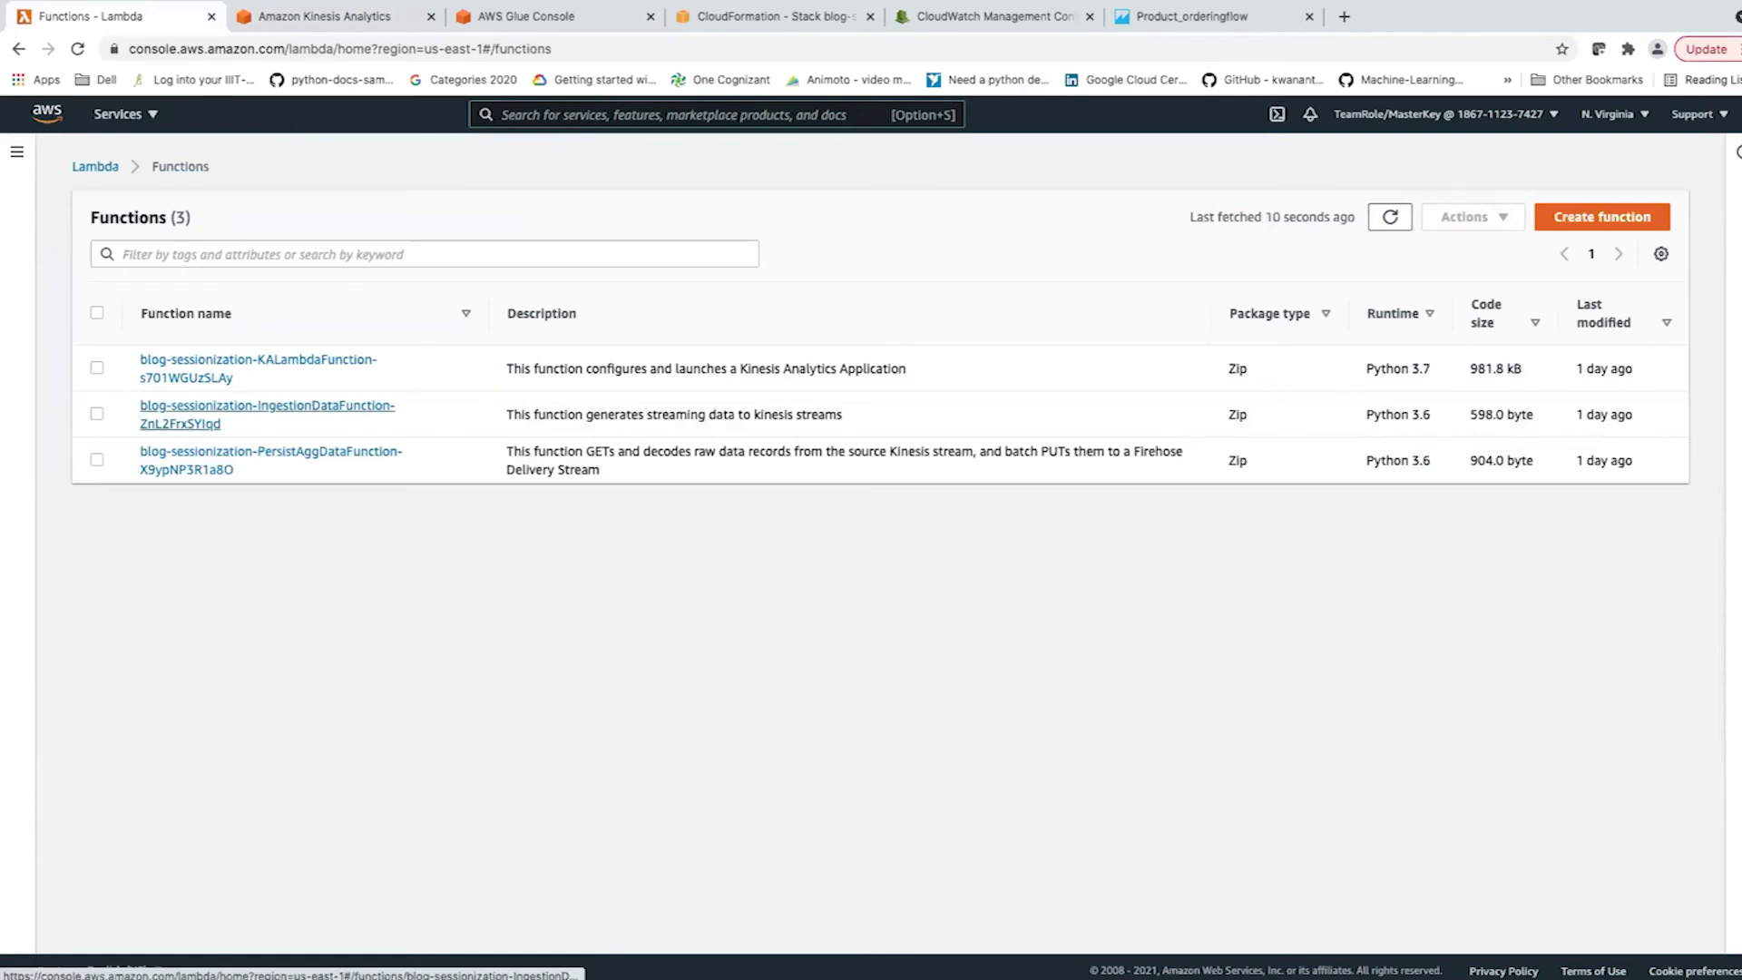
{"action": "left_click", "coordinate": [266, 406]}
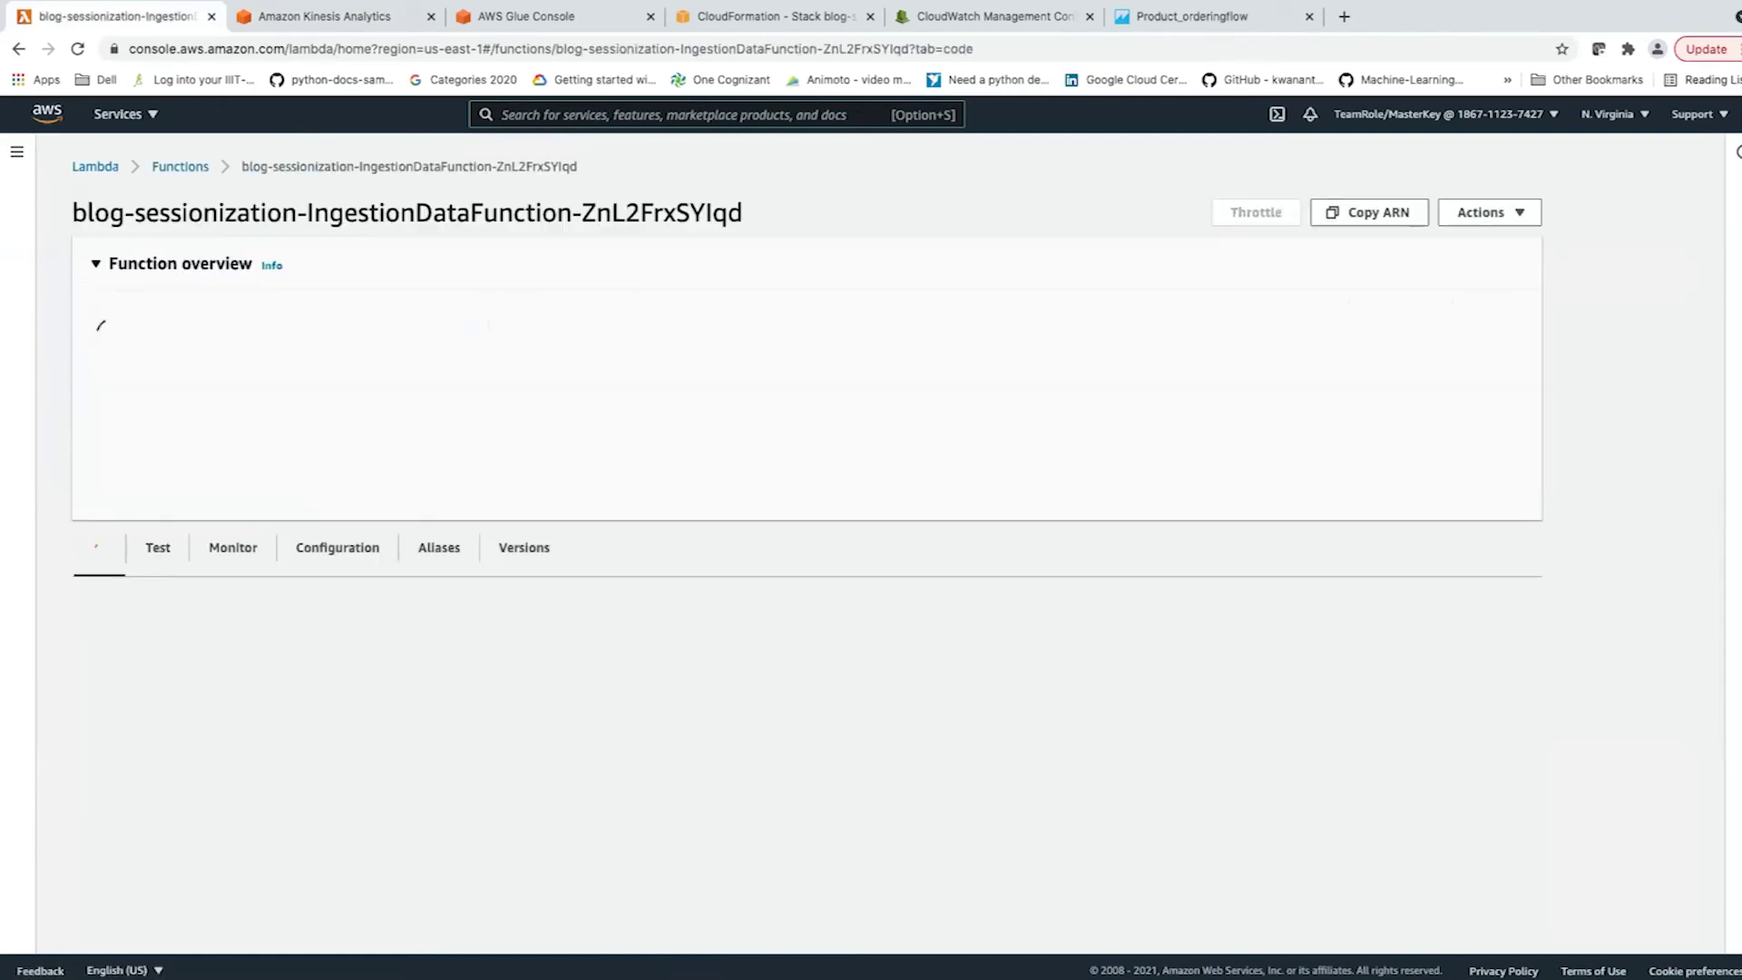
{"action": "scroll", "coordinate": [870, 545], "scroll_direction": "down", "scroll_amount": 3}
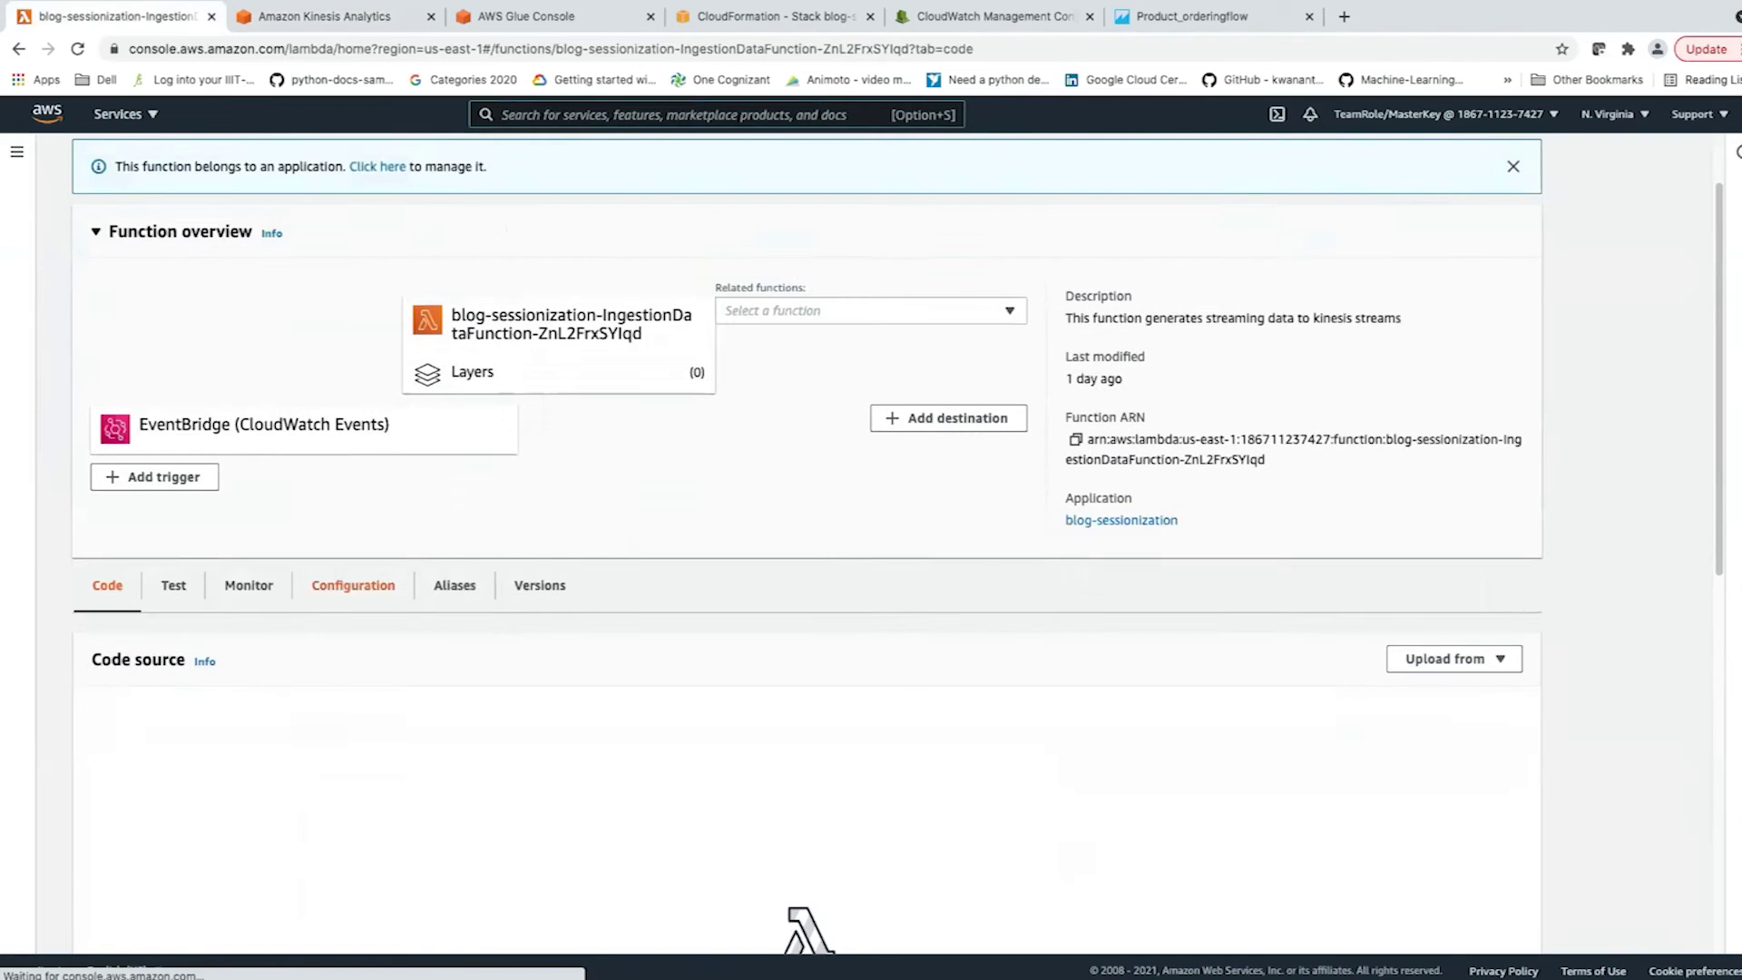
{"action": "scroll", "coordinate": [871, 544], "scroll_direction": "down", "scroll_amount": 1}
{"action": "scroll", "coordinate": [907, 753], "scroll_direction": "down", "scroll_amount": 3}
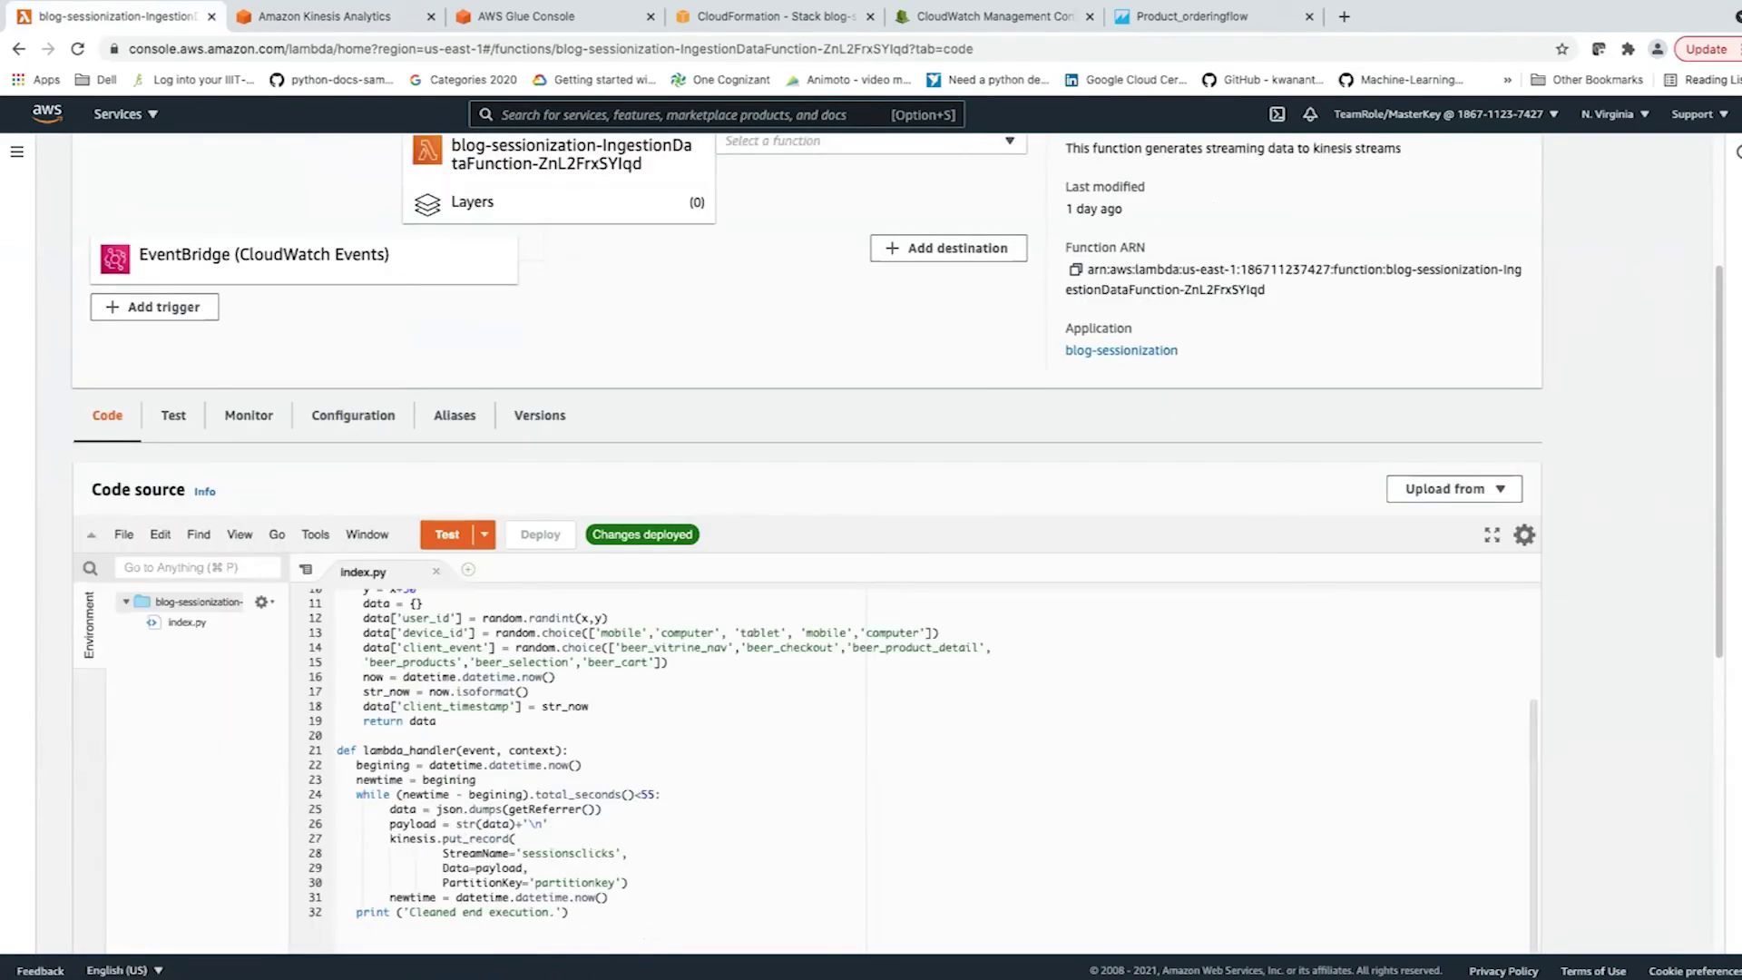
{"action": "scroll", "coordinate": [907, 753], "scroll_direction": "up", "scroll_amount": 2}
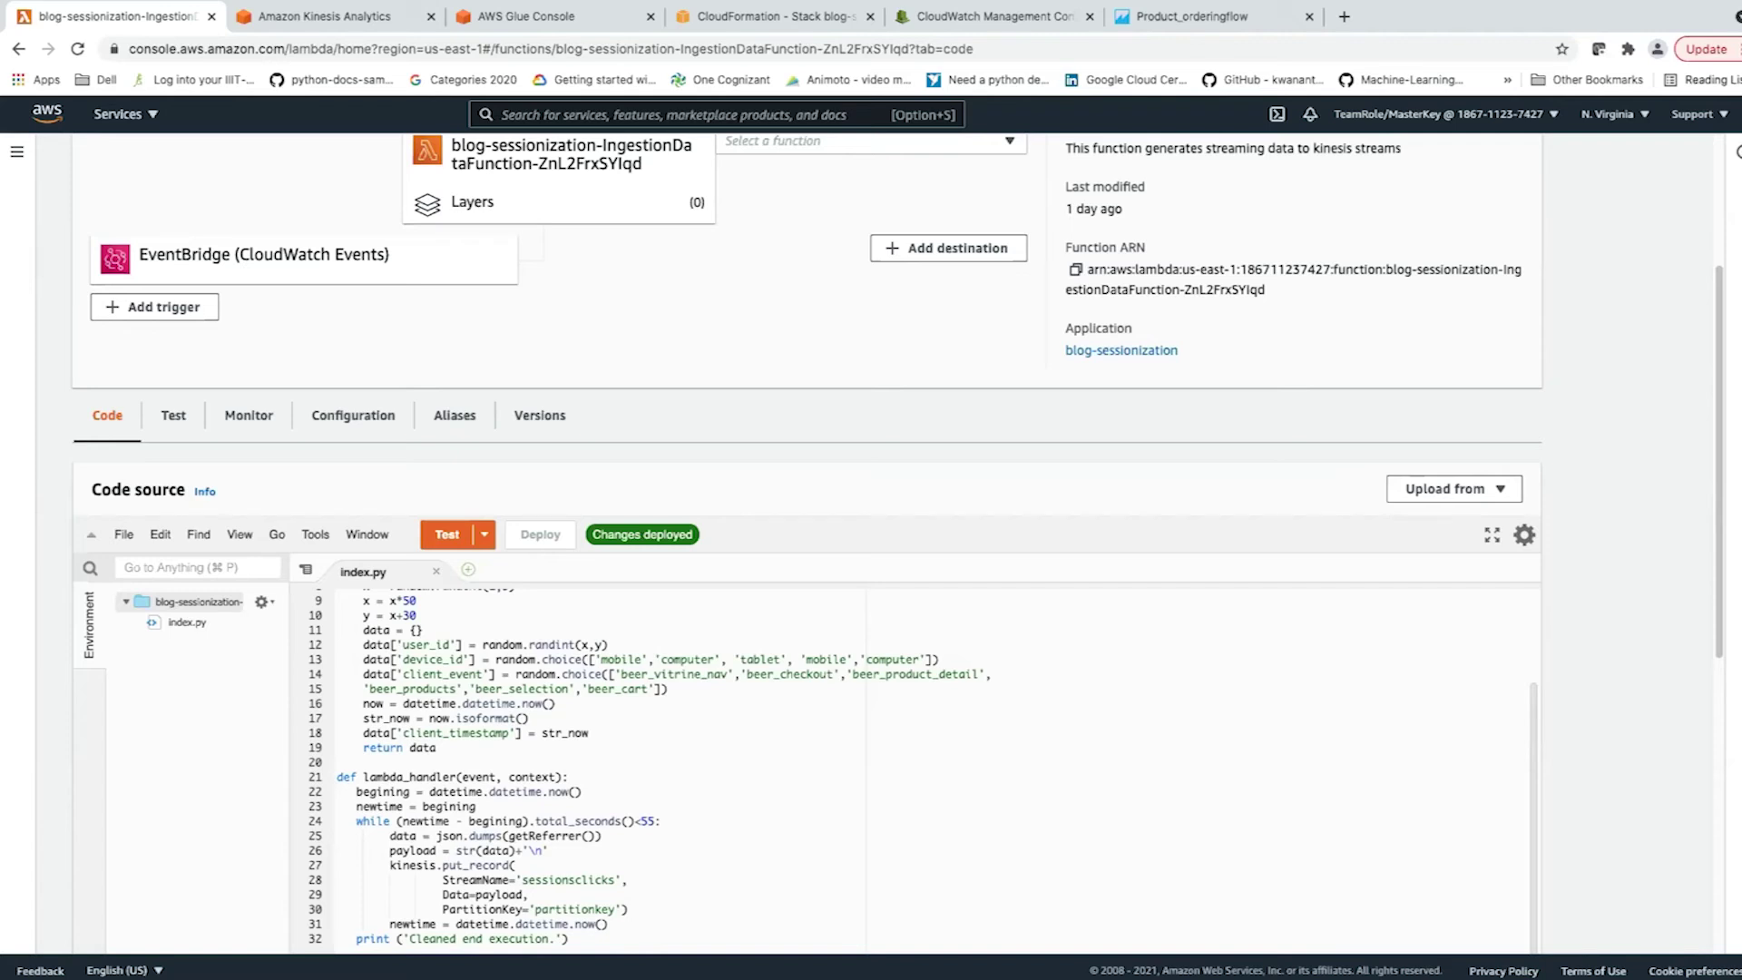
{"action": "scroll", "coordinate": [635, 771], "scroll_direction": "down", "scroll_amount": 3}
{"action": "scroll", "coordinate": [636, 771], "scroll_direction": "up", "scroll_amount": 4}
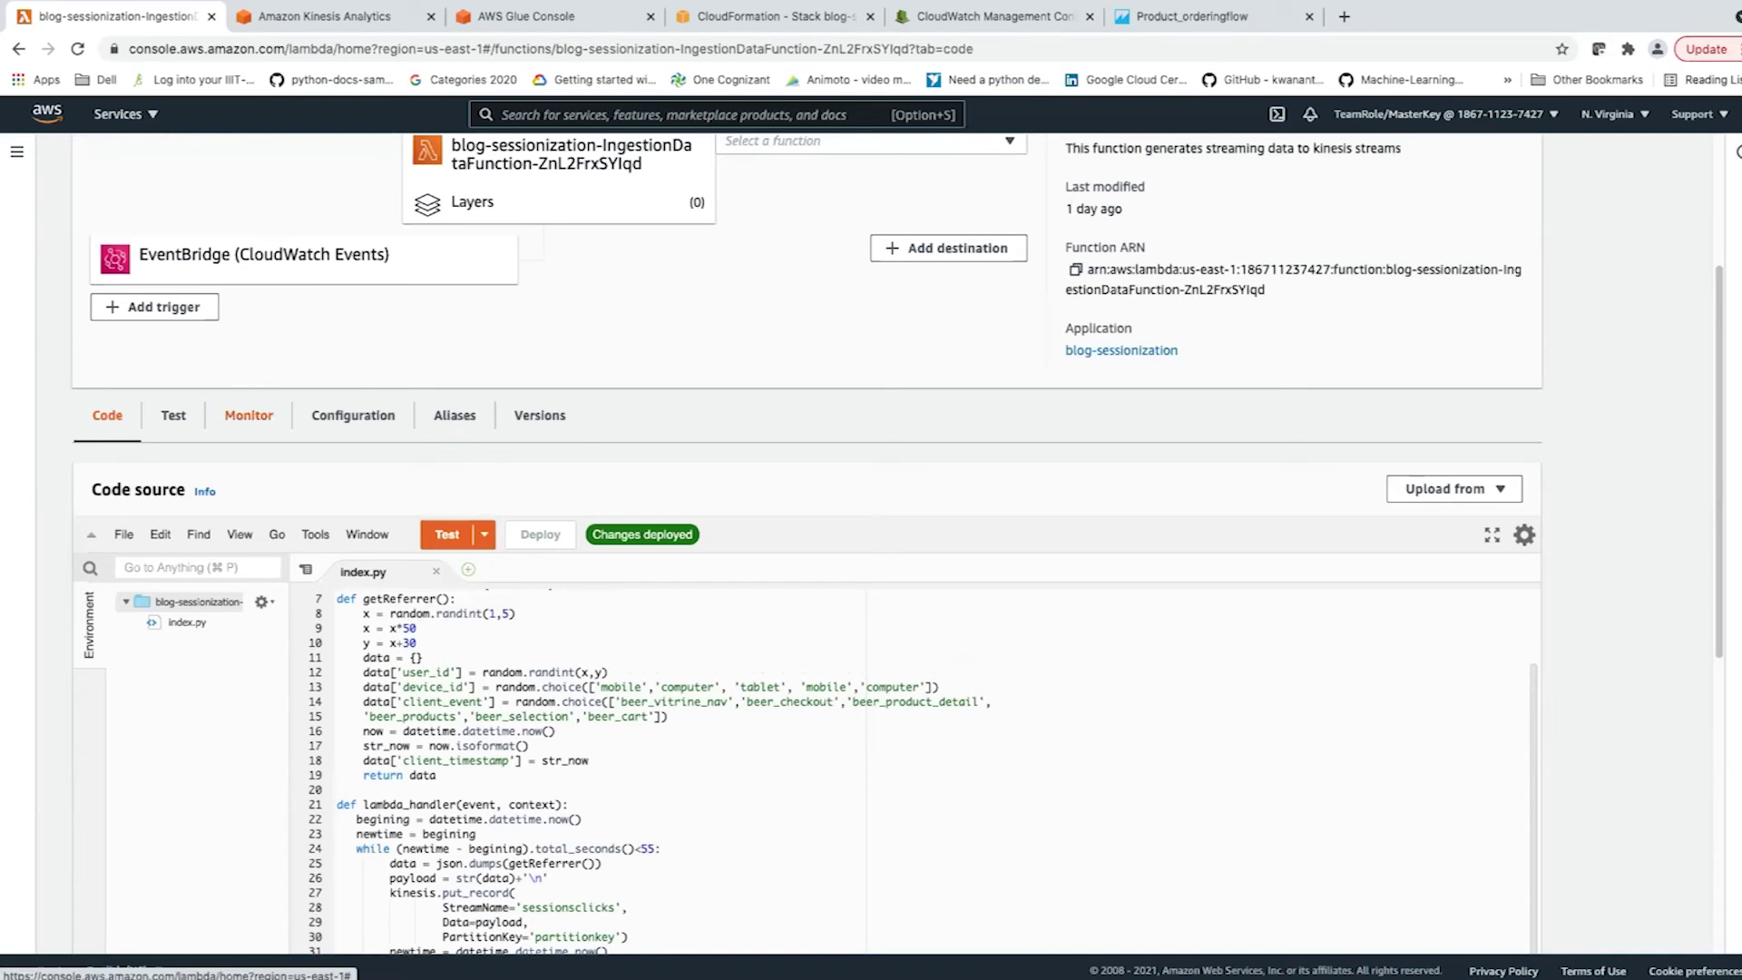
Review the function's CloudWatch invocation, duration and success-rate charts, then switch to the Kinesis Analytics tab.
{"action": "left_click", "coordinate": [248, 414]}
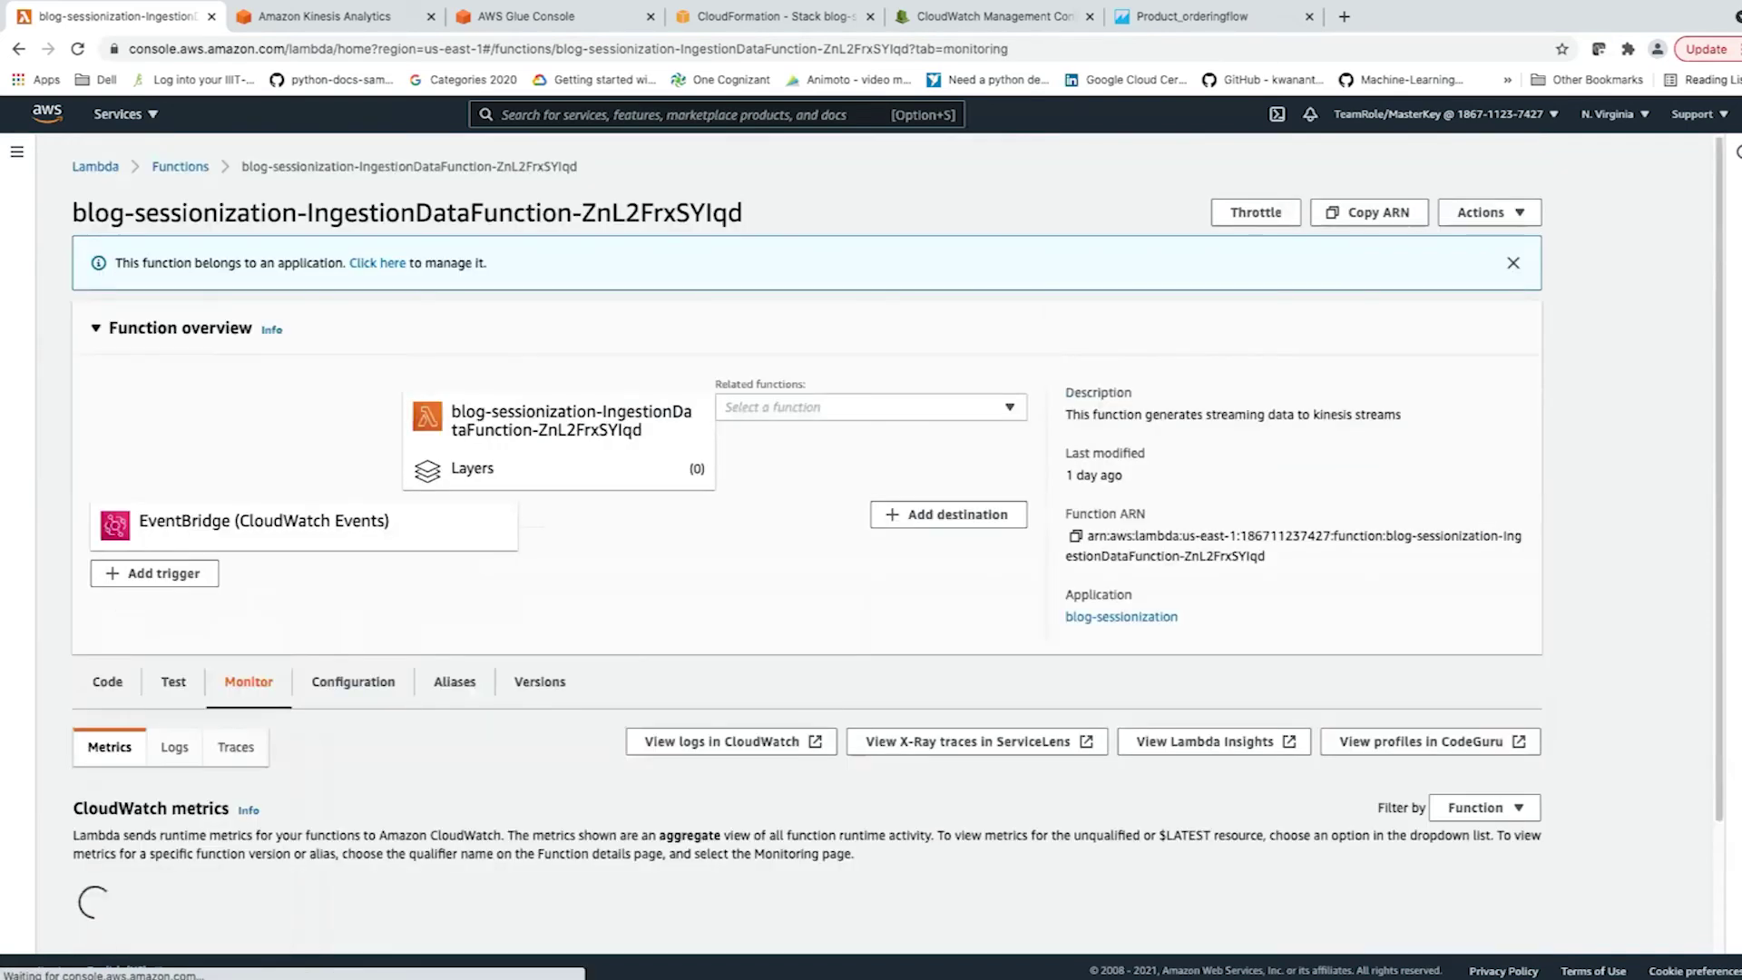
{"action": "scroll", "coordinate": [807, 544], "scroll_direction": "down", "scroll_amount": 2}
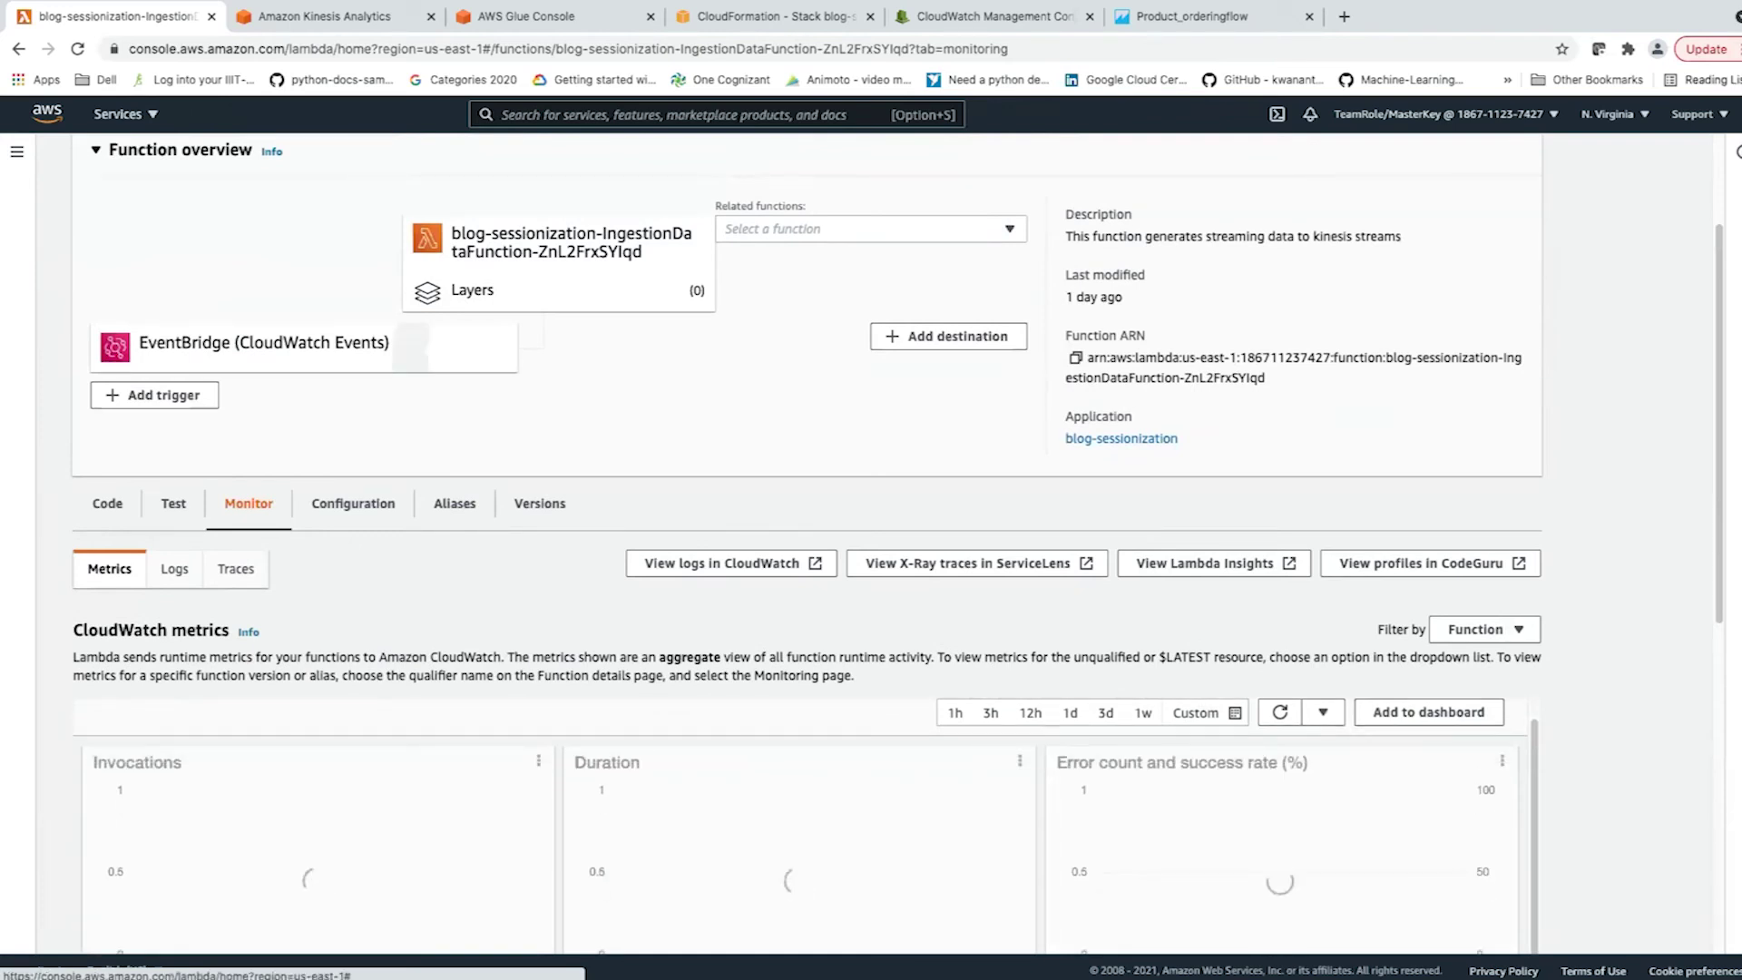
{"action": "scroll", "coordinate": [318, 617], "scroll_direction": "down", "scroll_amount": 3}
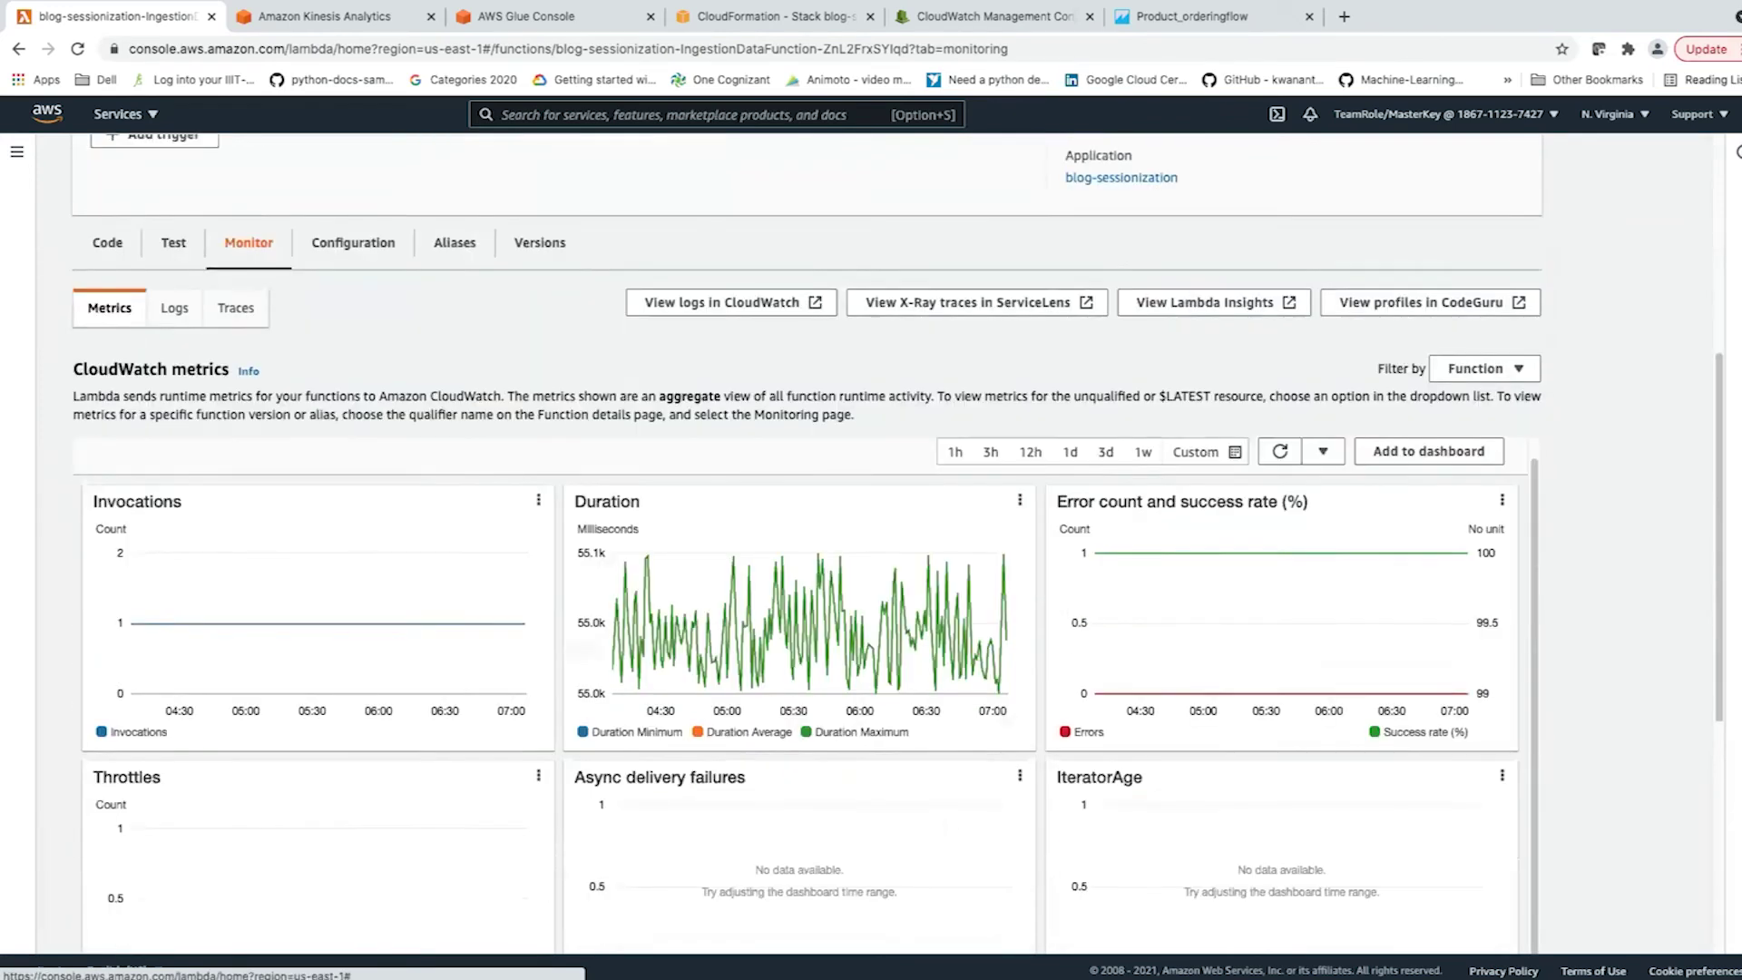
{"action": "mouse_move", "coordinate": [408, 629]}
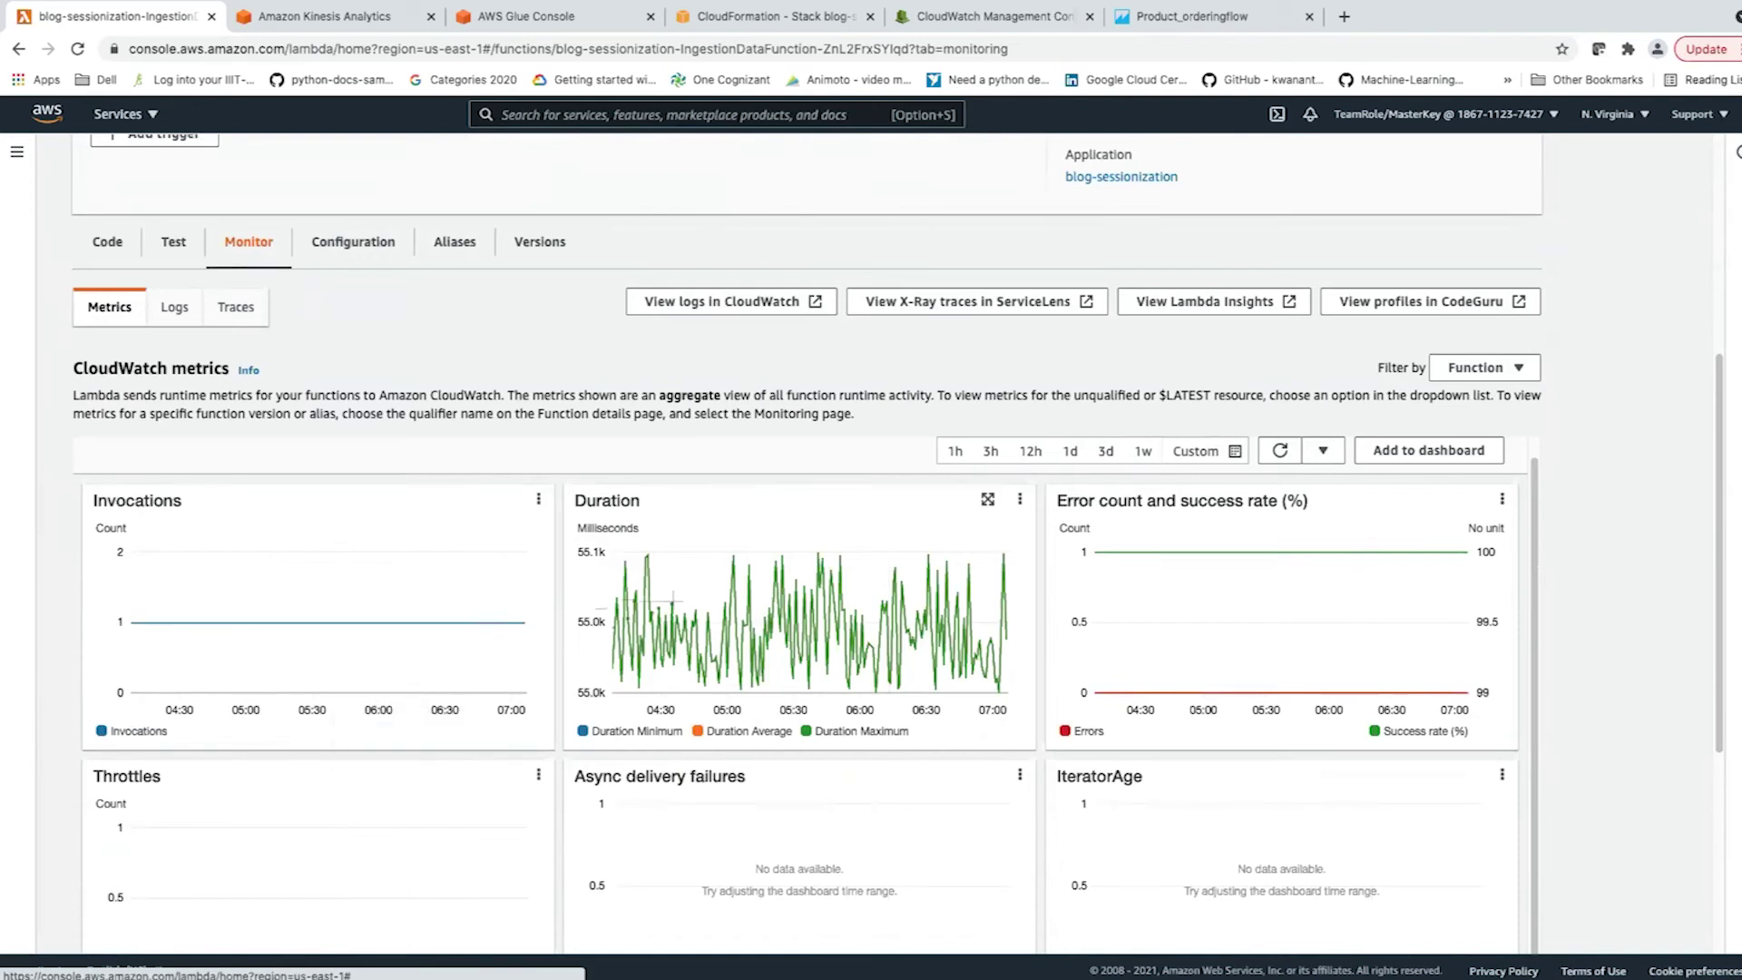
{"action": "mouse_move", "coordinate": [660, 606]}
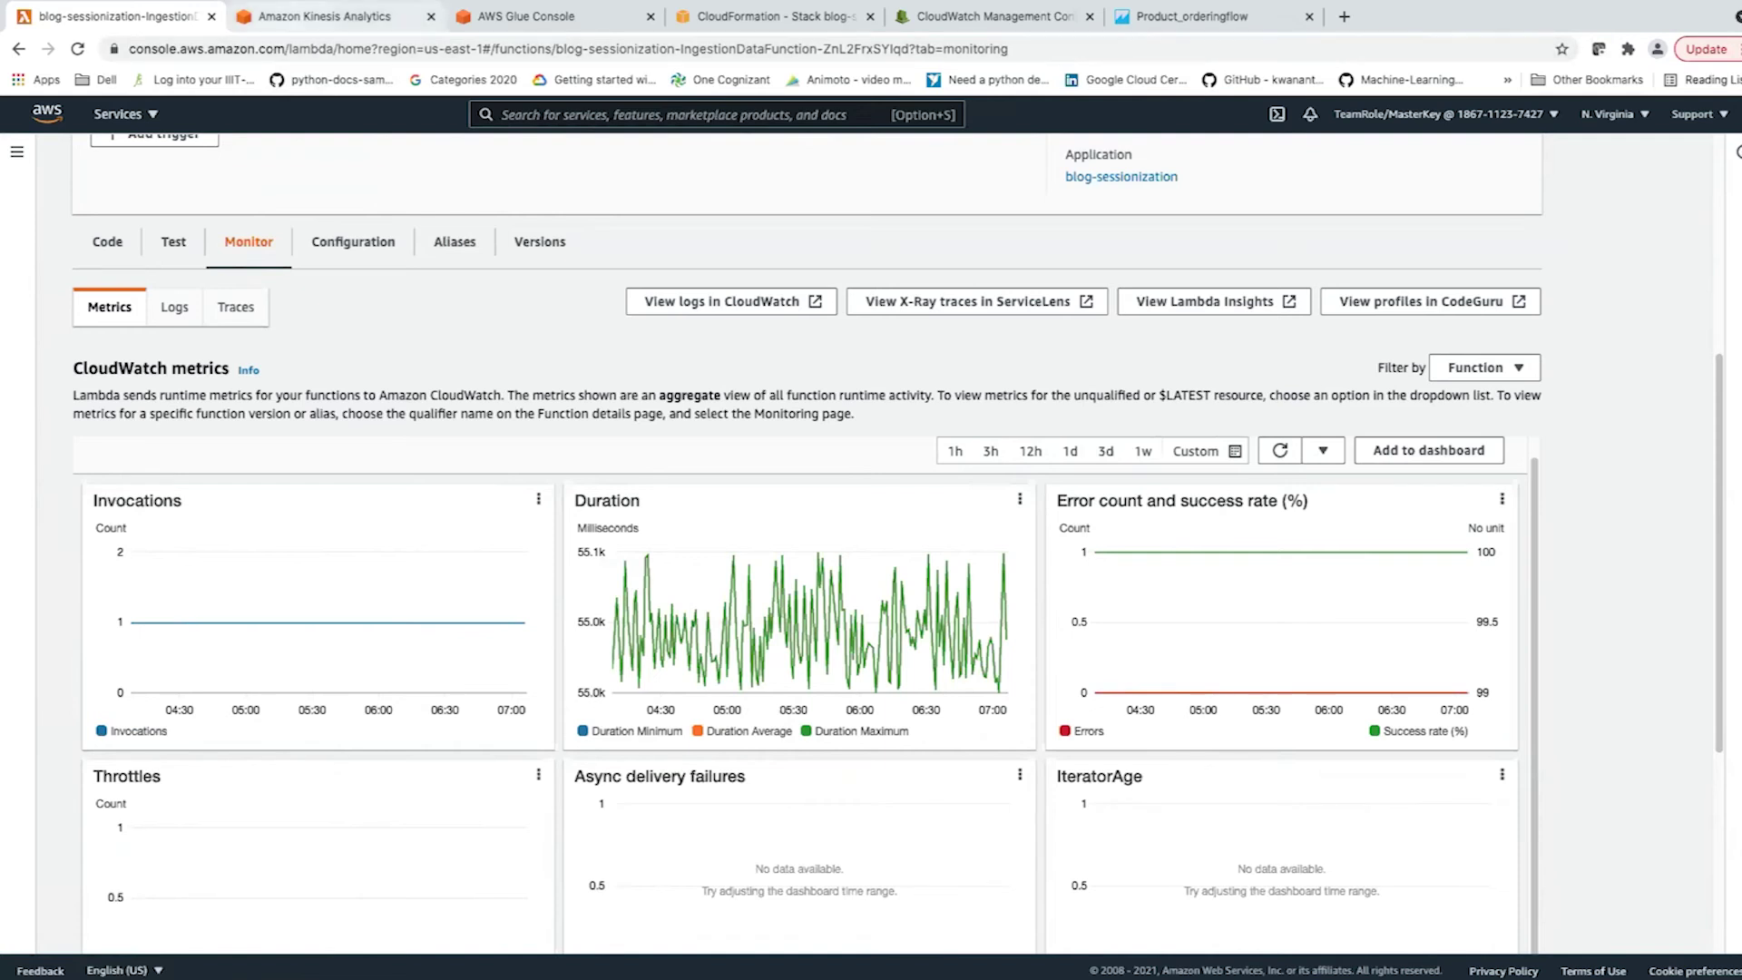
{"action": "key", "text": "ctrl+Tab"}
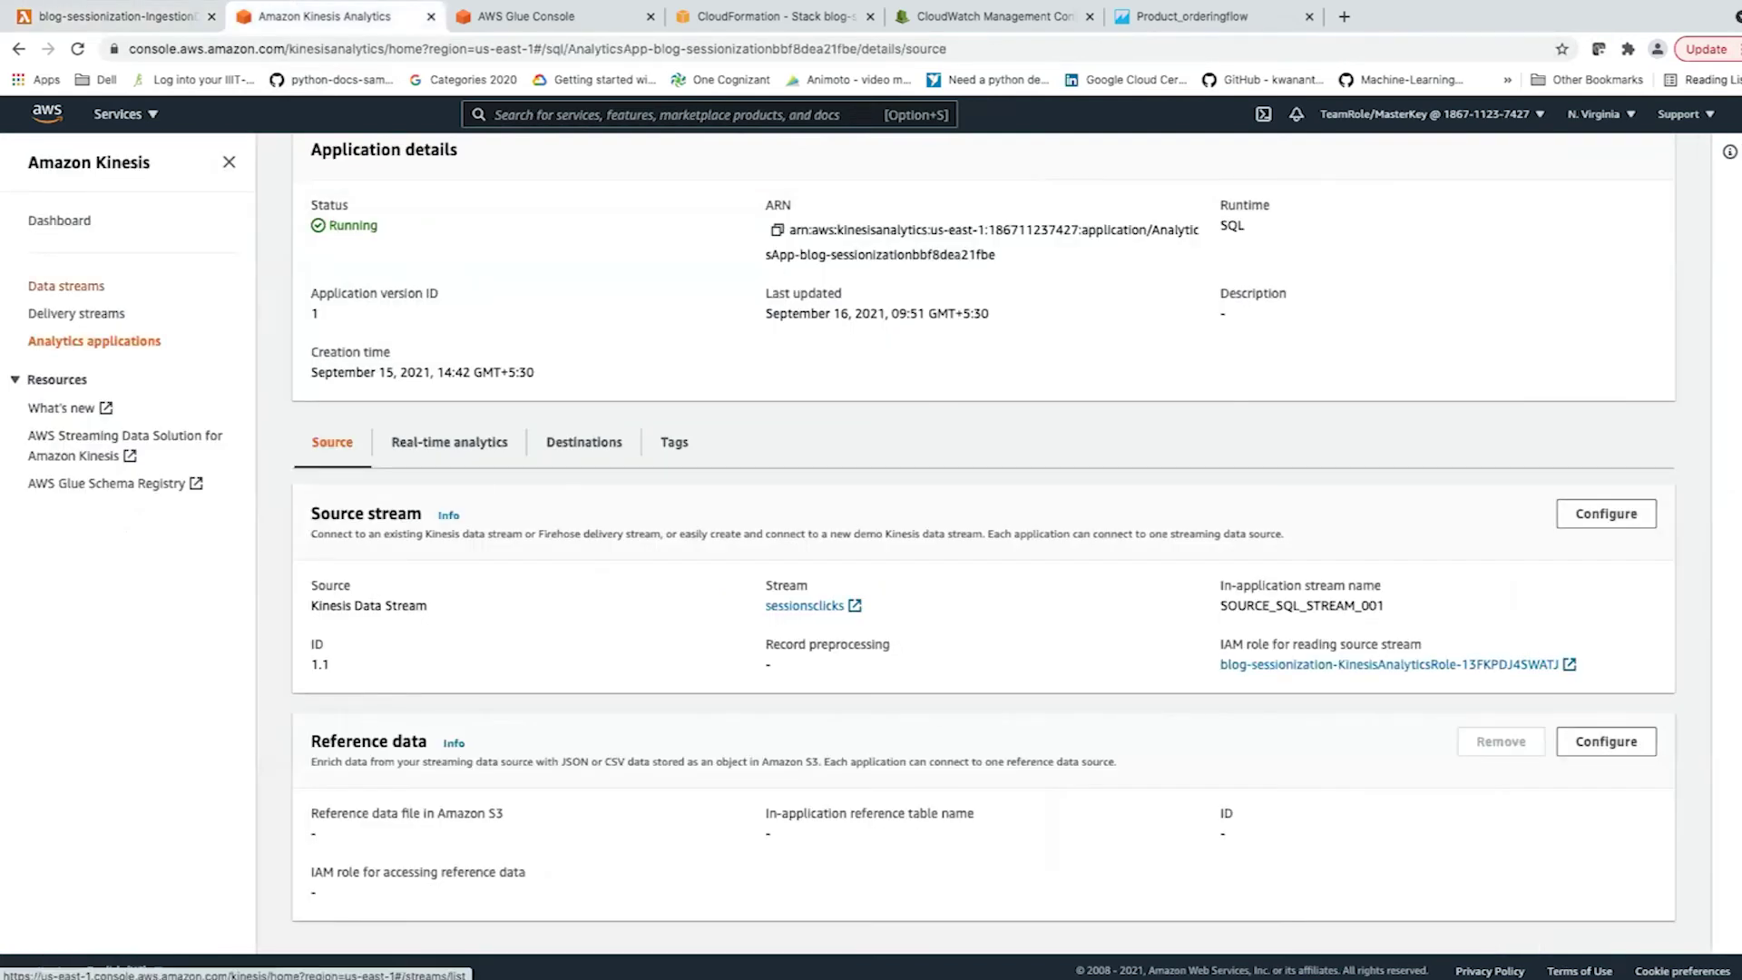
Open the sessionsclicks data stream from Data streams and scroll through its monitoring metrics charts.
{"action": "left_click", "coordinate": [66, 285]}
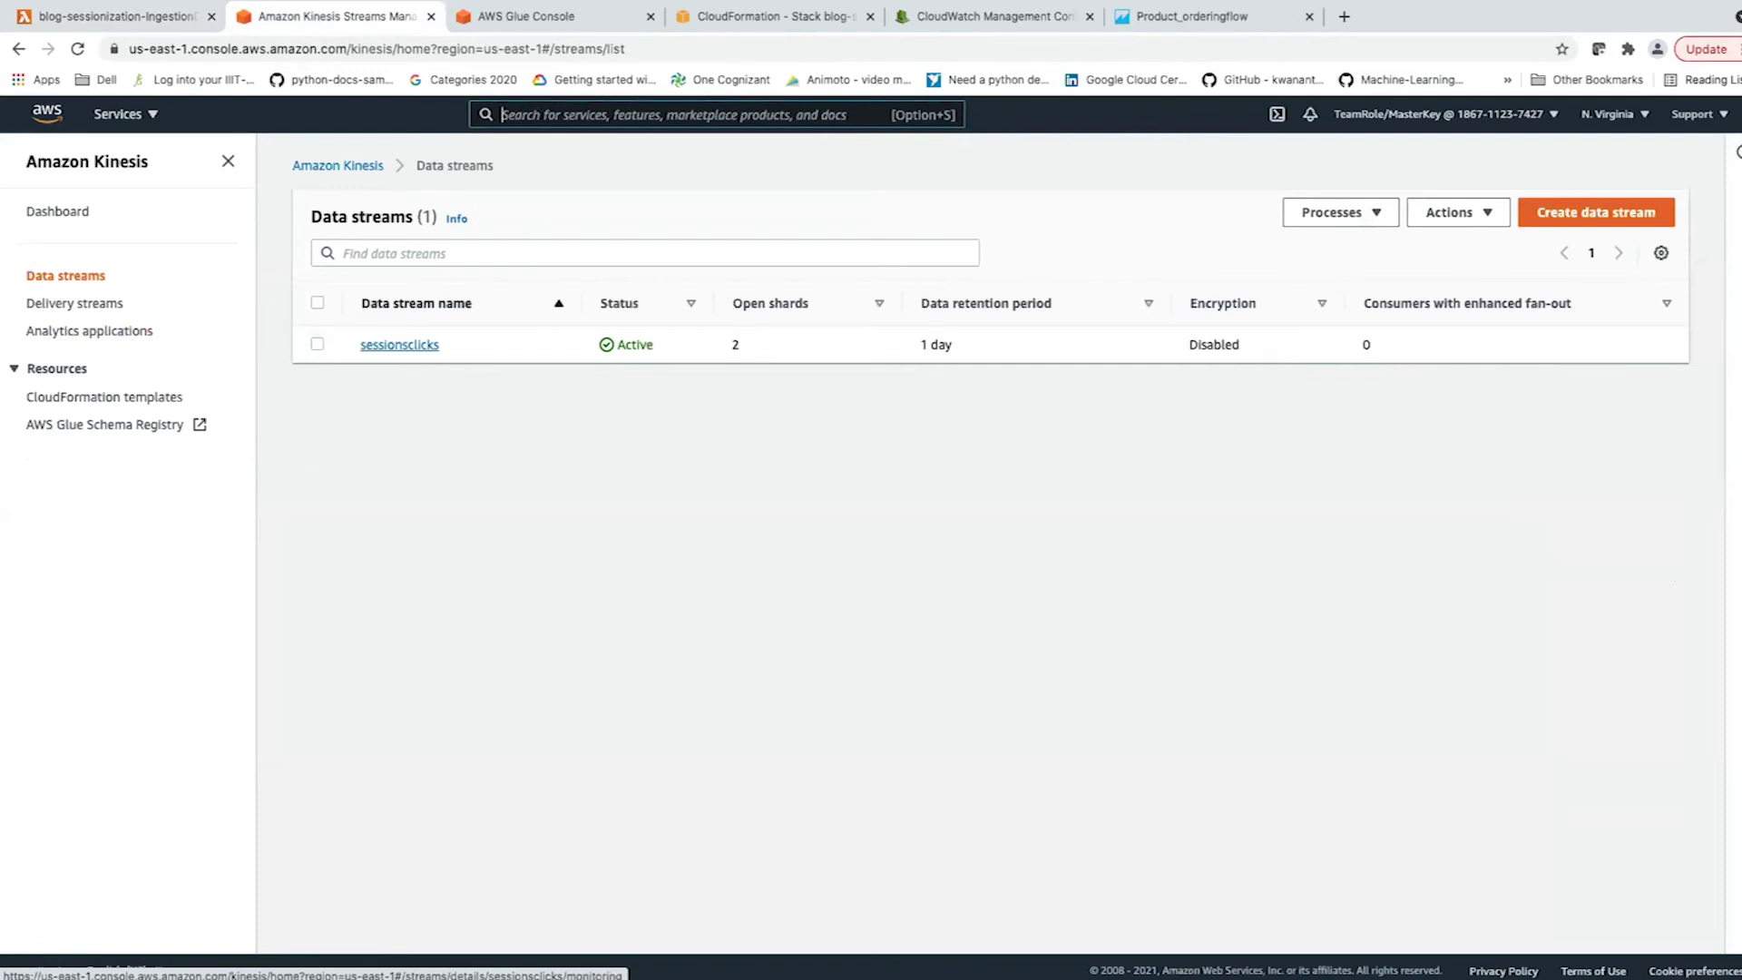
{"action": "left_click", "coordinate": [399, 344]}
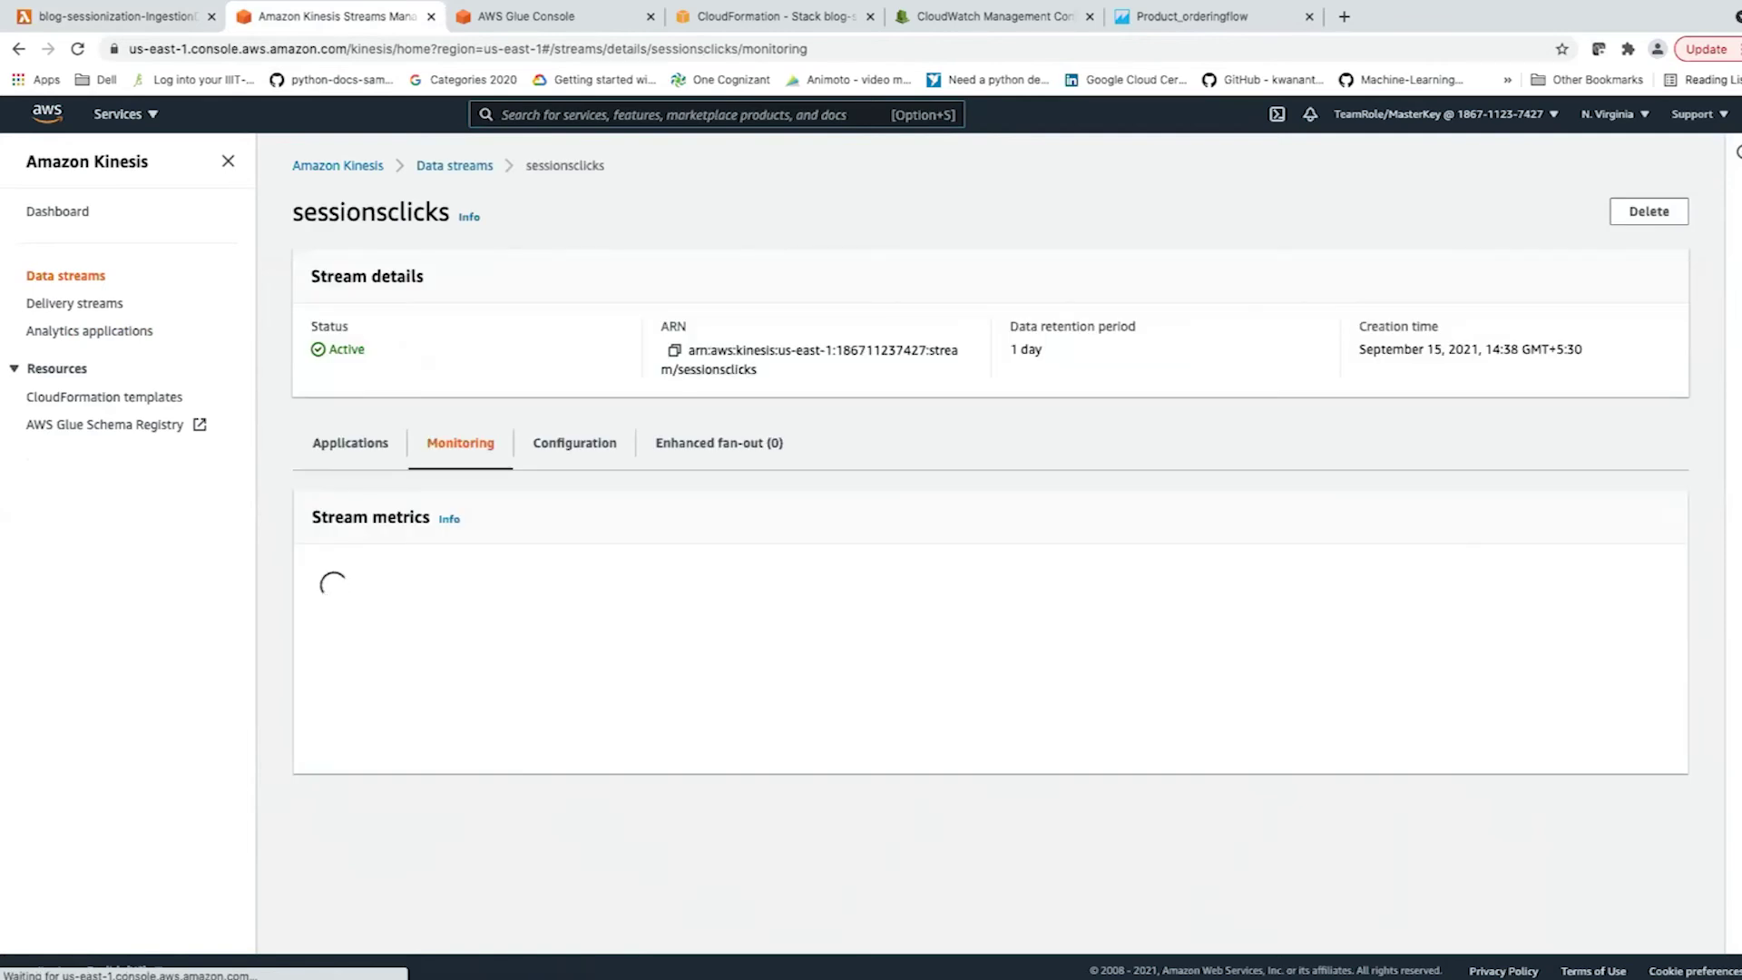
{"action": "scroll", "coordinate": [984, 544], "scroll_direction": "down", "scroll_amount": 3}
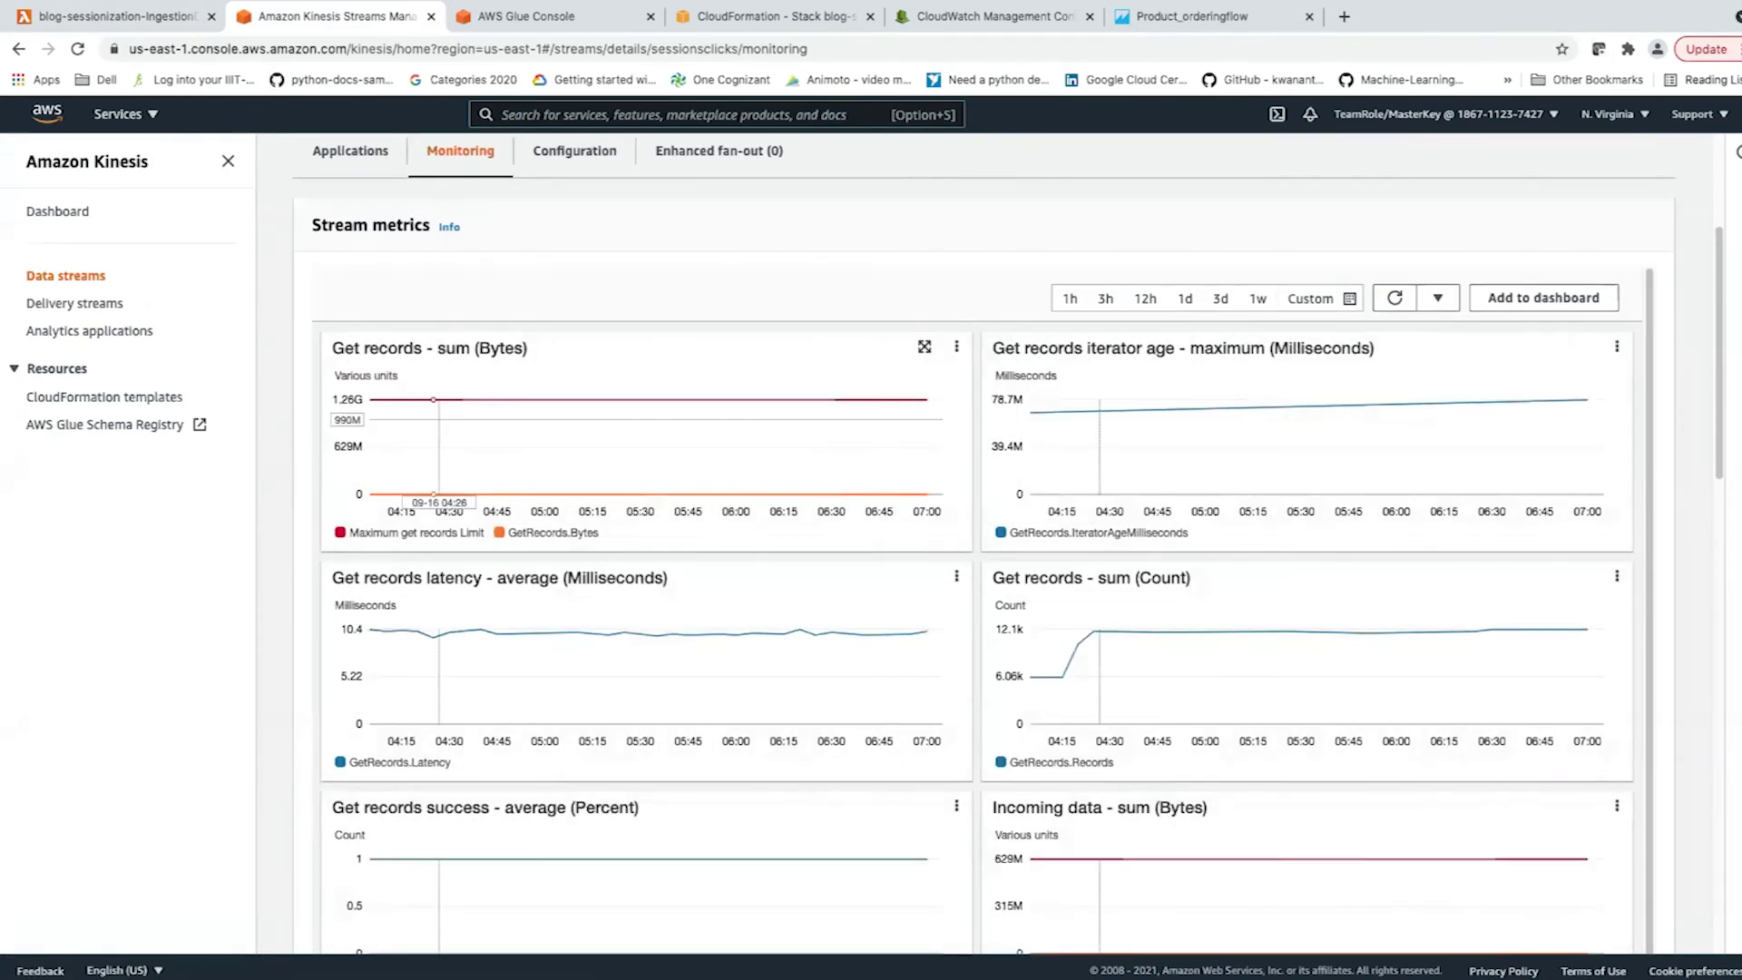
{"action": "mouse_move", "coordinate": [384, 418]}
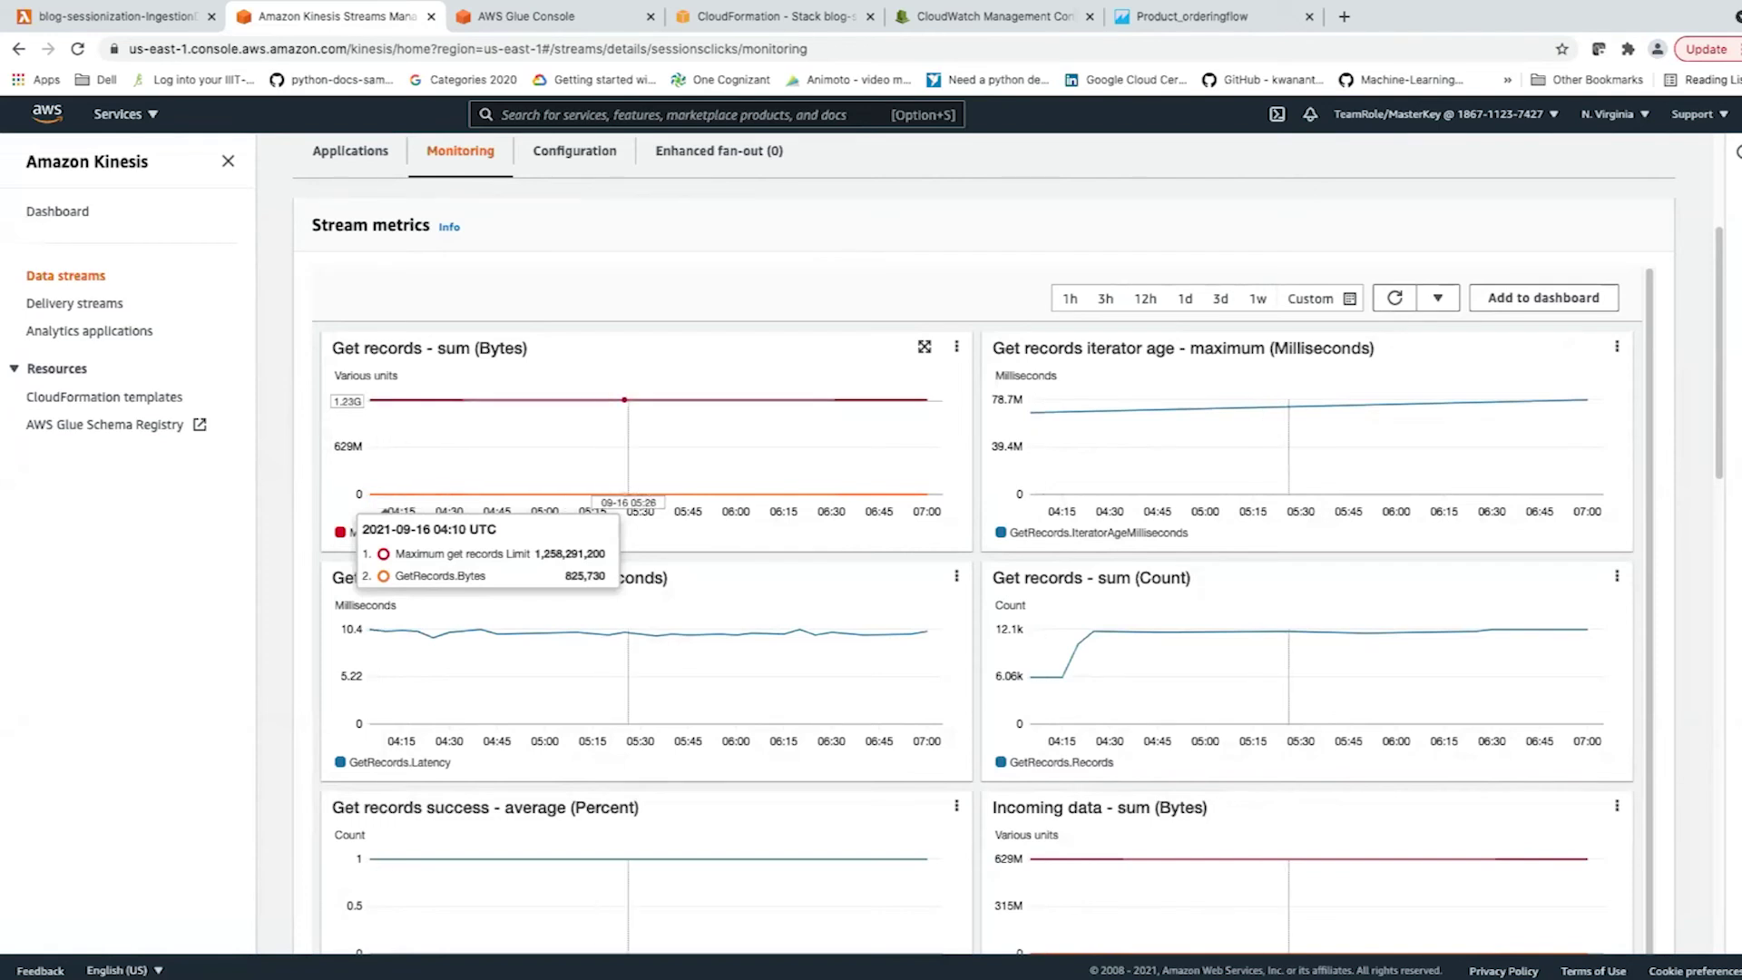
{"action": "scroll", "coordinate": [593, 617], "scroll_direction": "down", "scroll_amount": 1}
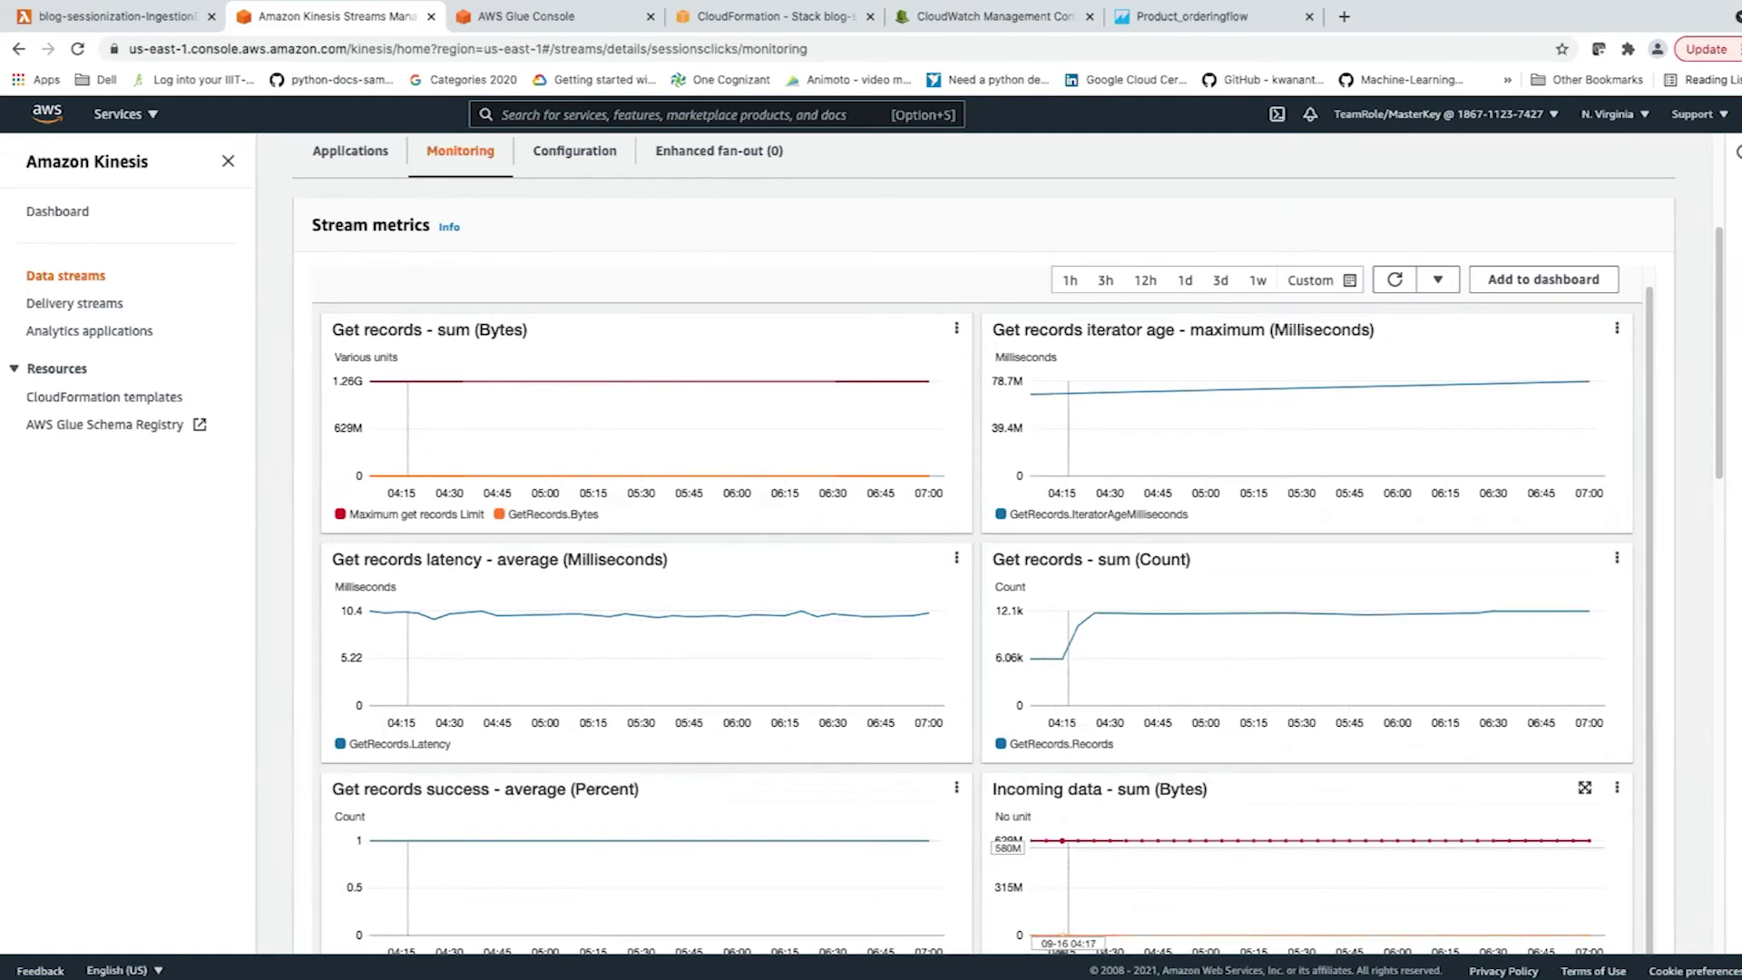
{"action": "scroll", "coordinate": [1062, 889], "scroll_direction": "down", "scroll_amount": 3}
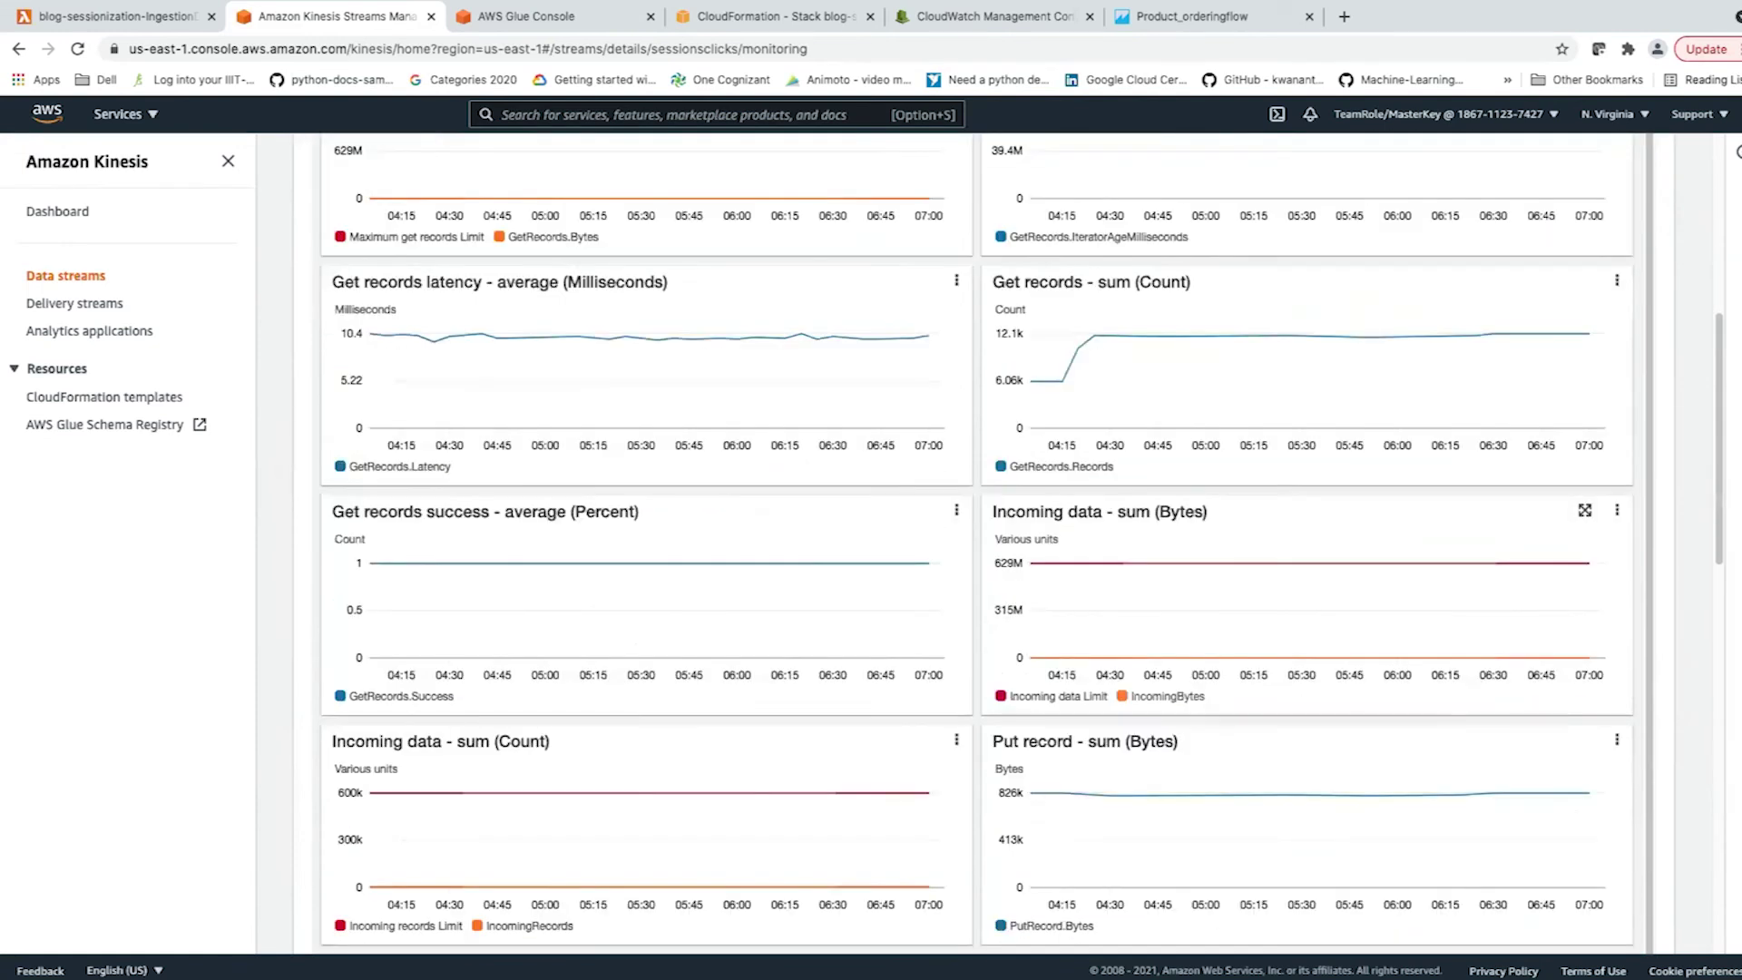
{"action": "scroll", "coordinate": [1179, 862], "scroll_direction": "up", "scroll_amount": 4}
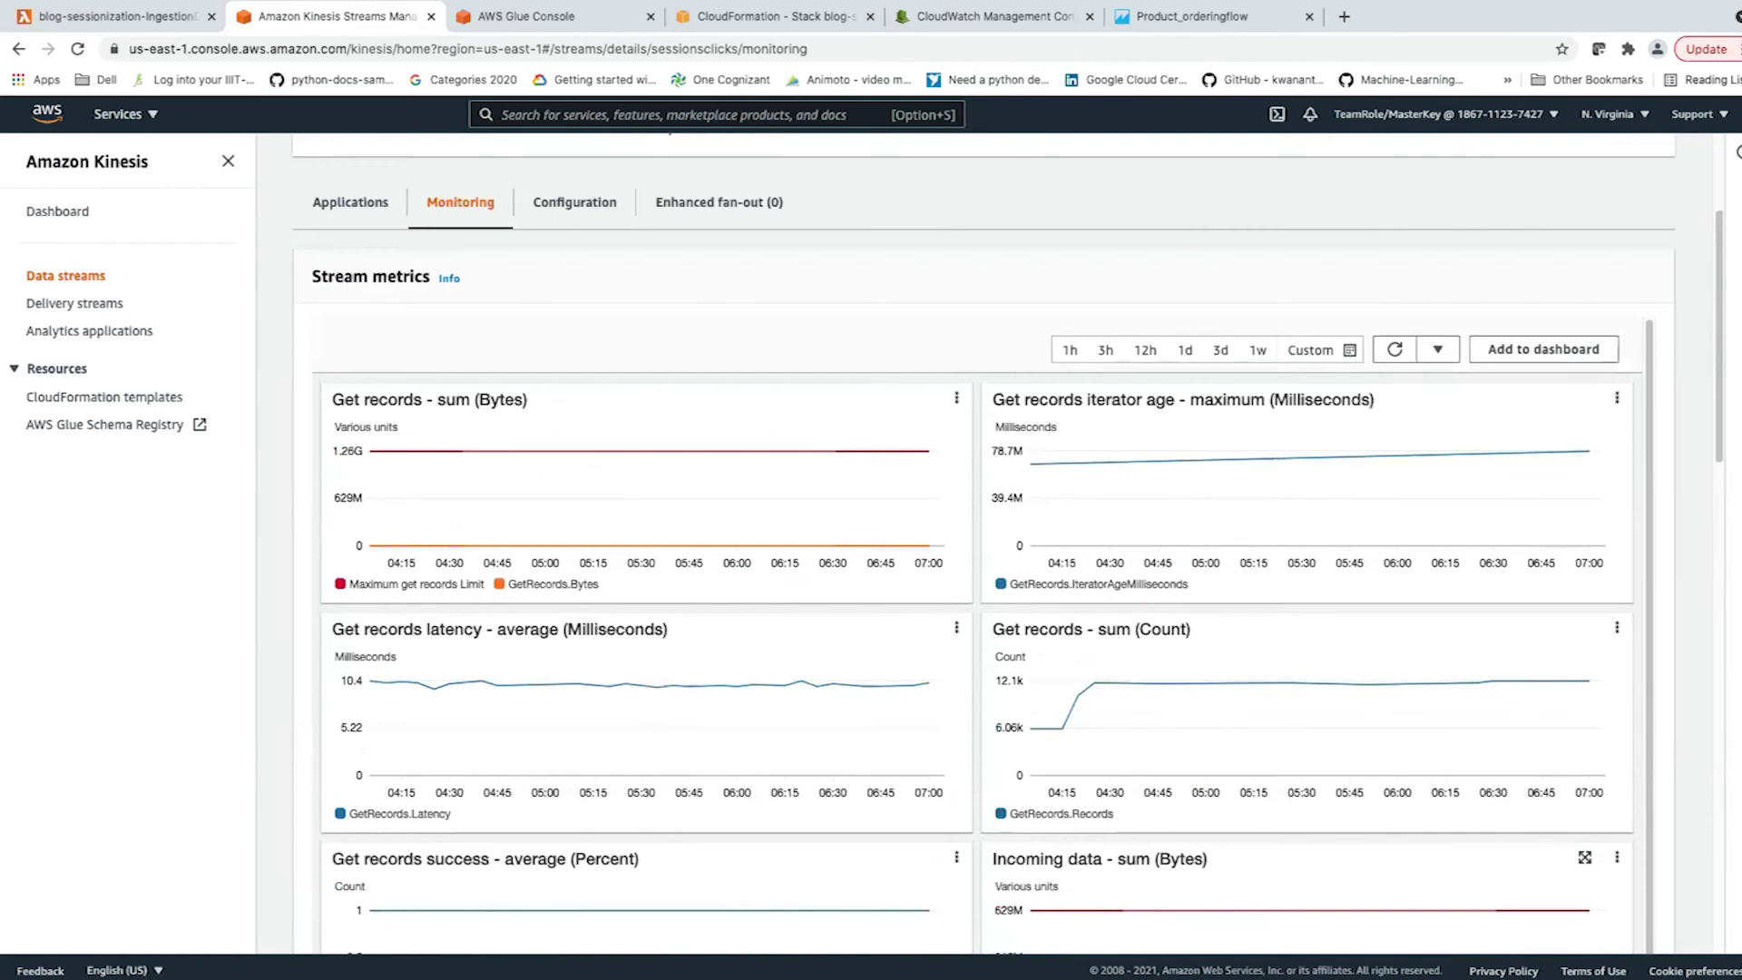
{"action": "scroll", "coordinate": [1007, 544], "scroll_direction": "up", "scroll_amount": 1}
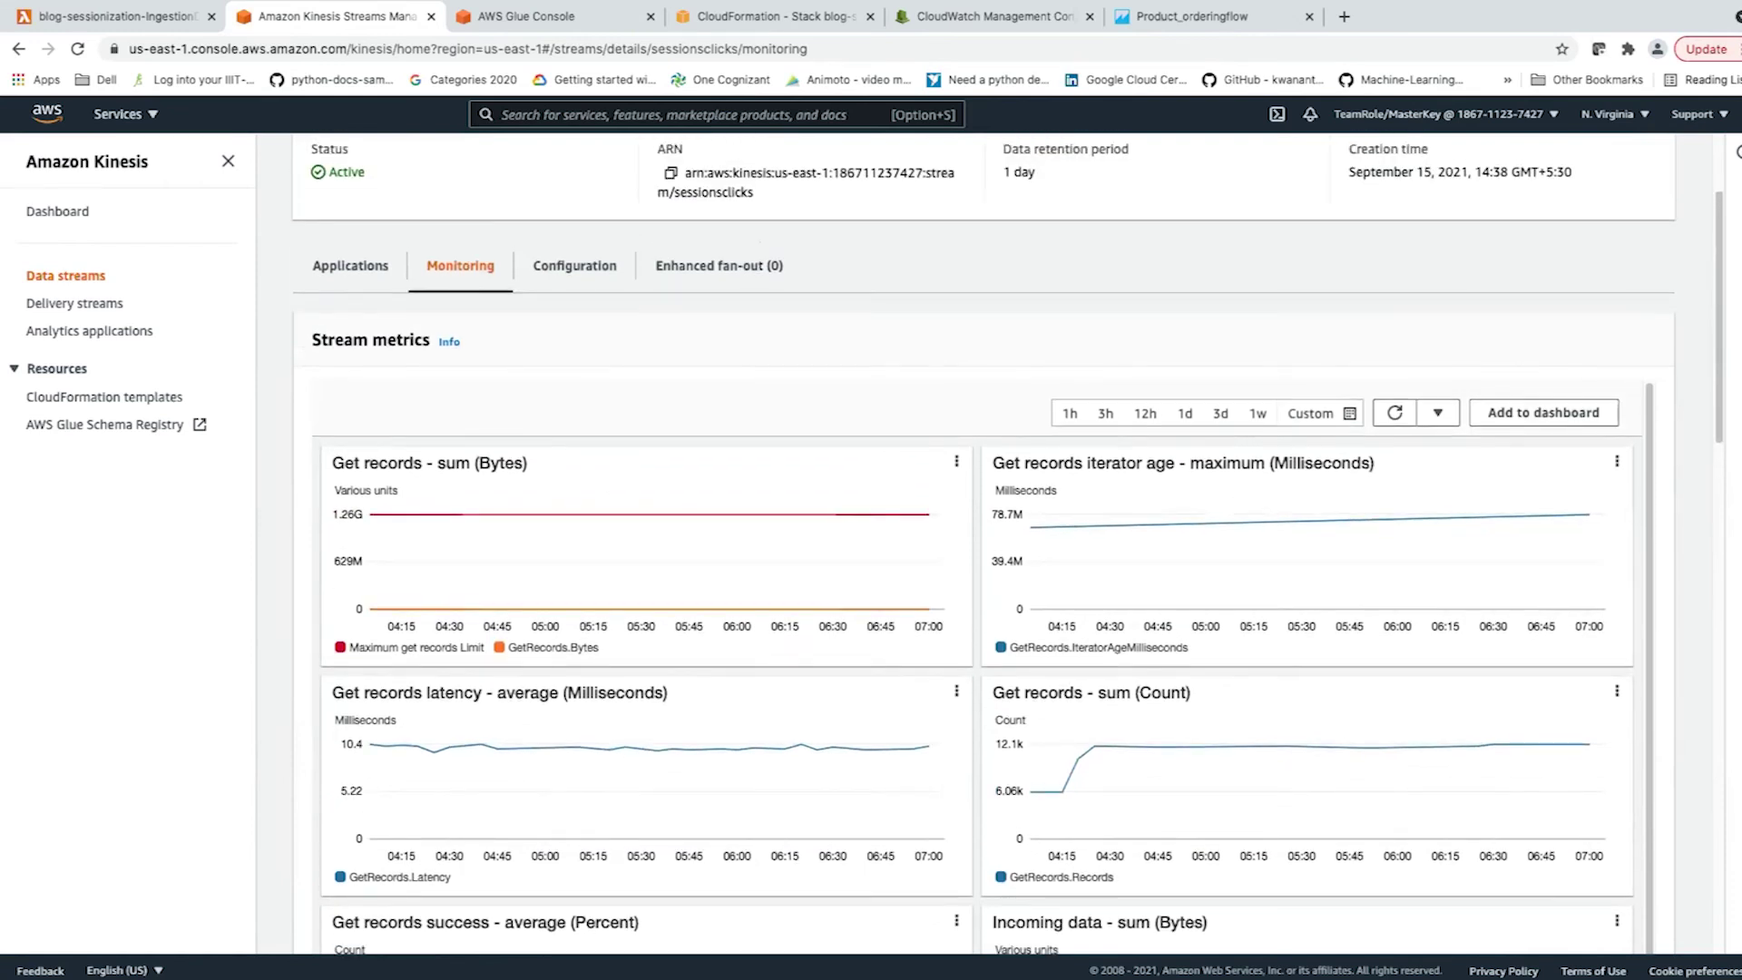
{"action": "scroll", "coordinate": [1007, 544], "scroll_direction": "up", "scroll_amount": 3}
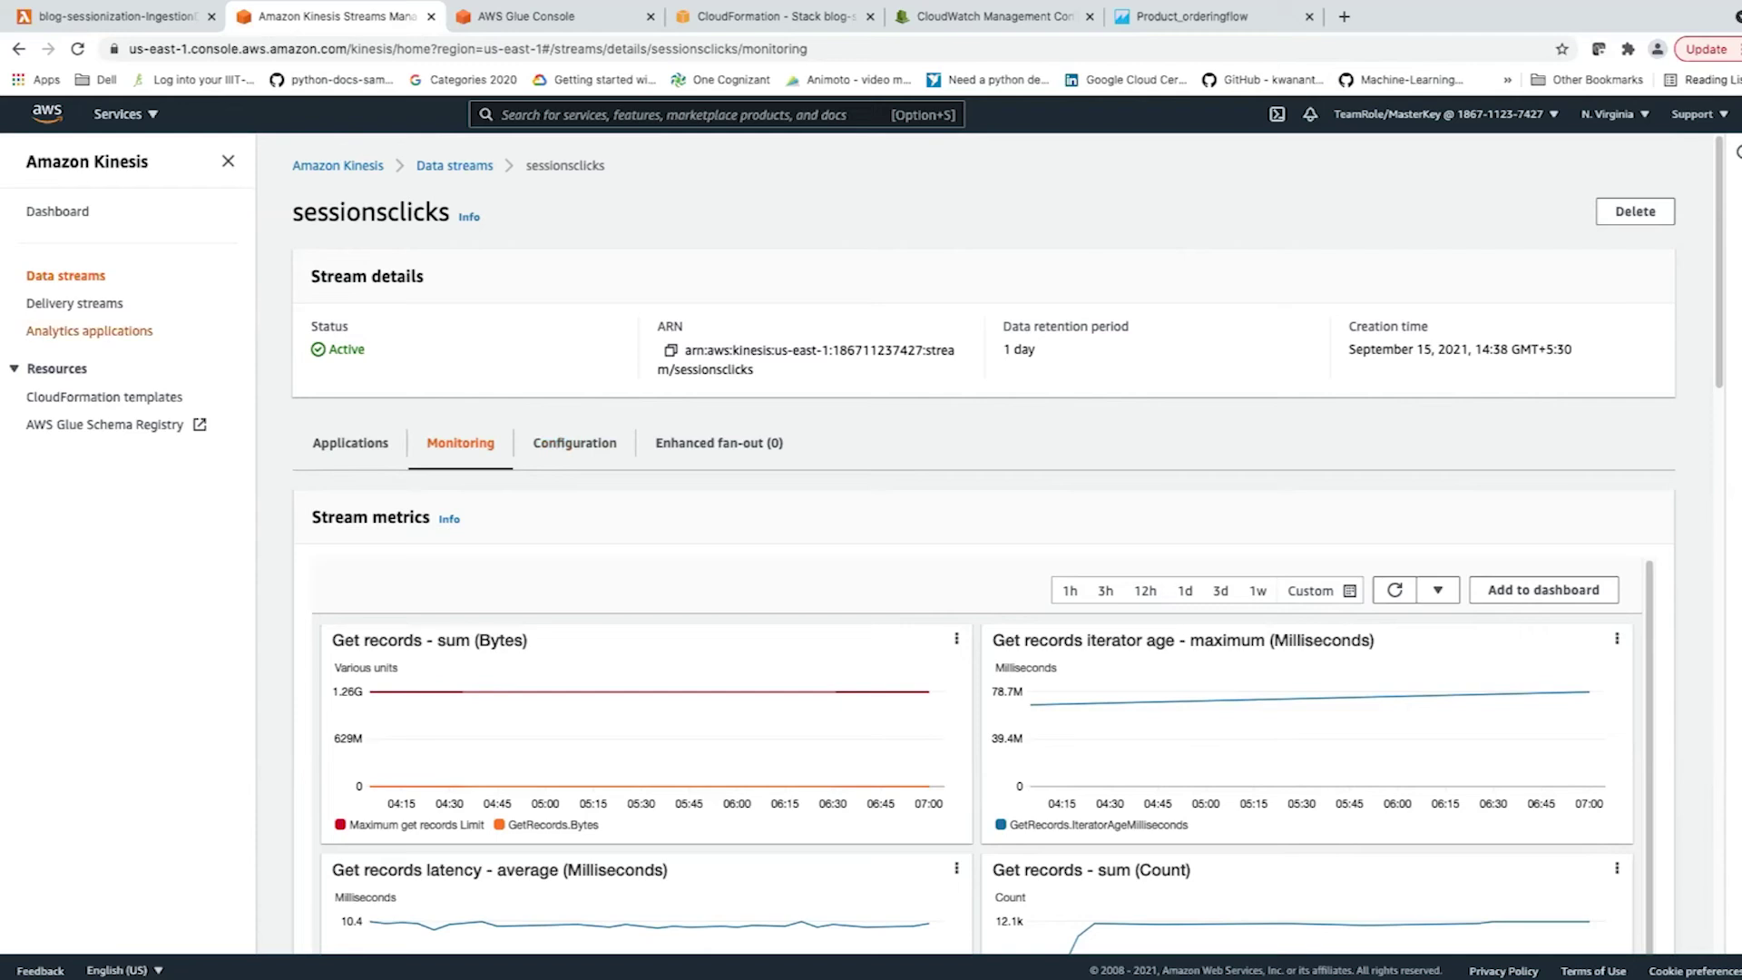
Open AnalyticsApp-blog-sessionizationbbf8dea21fbe and scroll through its Real-time analytics SQL code.
{"action": "left_click", "coordinate": [92, 330]}
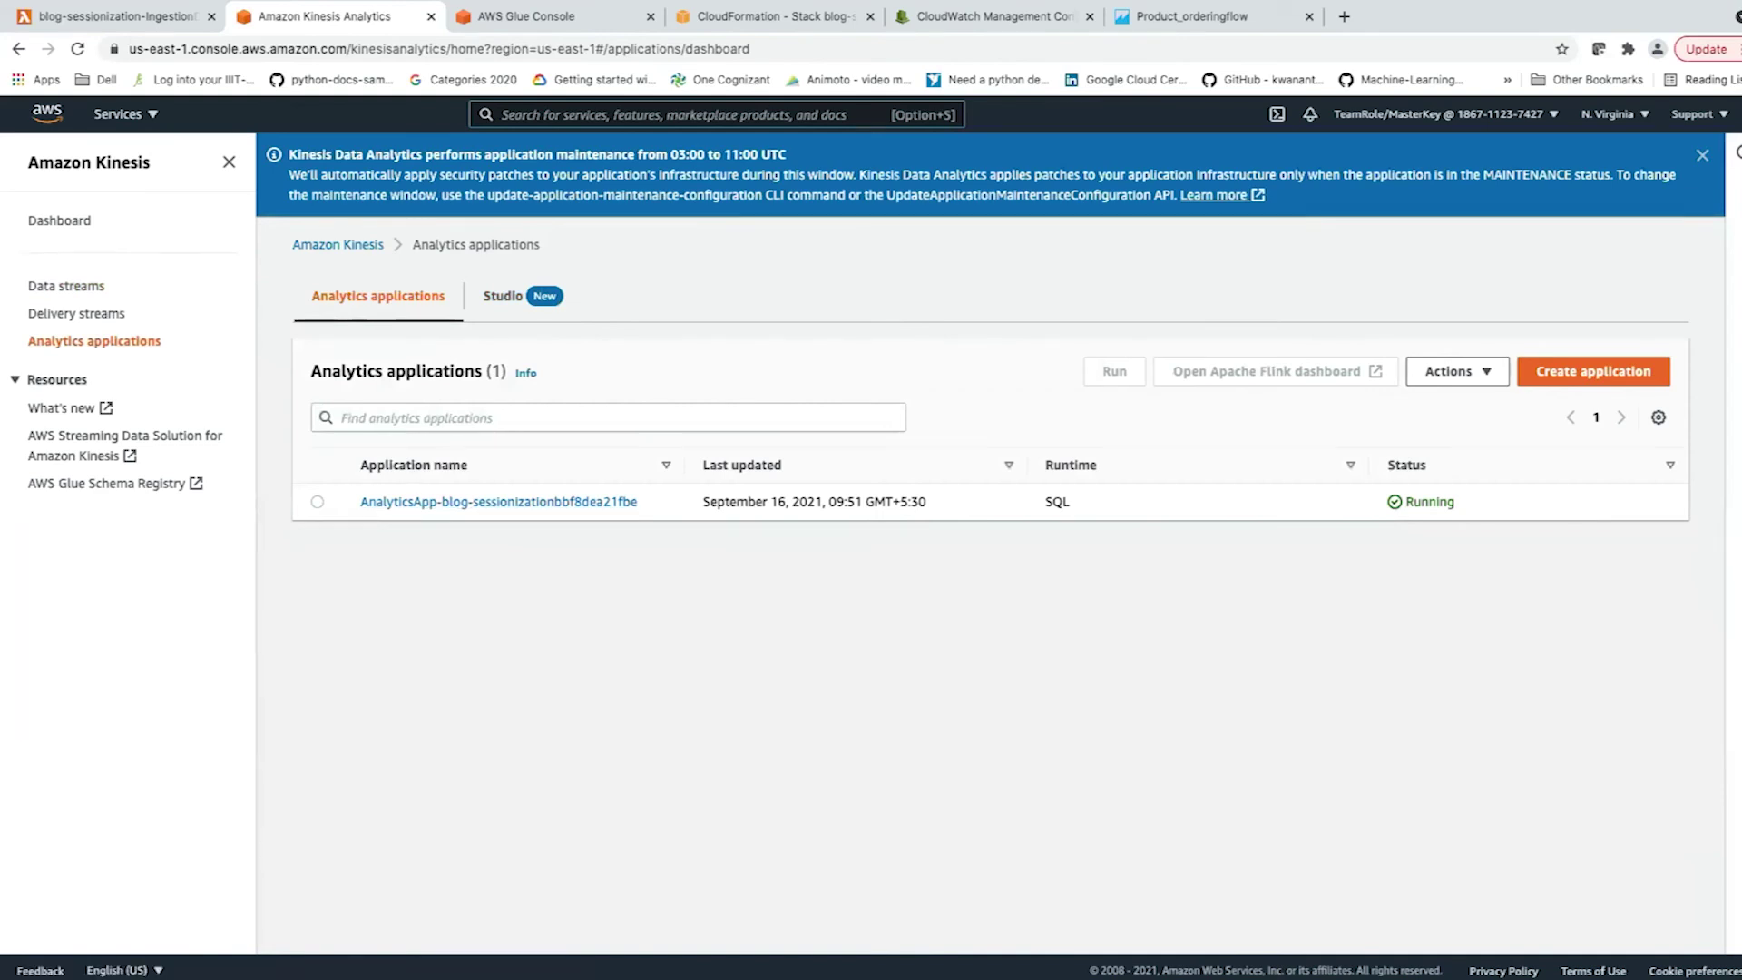
{"action": "left_click", "coordinate": [544, 502]}
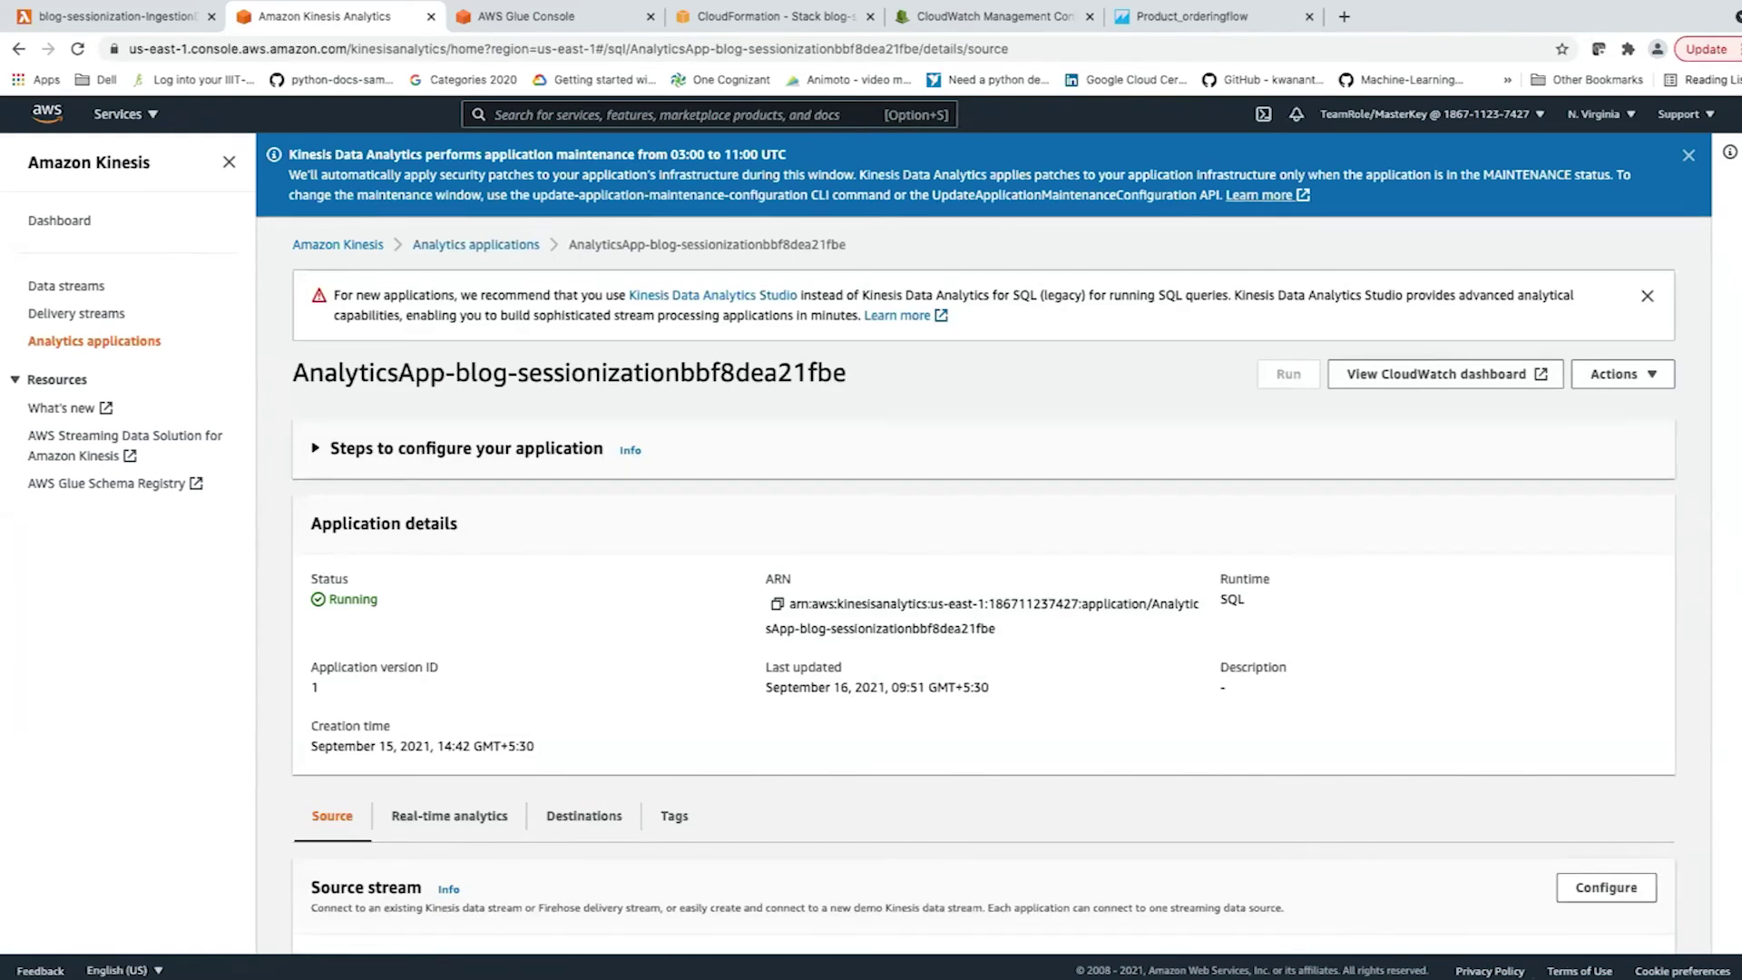
{"action": "scroll", "coordinate": [984, 544], "scroll_direction": "down", "scroll_amount": 5}
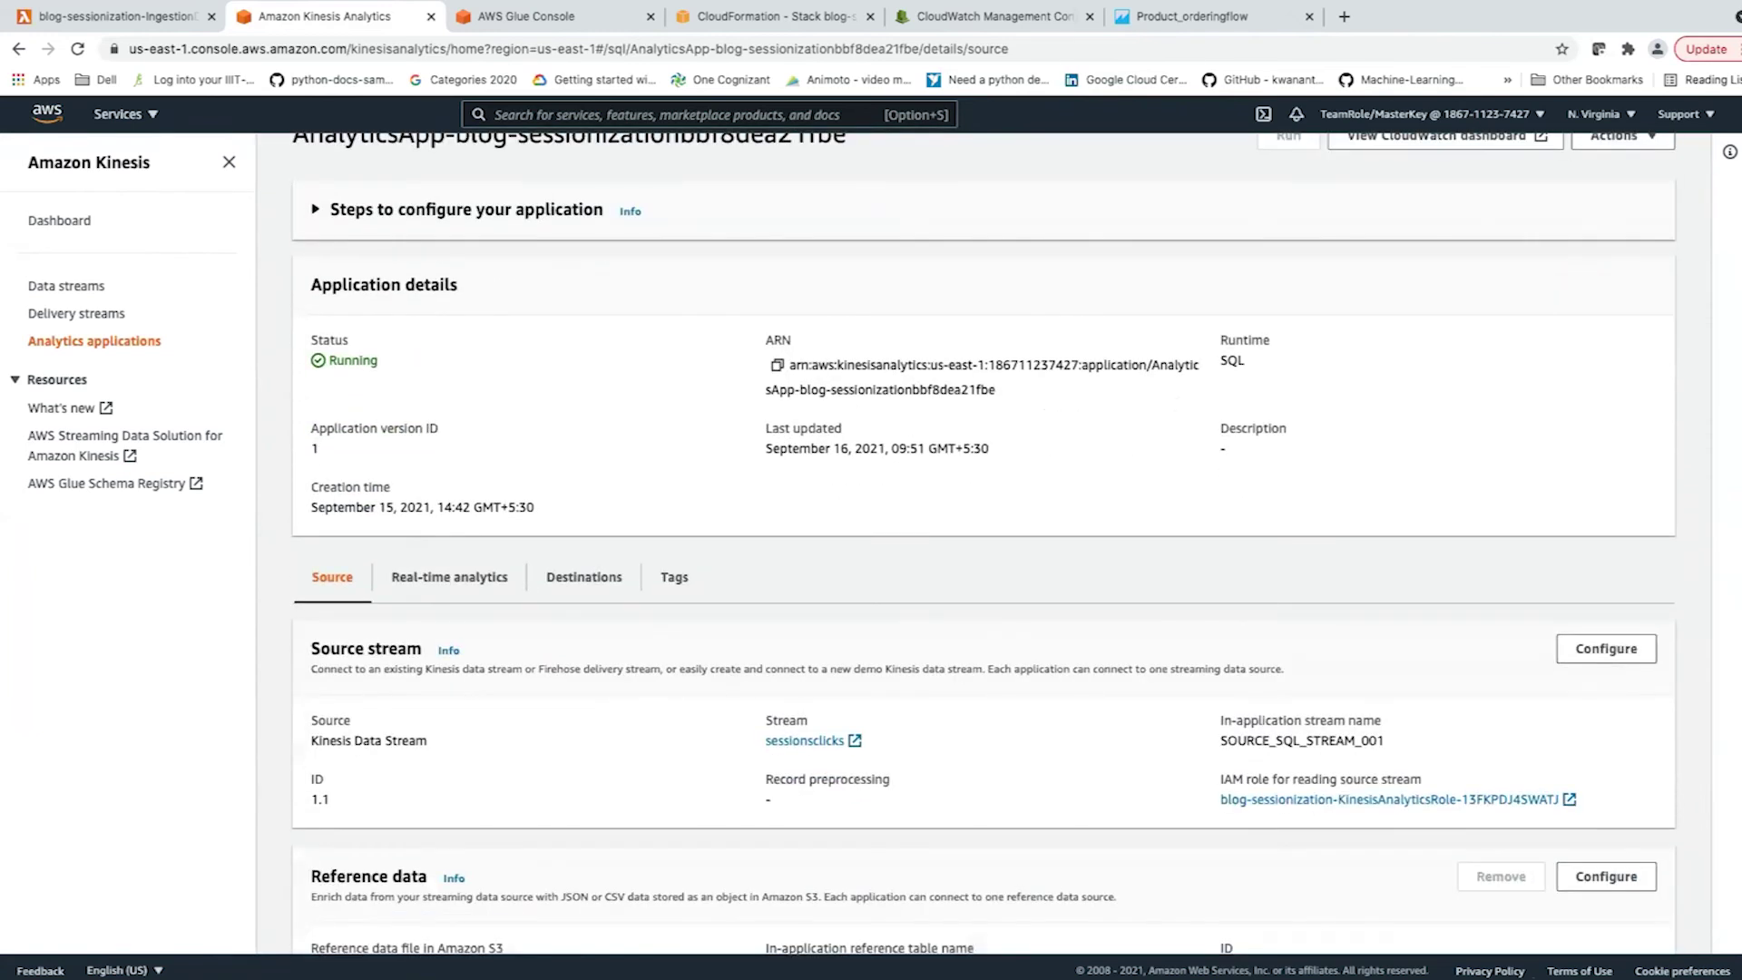
{"action": "left_click", "coordinate": [449, 432]}
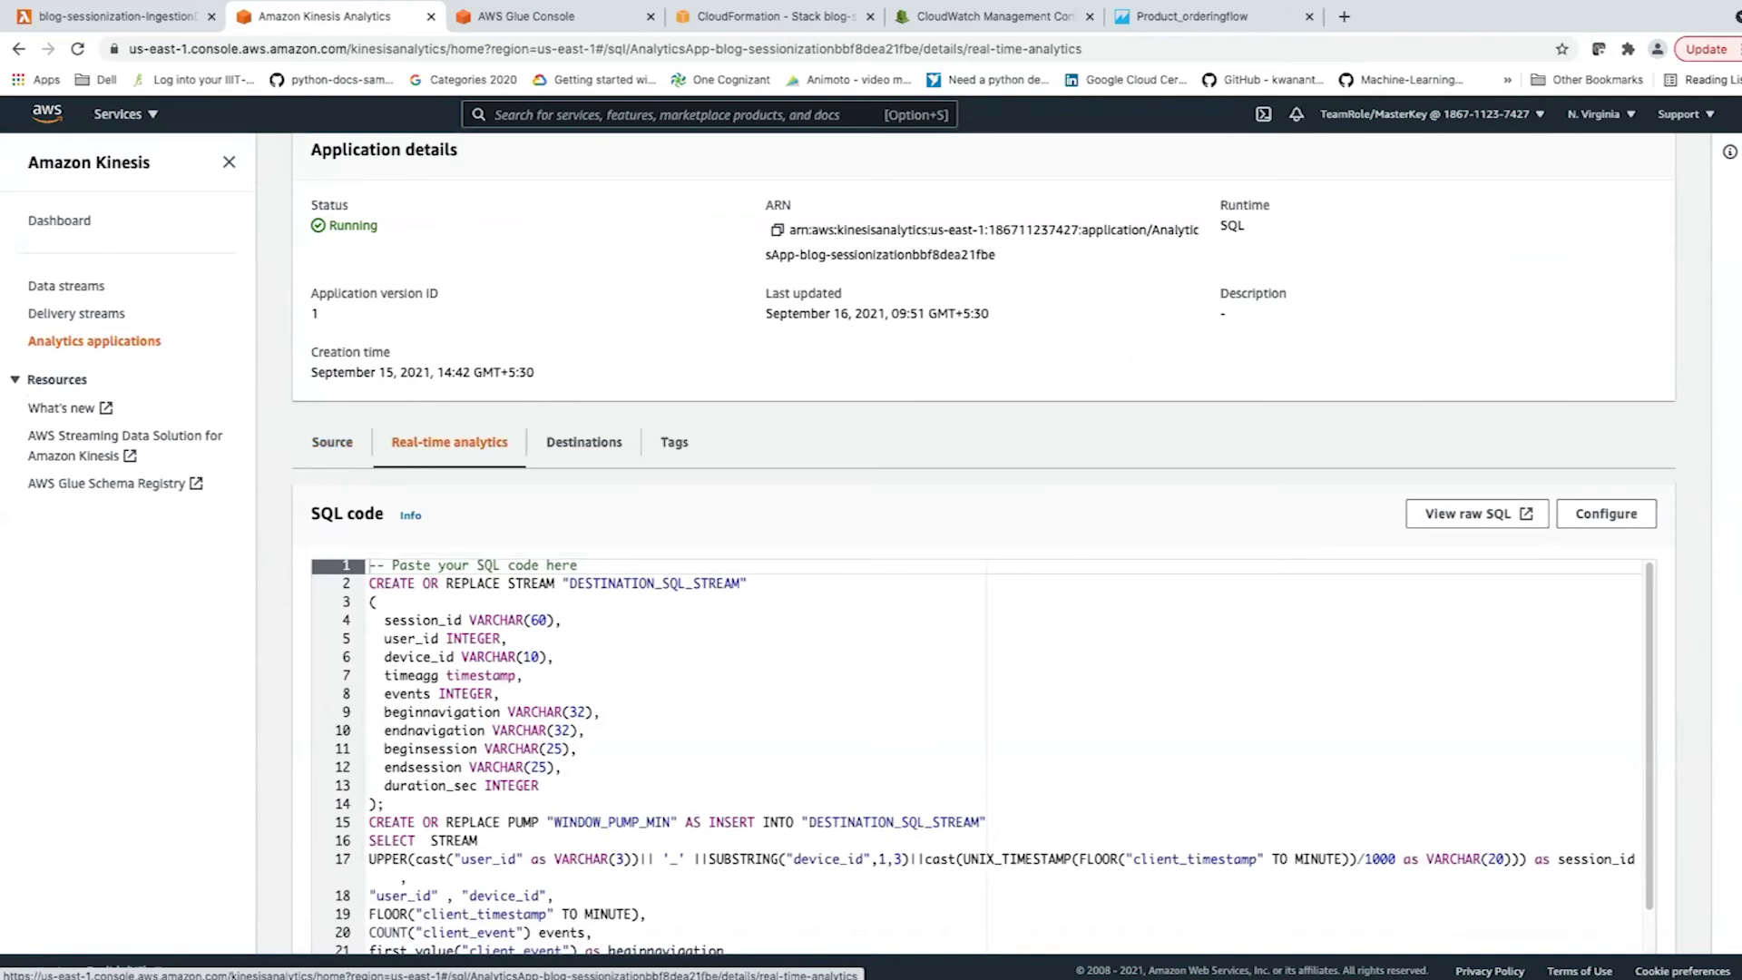
{"action": "scroll", "coordinate": [982, 756], "scroll_direction": "down", "scroll_amount": 2}
{"action": "scroll", "coordinate": [983, 542], "scroll_direction": "down", "scroll_amount": 2}
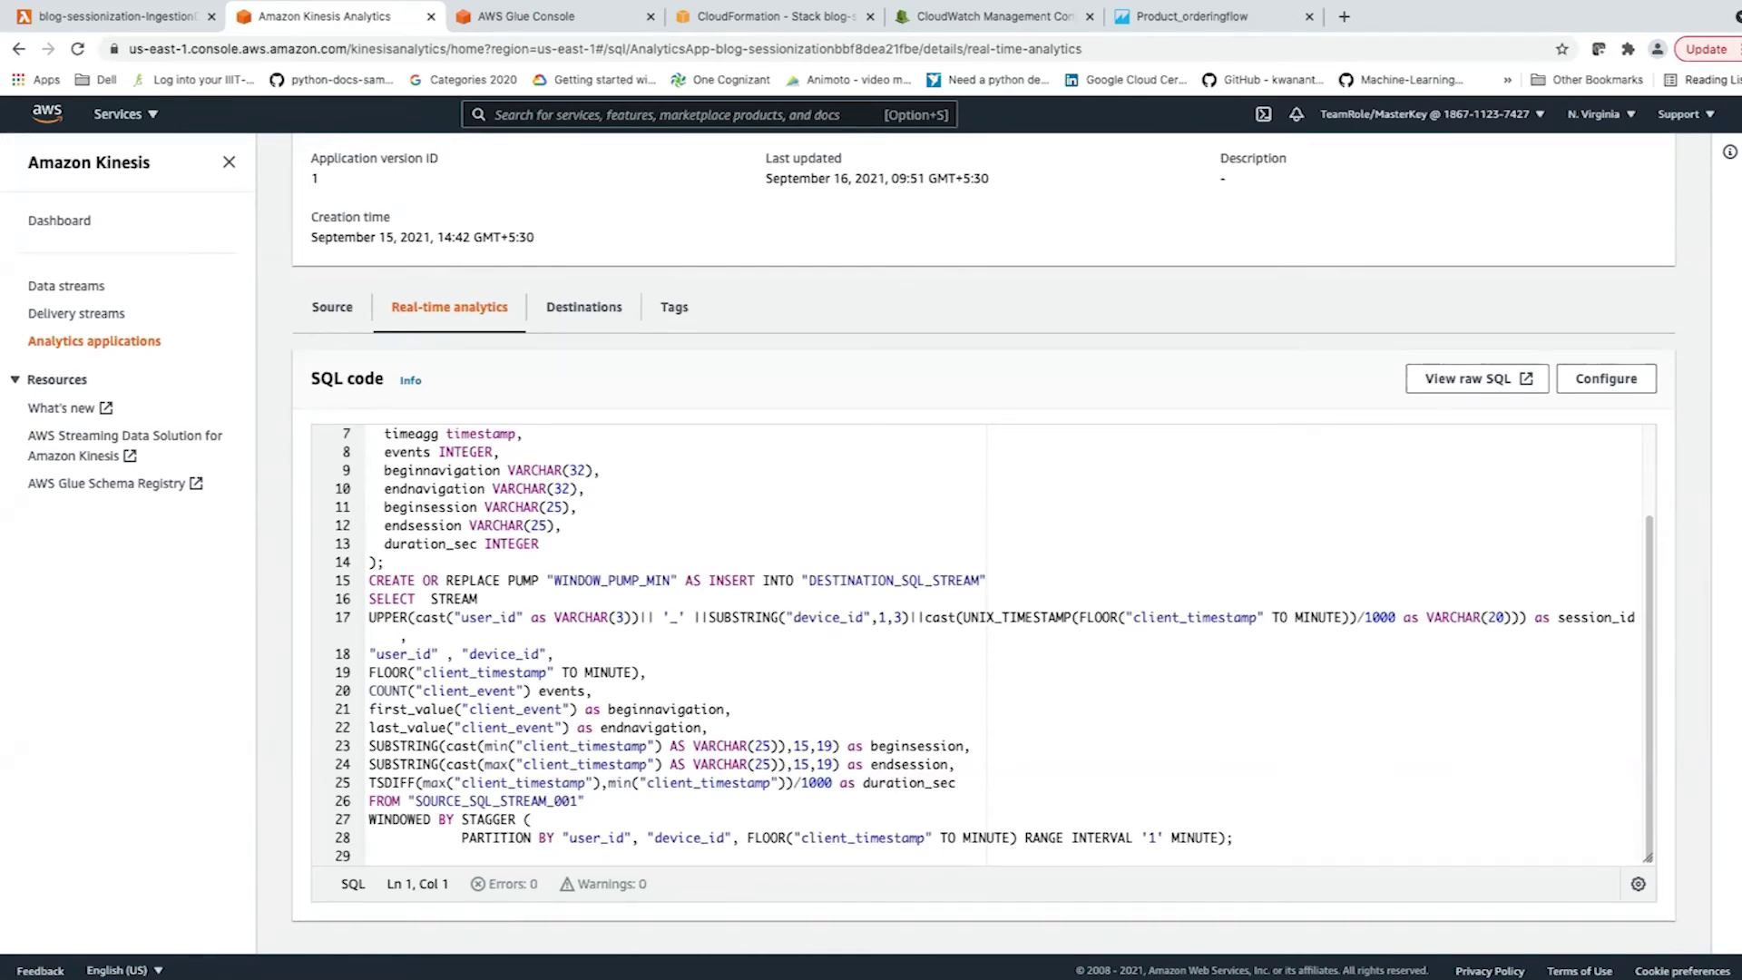
Open the SQL code editor and scroll down to the DESTINATION_SQL_STREAM sample results.
{"action": "left_click", "coordinate": [1606, 378]}
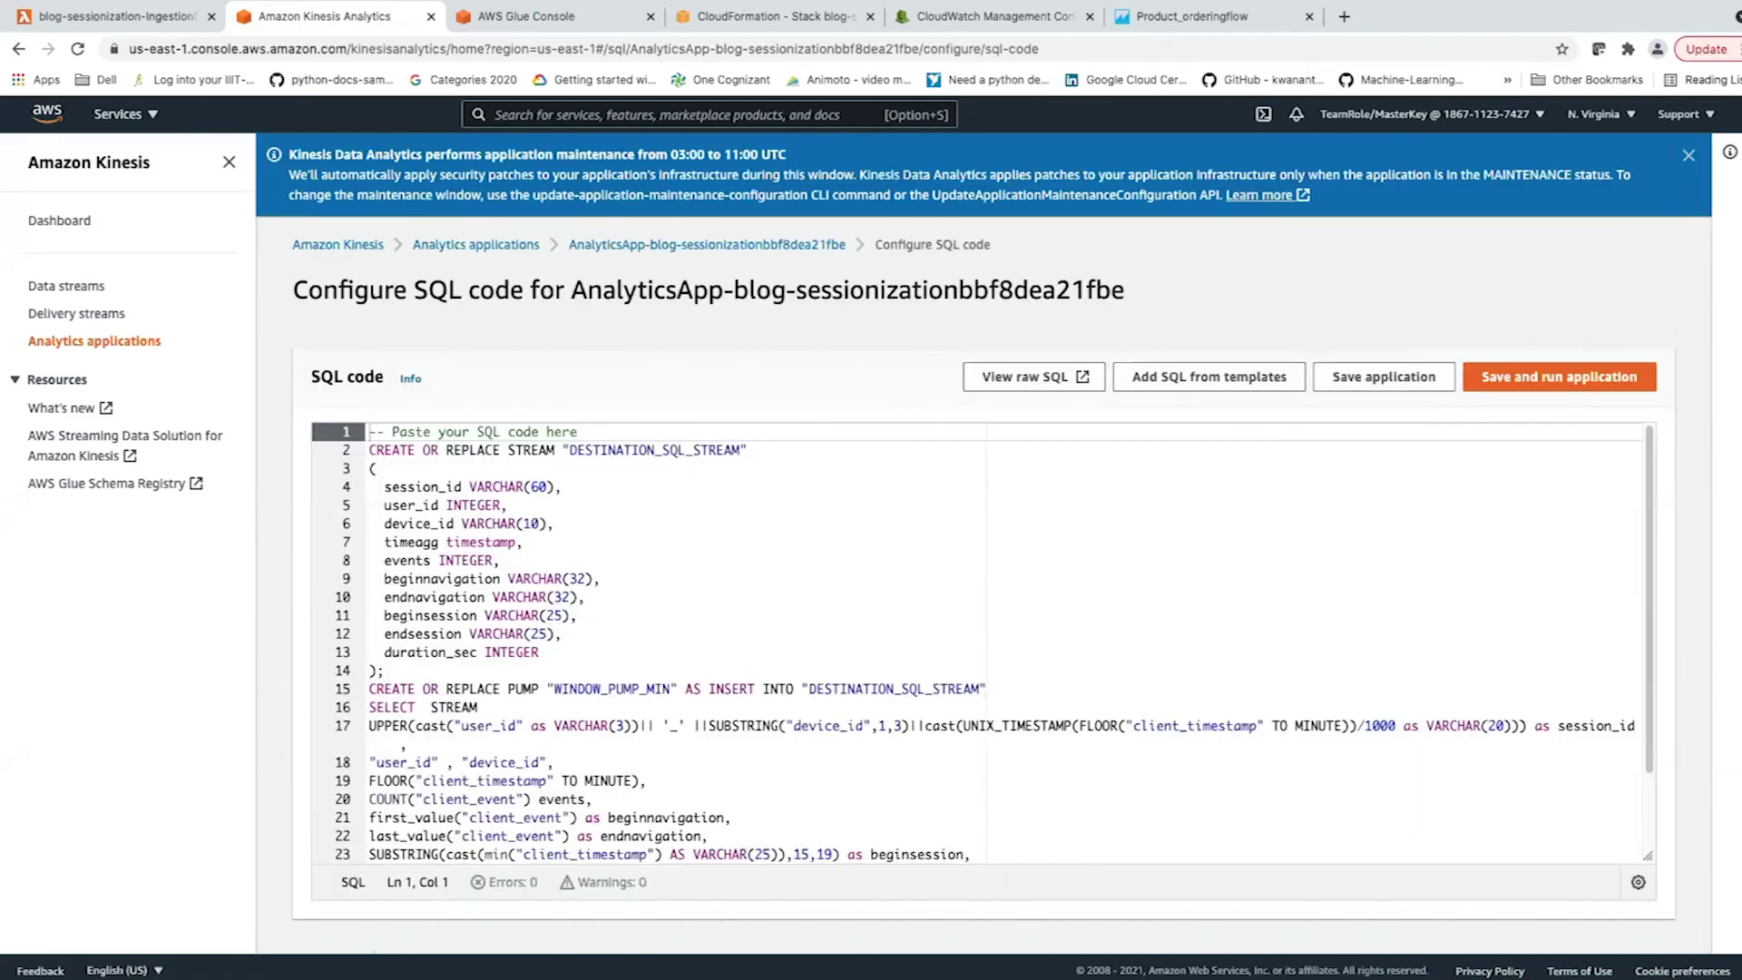
{"action": "scroll", "coordinate": [982, 642], "scroll_direction": "down", "scroll_amount": 2}
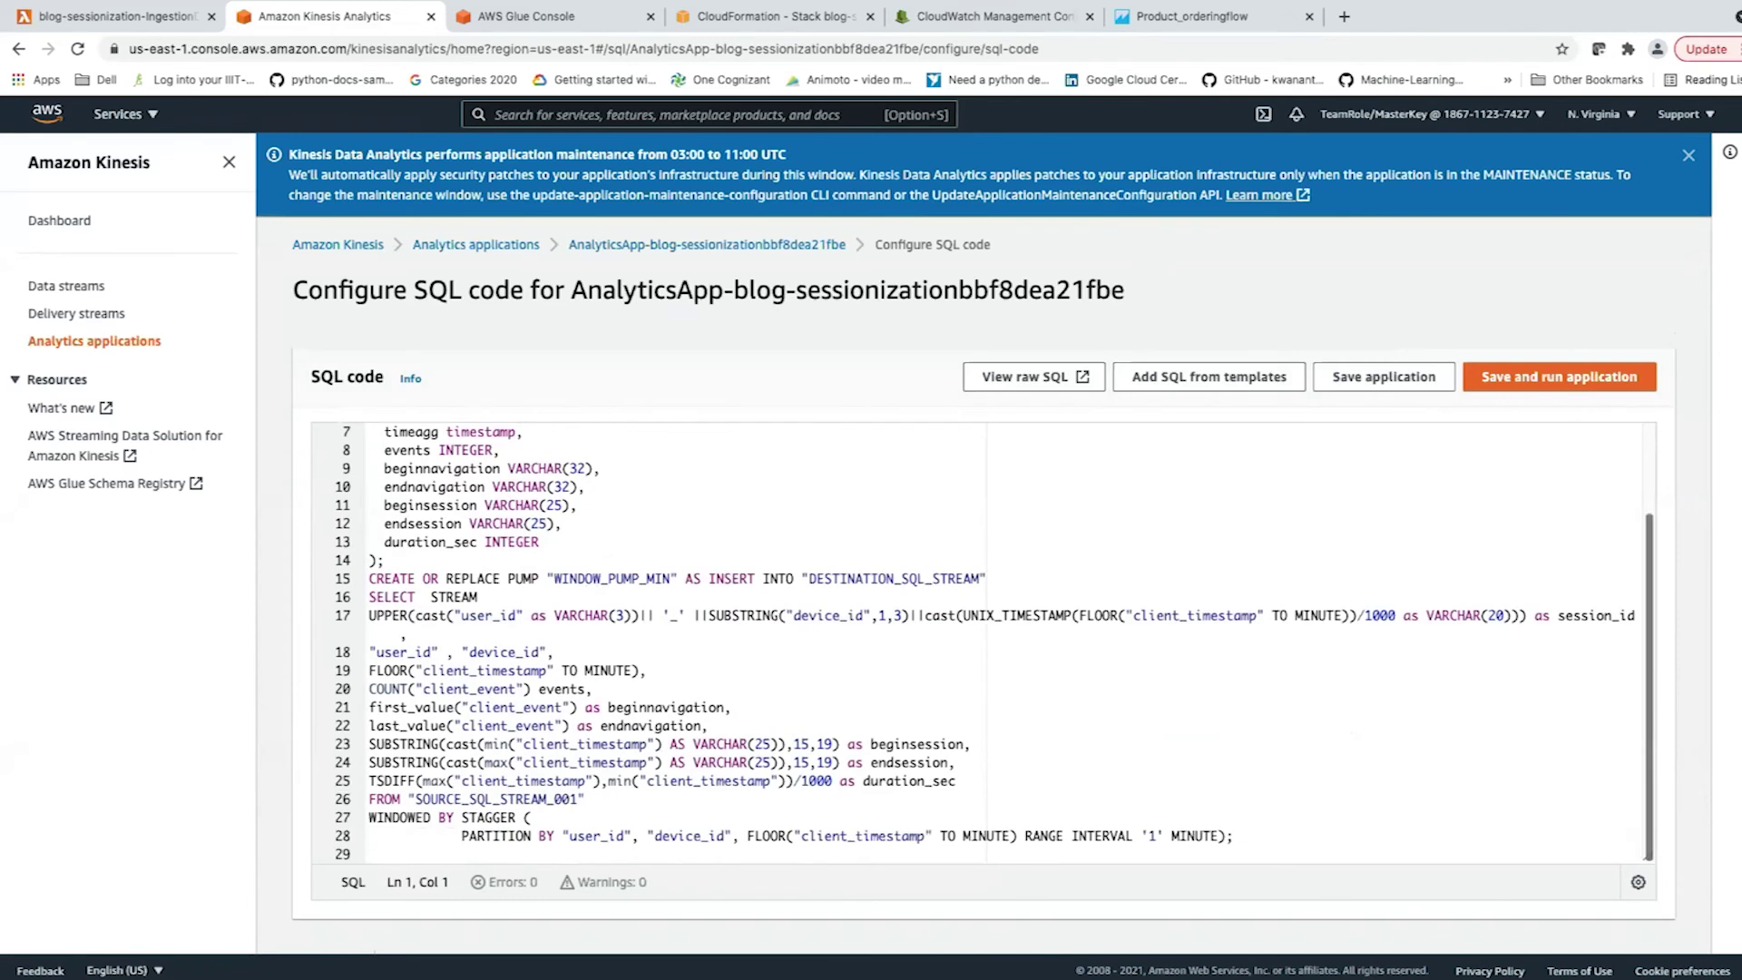
{"action": "scroll", "coordinate": [983, 635], "scroll_direction": "down", "scroll_amount": 5}
{"action": "scroll", "coordinate": [984, 545], "scroll_direction": "down", "scroll_amount": 2}
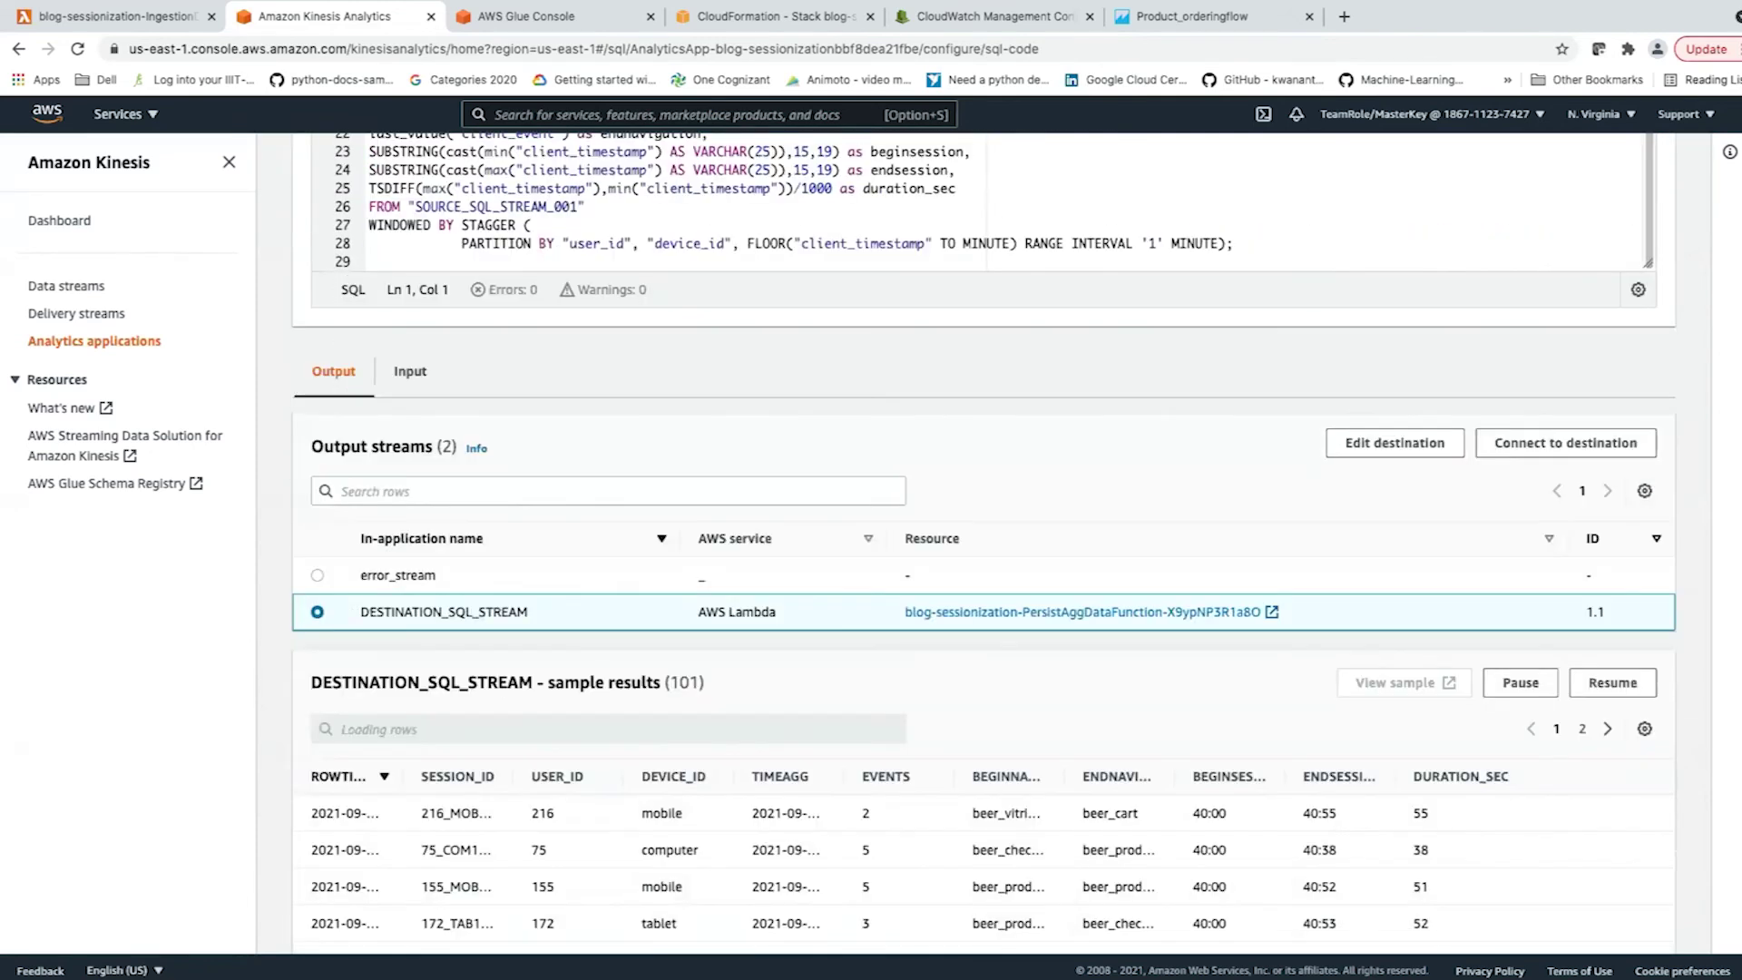
{"action": "scroll", "coordinate": [984, 544], "scroll_direction": "down", "scroll_amount": 3}
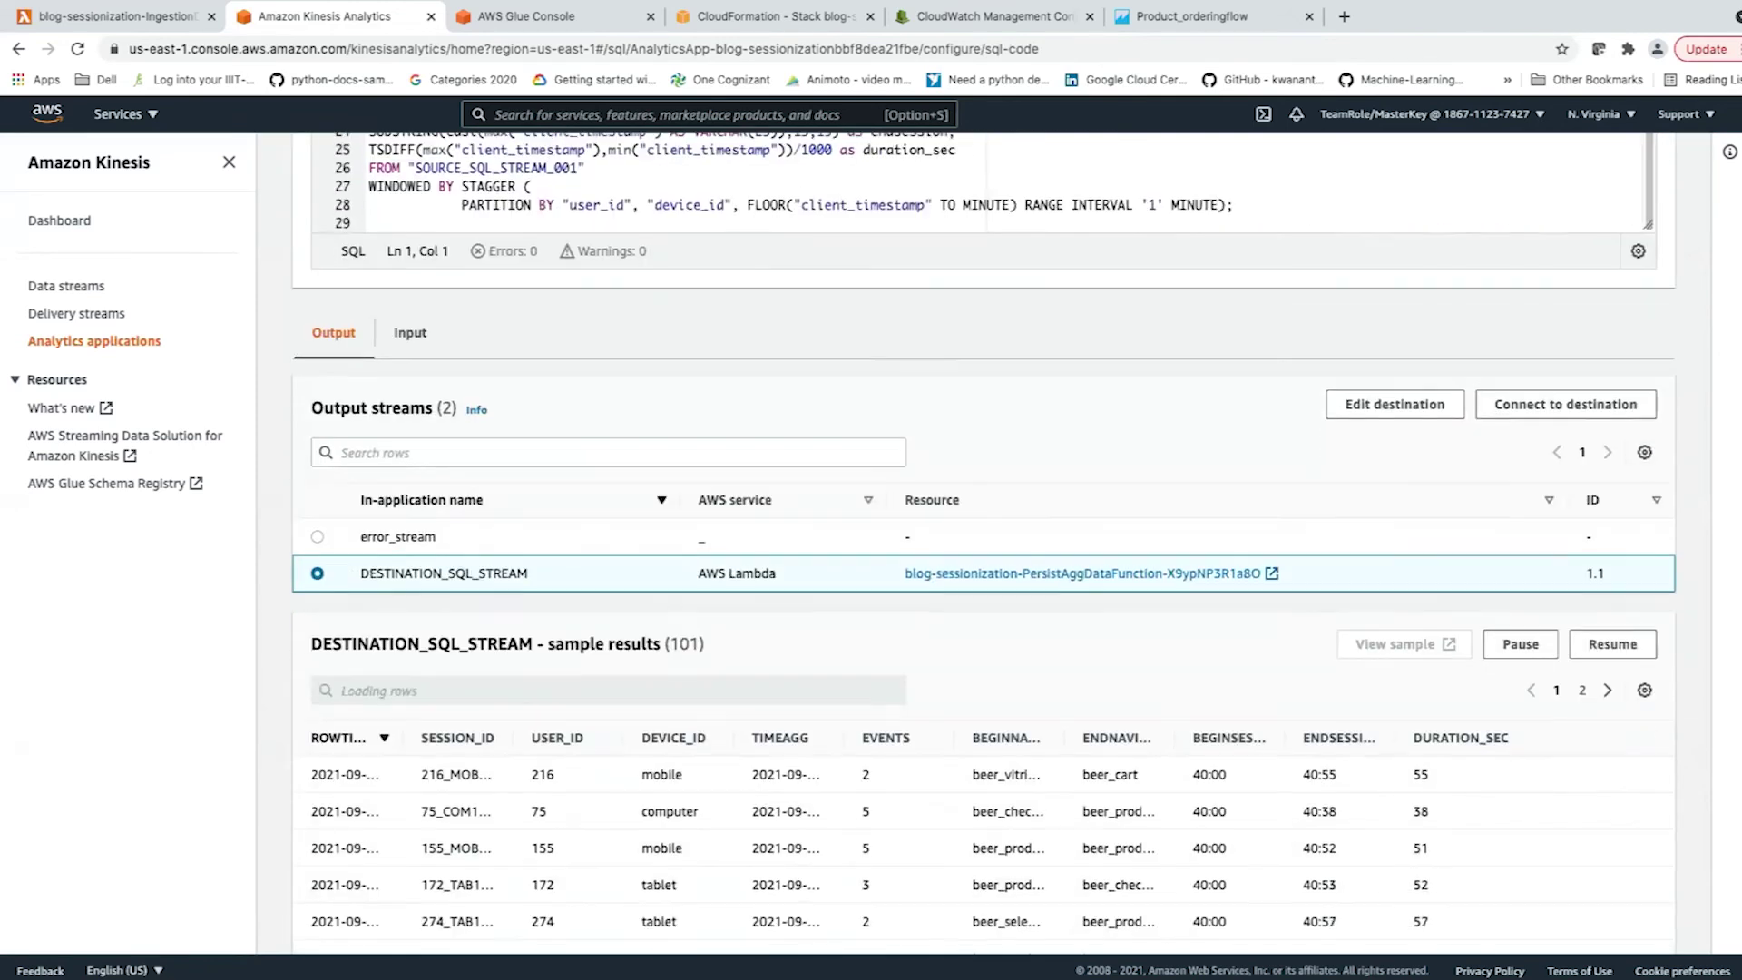
{"action": "scroll", "coordinate": [984, 544], "scroll_direction": "down", "scroll_amount": 1}
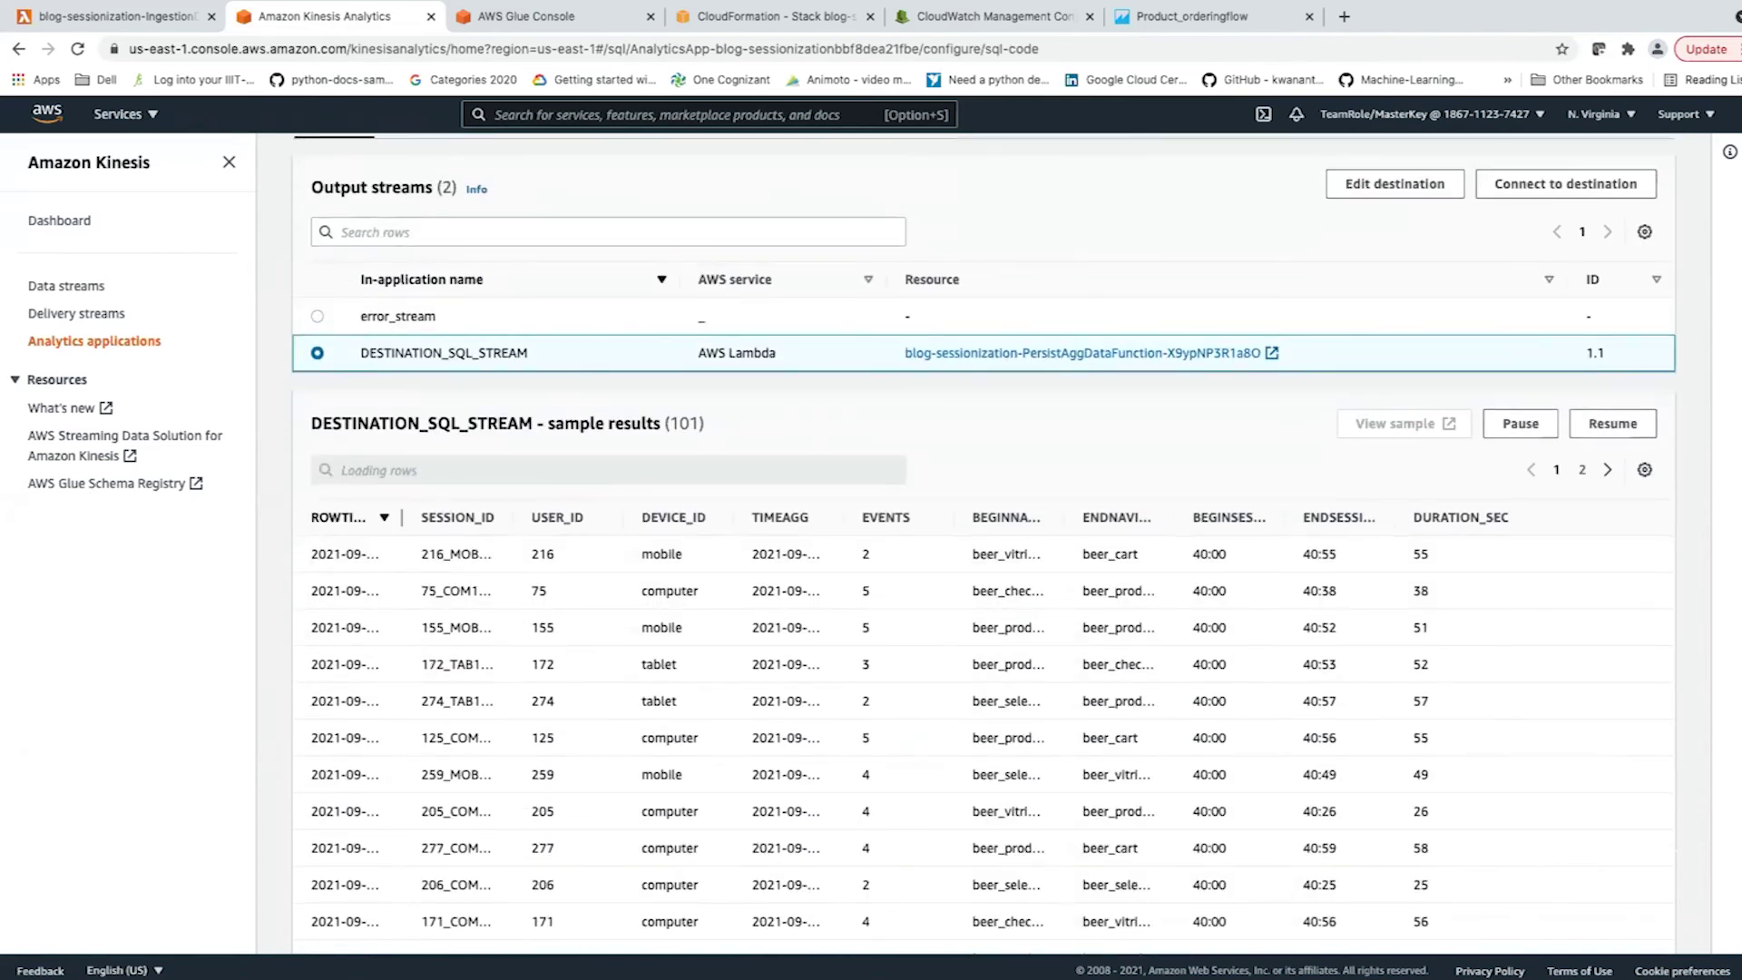
Widen the ROWTIME, SESSION_ID, USER_ID, TIMEAGG, BEGINNAVIGATION and ENDNAVIGATION columns.
{"action": "left_click_drag", "start_coordinate": [402, 517], "coordinate": [470, 517]}
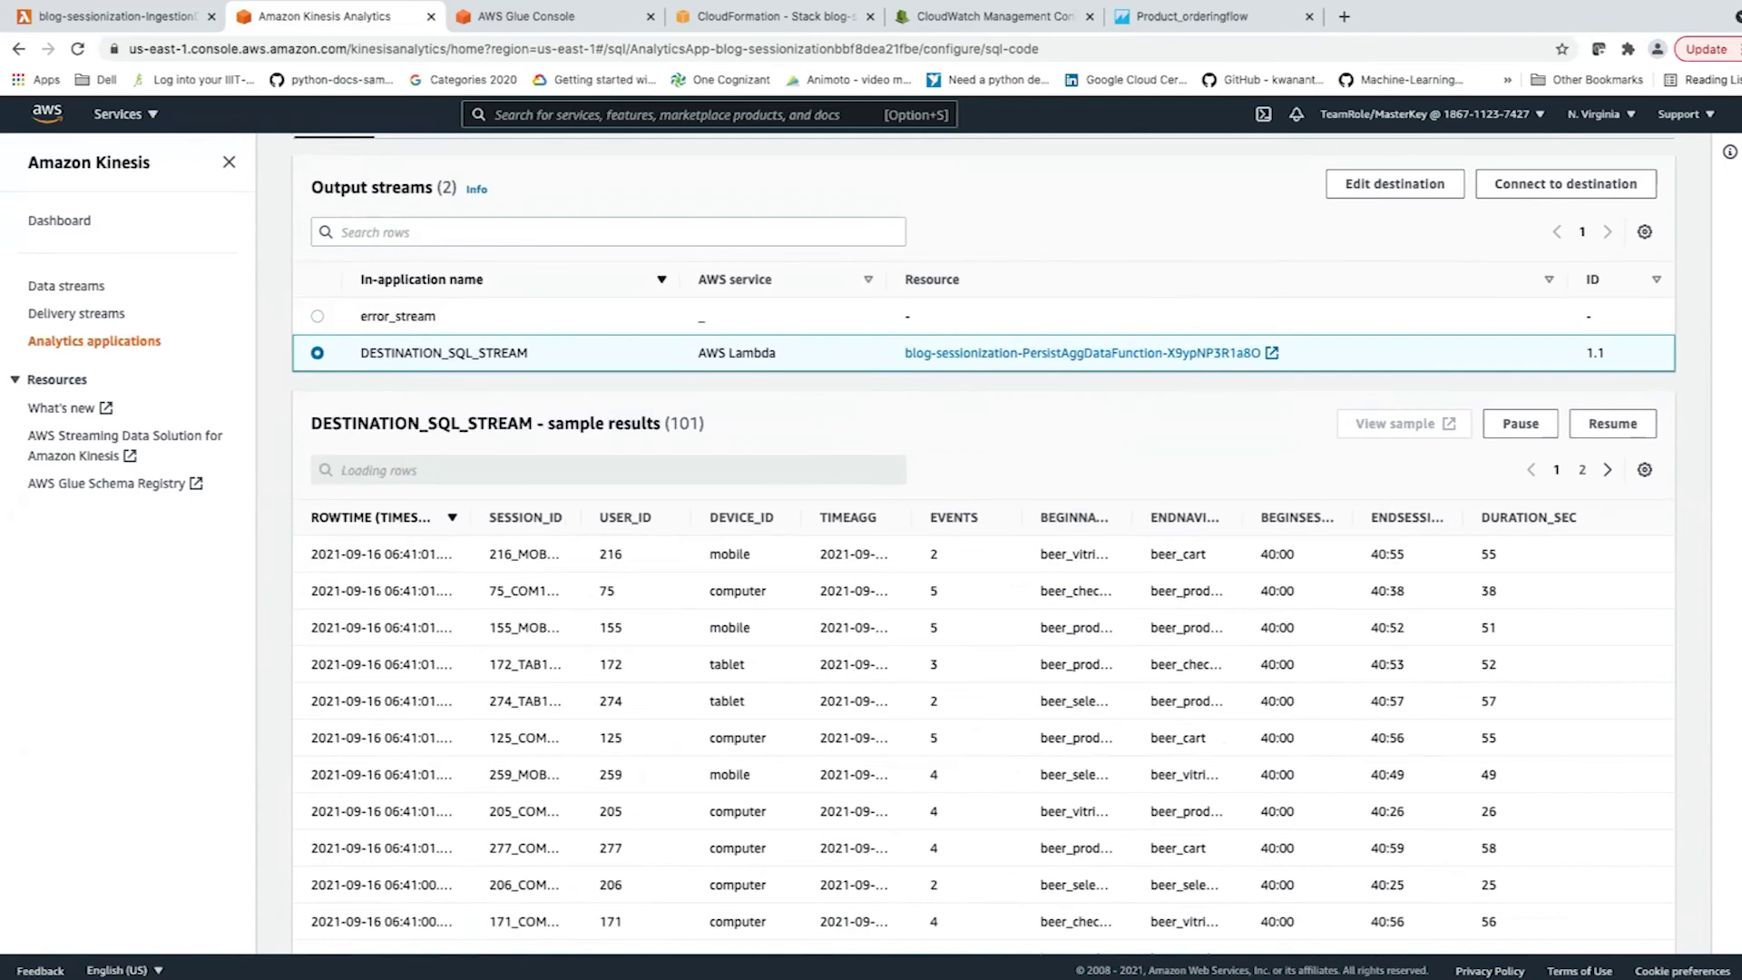
{"action": "left_click_drag", "start_coordinate": [581, 517], "coordinate": [638, 517]}
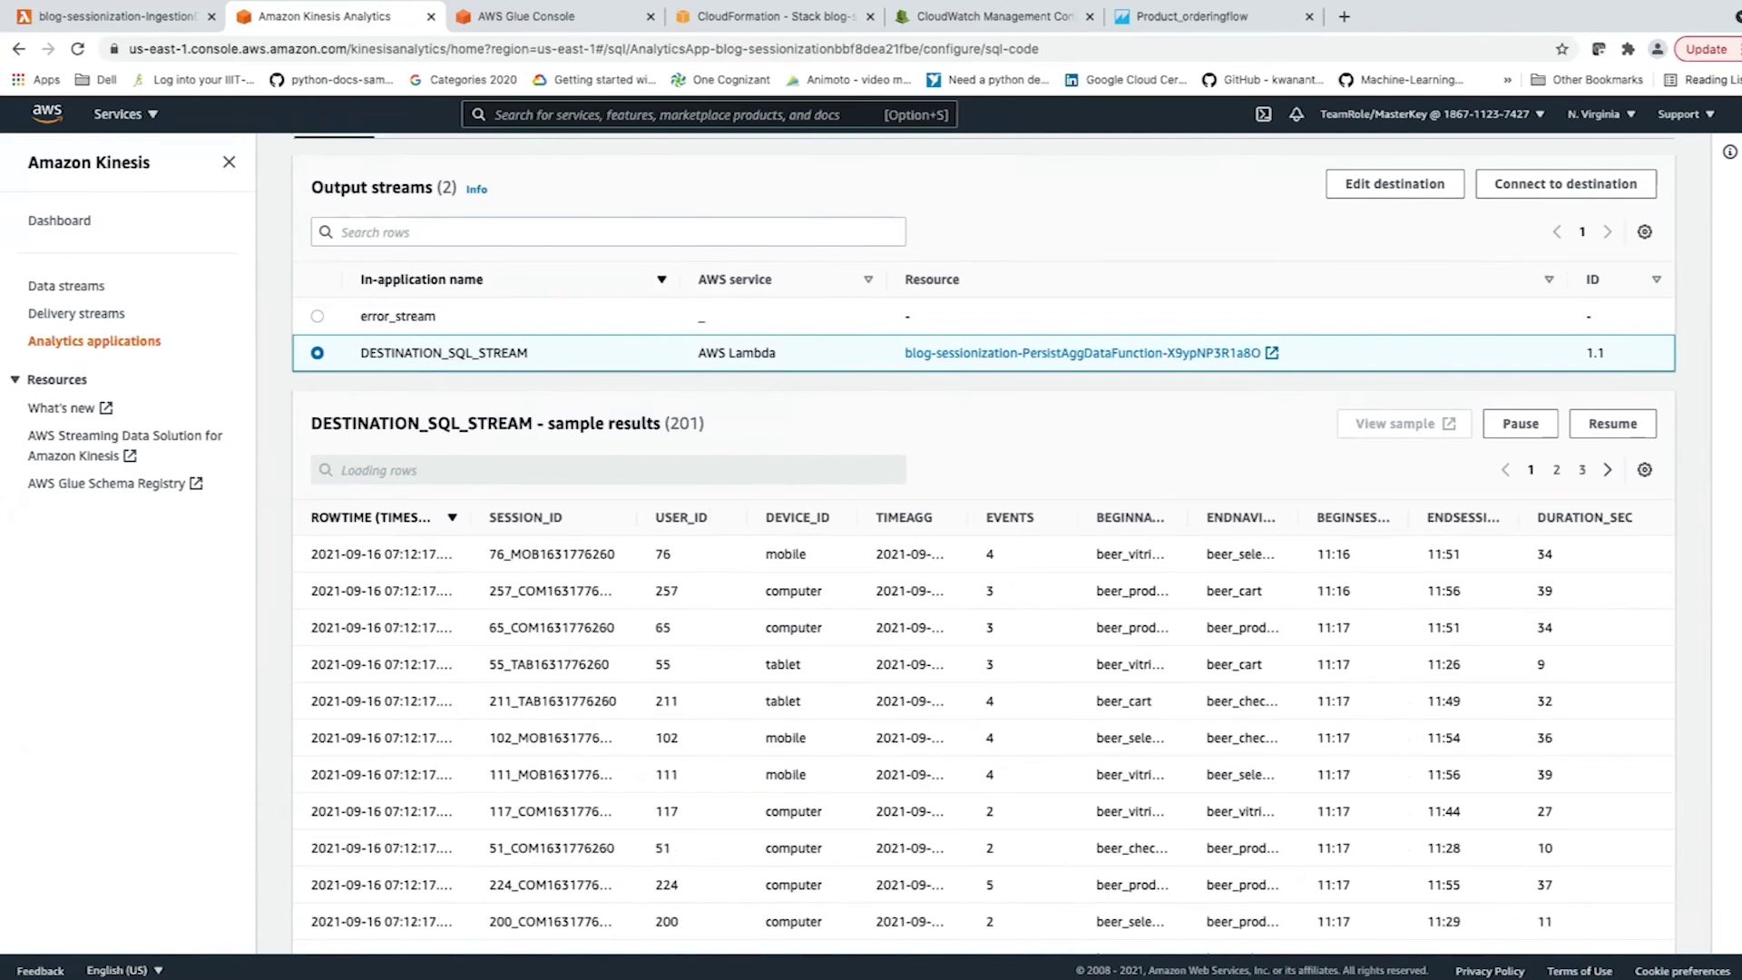
{"action": "left_click_drag", "start_coordinate": [746, 517], "coordinate": [753, 517]}
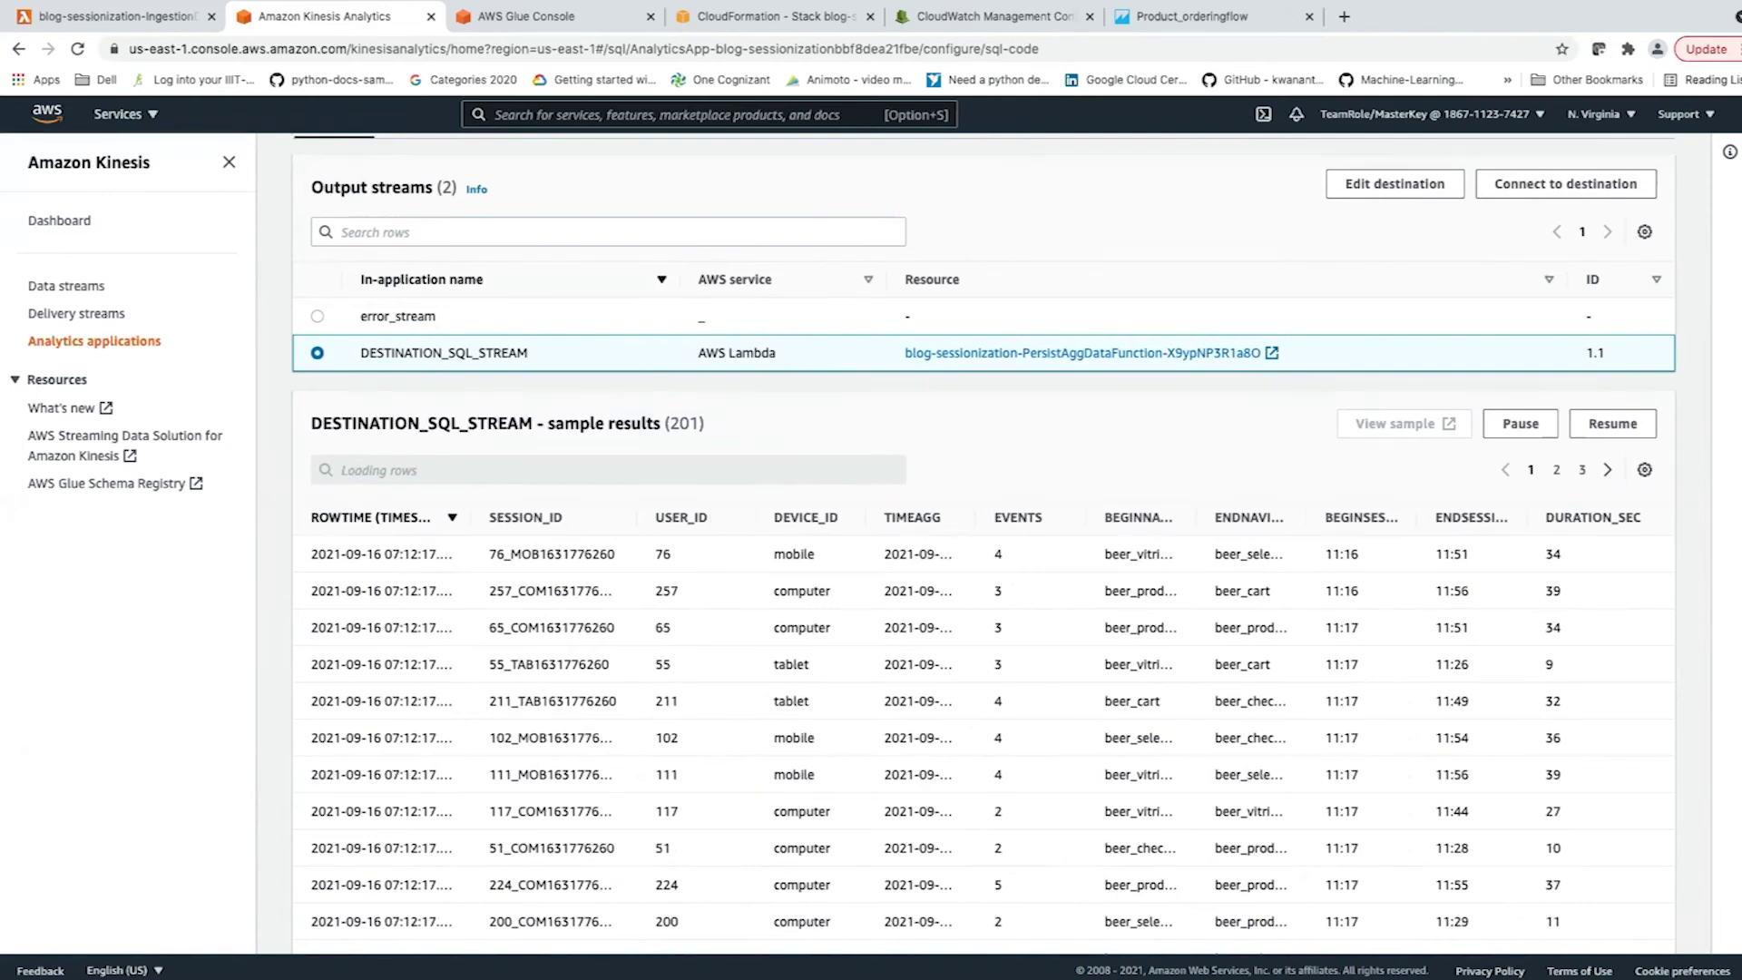
{"action": "left_click_drag", "start_coordinate": [974, 517], "coordinate": [1063, 517]}
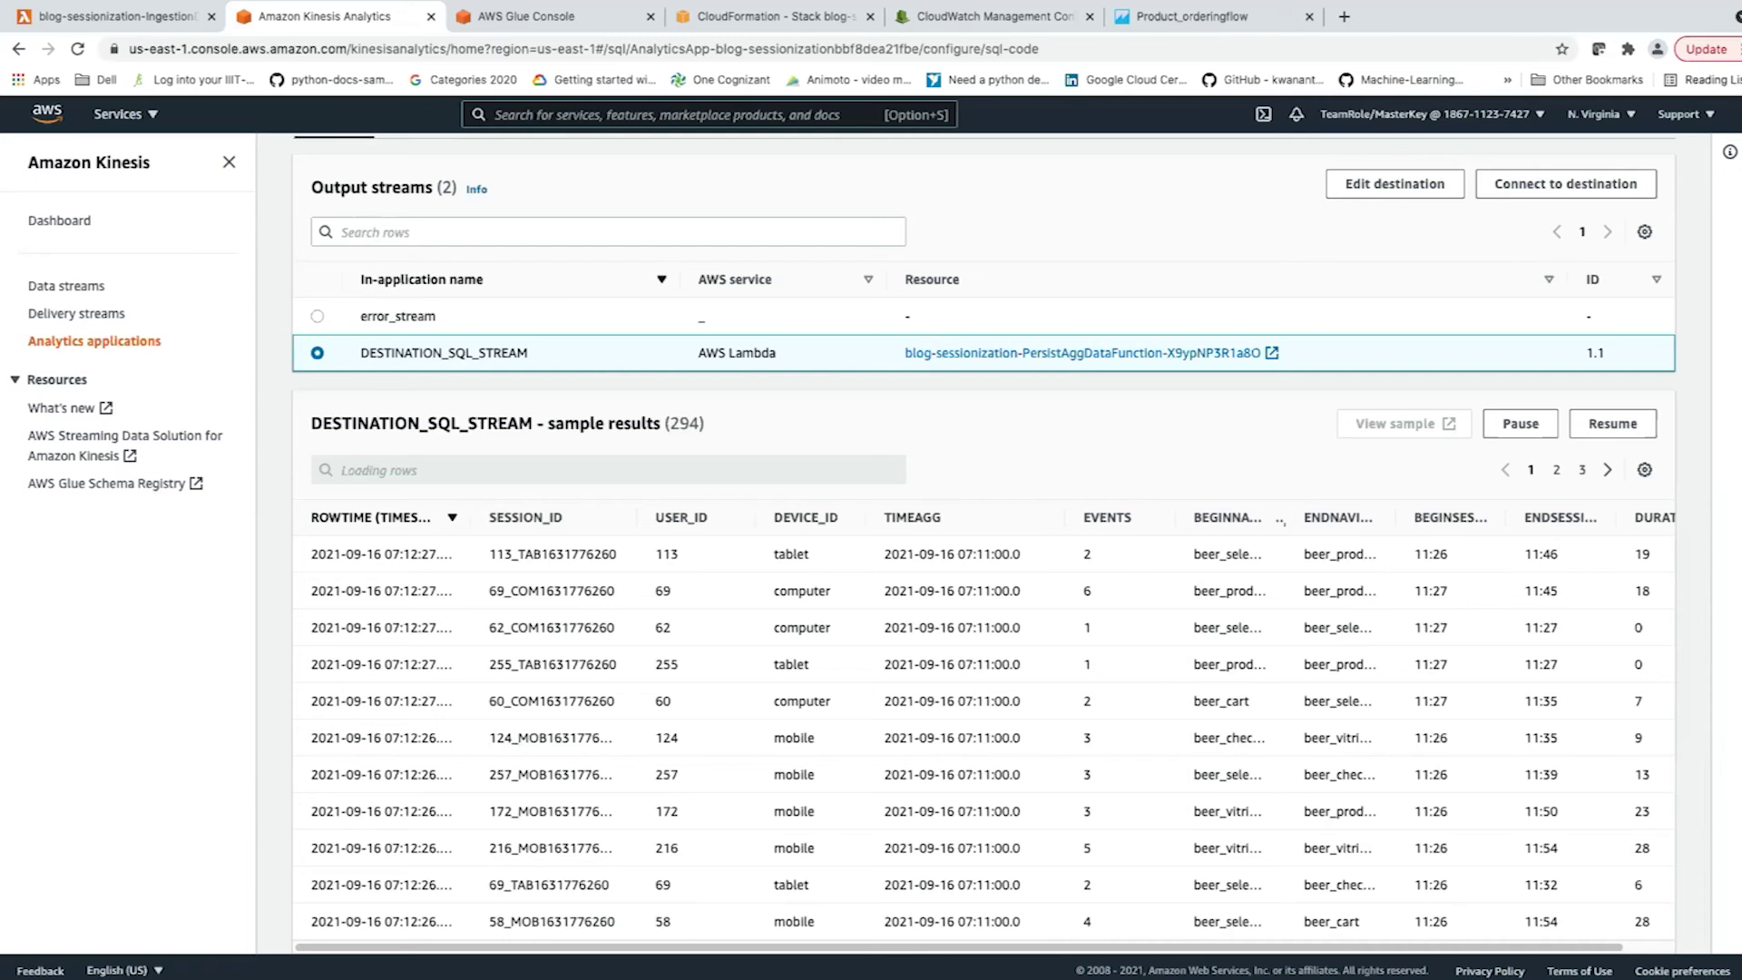
{"action": "left_click_drag", "start_coordinate": [1287, 517], "coordinate": [1345, 517]}
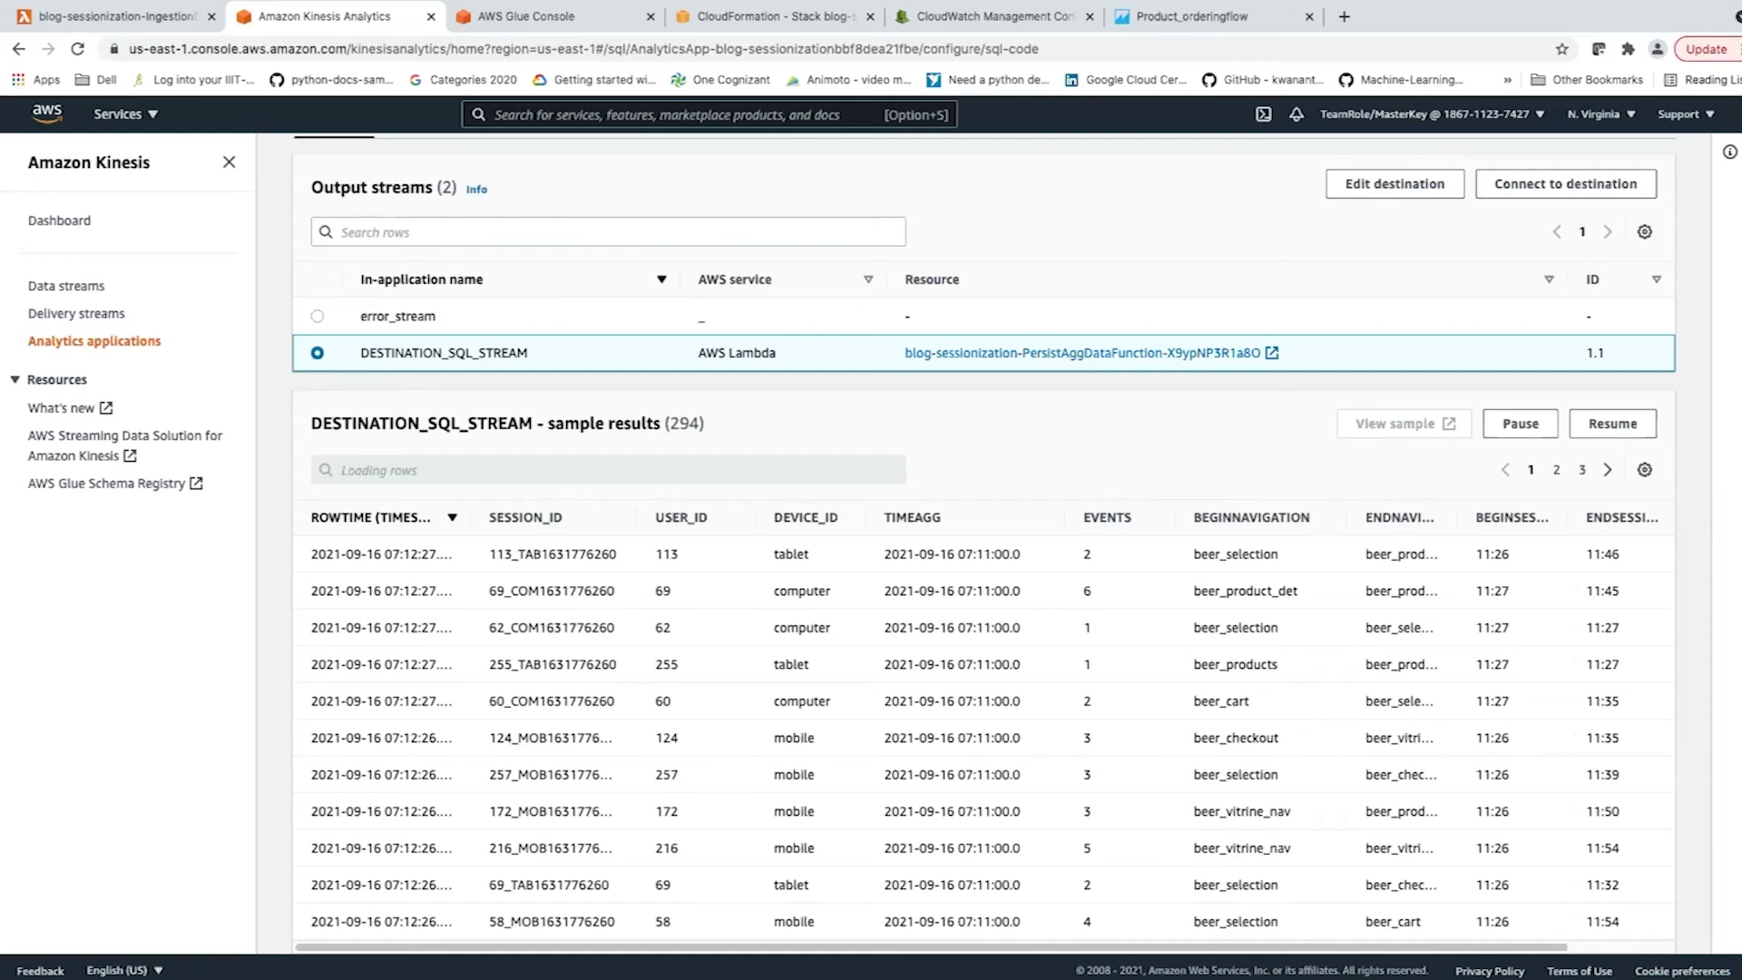
{"action": "left_click_drag", "start_coordinate": [1456, 517], "coordinate": [1508, 517]}
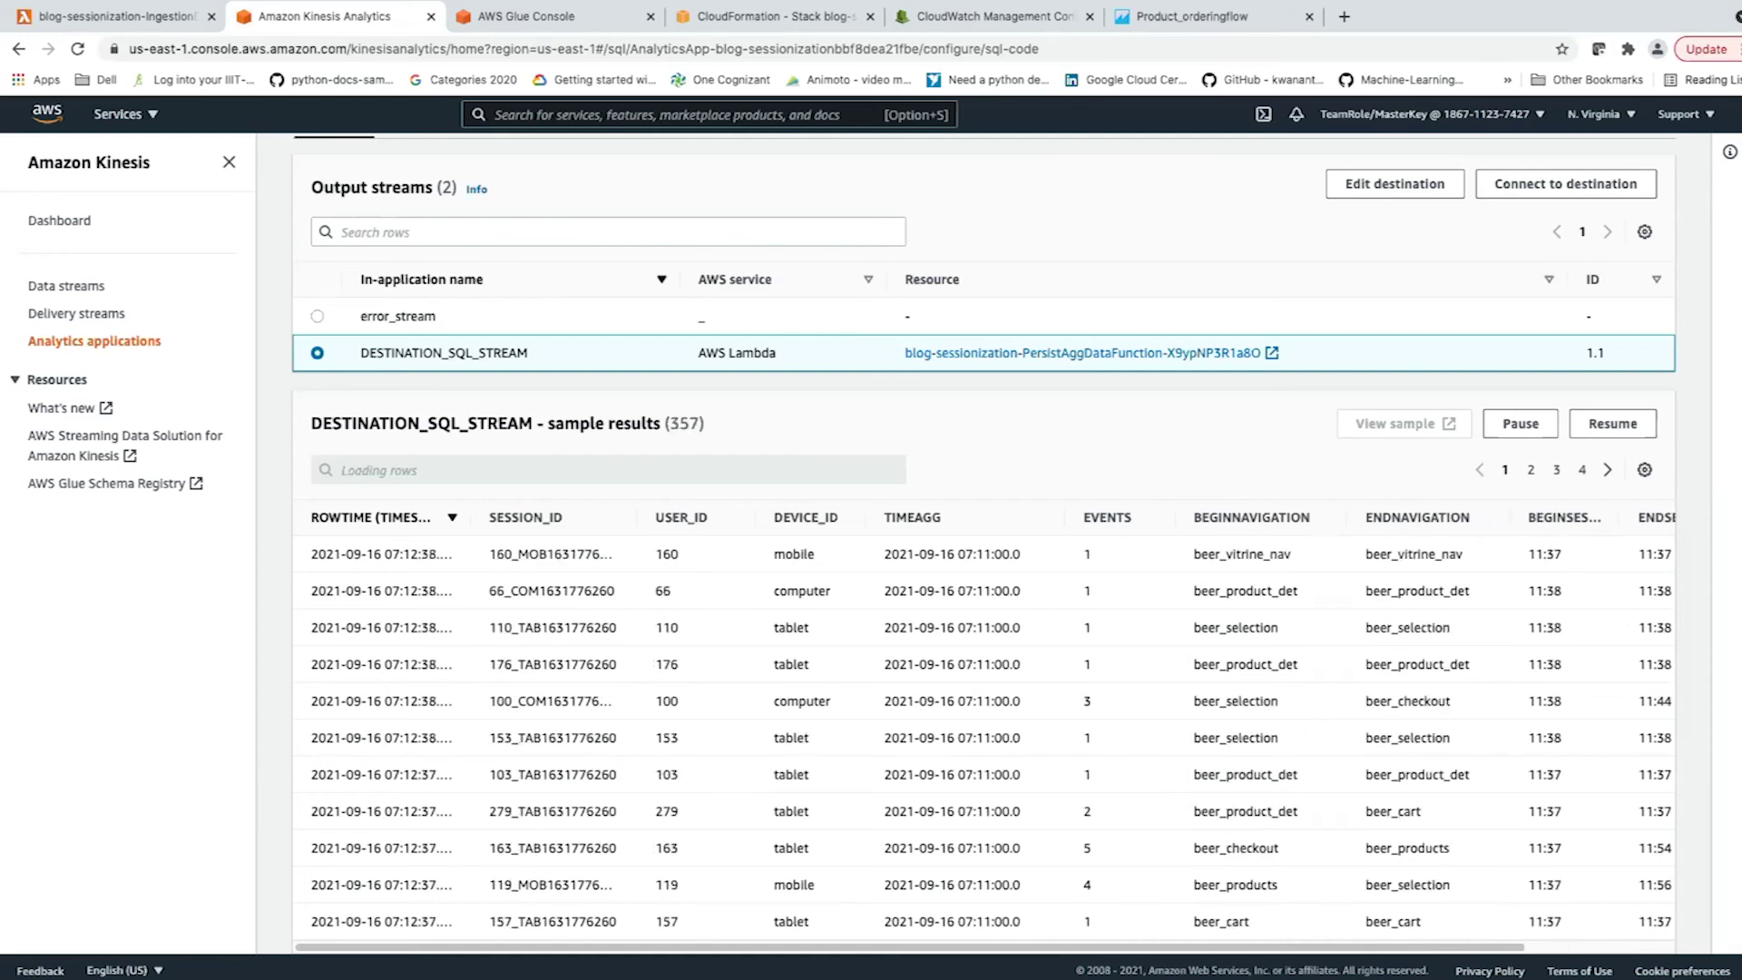
Scroll through the 597 aggregated session rows with their events, navigation and durations.
{"action": "scroll", "coordinate": [983, 732], "scroll_direction": "right", "scroll_amount": 5}
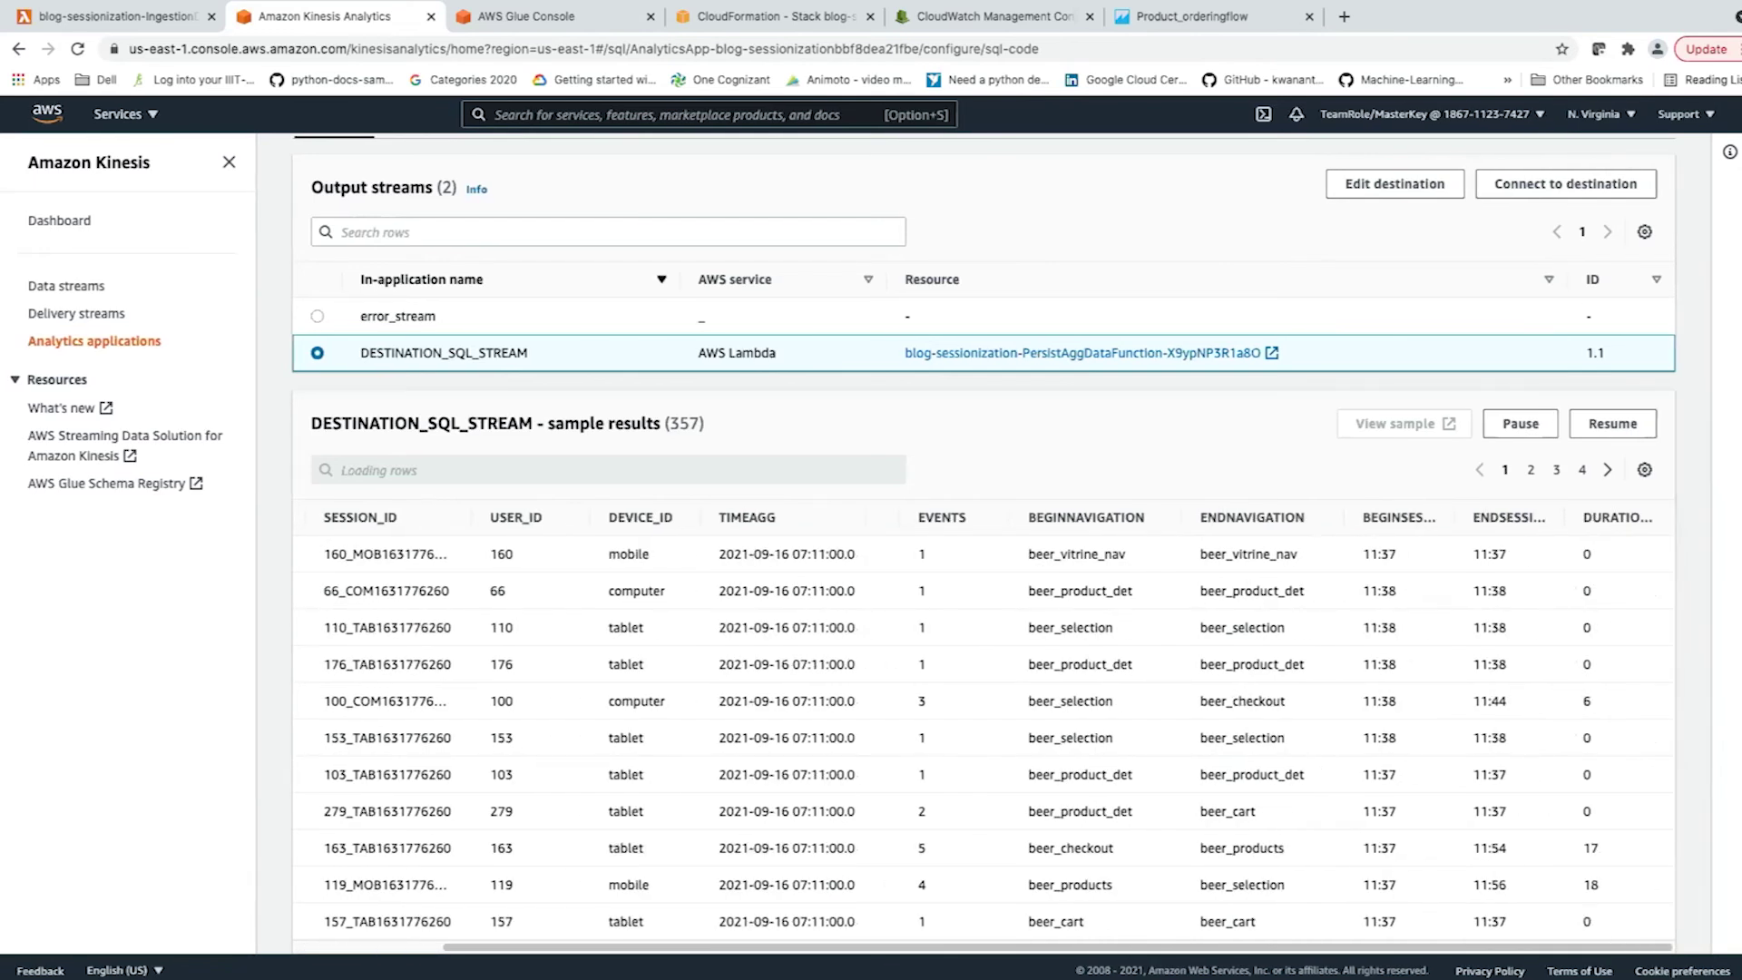
{"action": "scroll", "coordinate": [984, 545], "scroll_direction": "down", "scroll_amount": 15}
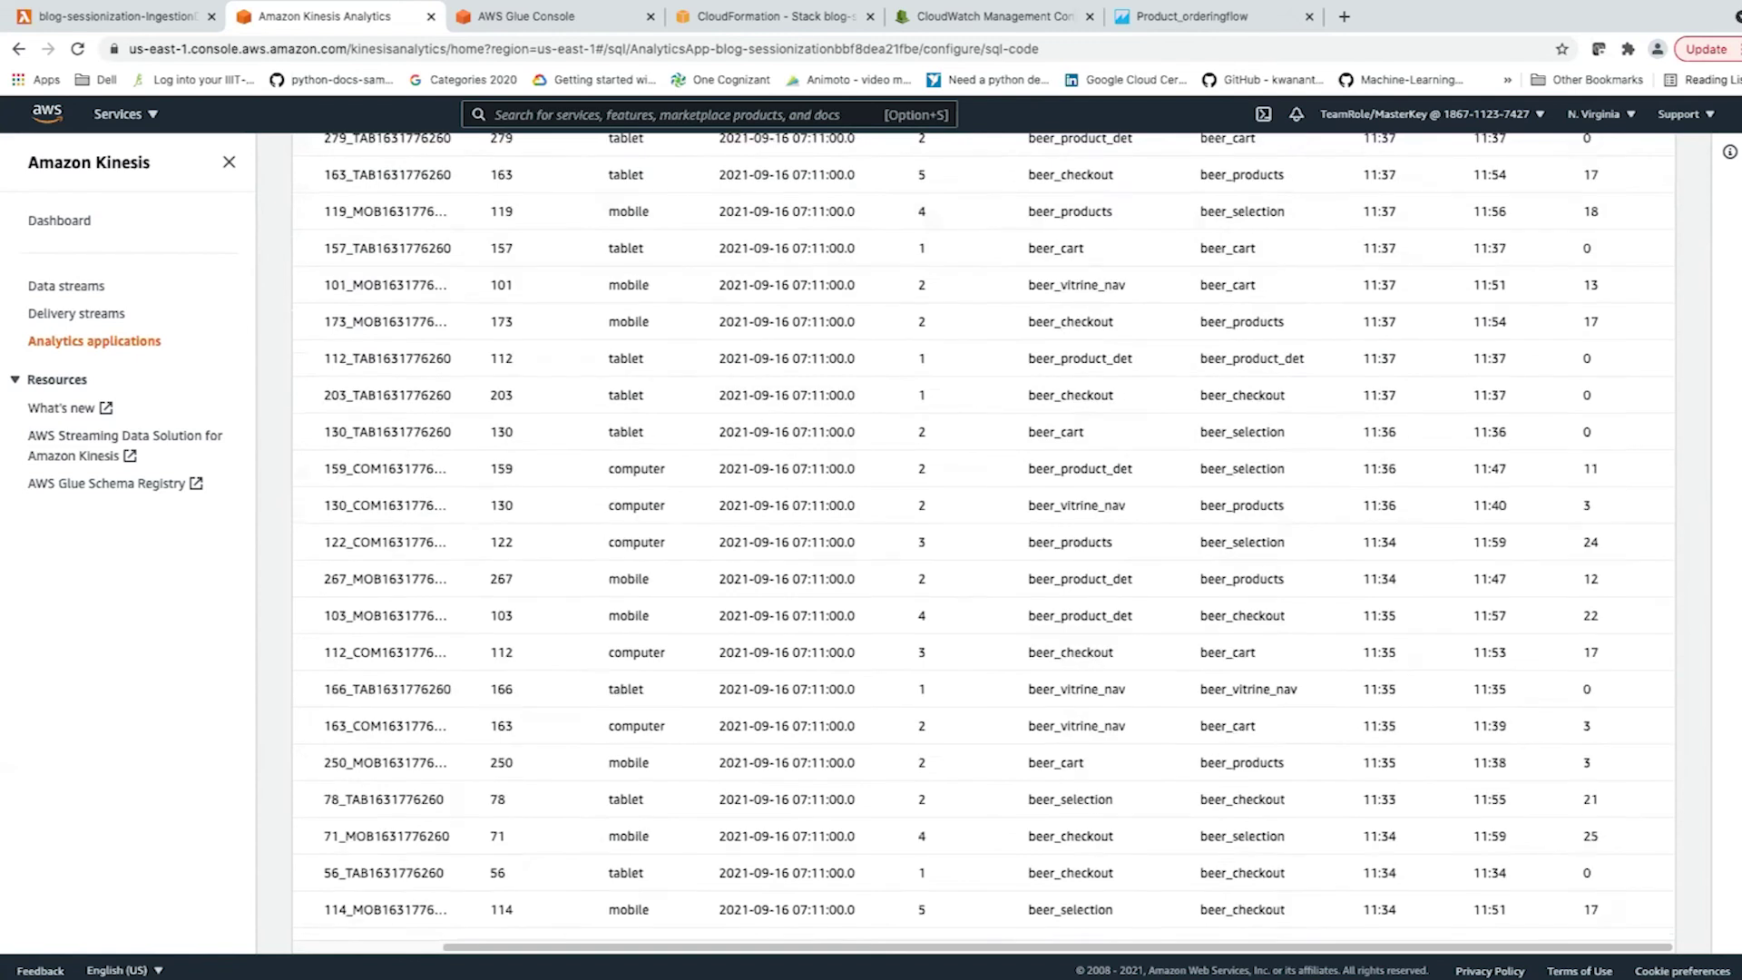
{"action": "scroll", "coordinate": [984, 545], "scroll_direction": "up", "scroll_amount": 1}
{"action": "scroll", "coordinate": [983, 544], "scroll_direction": "up", "scroll_amount": 15}
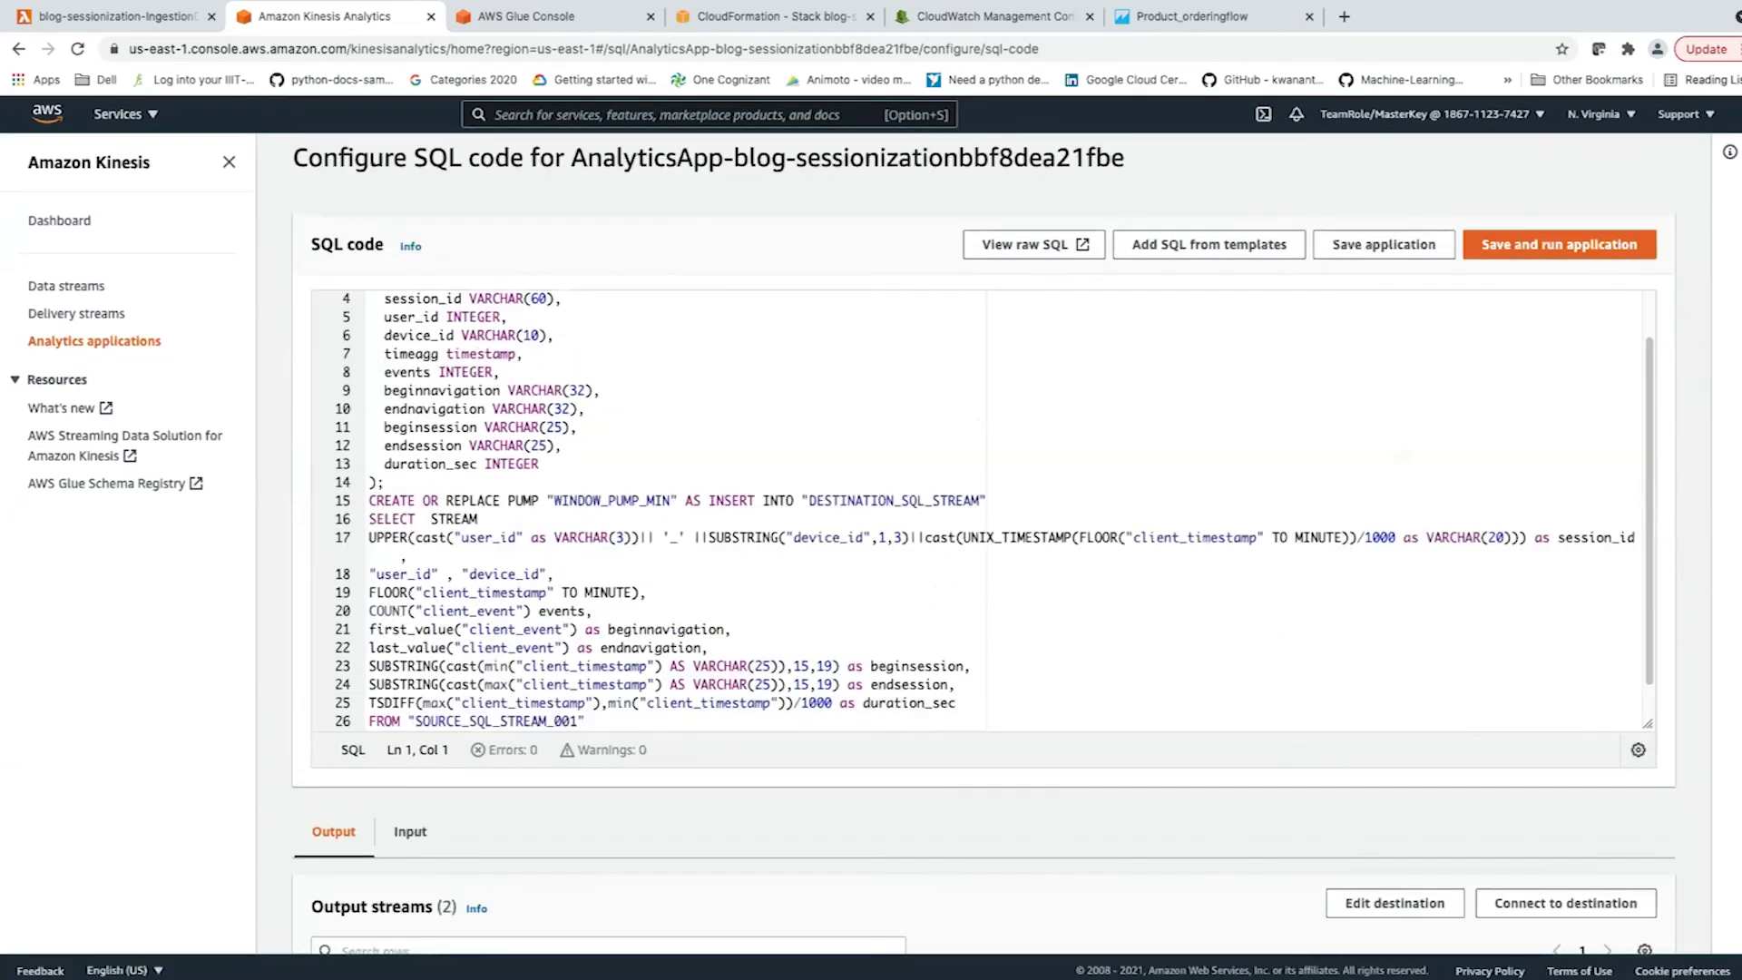
{"action": "scroll", "coordinate": [984, 544], "scroll_direction": "up", "scroll_amount": 2}
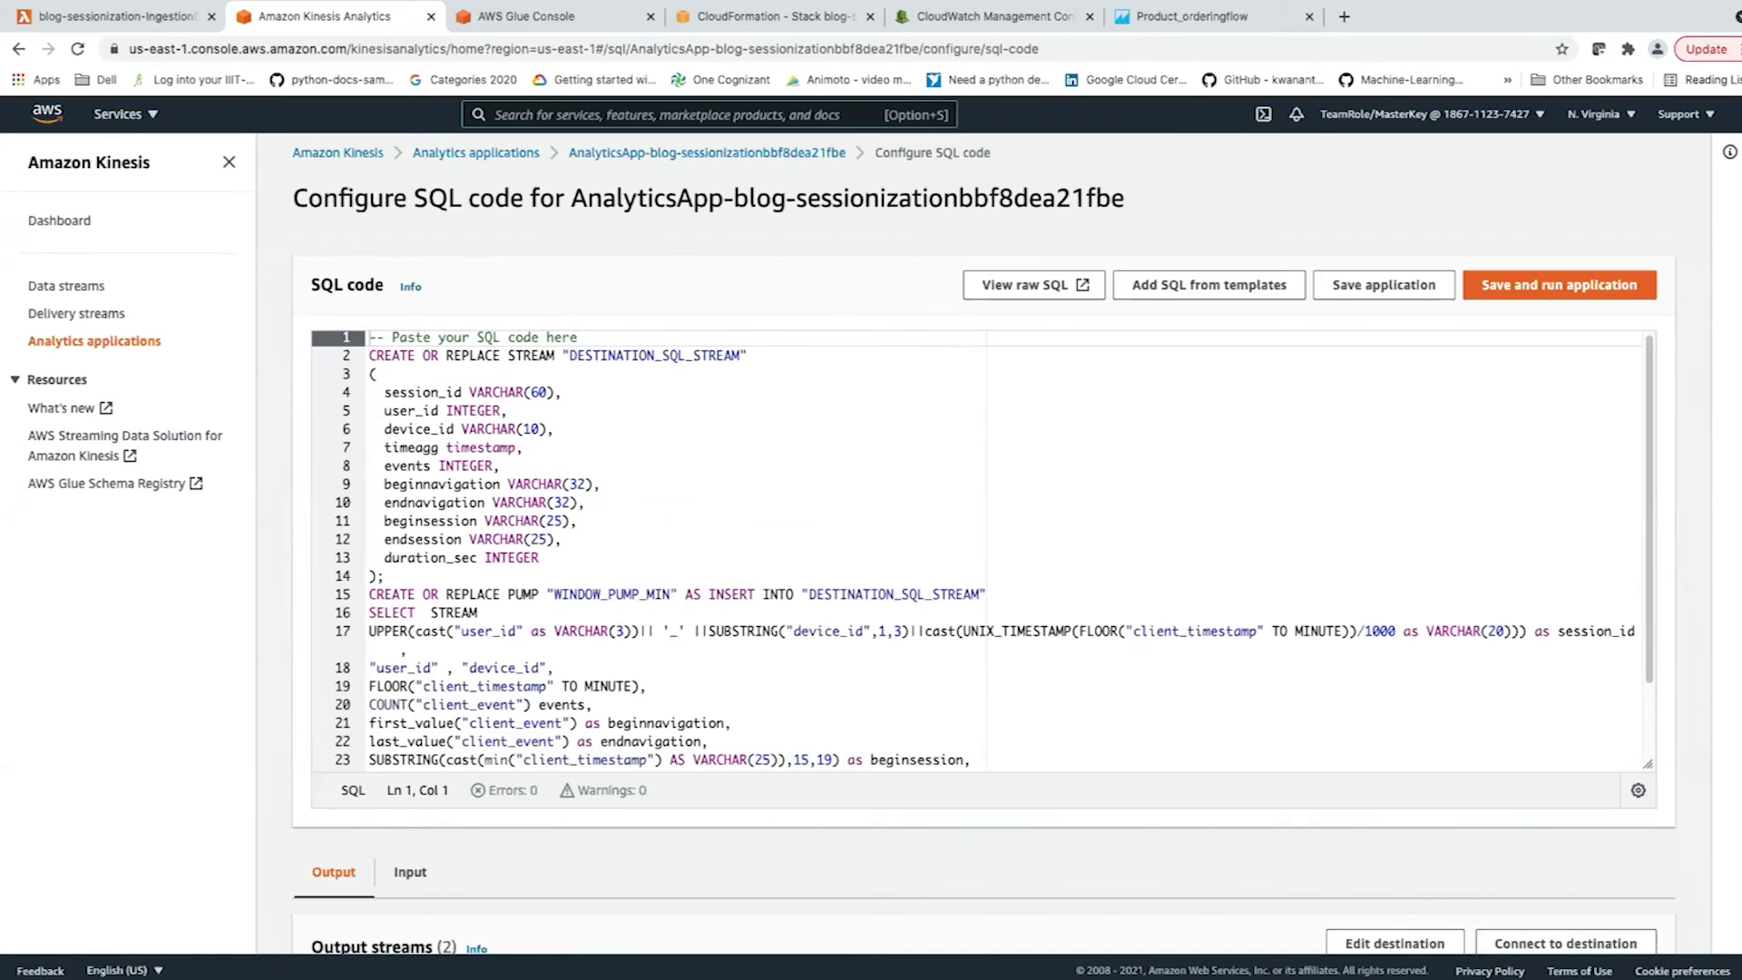
{"action": "scroll", "coordinate": [983, 544], "scroll_direction": "down", "scroll_amount": 4}
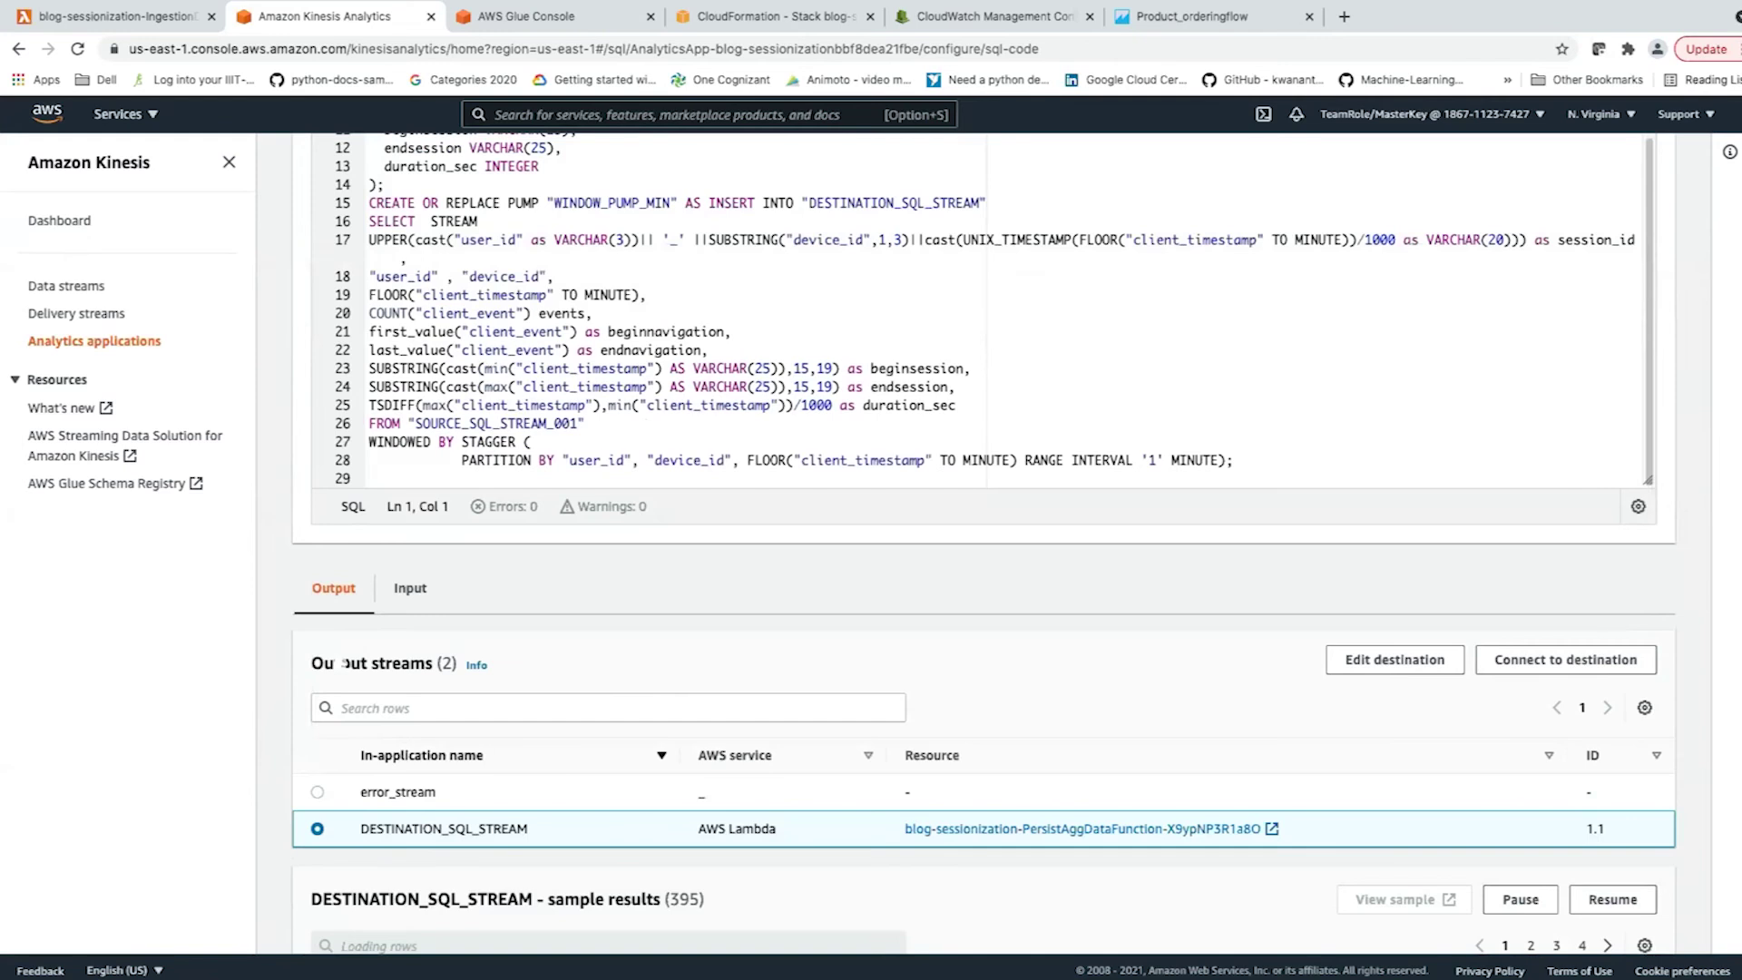
{"action": "scroll", "coordinate": [984, 544], "scroll_direction": "down", "scroll_amount": 2}
{"action": "scroll", "coordinate": [984, 544], "scroll_direction": "up", "scroll_amount": 2}
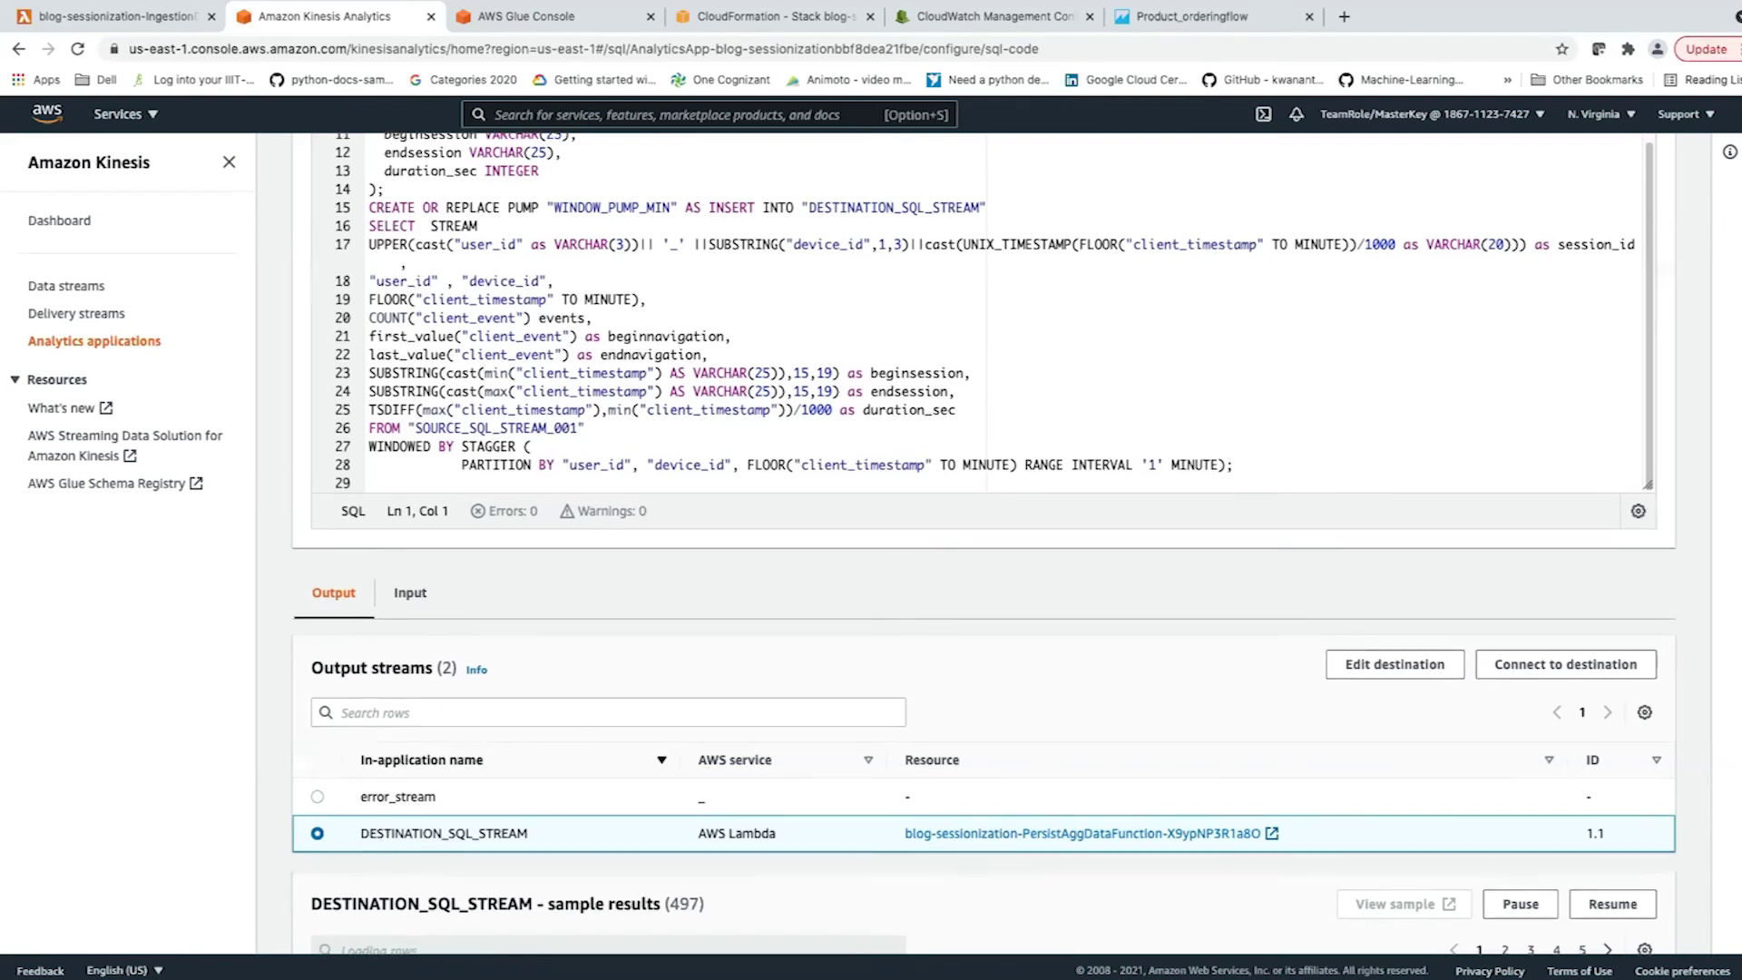
{"action": "scroll", "coordinate": [983, 542], "scroll_direction": "down", "scroll_amount": 1}
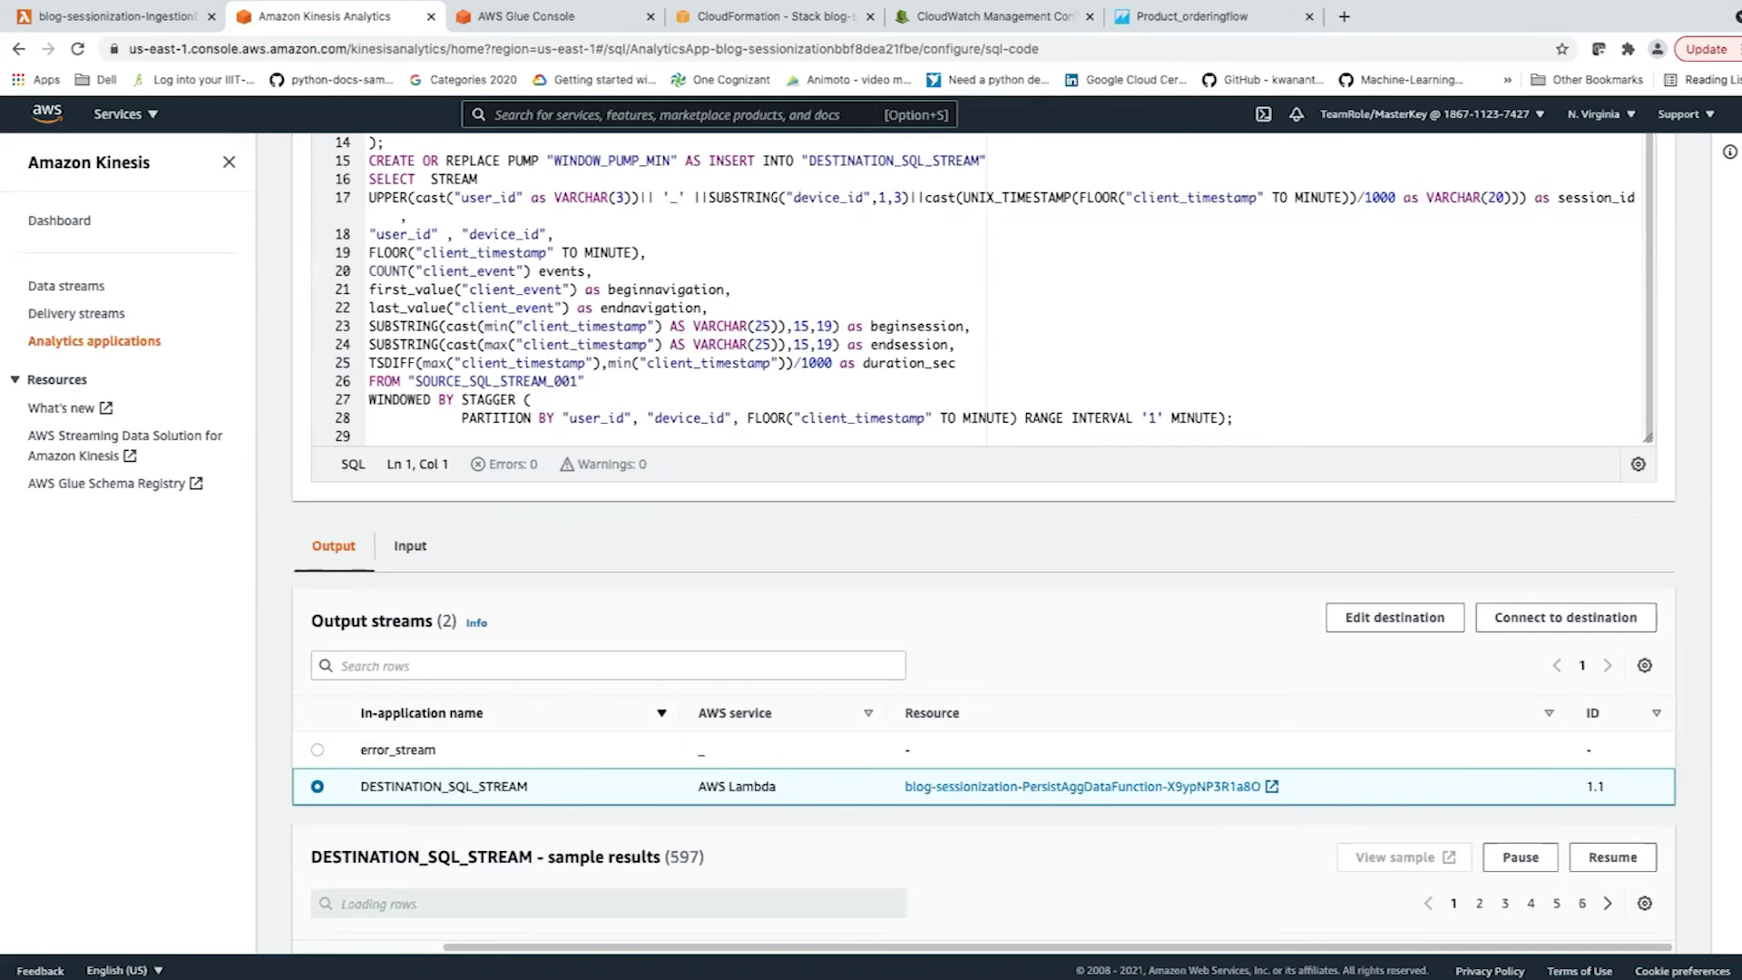
{"action": "scroll", "coordinate": [984, 535], "scroll_direction": "down", "scroll_amount": 2}
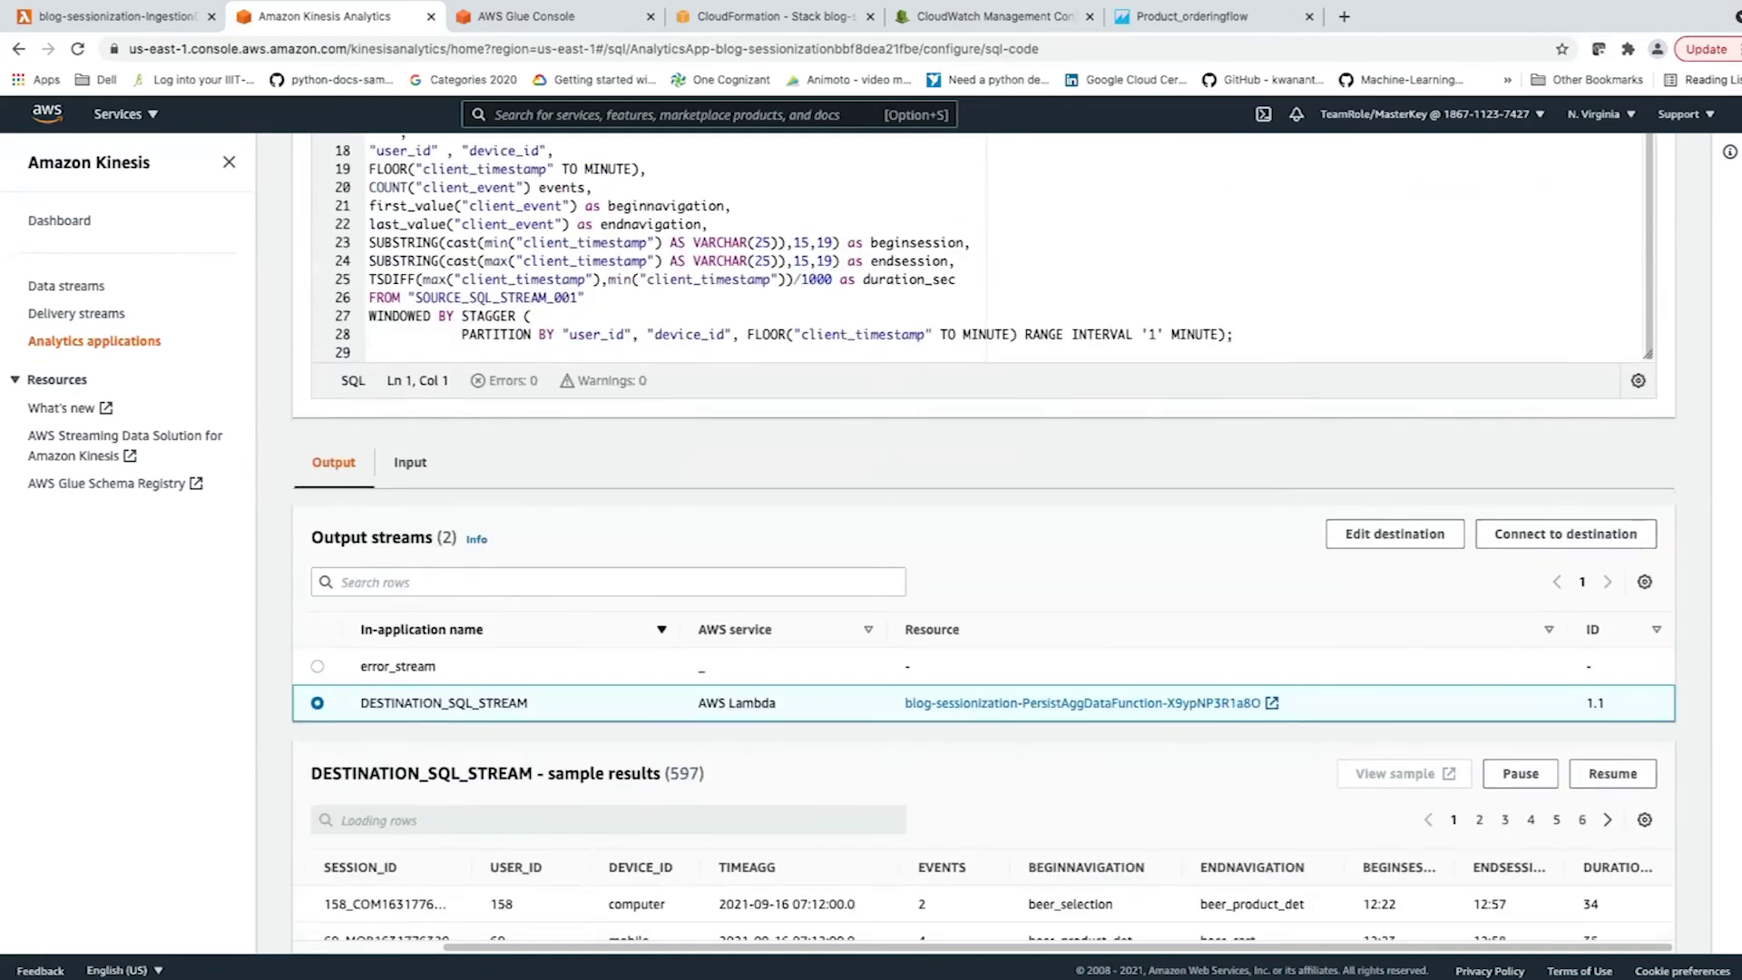
{"action": "scroll", "coordinate": [983, 535], "scroll_direction": "down", "scroll_amount": 4}
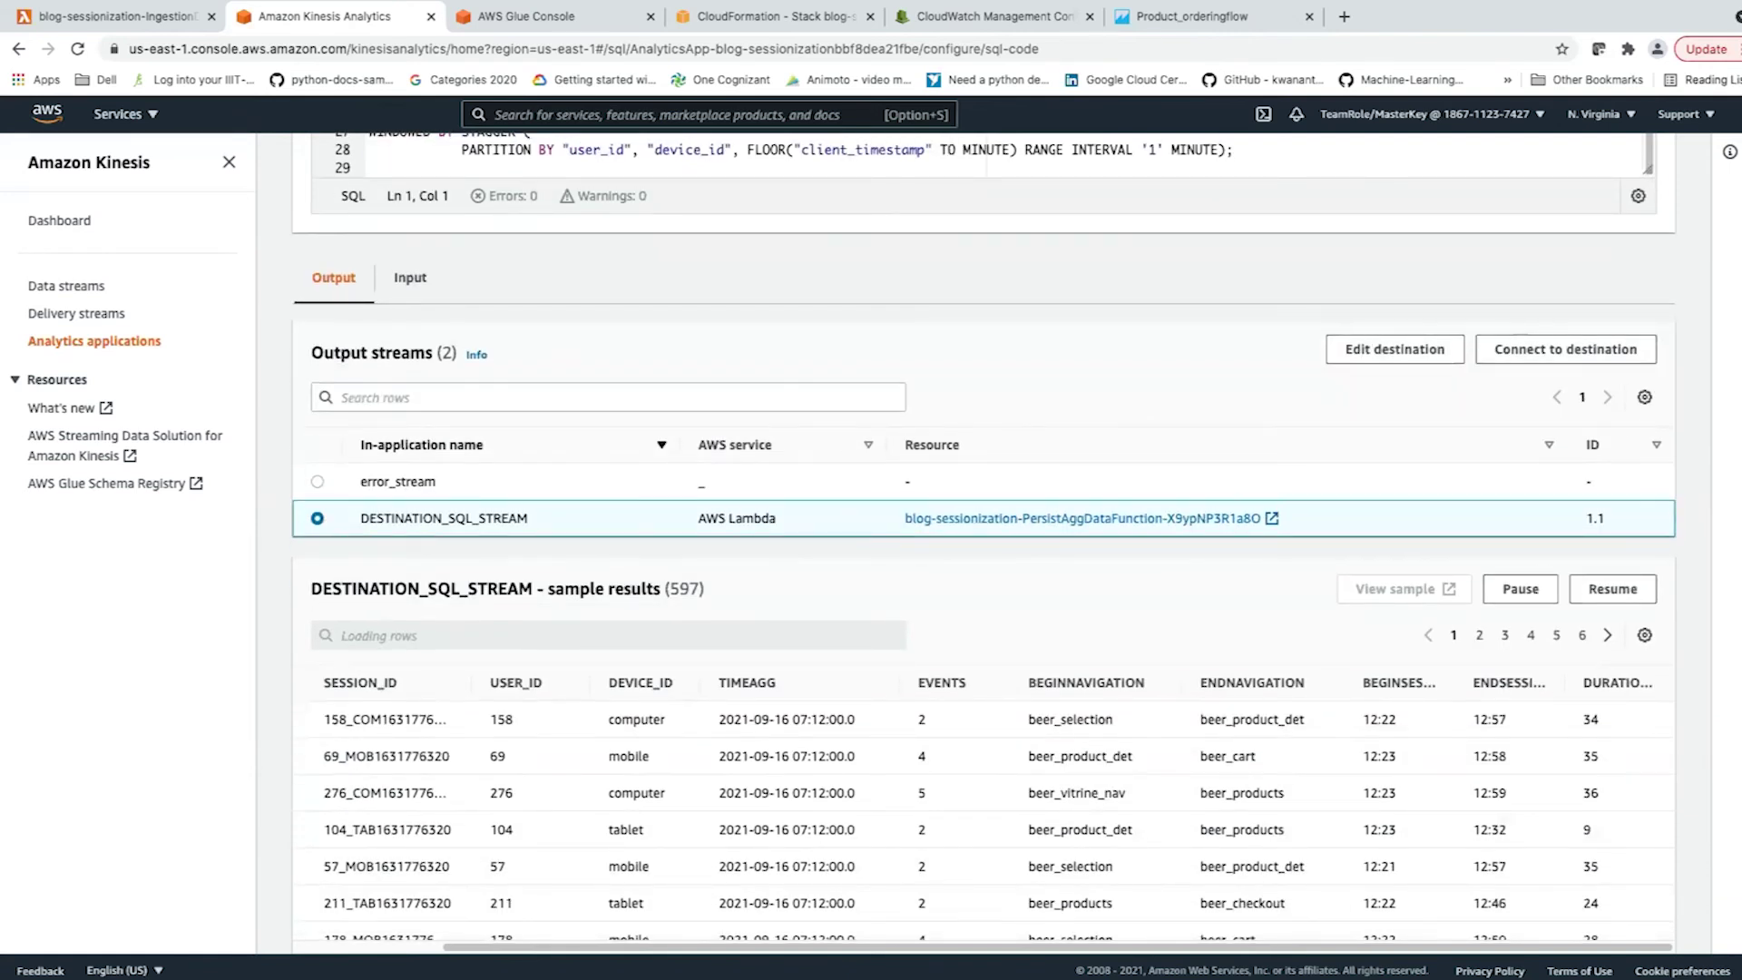
{"action": "scroll", "coordinate": [984, 535], "scroll_direction": "up", "scroll_amount": 1}
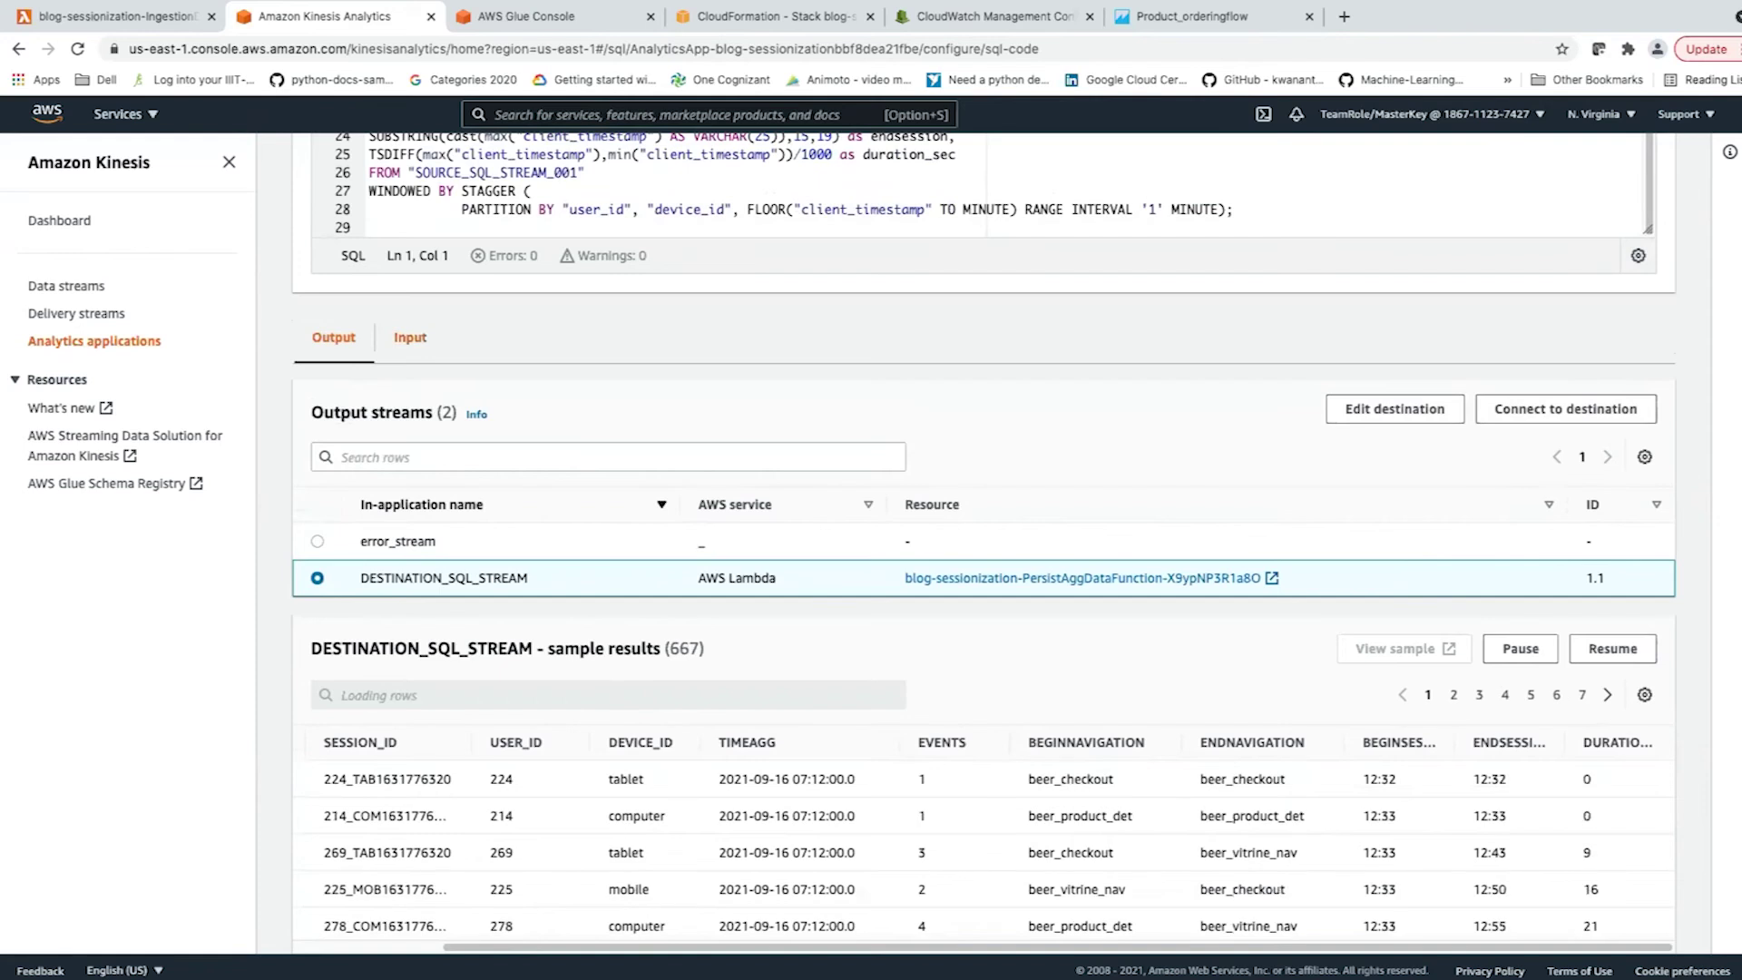
On the Input tab, widen client_event and client_timestamp in the SOURCE_SQL_STREAM_001 sample records.
{"action": "left_click", "coordinate": [410, 338]}
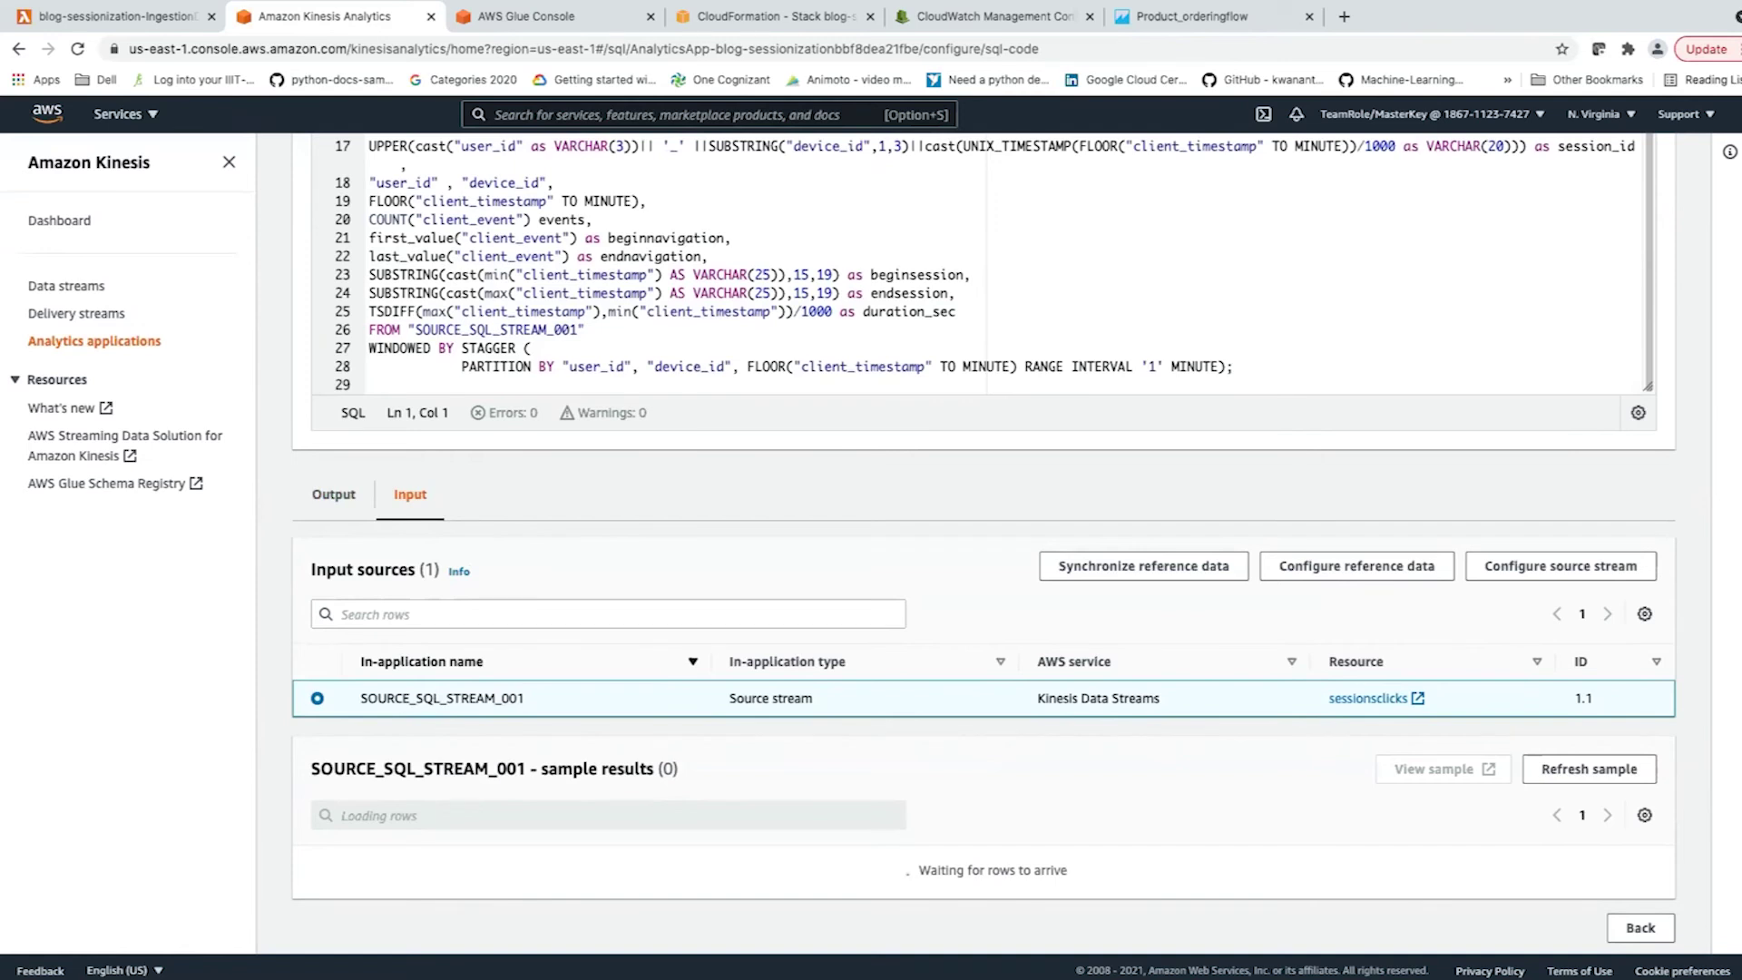
{"action": "scroll", "coordinate": [984, 544], "scroll_direction": "down", "scroll_amount": 4}
{"action": "scroll", "coordinate": [983, 545], "scroll_direction": "down", "scroll_amount": 2}
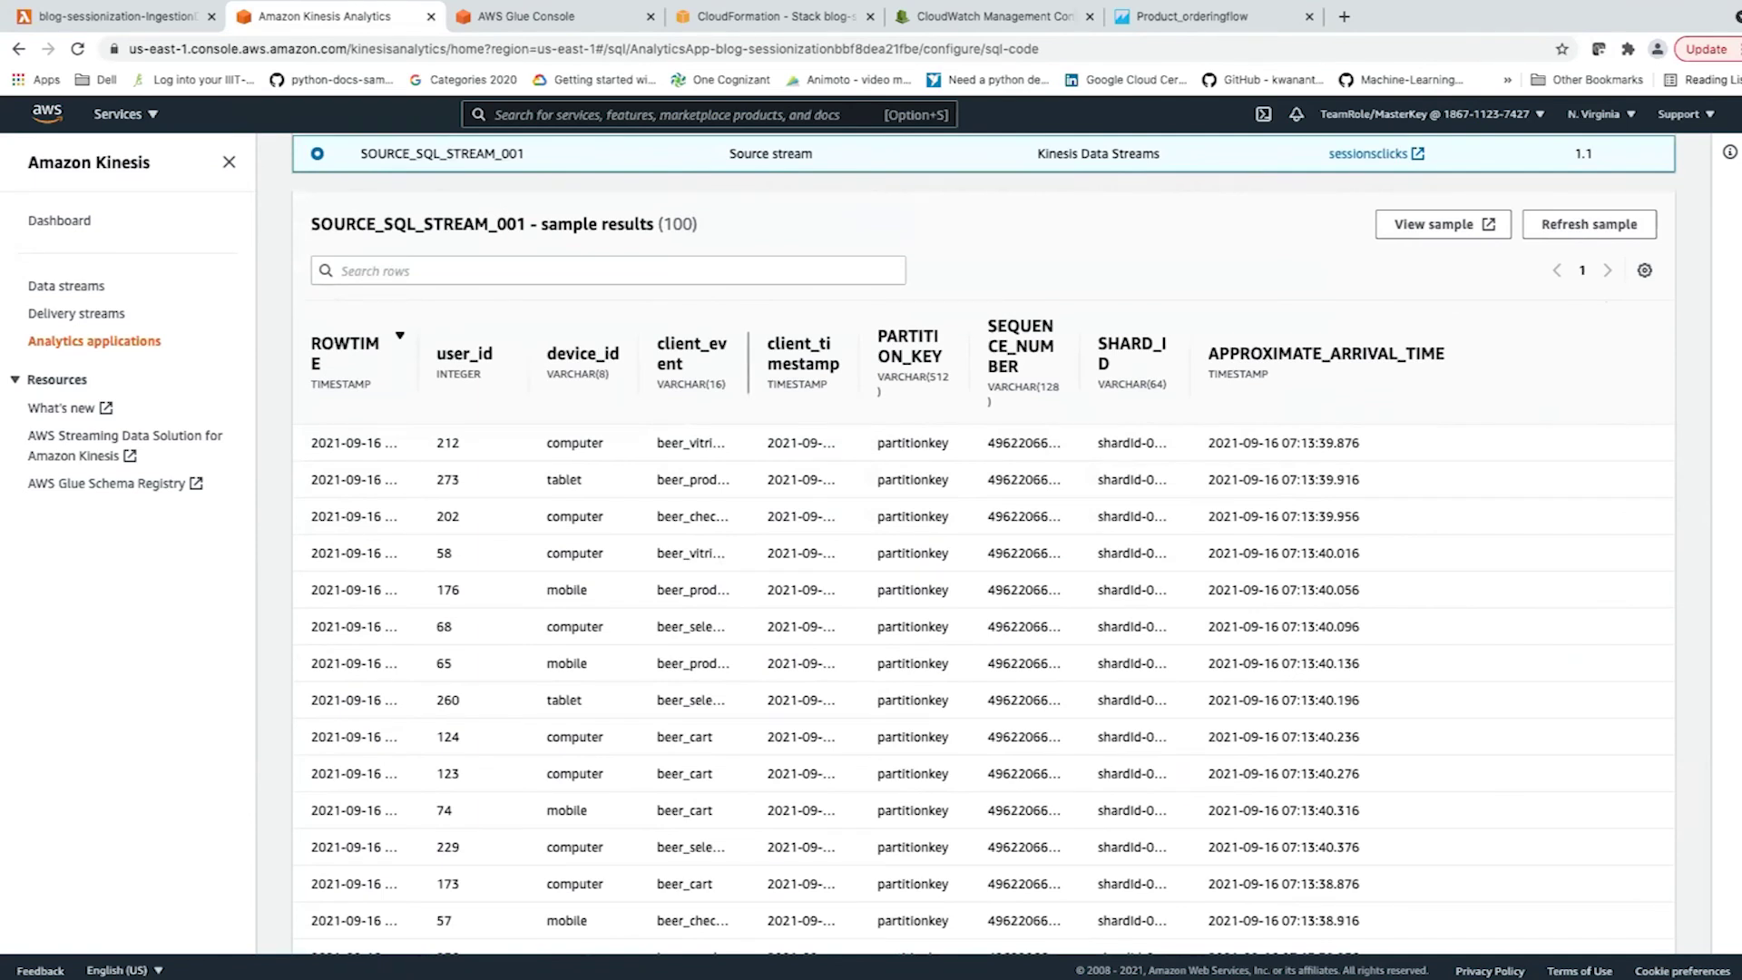
{"action": "left_click_drag", "start_coordinate": [749, 363], "coordinate": [841, 363]}
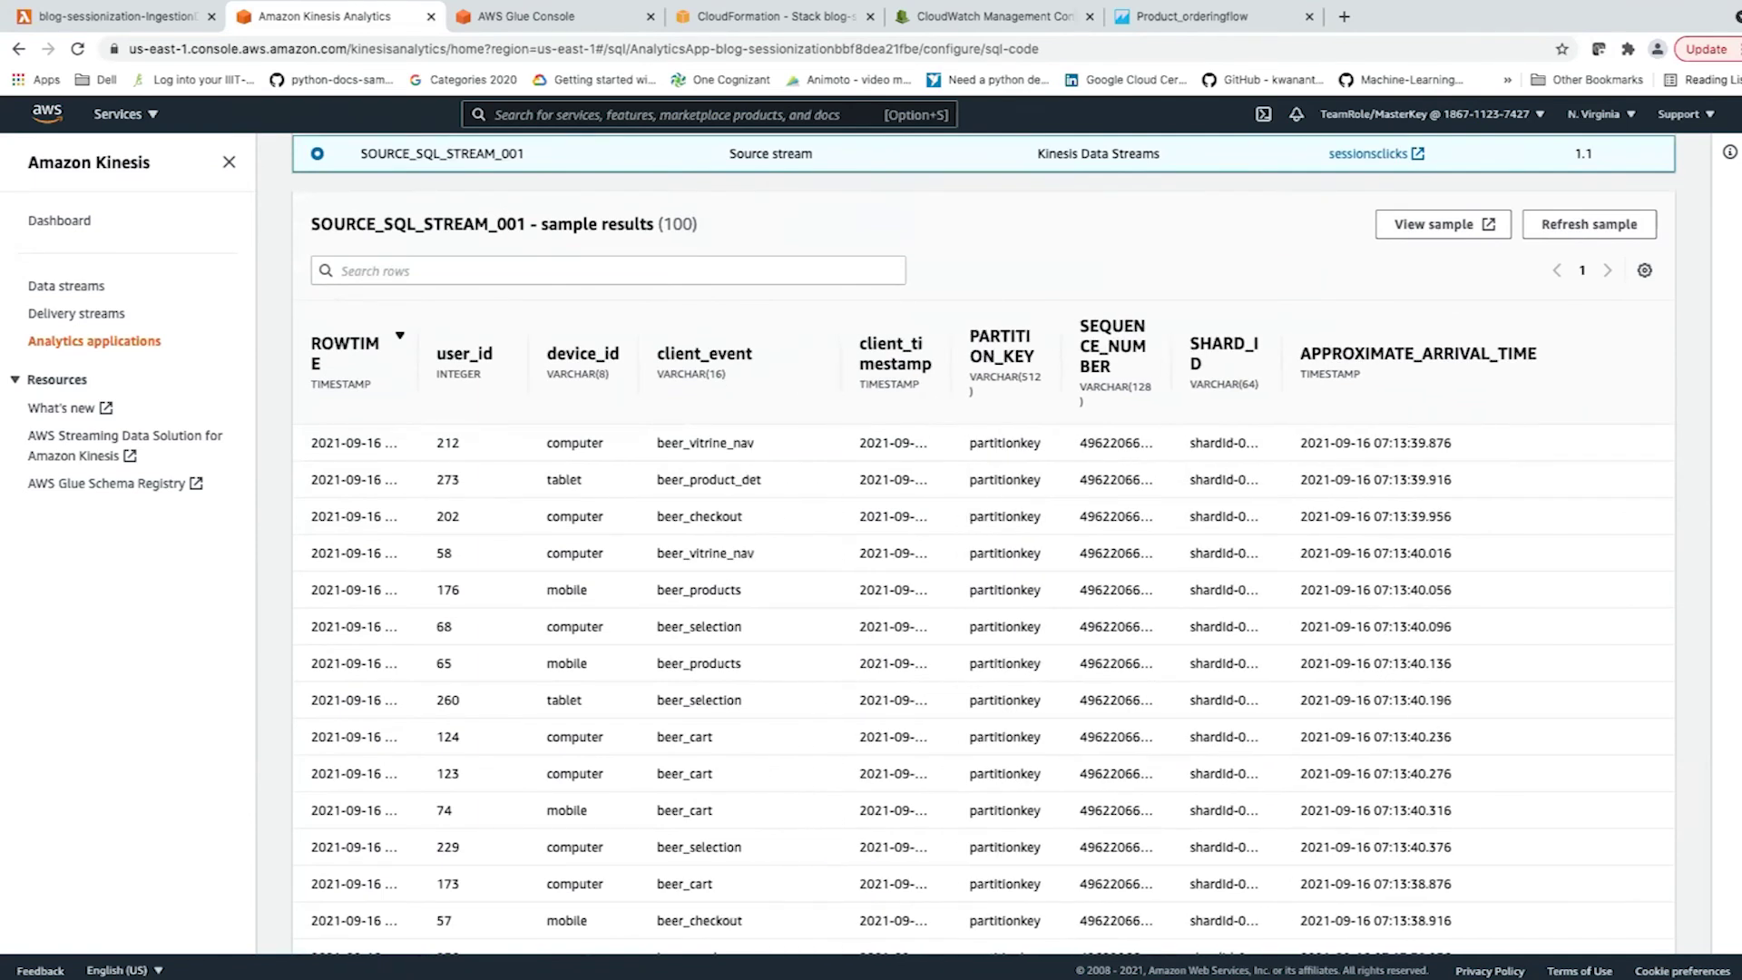
{"action": "left_click_drag", "start_coordinate": [951, 363], "coordinate": [1060, 363]}
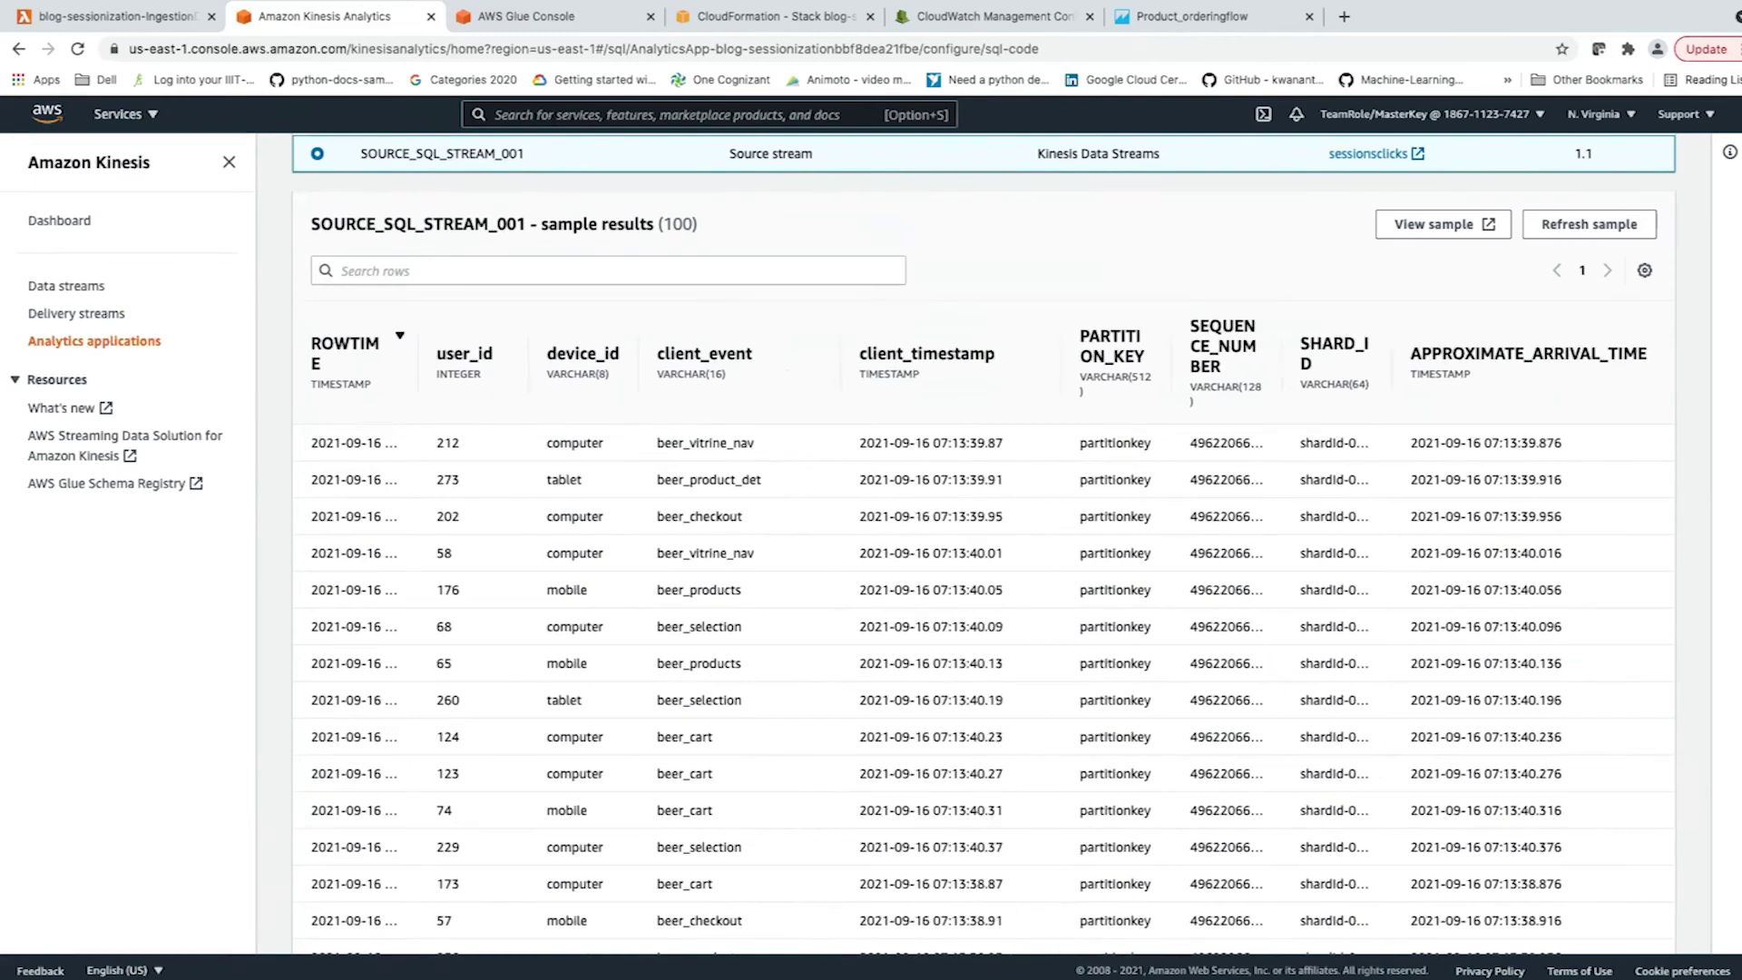
{"action": "scroll", "coordinate": [983, 539], "scroll_direction": "up", "scroll_amount": 3}
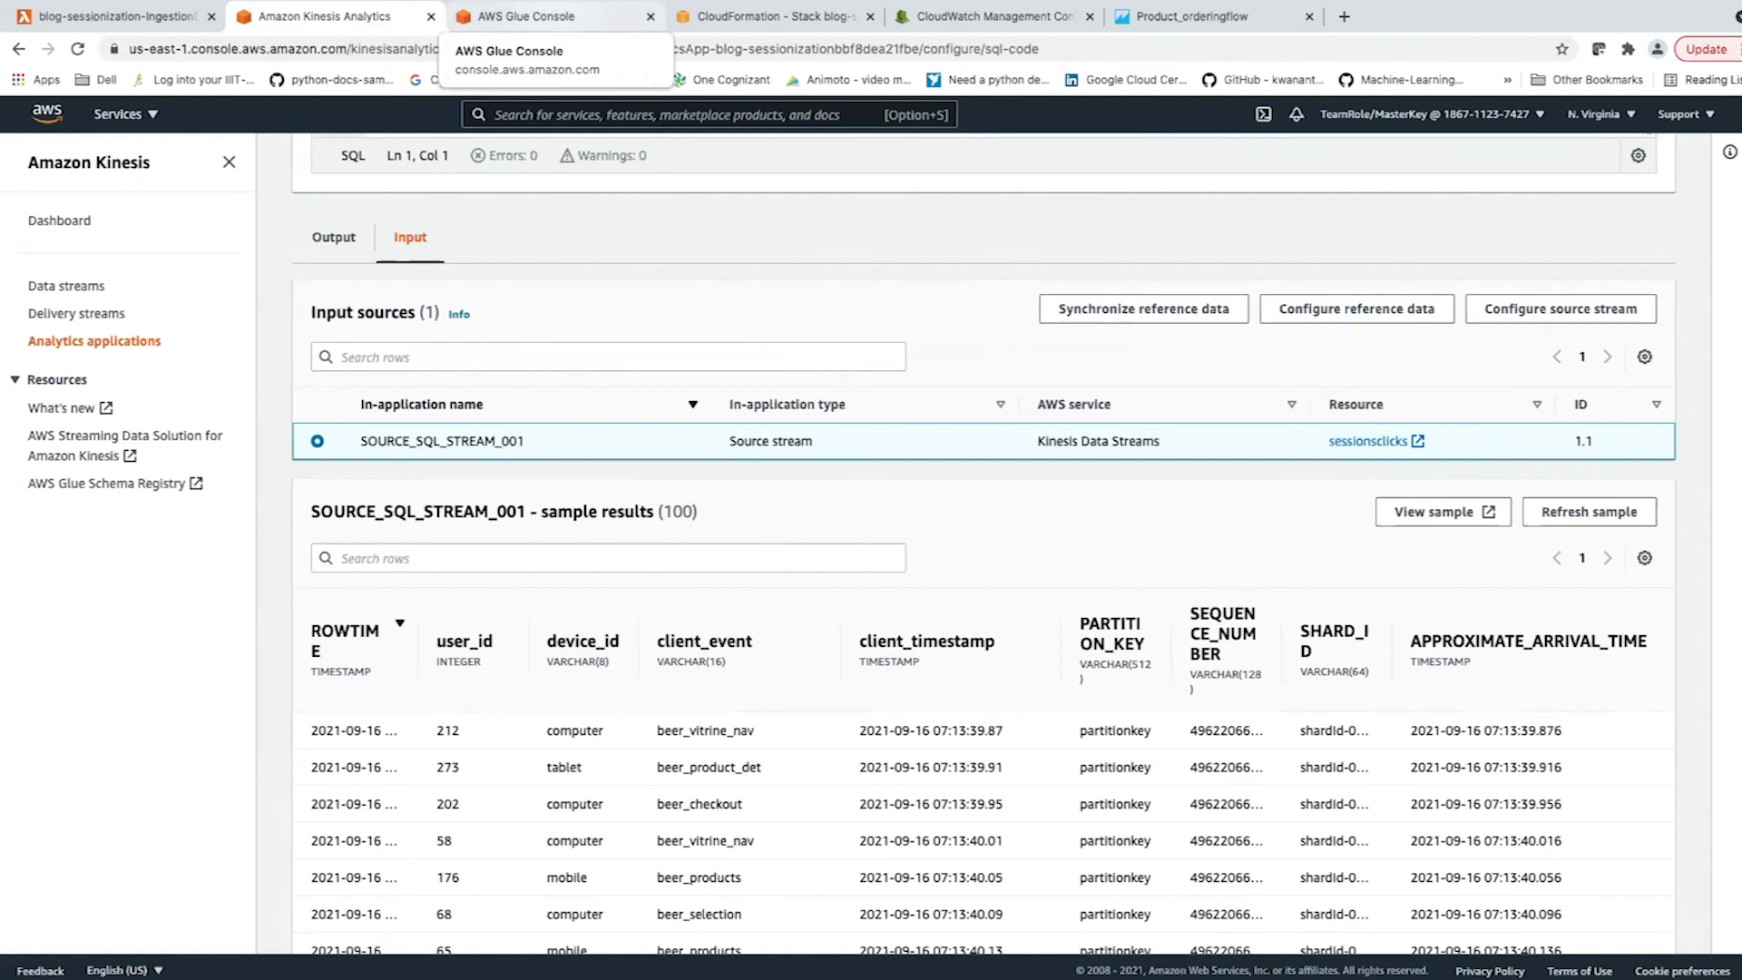
In AWS Glue, view the sessionization_blog-sessionization crawler's details, then show the Databases list.
{"action": "left_click", "coordinate": [535, 16]}
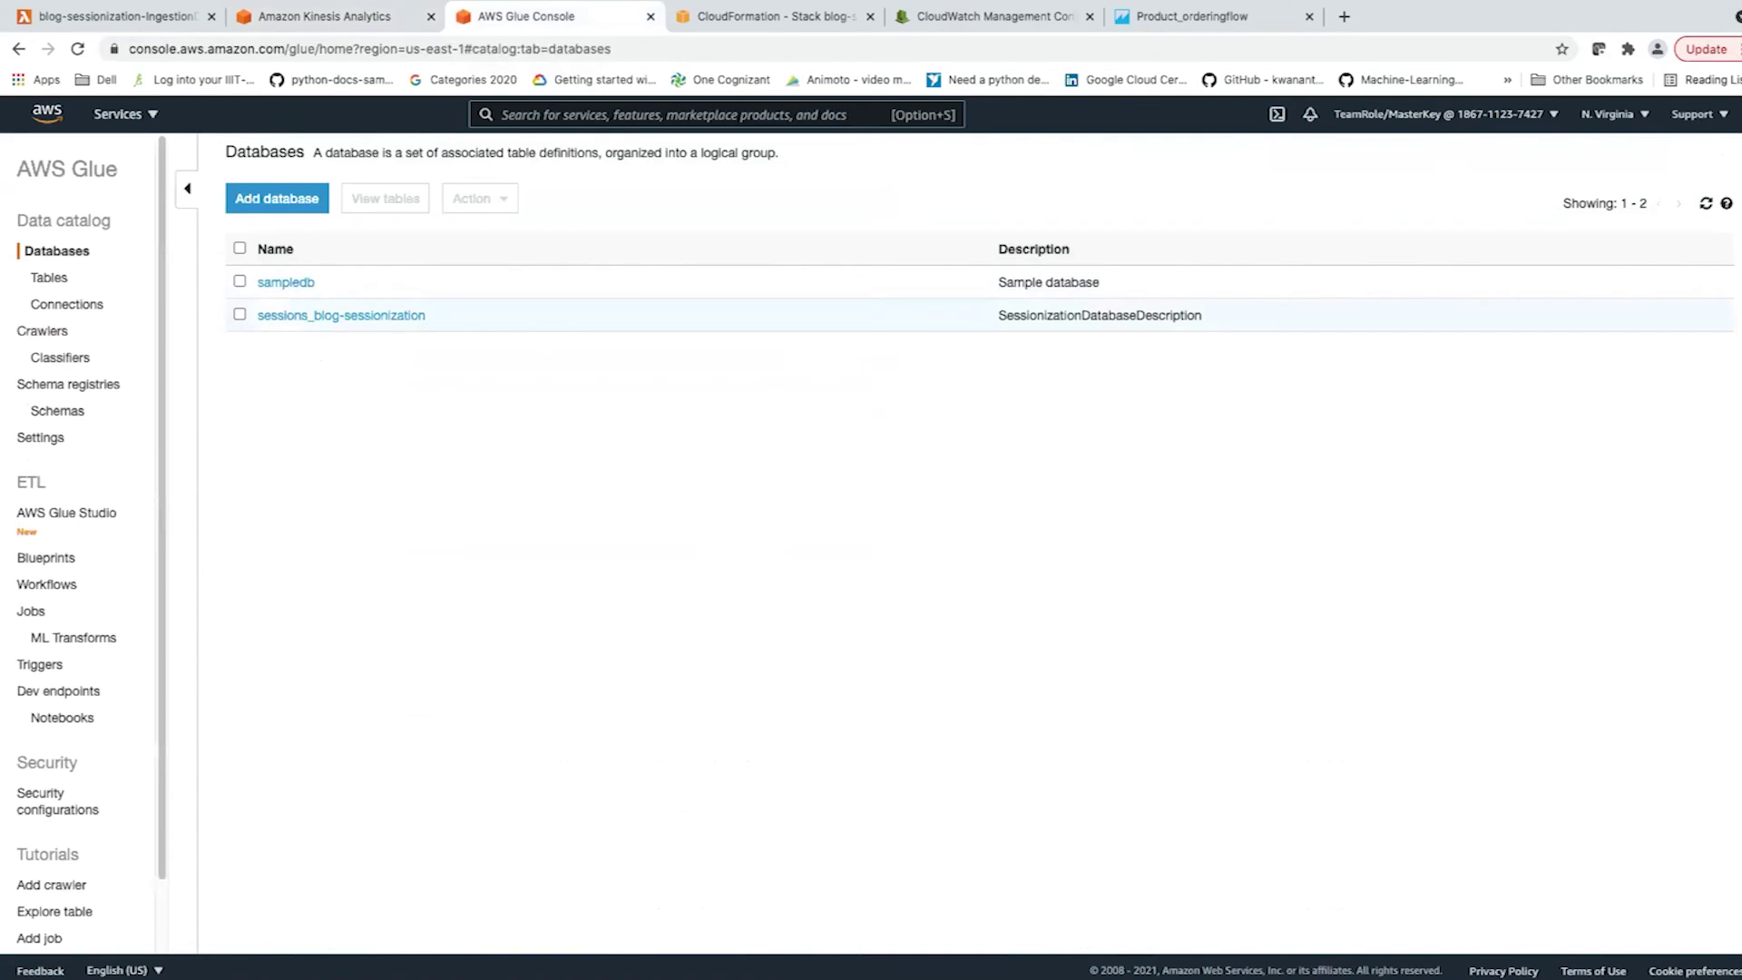
{"action": "left_click", "coordinate": [42, 330]}
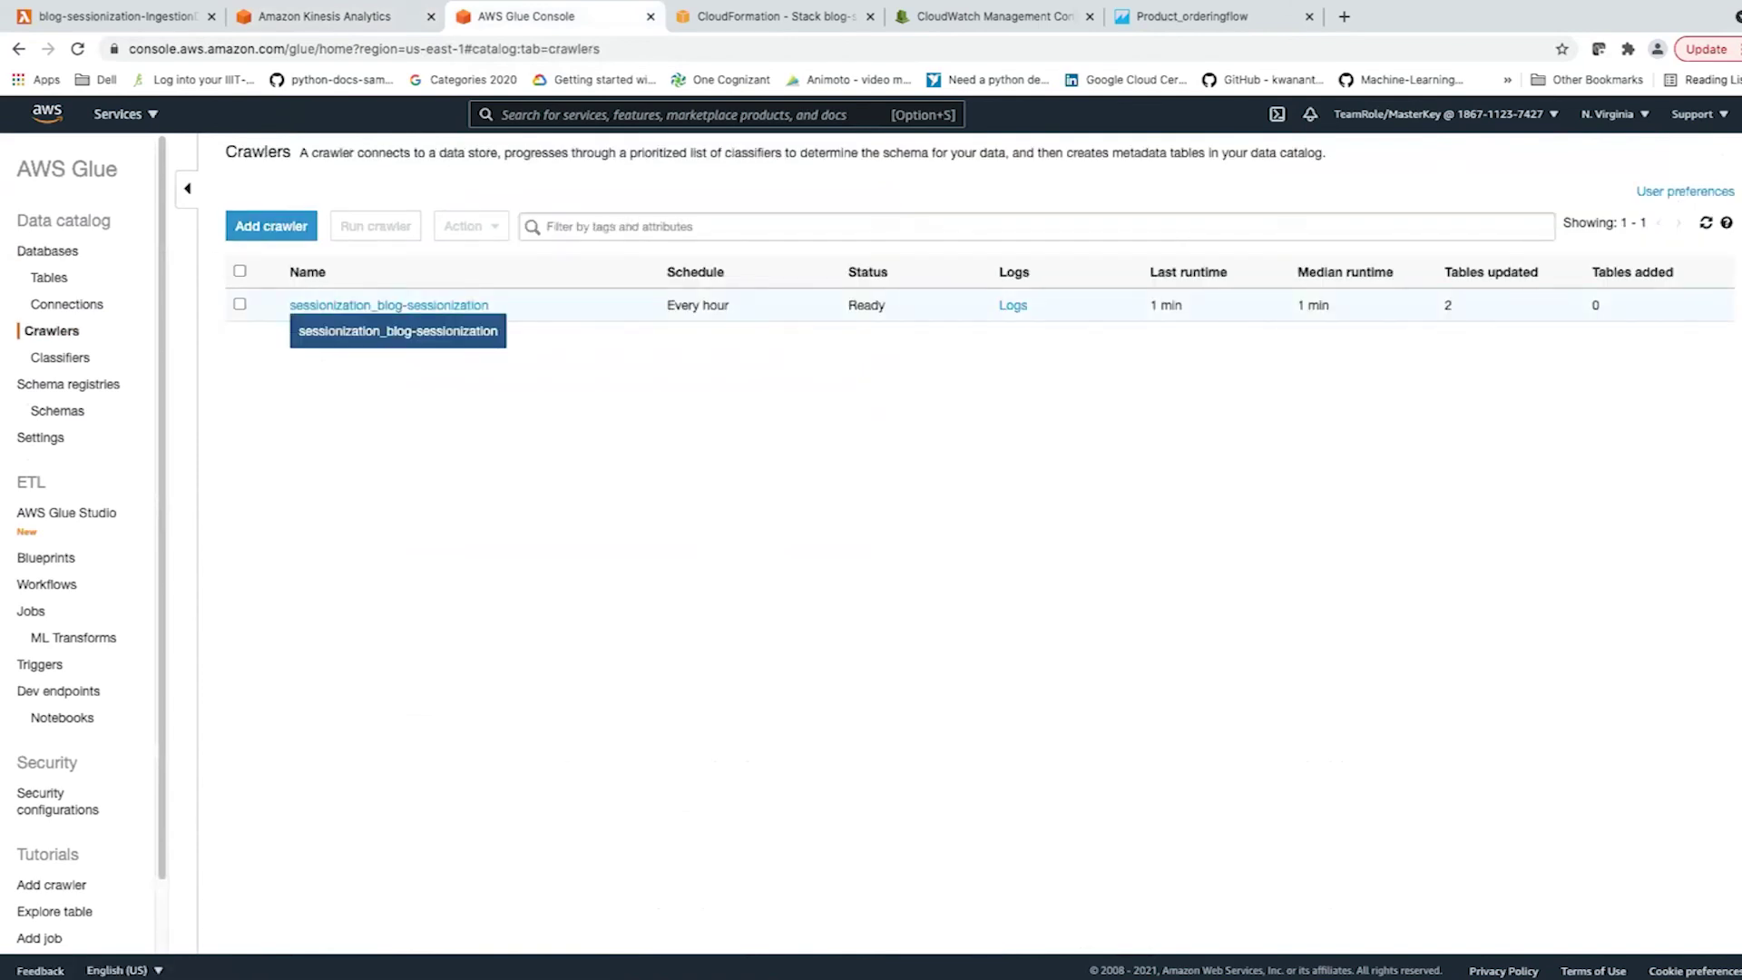
{"action": "left_click", "coordinate": [388, 305]}
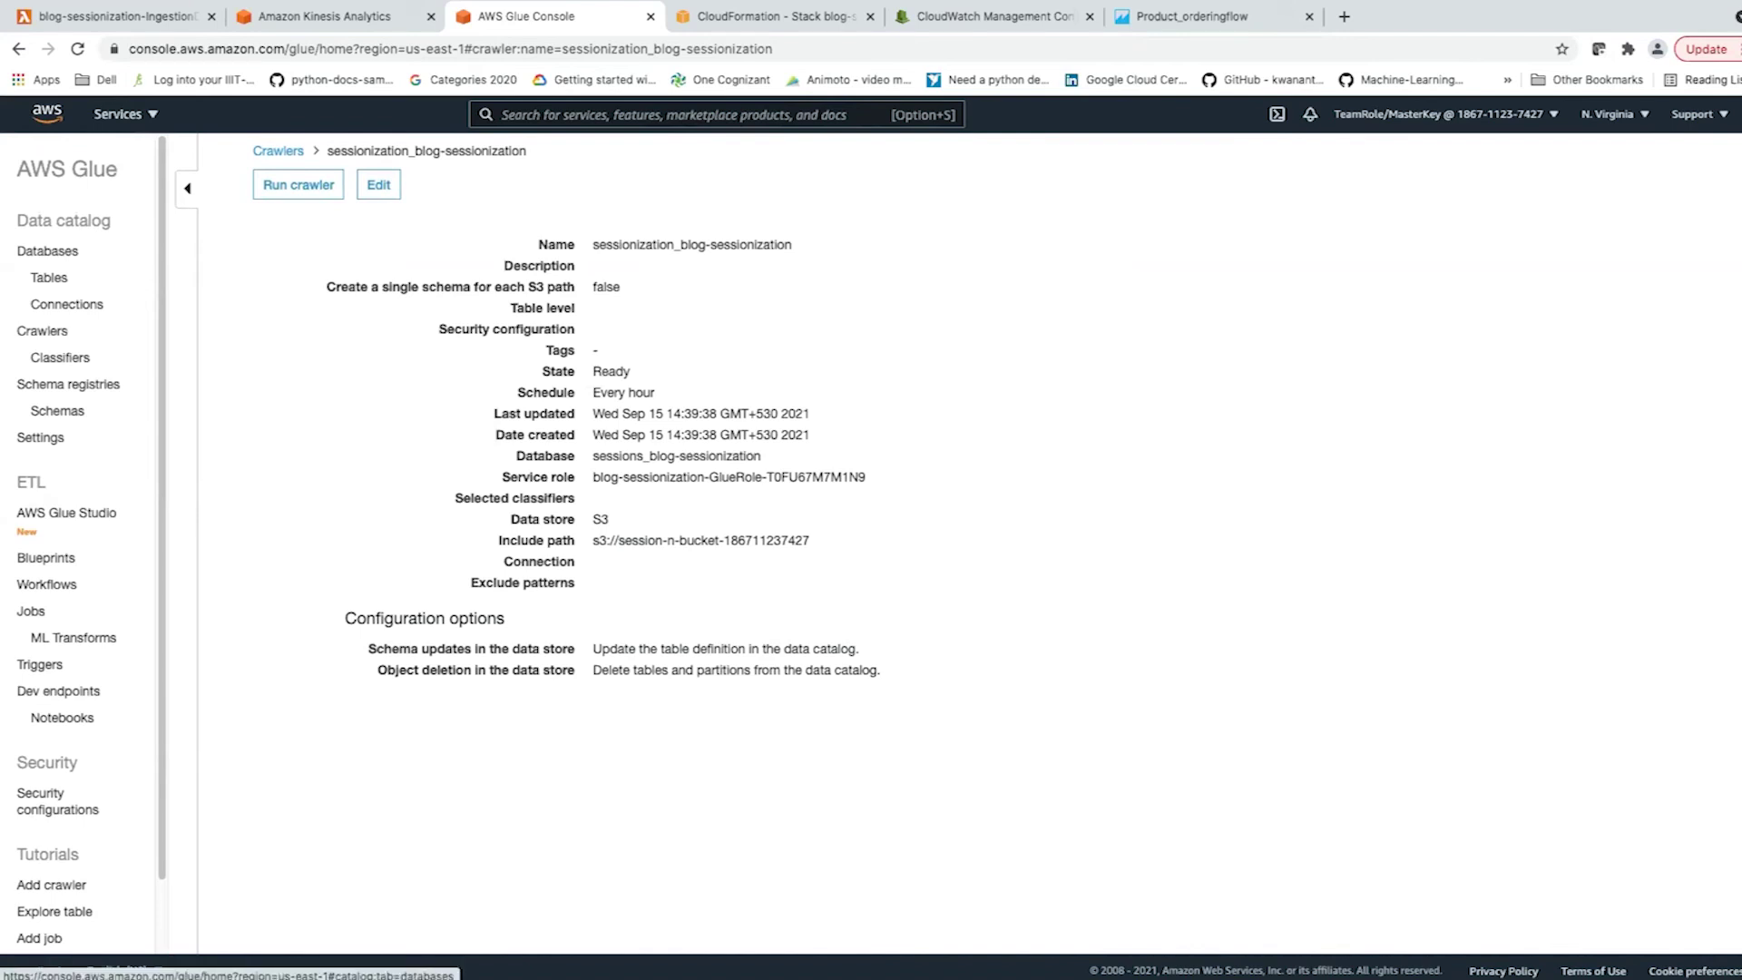
{"action": "left_click", "coordinate": [48, 250]}
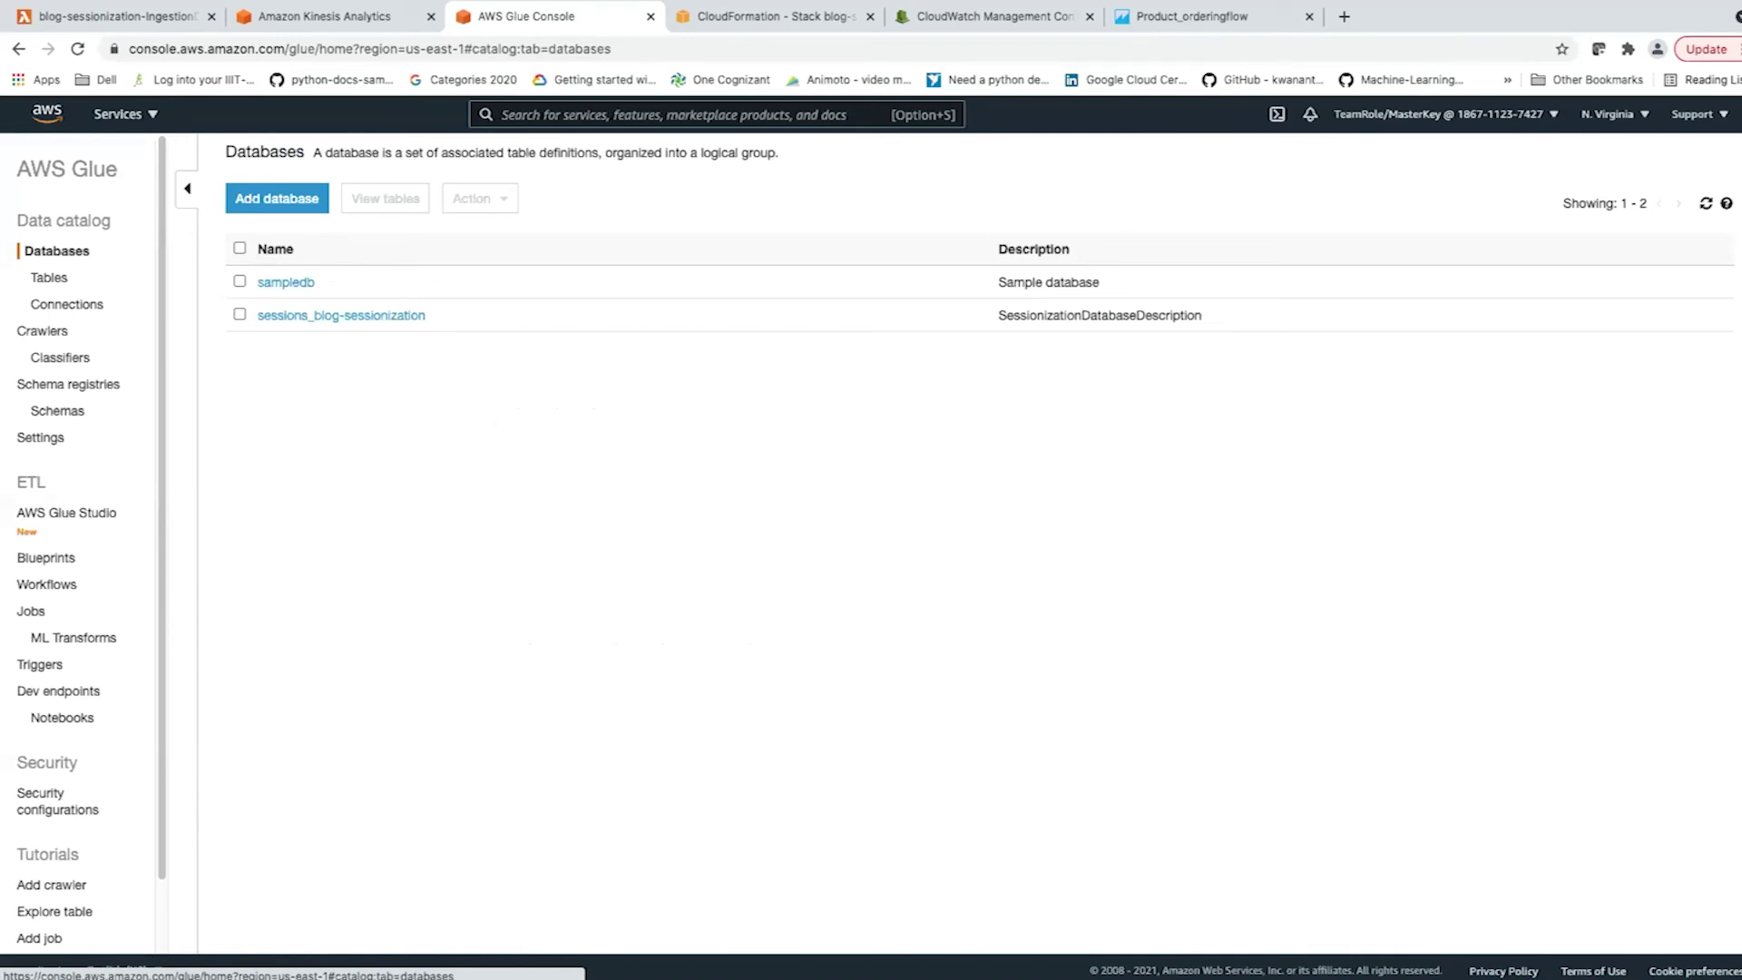
Open the rawdata table in sessions_blog-sessionization, review its schema, then return to the Tables list.
{"action": "left_click", "coordinate": [342, 315]}
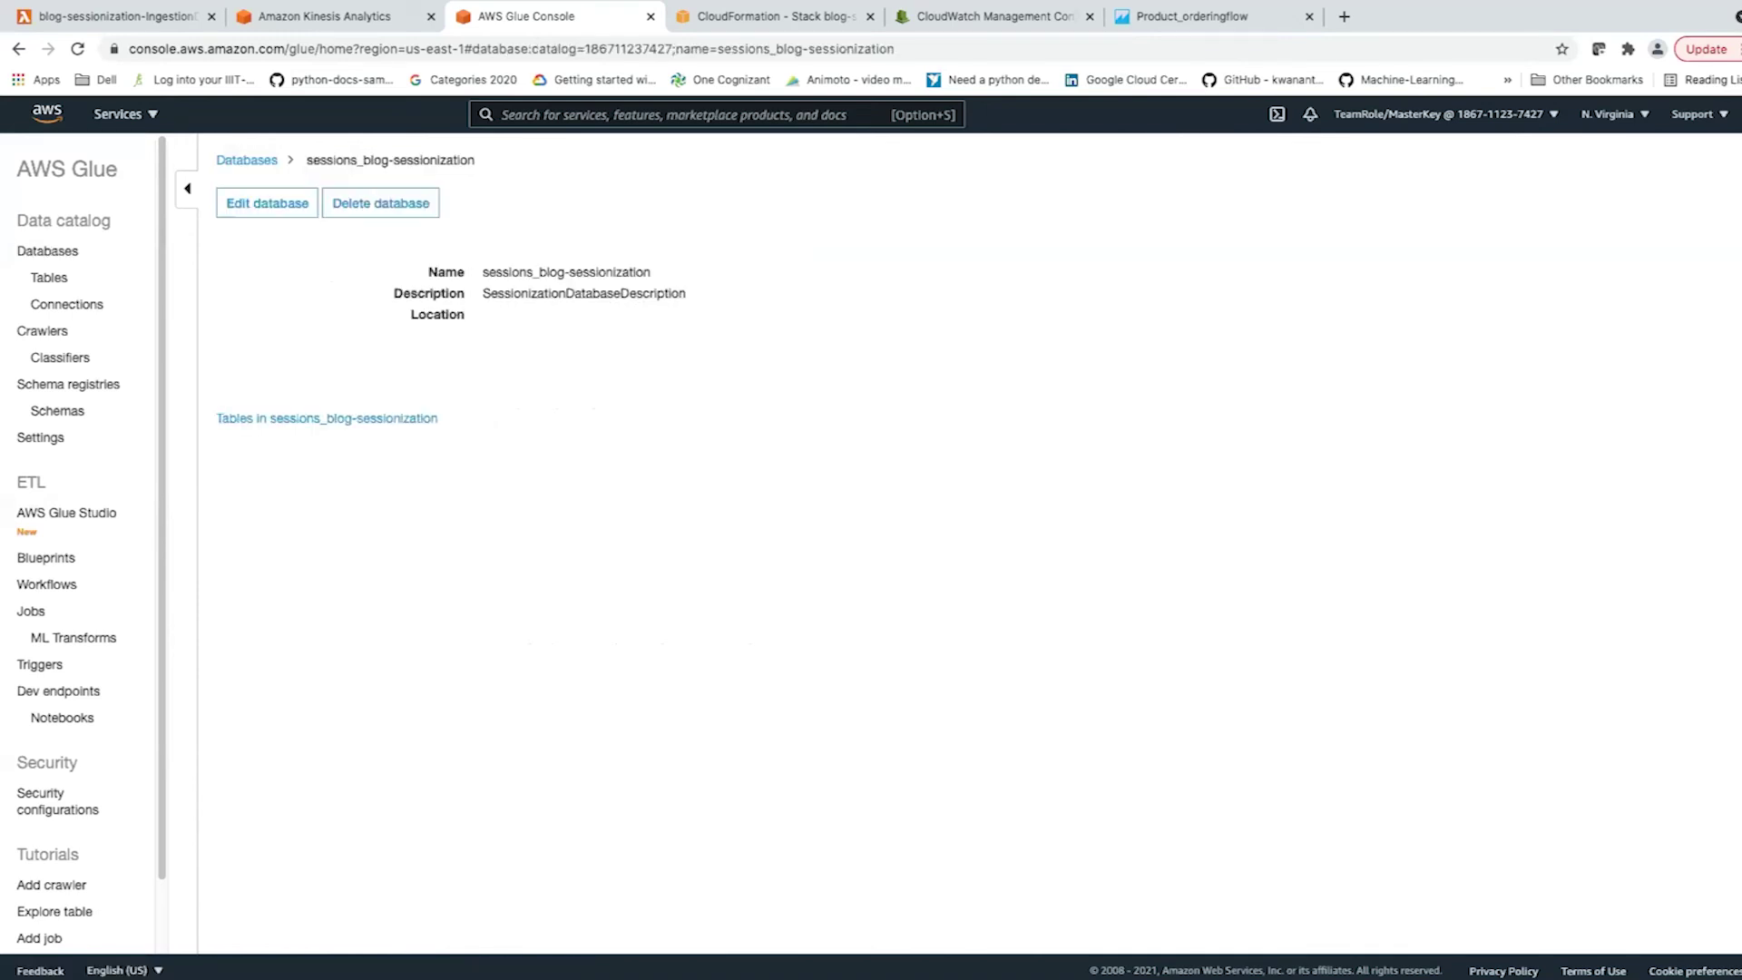
{"action": "left_click", "coordinate": [327, 419]}
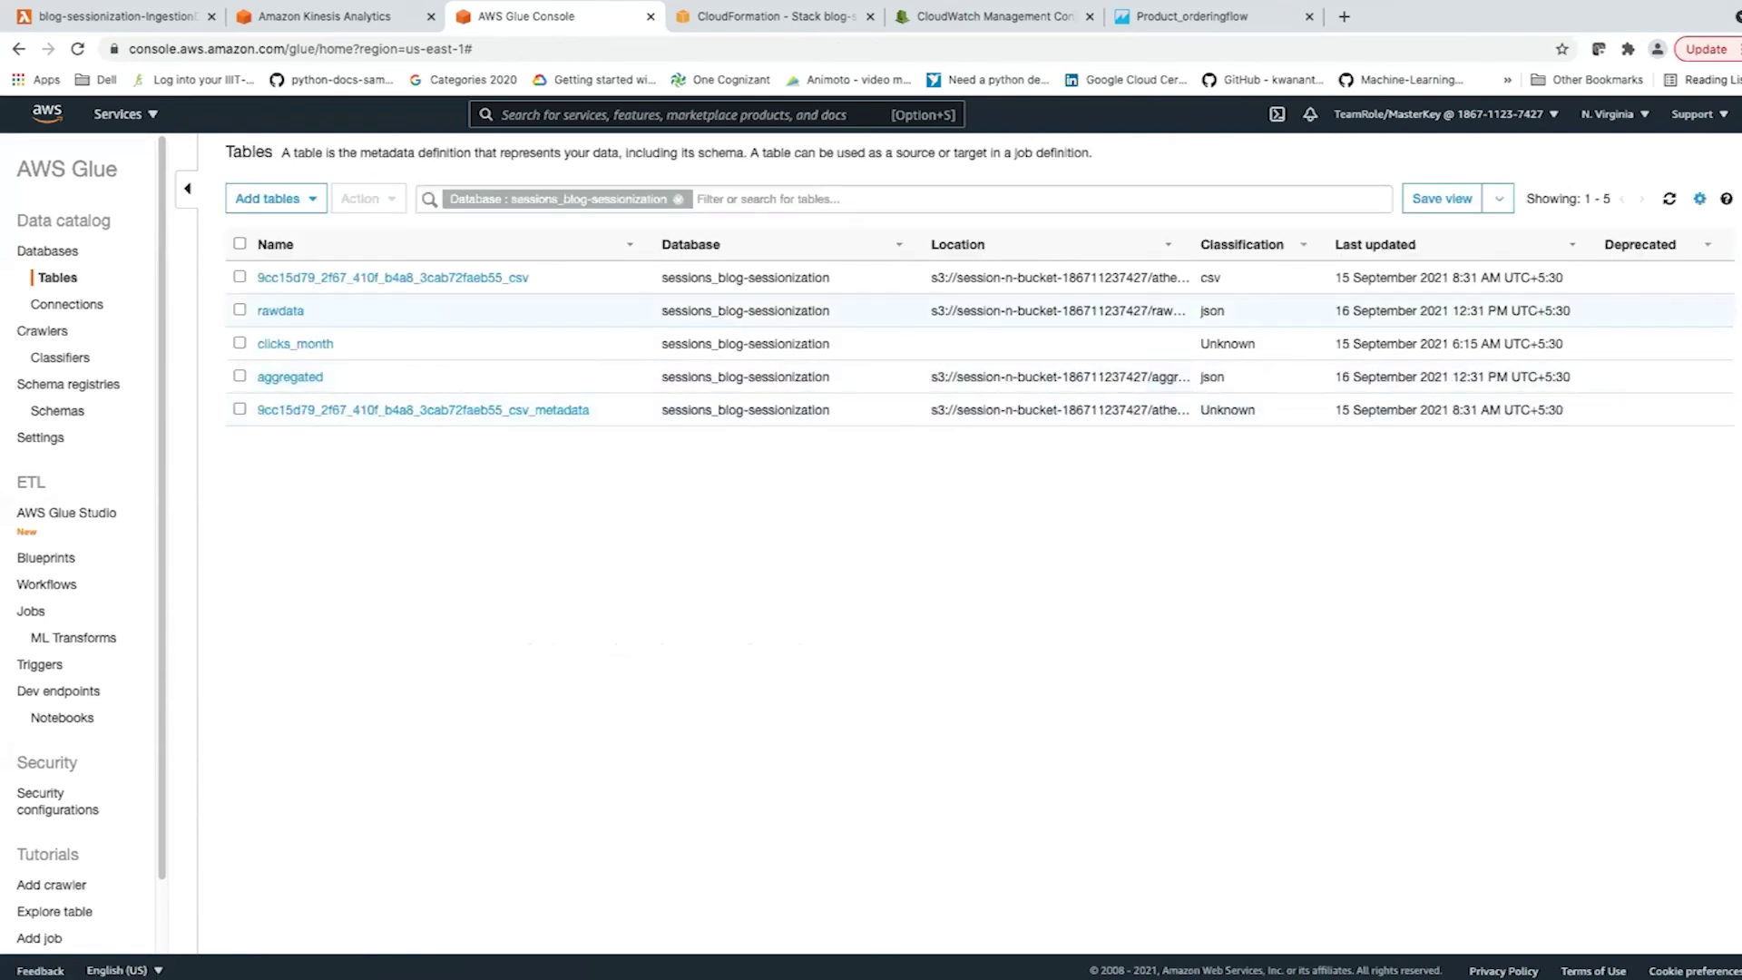
{"action": "left_click", "coordinate": [280, 310]}
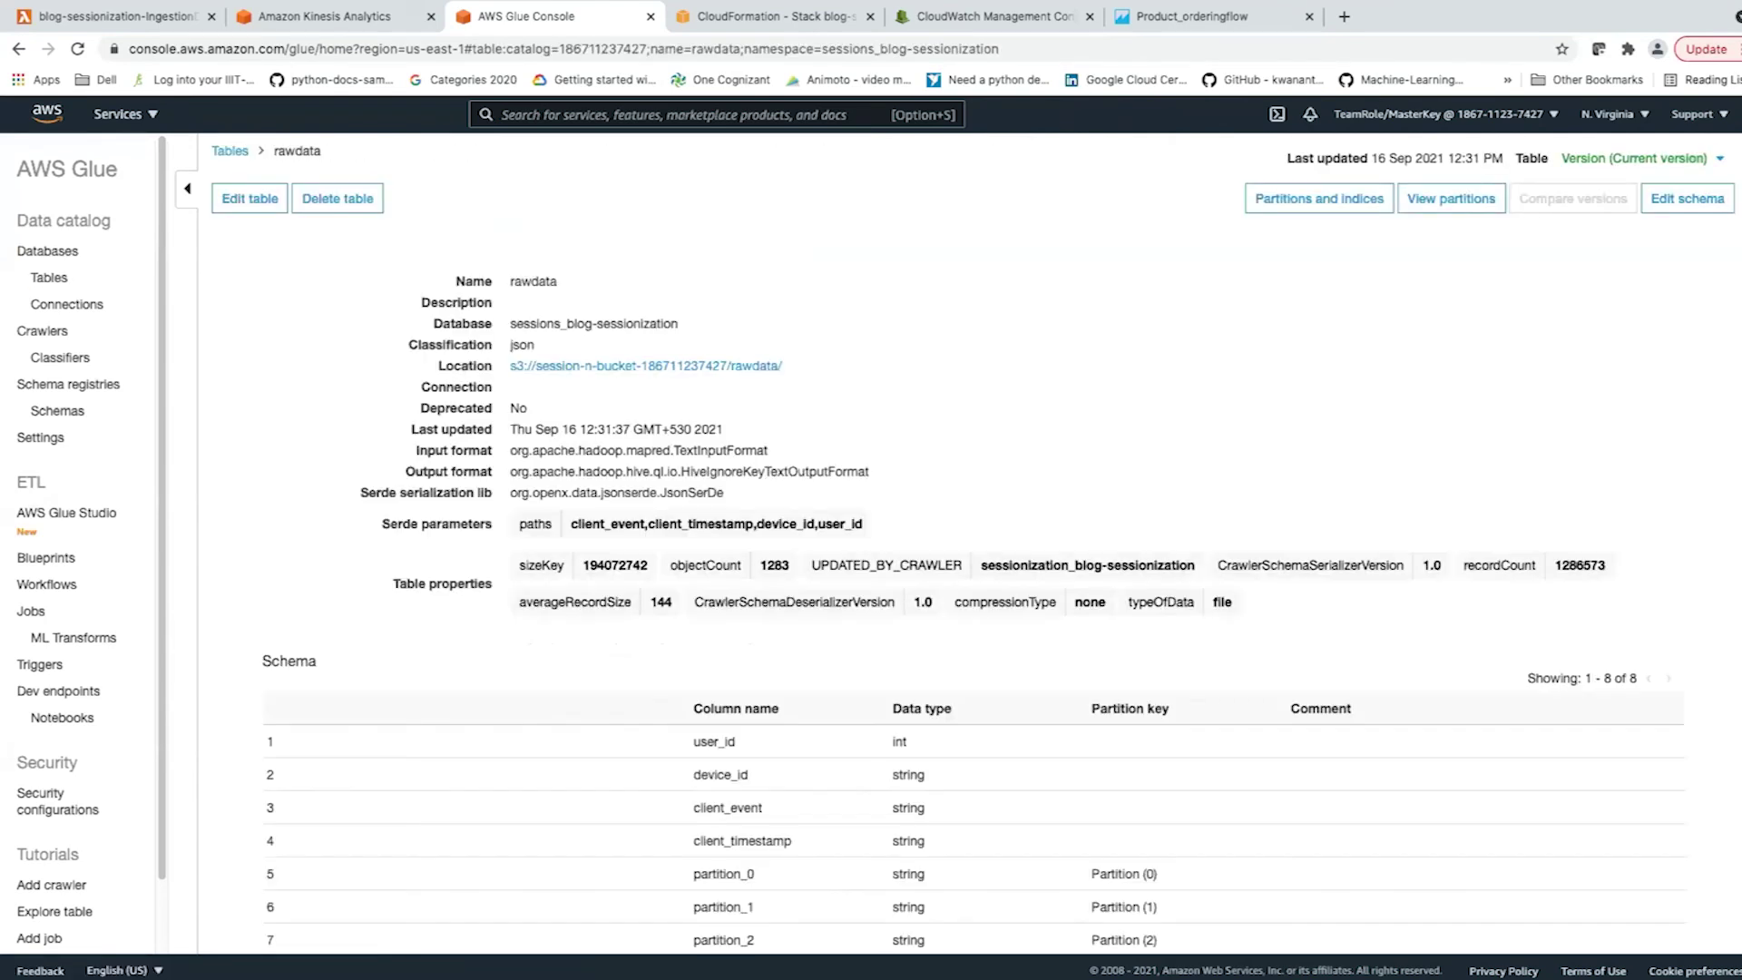
{"action": "scroll", "coordinate": [971, 544], "scroll_direction": "down", "scroll_amount": 2}
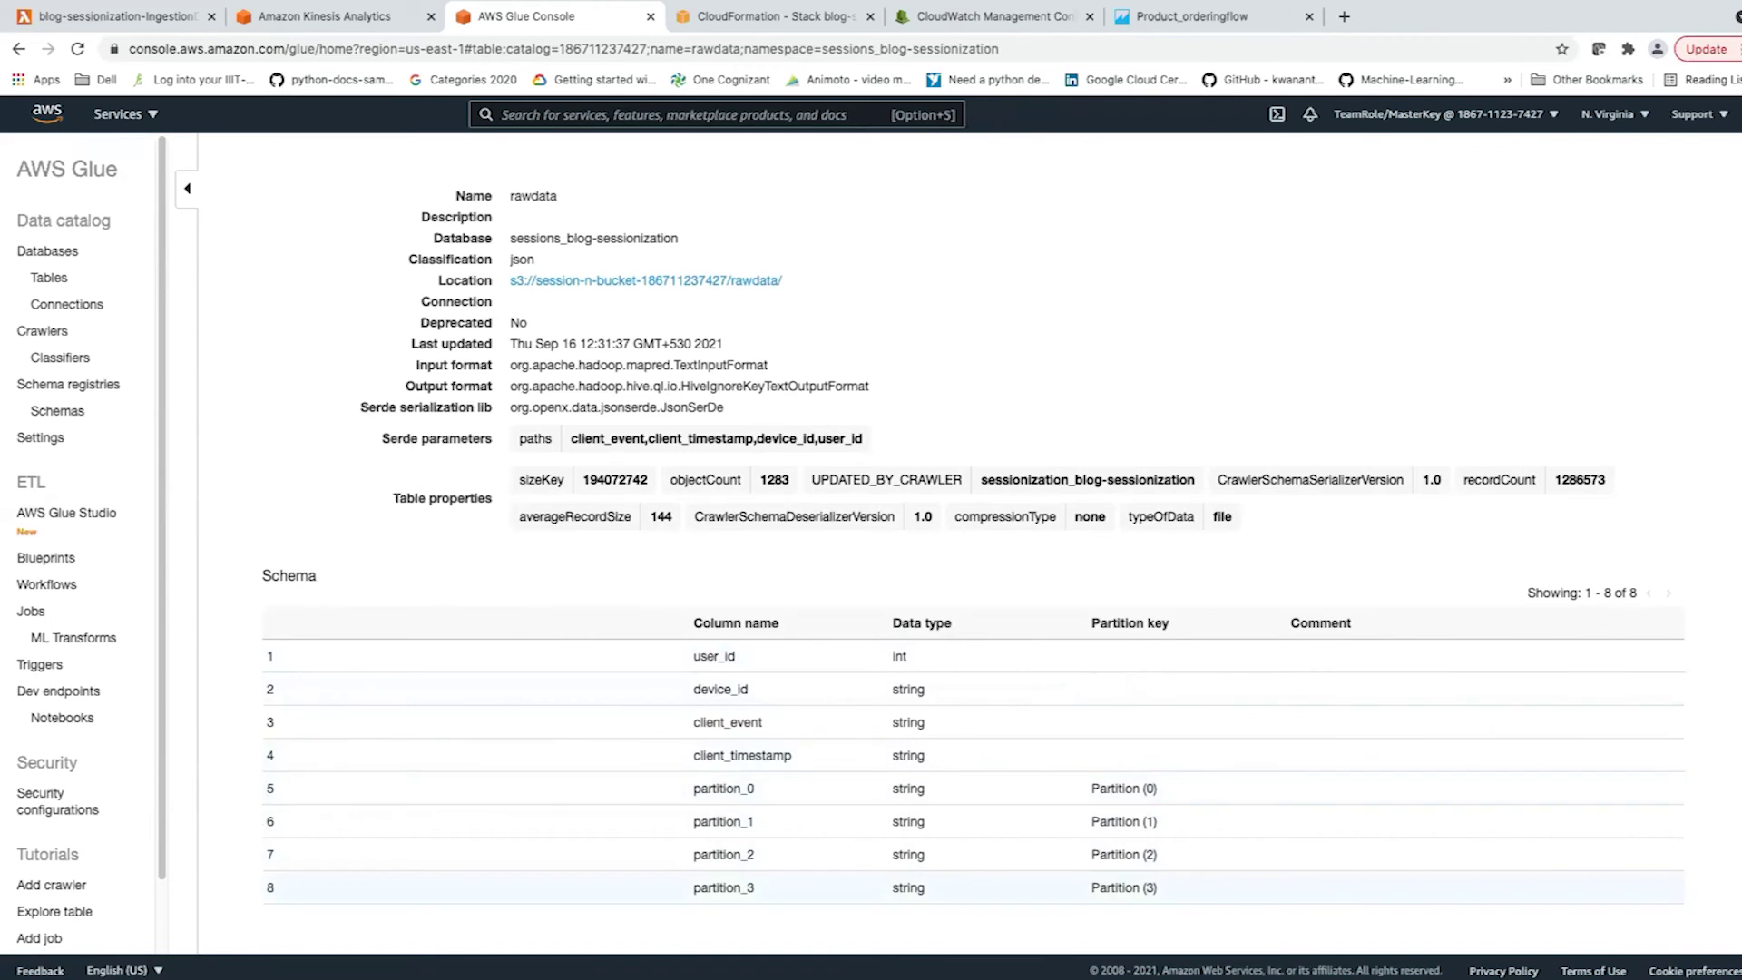
{"action": "scroll", "coordinate": [971, 544], "scroll_direction": "up", "scroll_amount": 2}
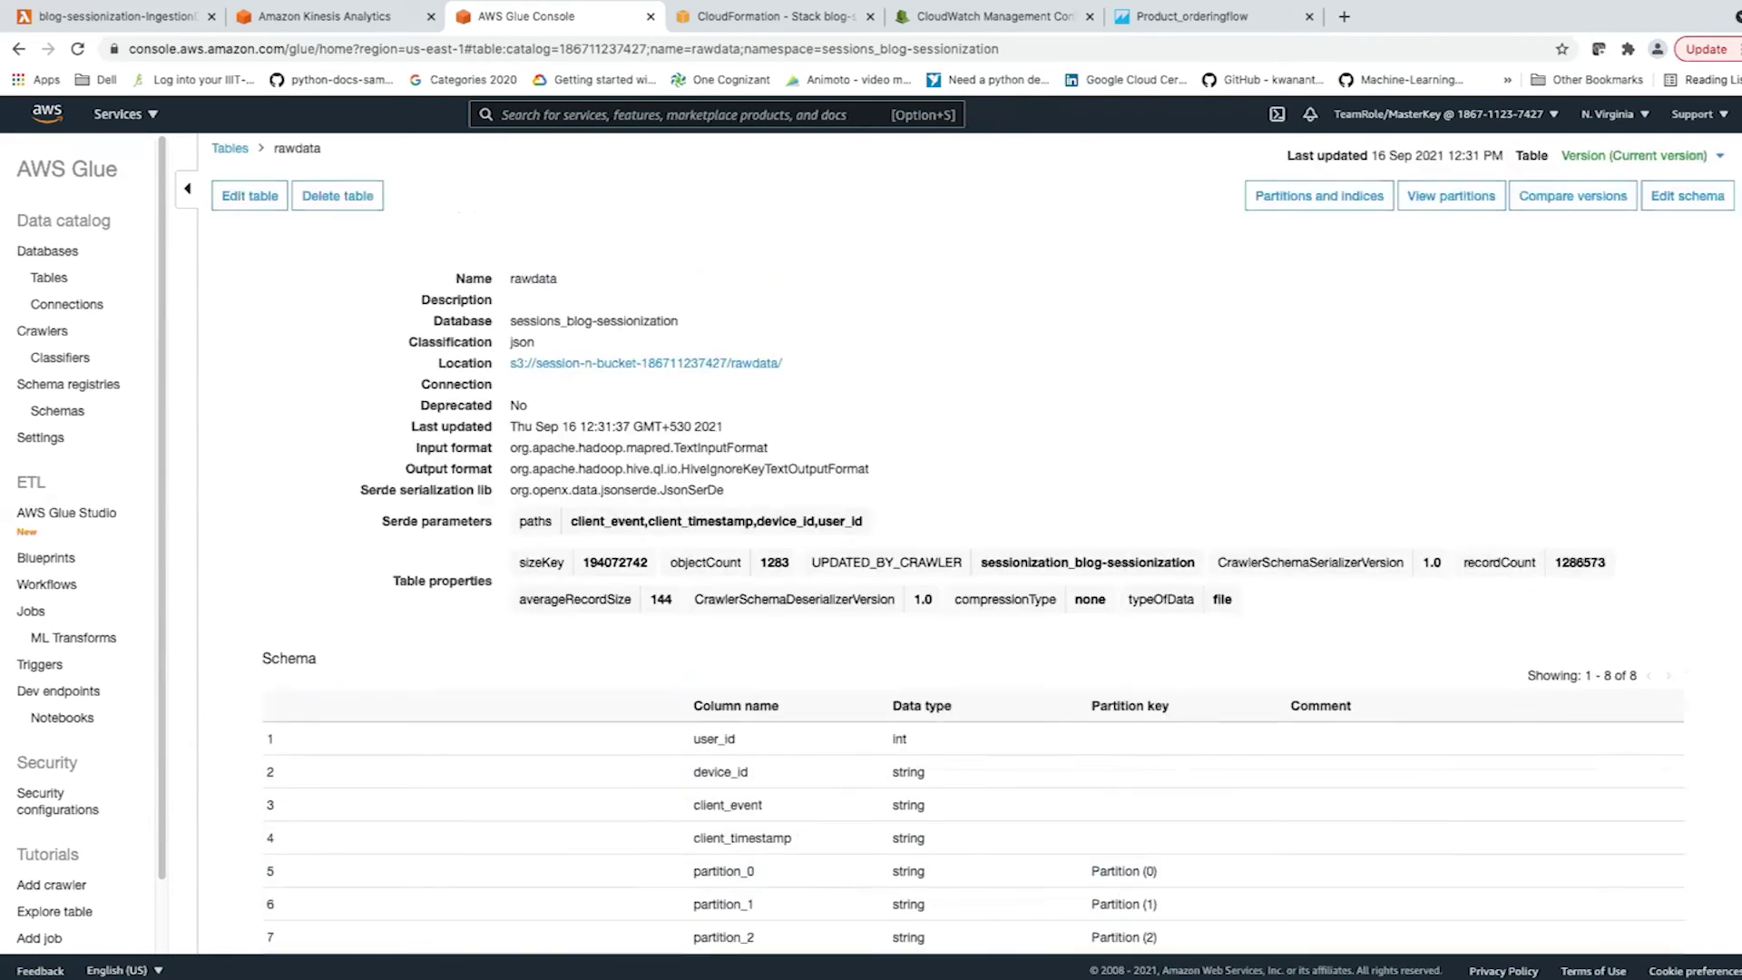
{"action": "scroll", "coordinate": [971, 545], "scroll_direction": "down", "scroll_amount": 2}
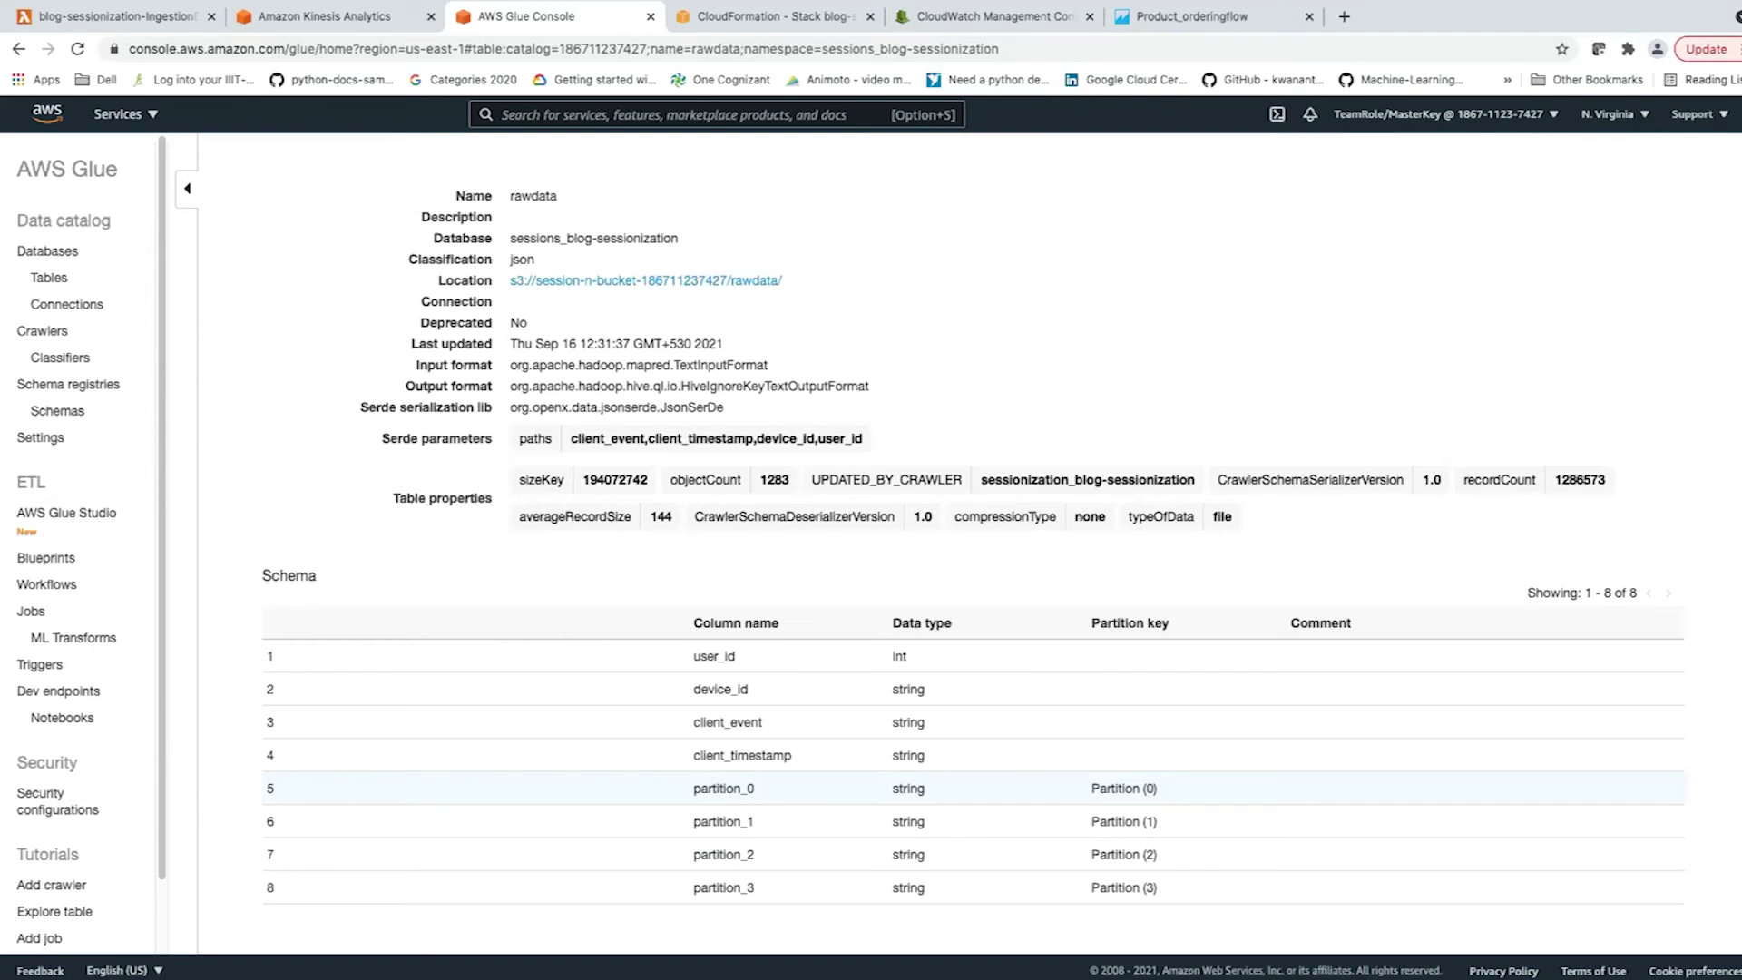
{"action": "scroll", "coordinate": [971, 545], "scroll_direction": "up", "scroll_amount": 2}
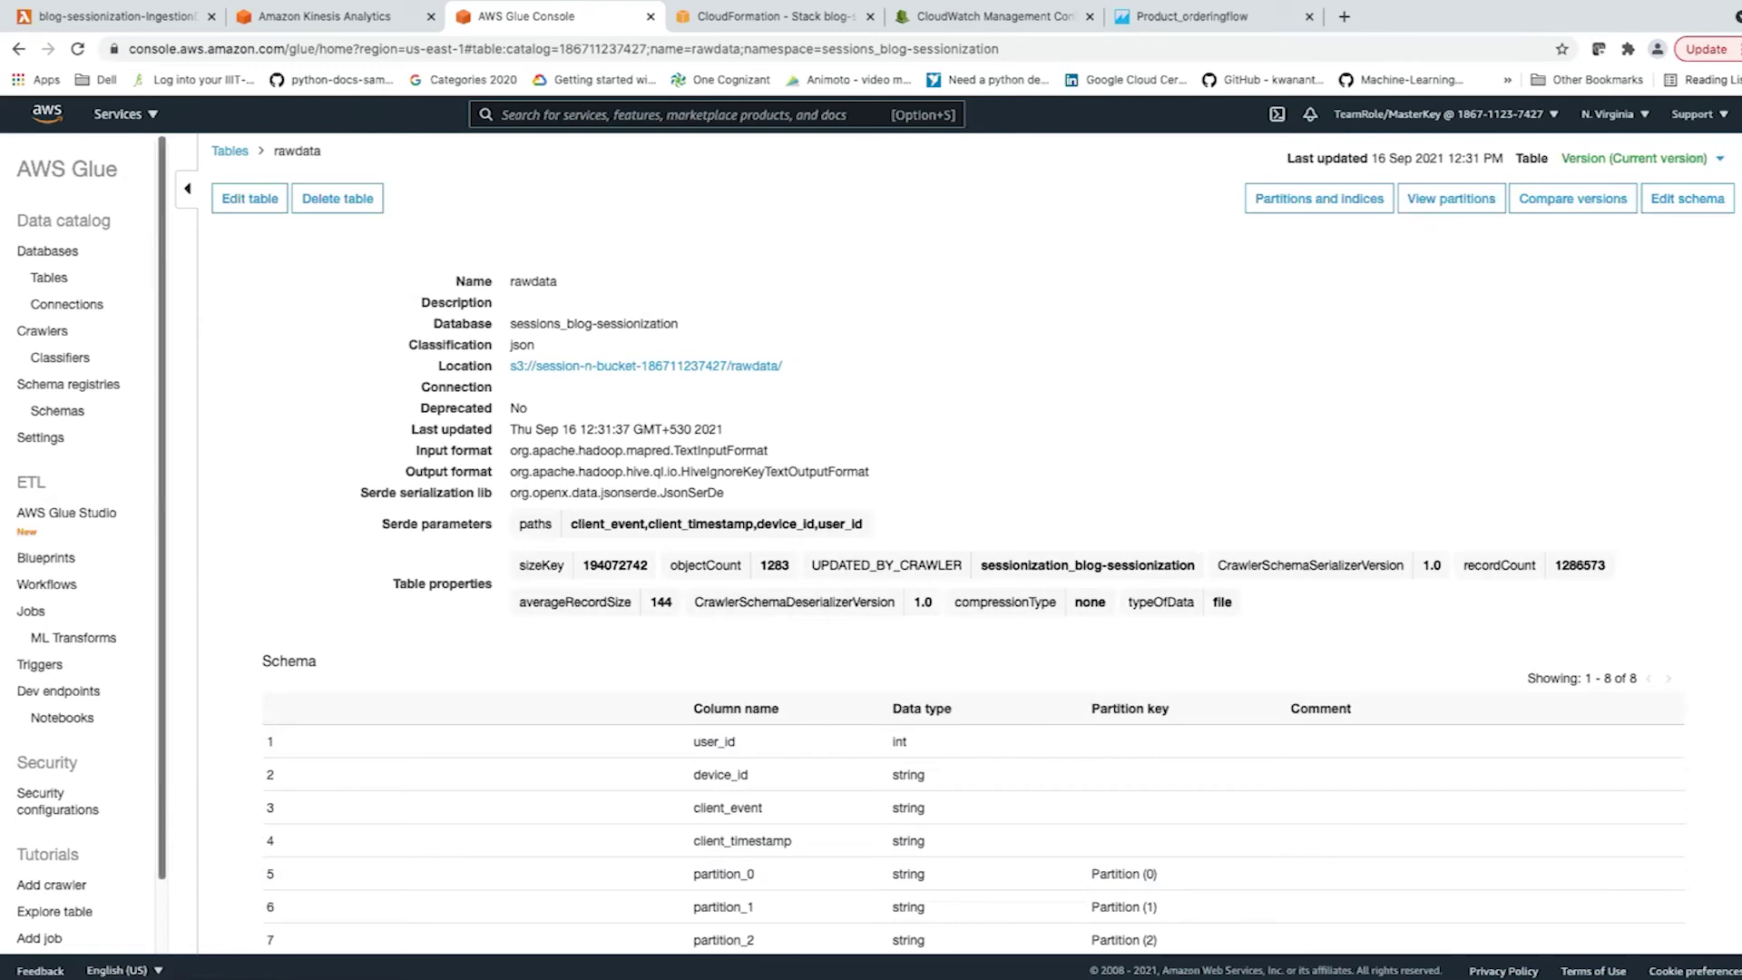
{"action": "left_click", "coordinate": [49, 276]}
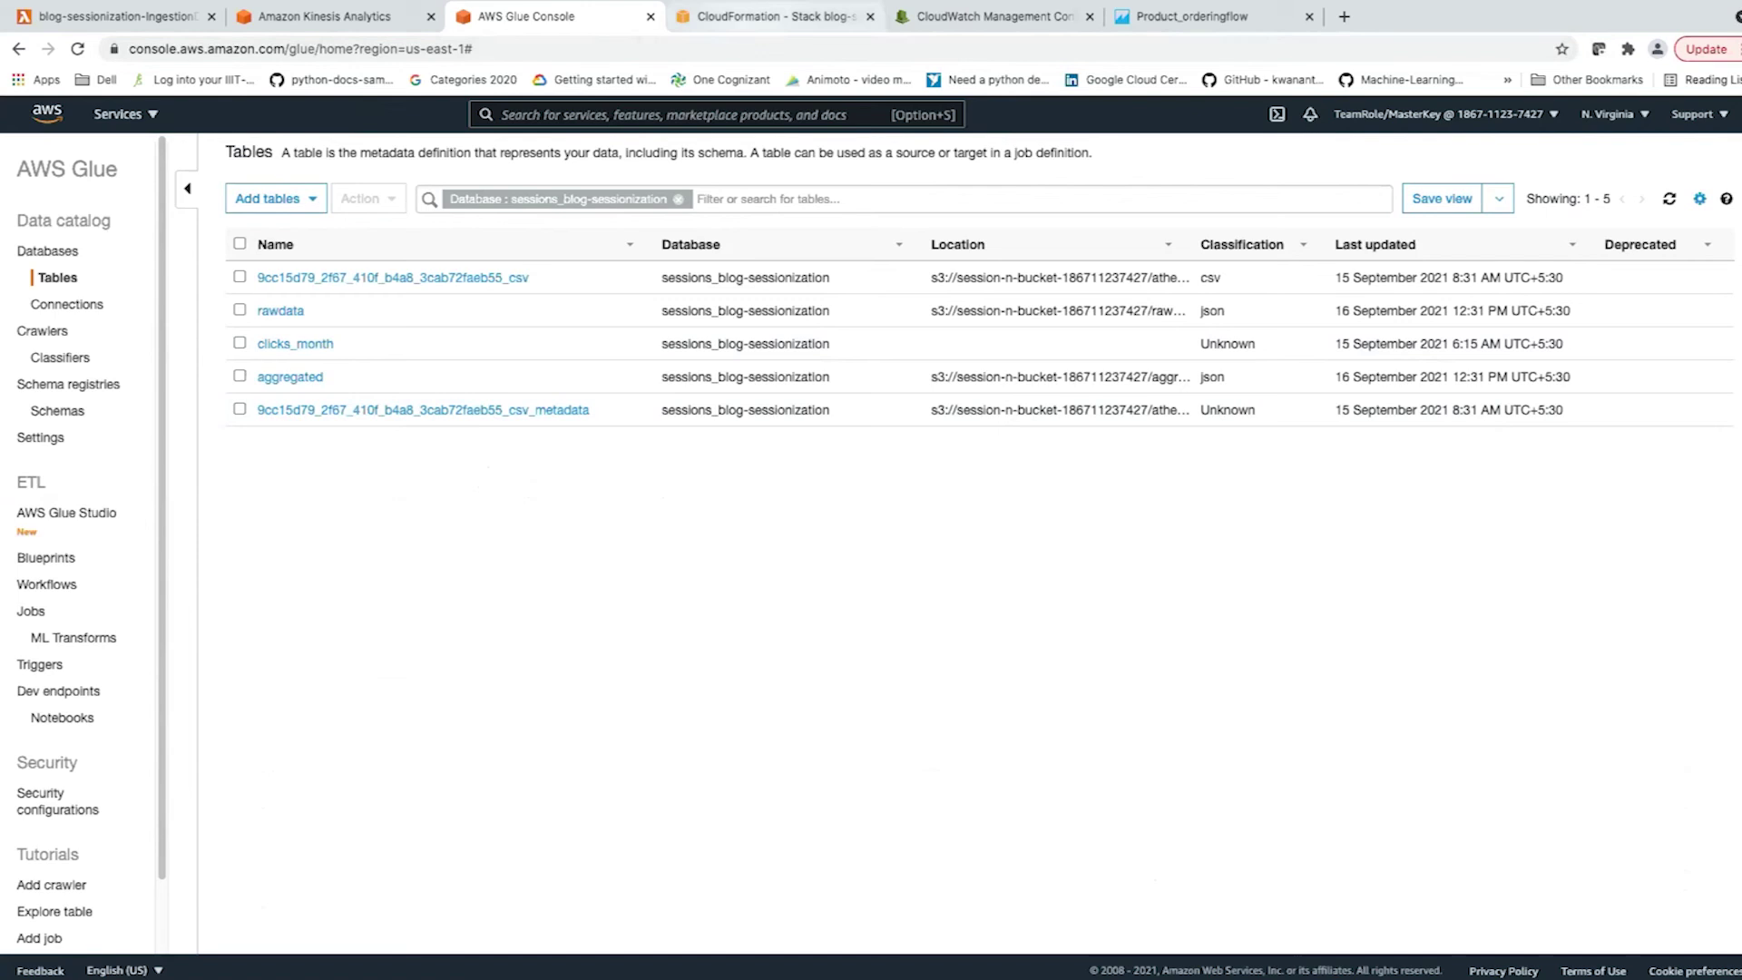
Duplicate the Glue console tab and open Athena by searching 'athena' in the services box.
{"action": "right_click", "coordinate": [603, 16]}
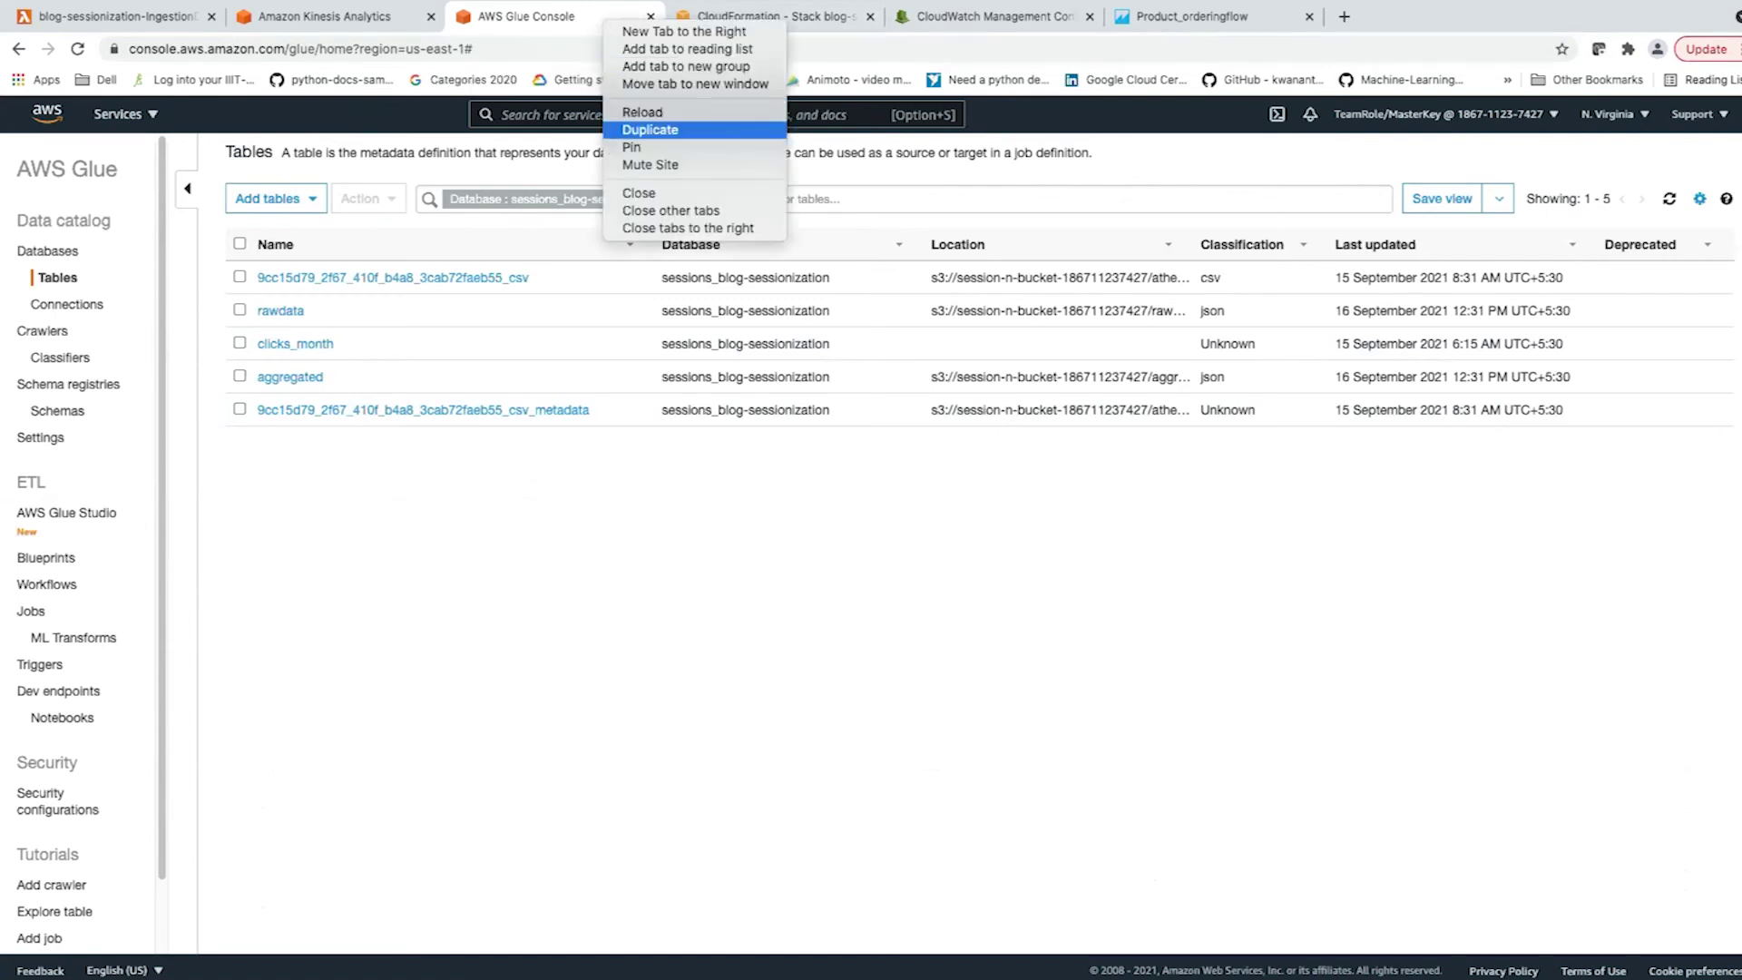
{"action": "key", "text": "Escape"}
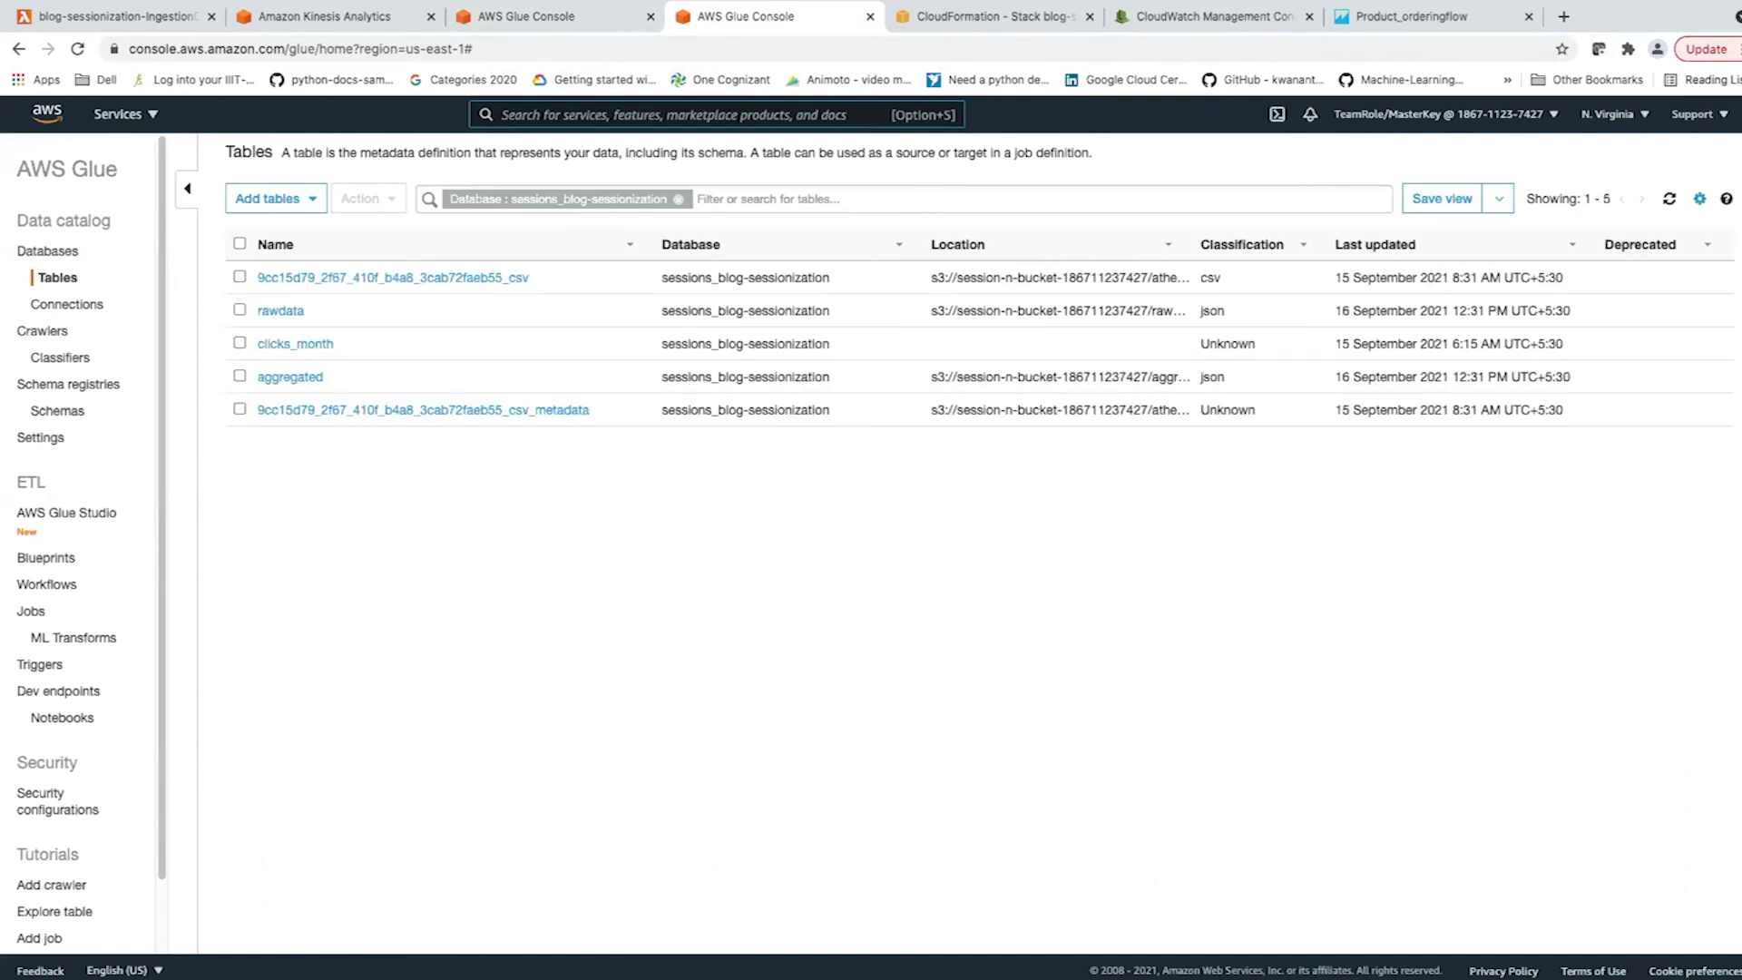
{"action": "type", "text": "a"}
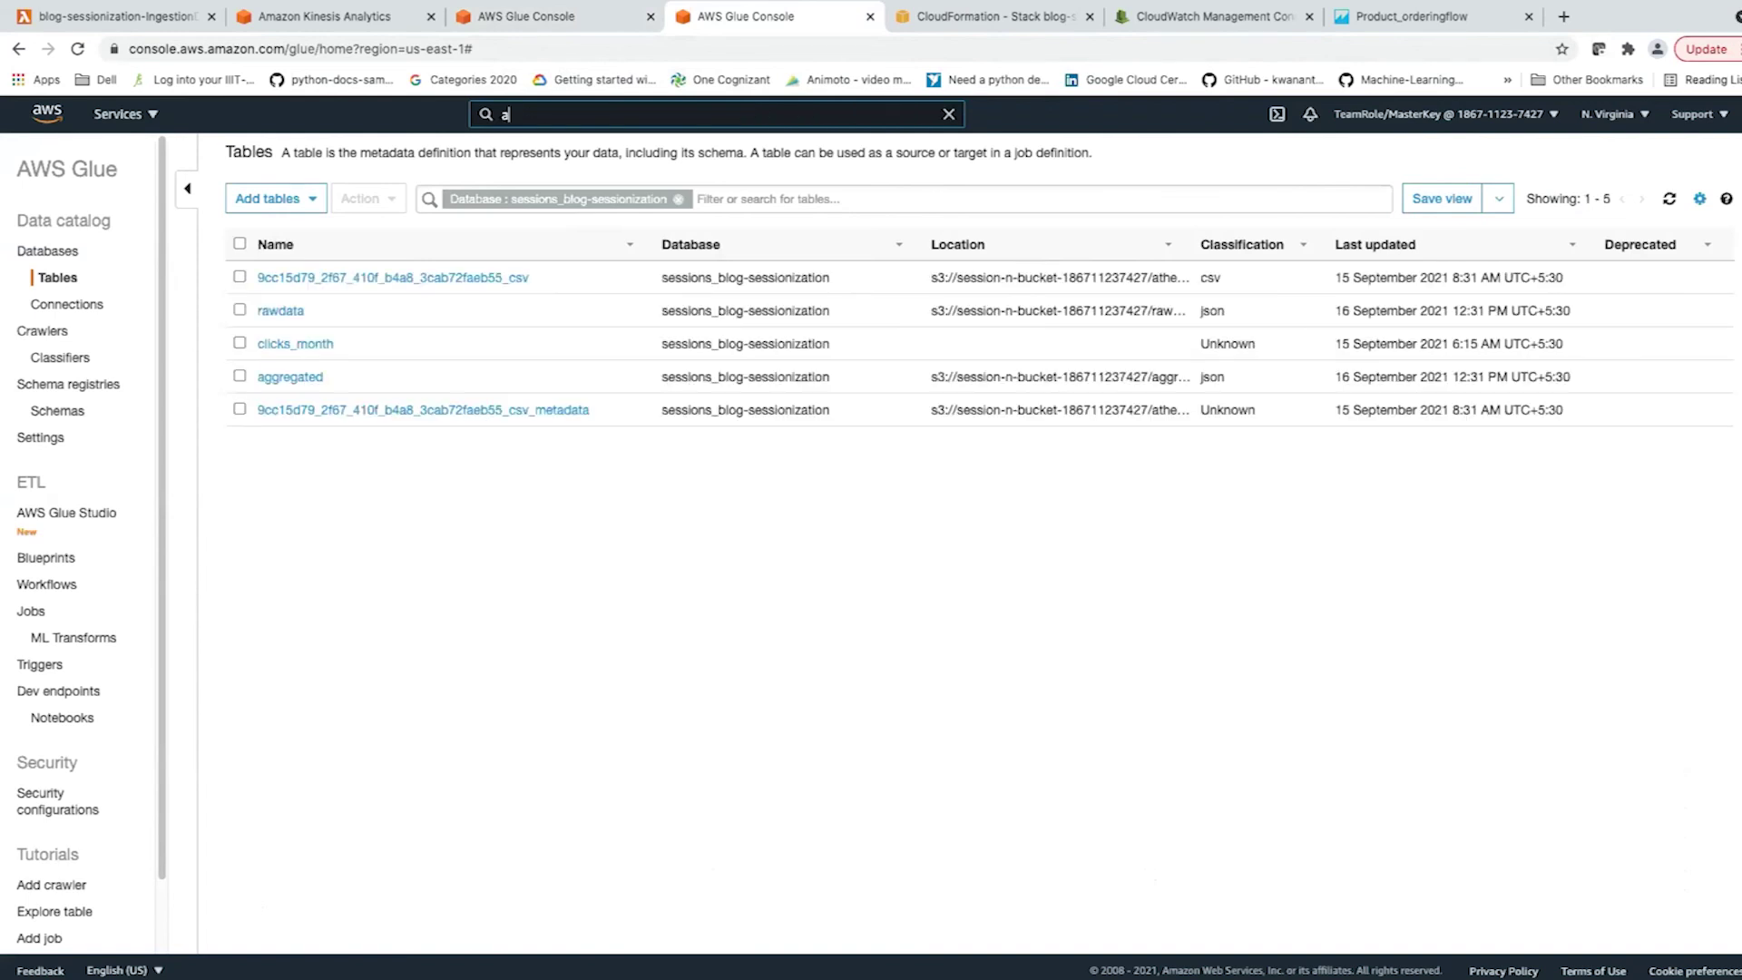
{"action": "type", "text": "thena"}
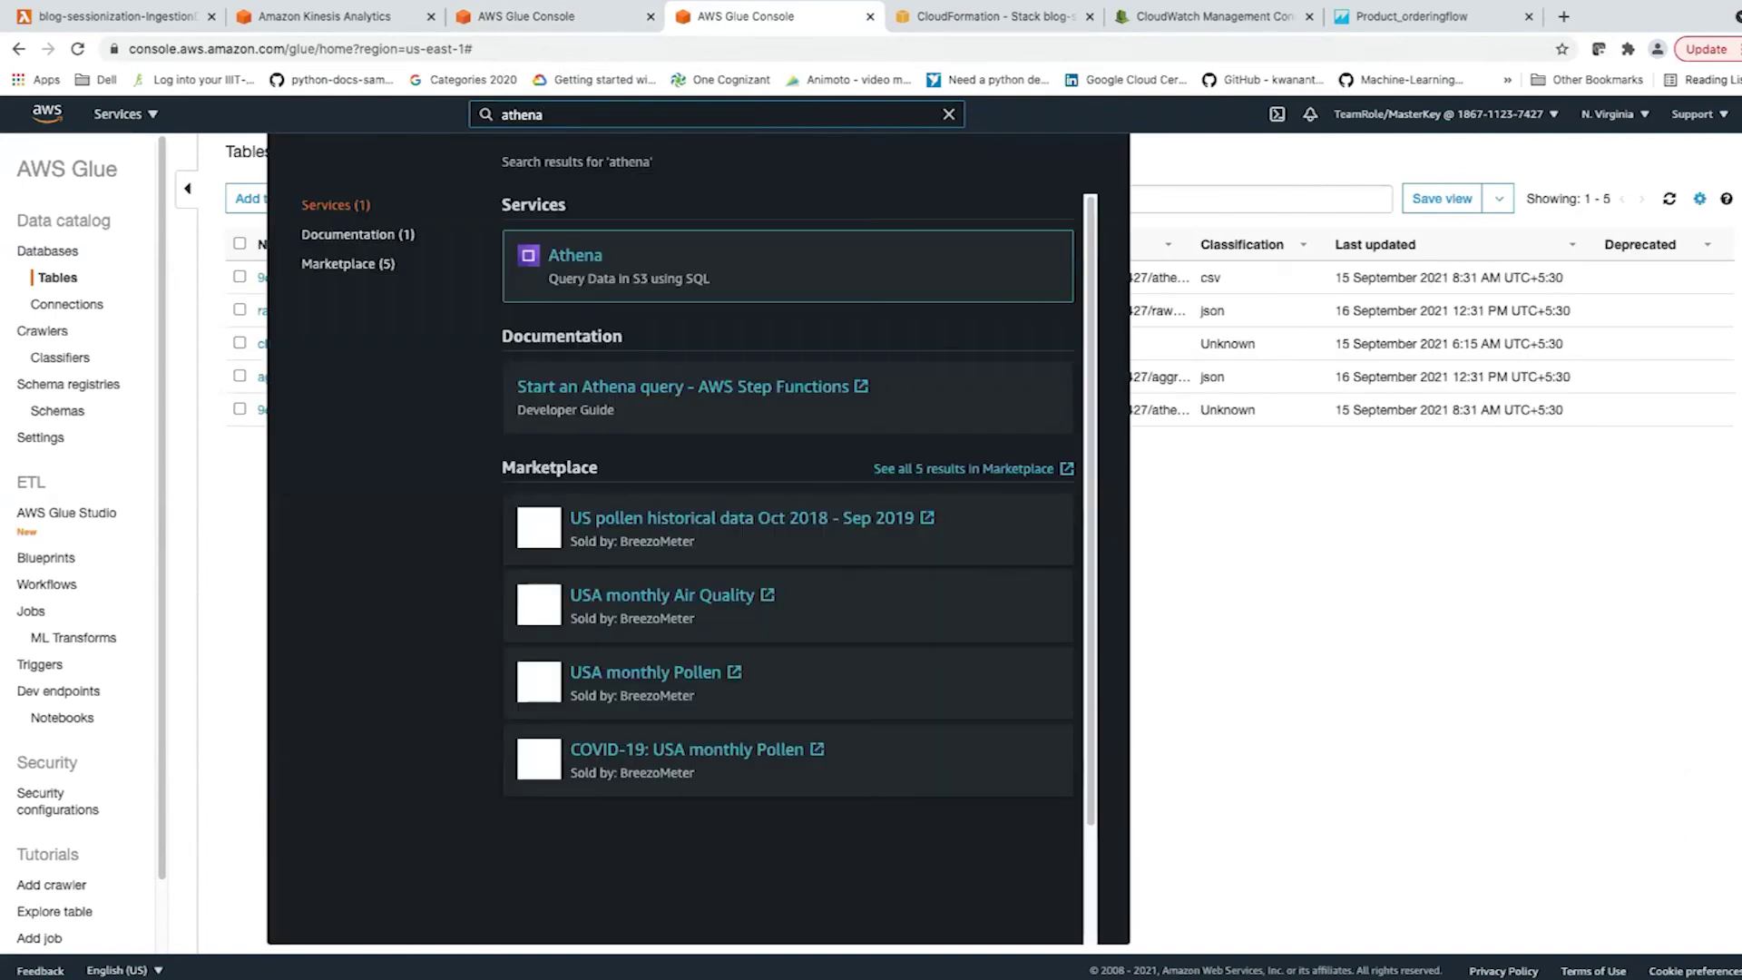
{"action": "key", "text": "Return"}
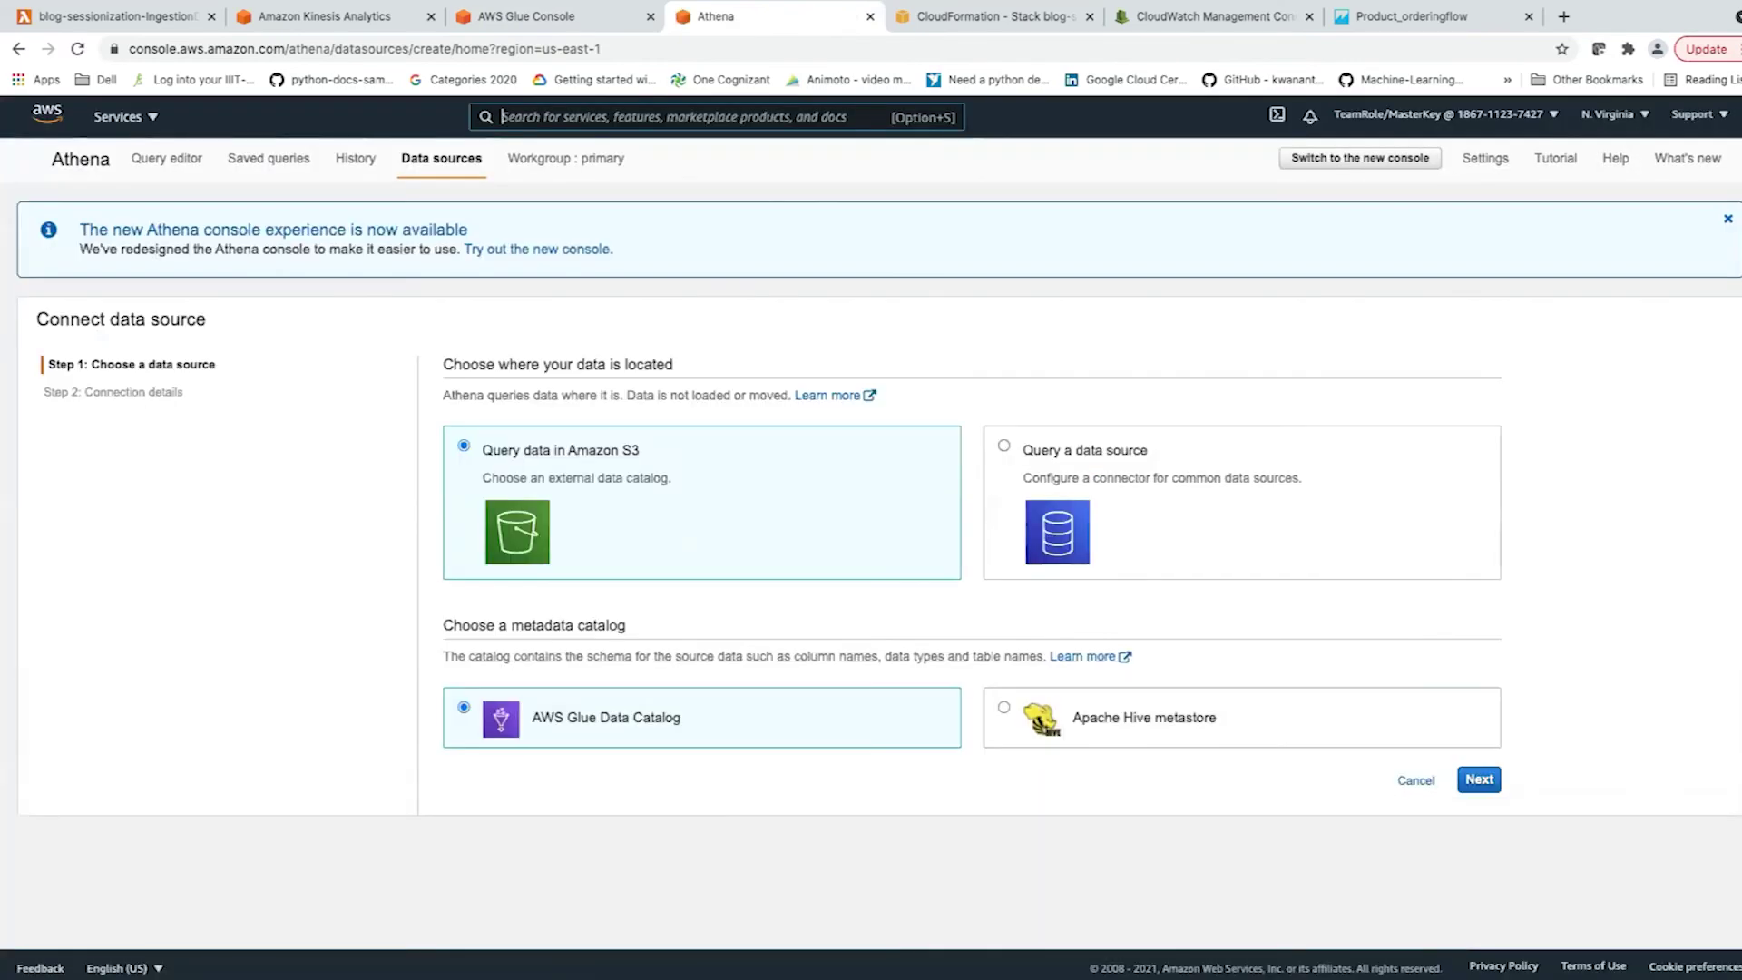
Choose Query data in Amazon S3, keep the AWS Glue Data Catalog, and enter the query editor.
{"action": "left_click", "coordinate": [1003, 445]}
{"action": "scroll", "coordinate": [998, 544], "scroll_direction": "down", "scroll_amount": 3}
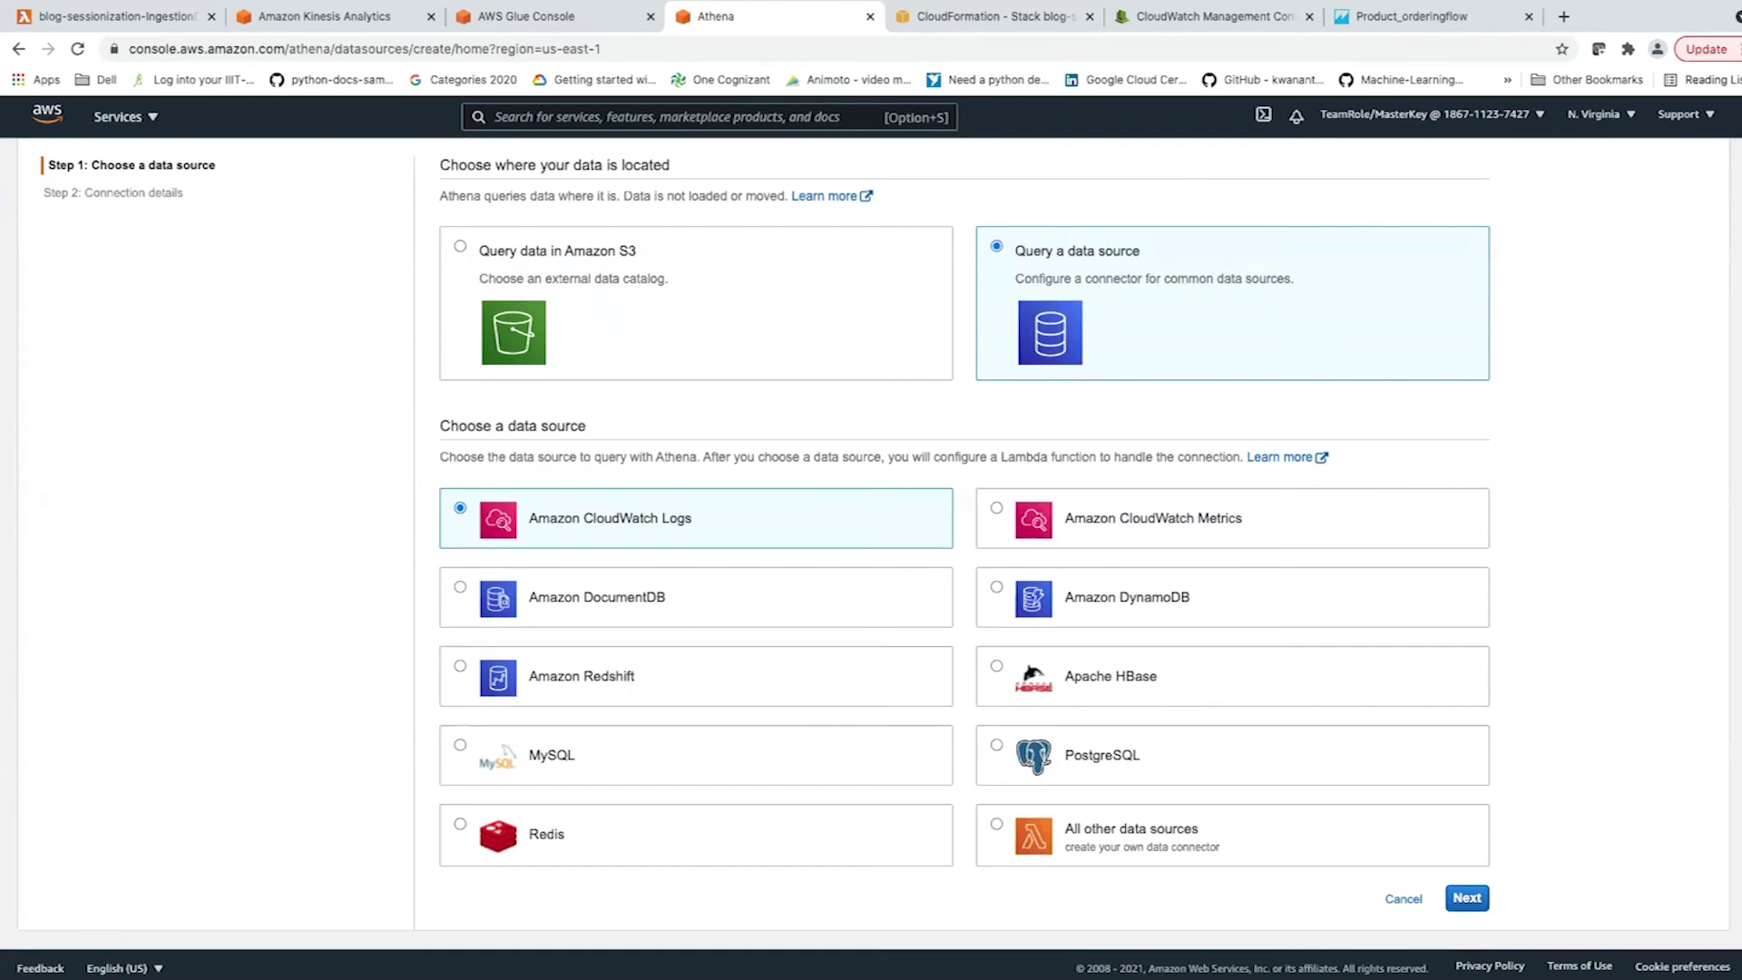
{"action": "scroll", "coordinate": [871, 544], "scroll_direction": "up", "scroll_amount": 2}
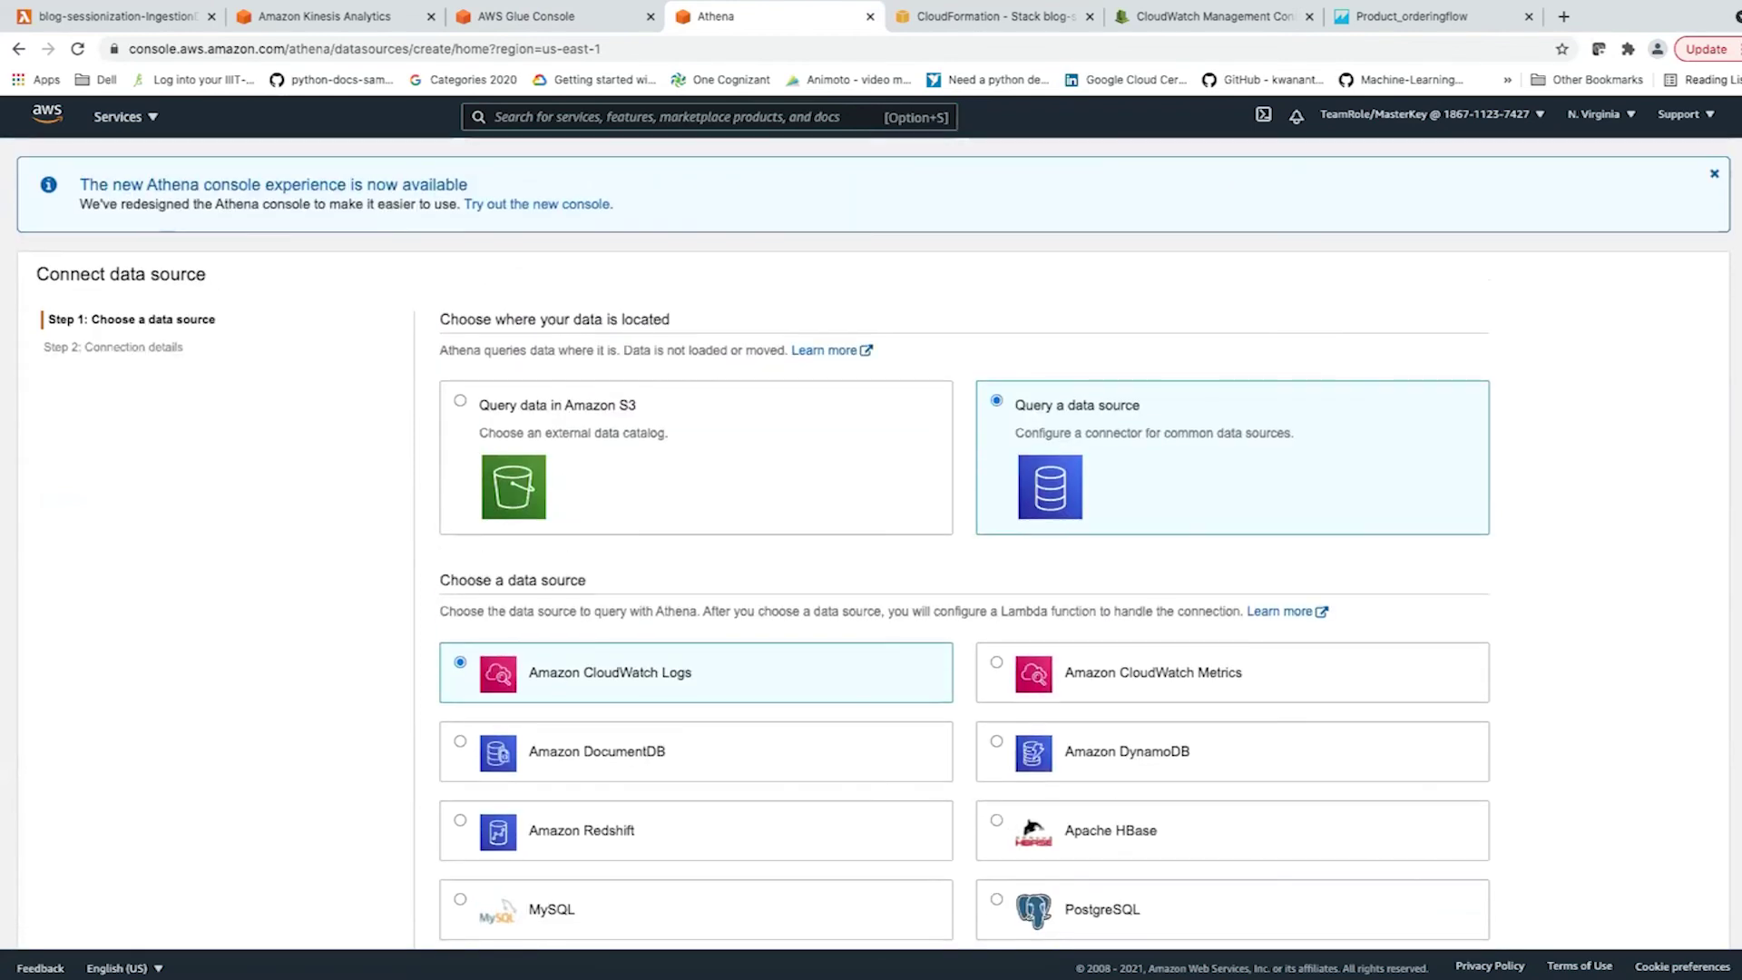
{"action": "left_click", "coordinate": [460, 400]}
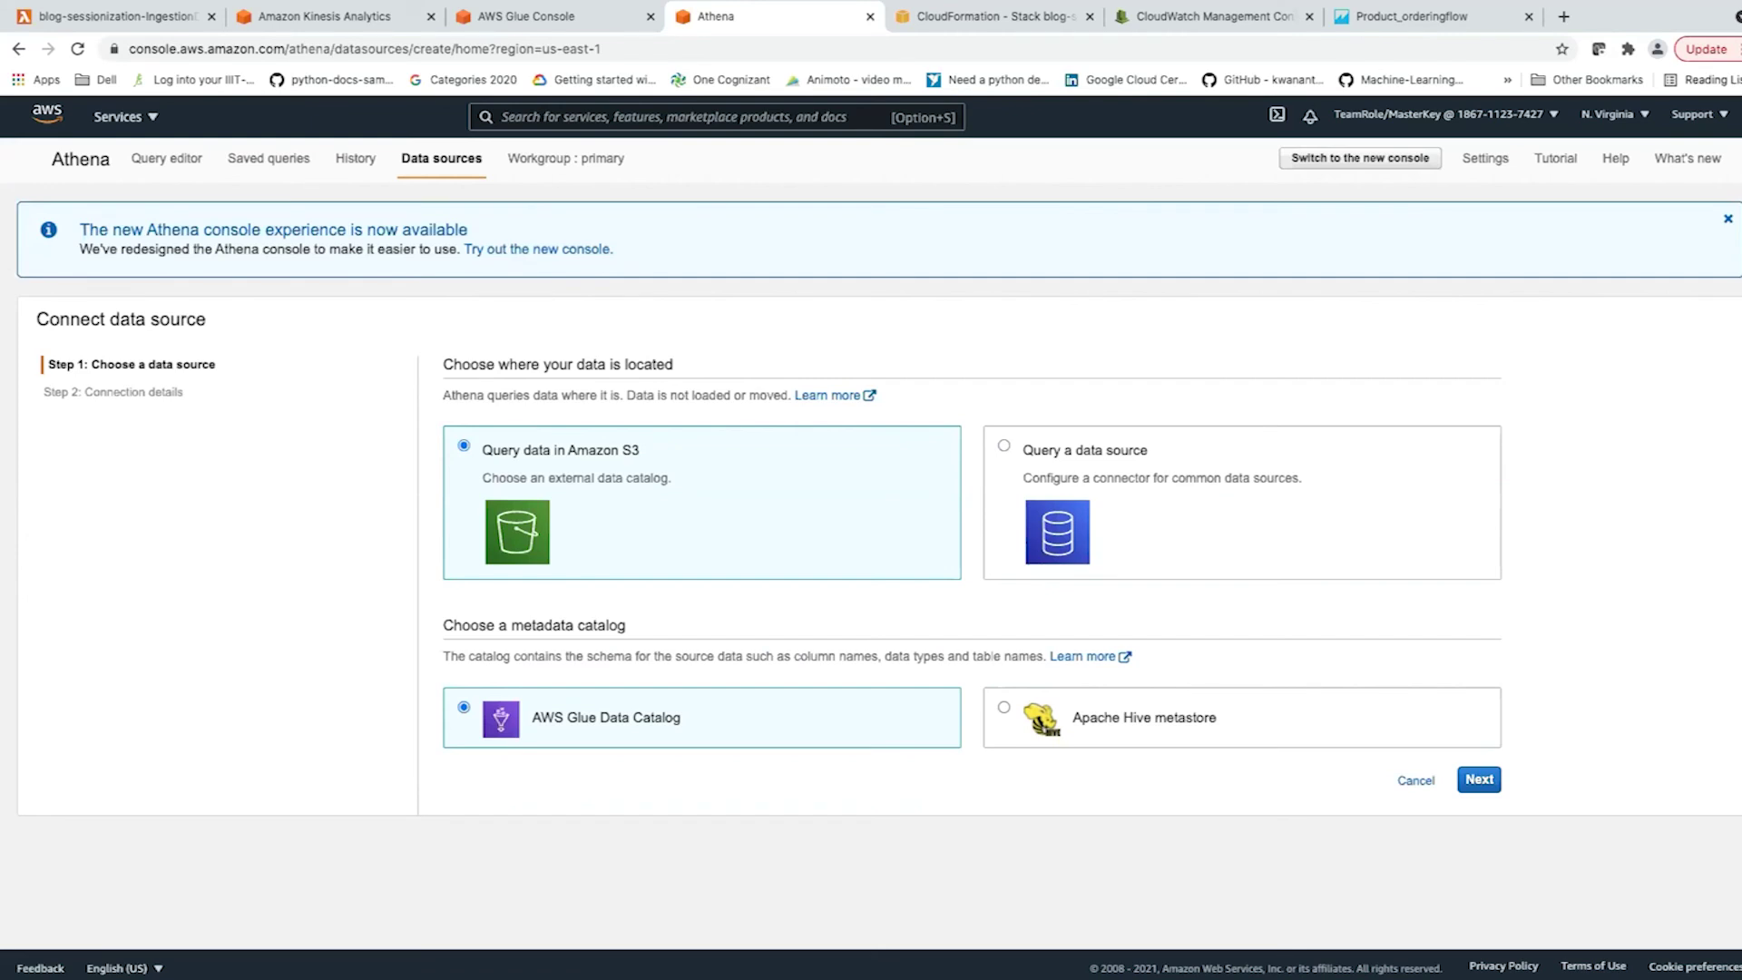
{"action": "left_click", "coordinate": [1143, 717]}
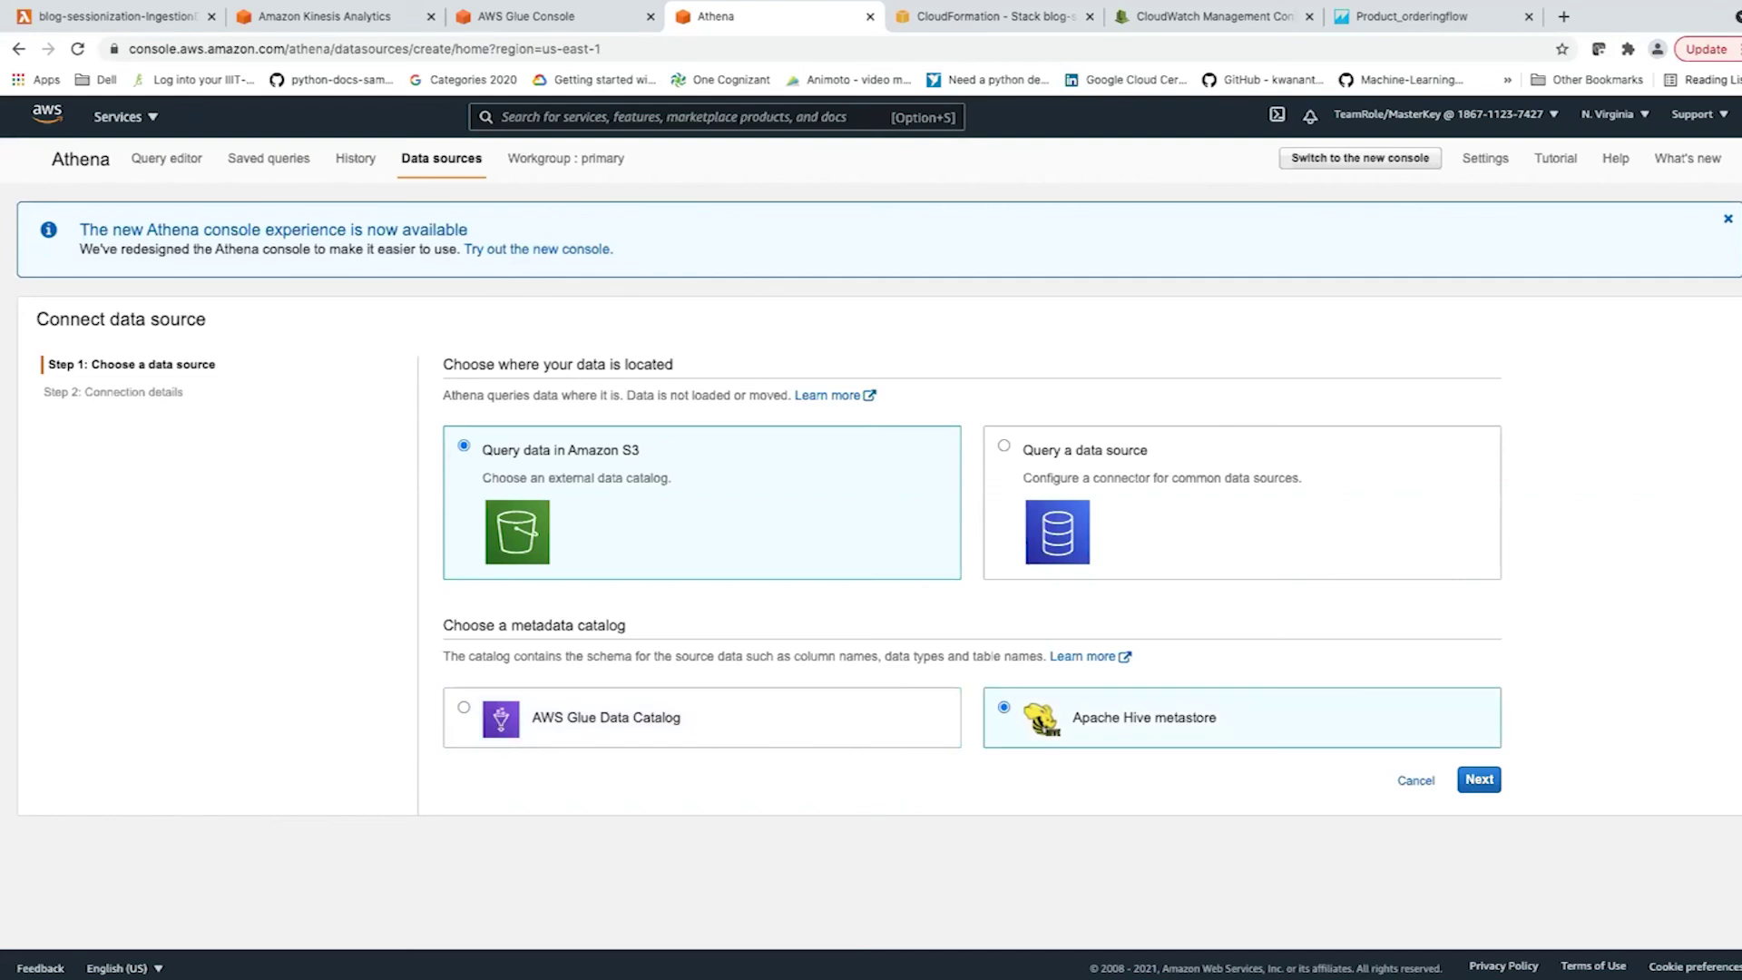
{"action": "left_click", "coordinate": [606, 717]}
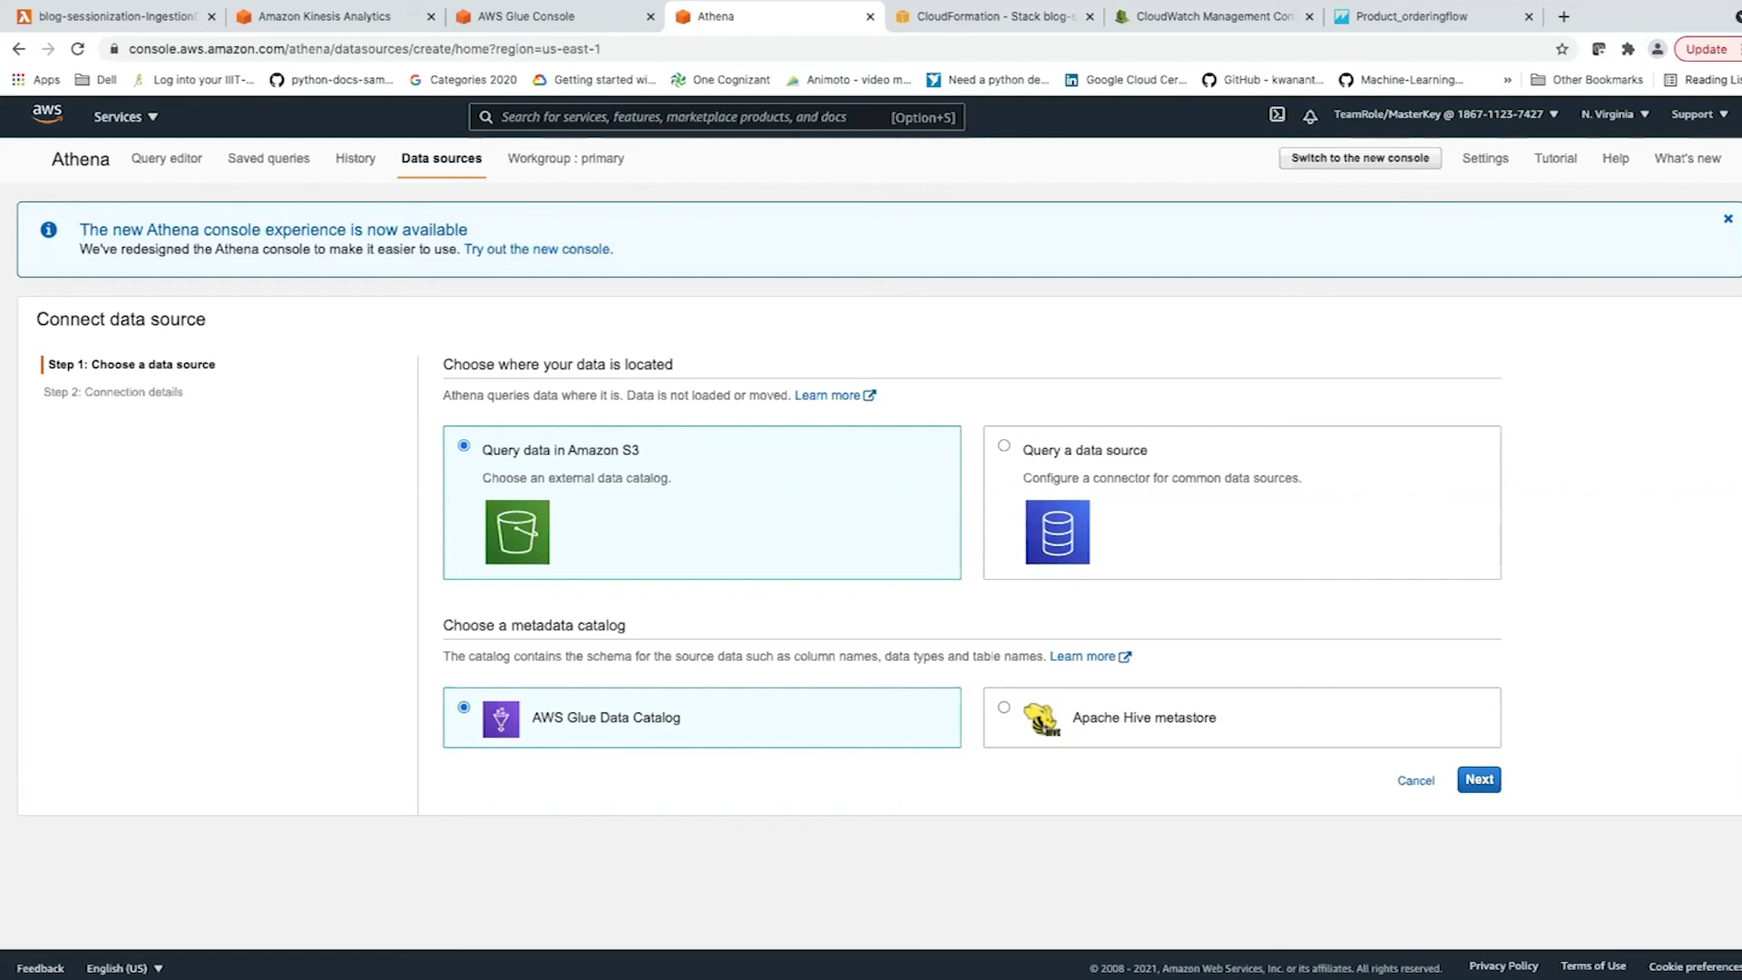
{"action": "left_click", "coordinate": [166, 158]}
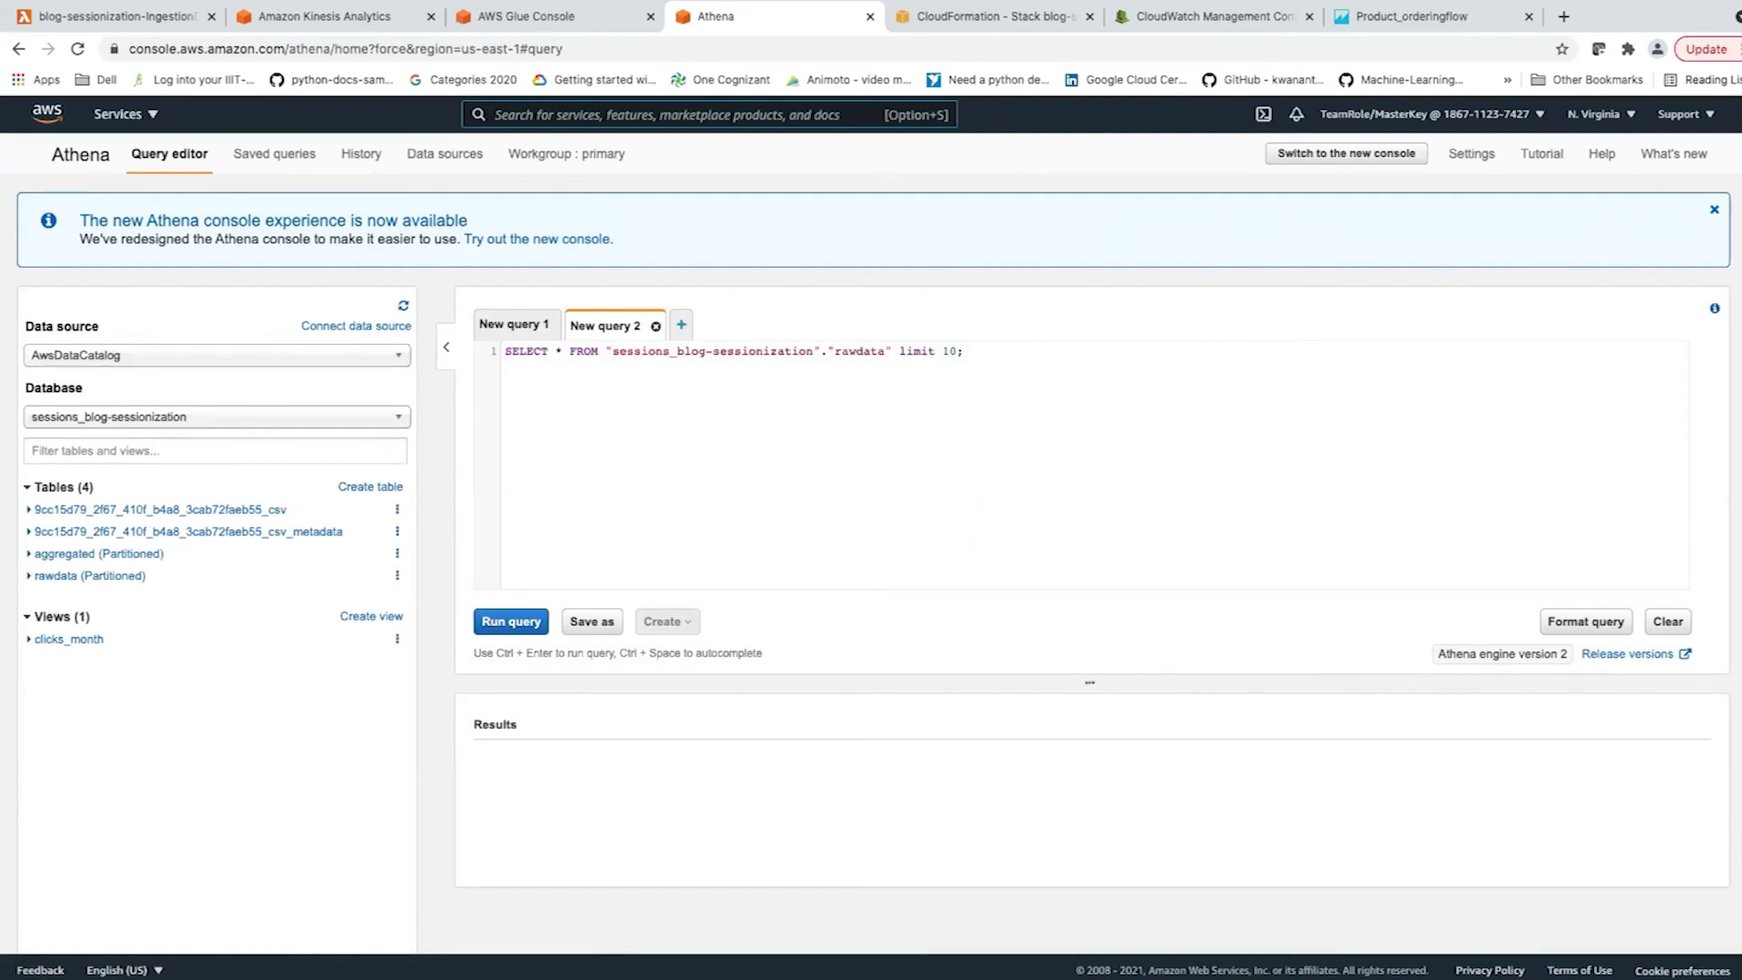
Keep sessions_blog-sessionization as the database and inspect the aggregated and rawdata table columns.
{"action": "left_click", "coordinate": [215, 416]}
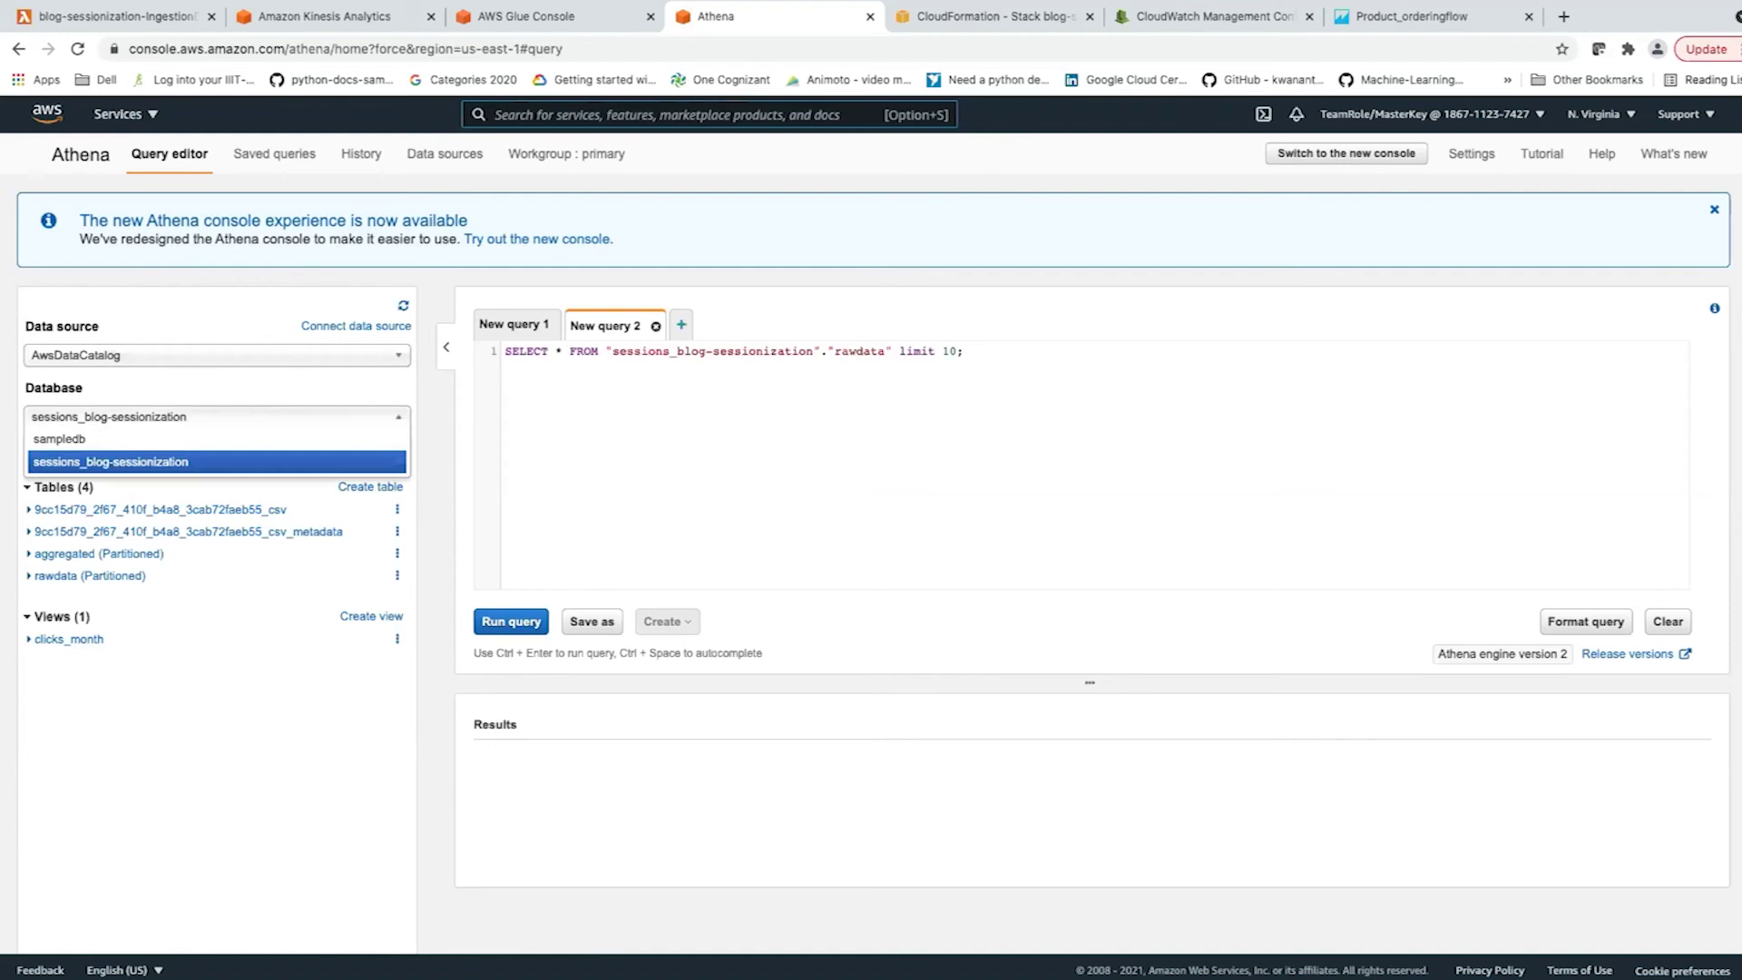
{"action": "key", "text": "Return"}
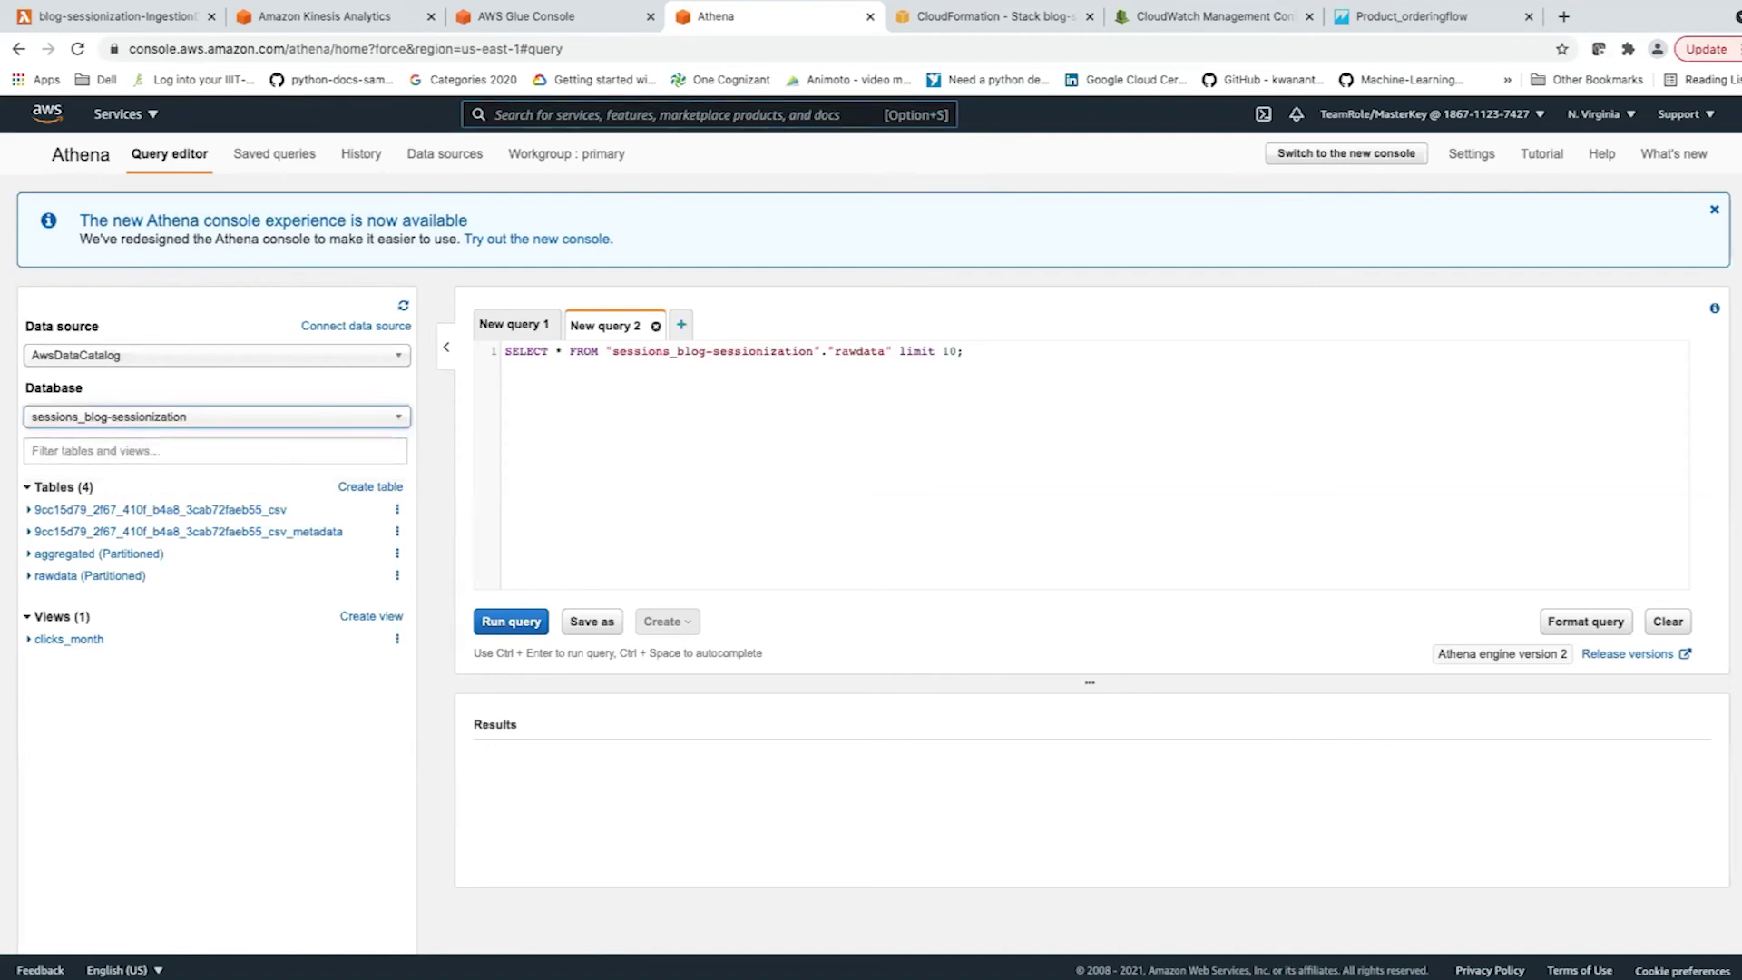
{"action": "left_click", "coordinate": [65, 553]}
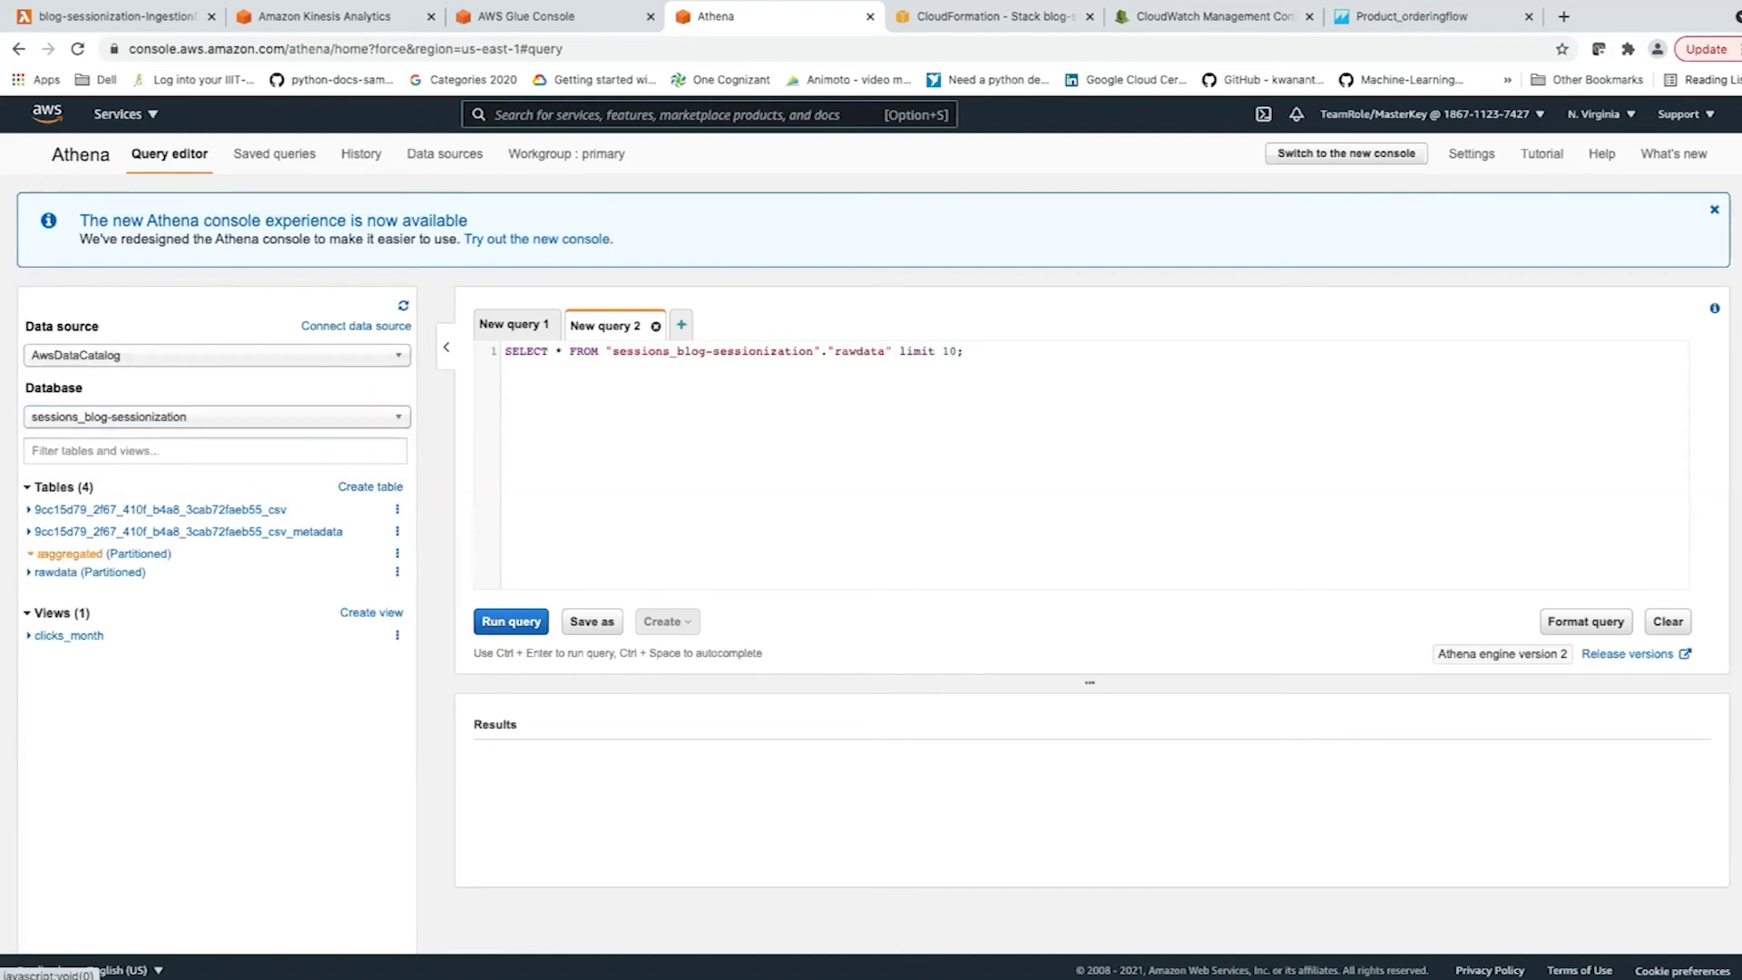
{"action": "scroll", "coordinate": [65, 581], "scroll_direction": "down", "scroll_amount": 1}
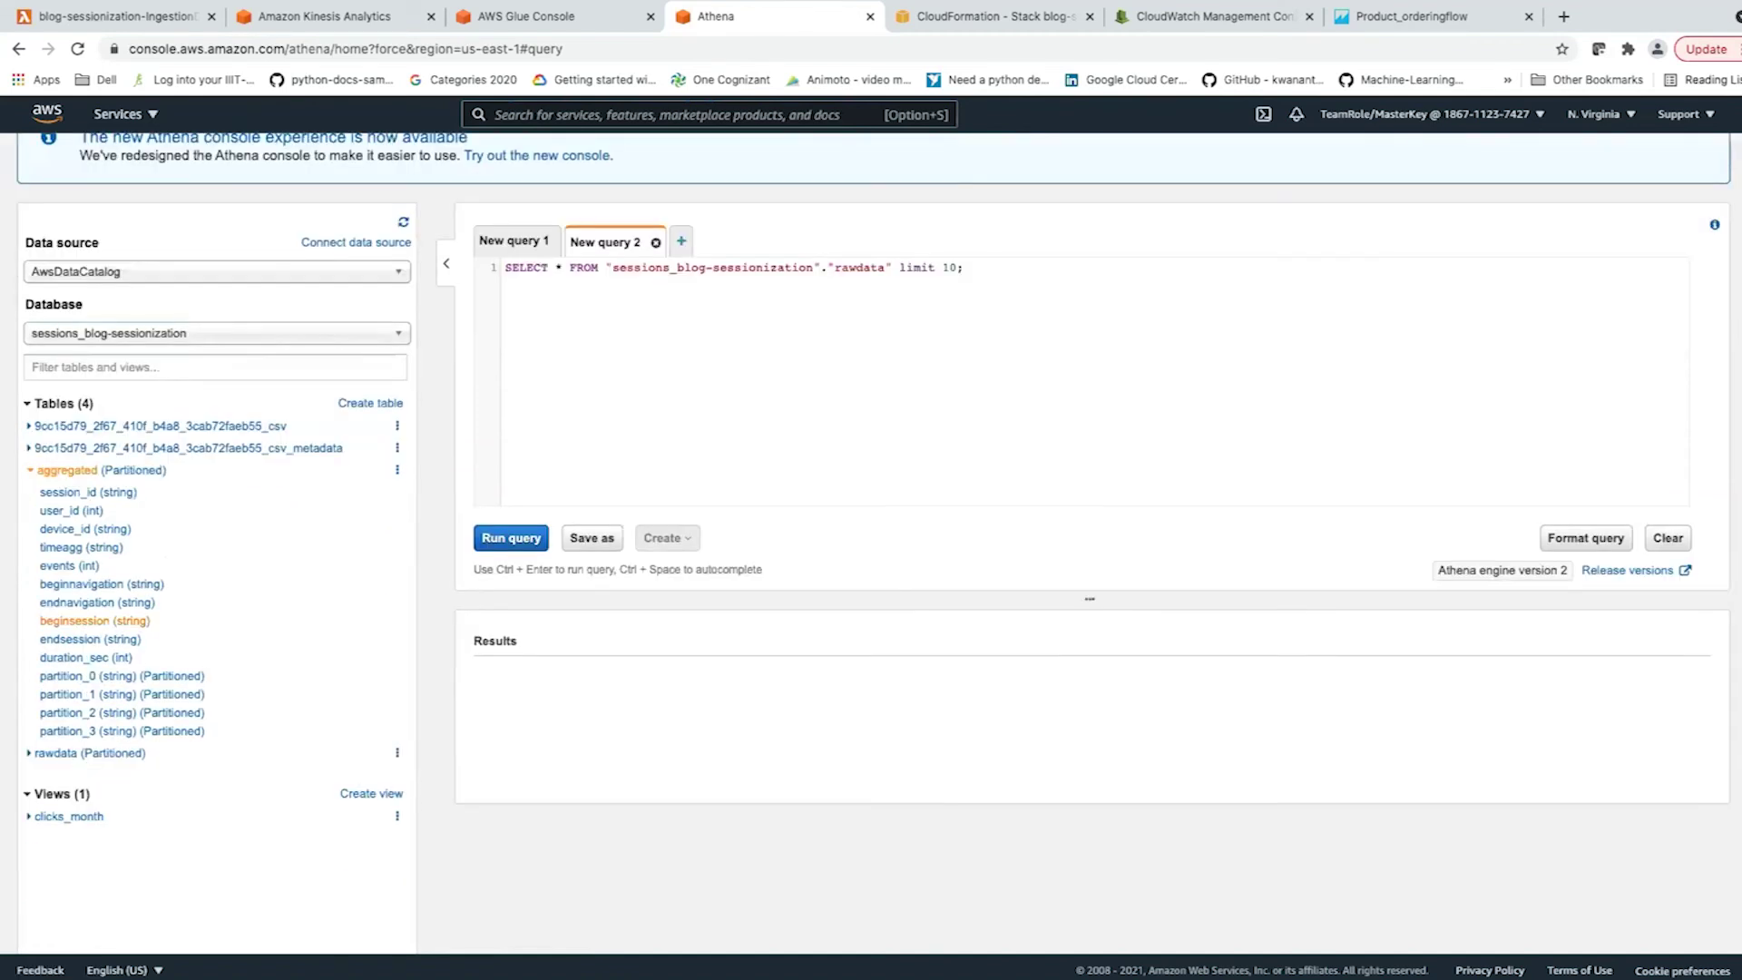
{"action": "left_click", "coordinate": [57, 753]}
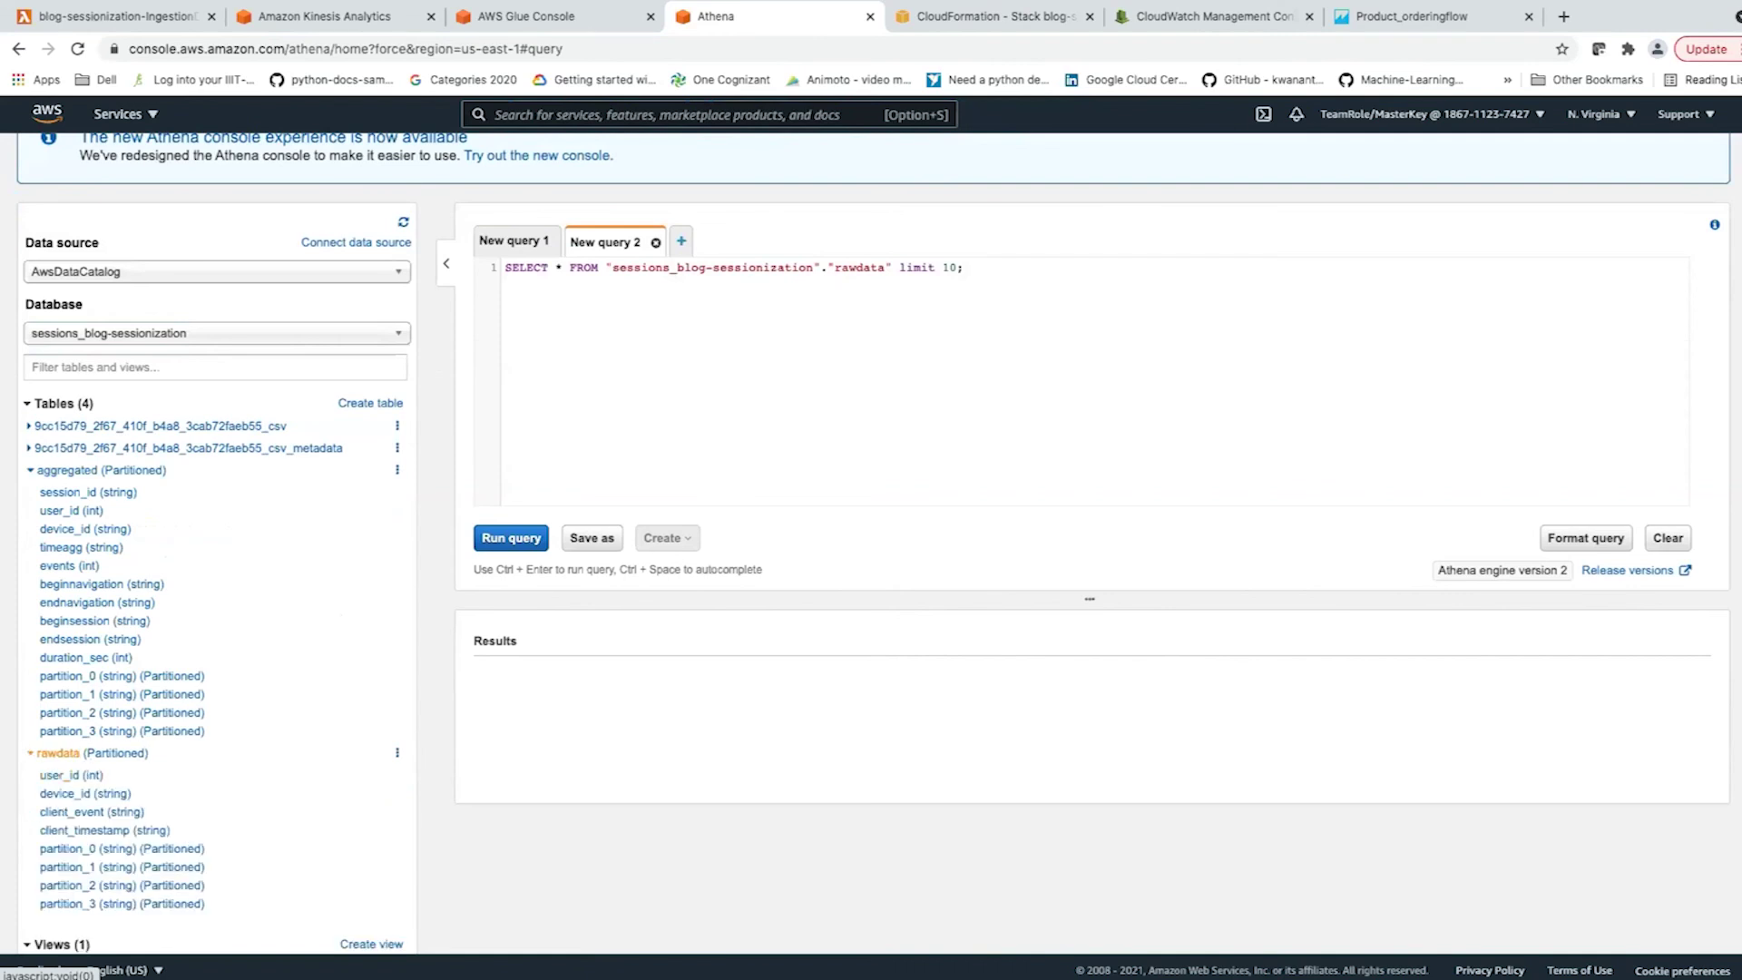
{"action": "scroll", "coordinate": [56, 753], "scroll_direction": "down", "scroll_amount": 2}
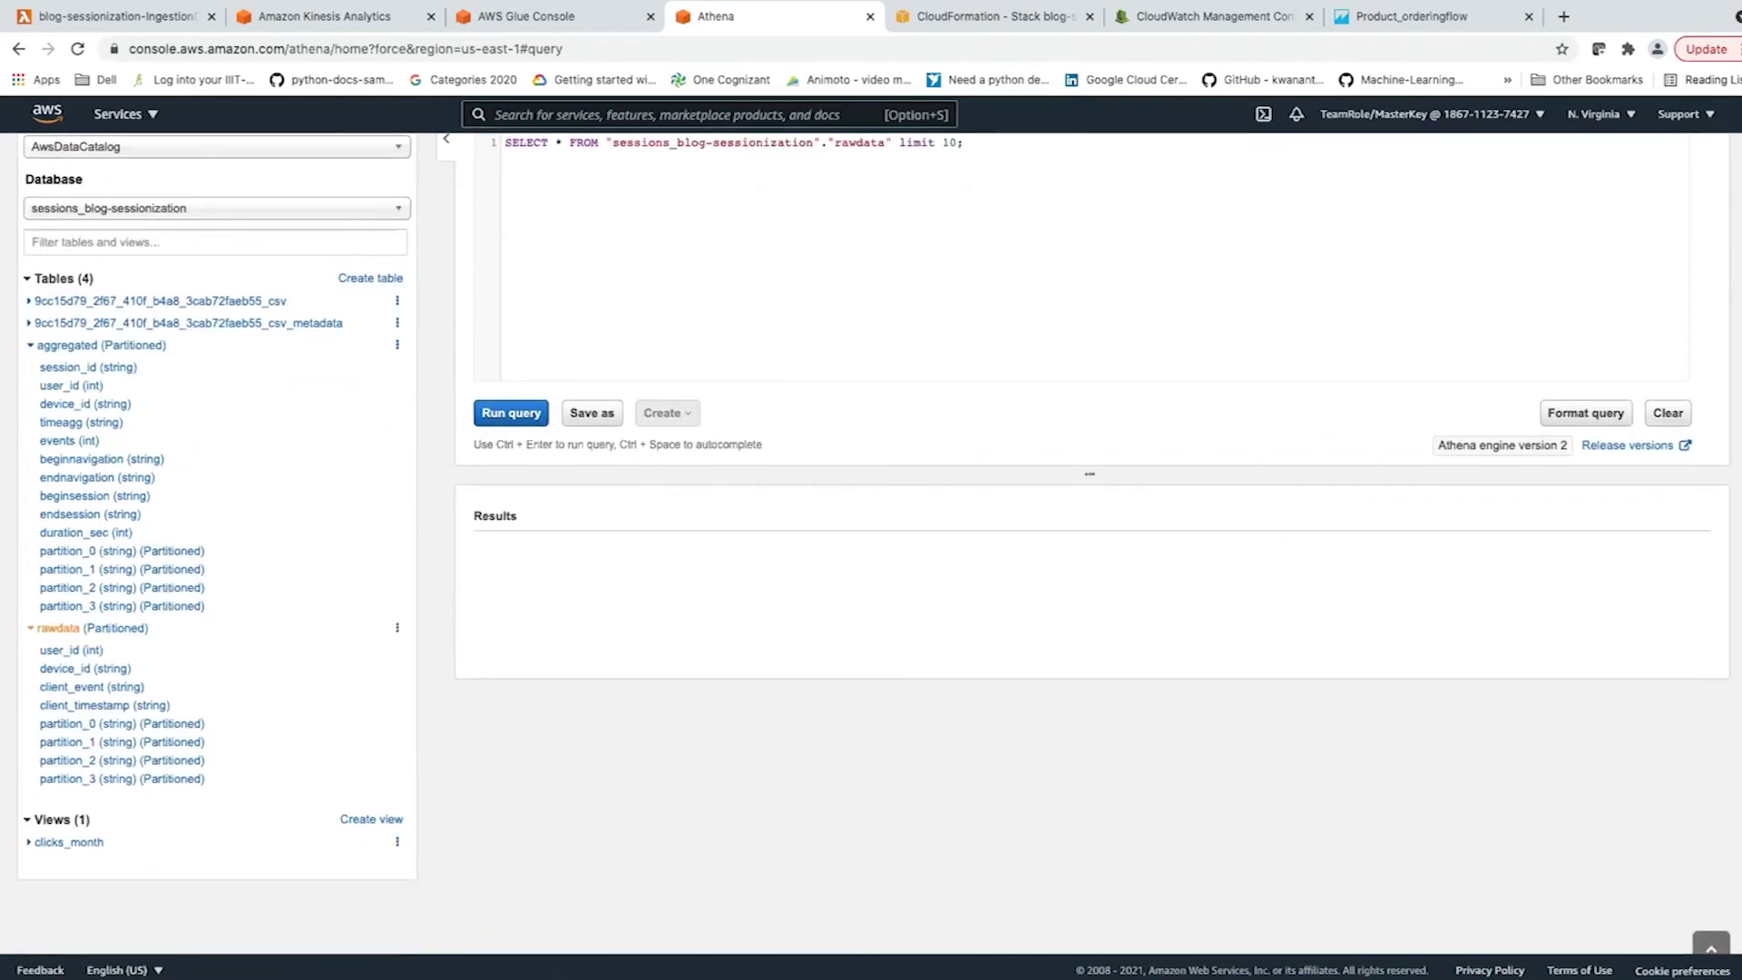
{"action": "scroll", "coordinate": [871, 544], "scroll_direction": "up", "scroll_amount": 2}
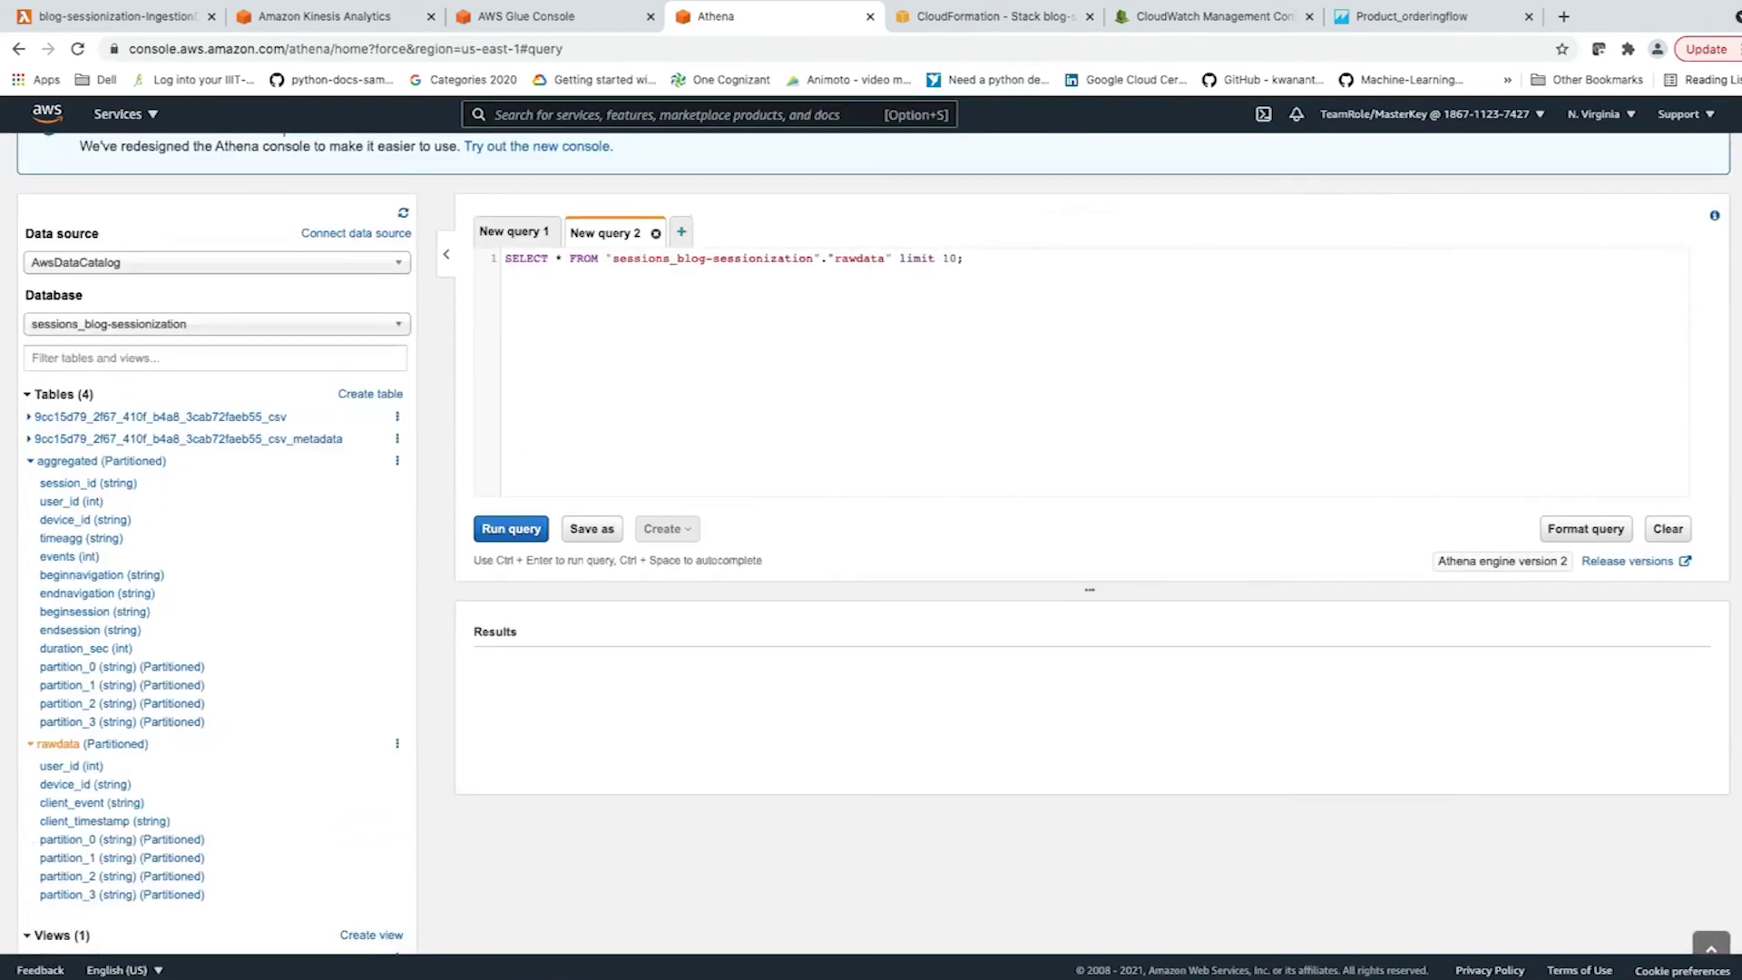
Run the rawdata preview query, review its 10 rows, then return to the QuickSight home page.
{"action": "left_click", "coordinate": [511, 529]}
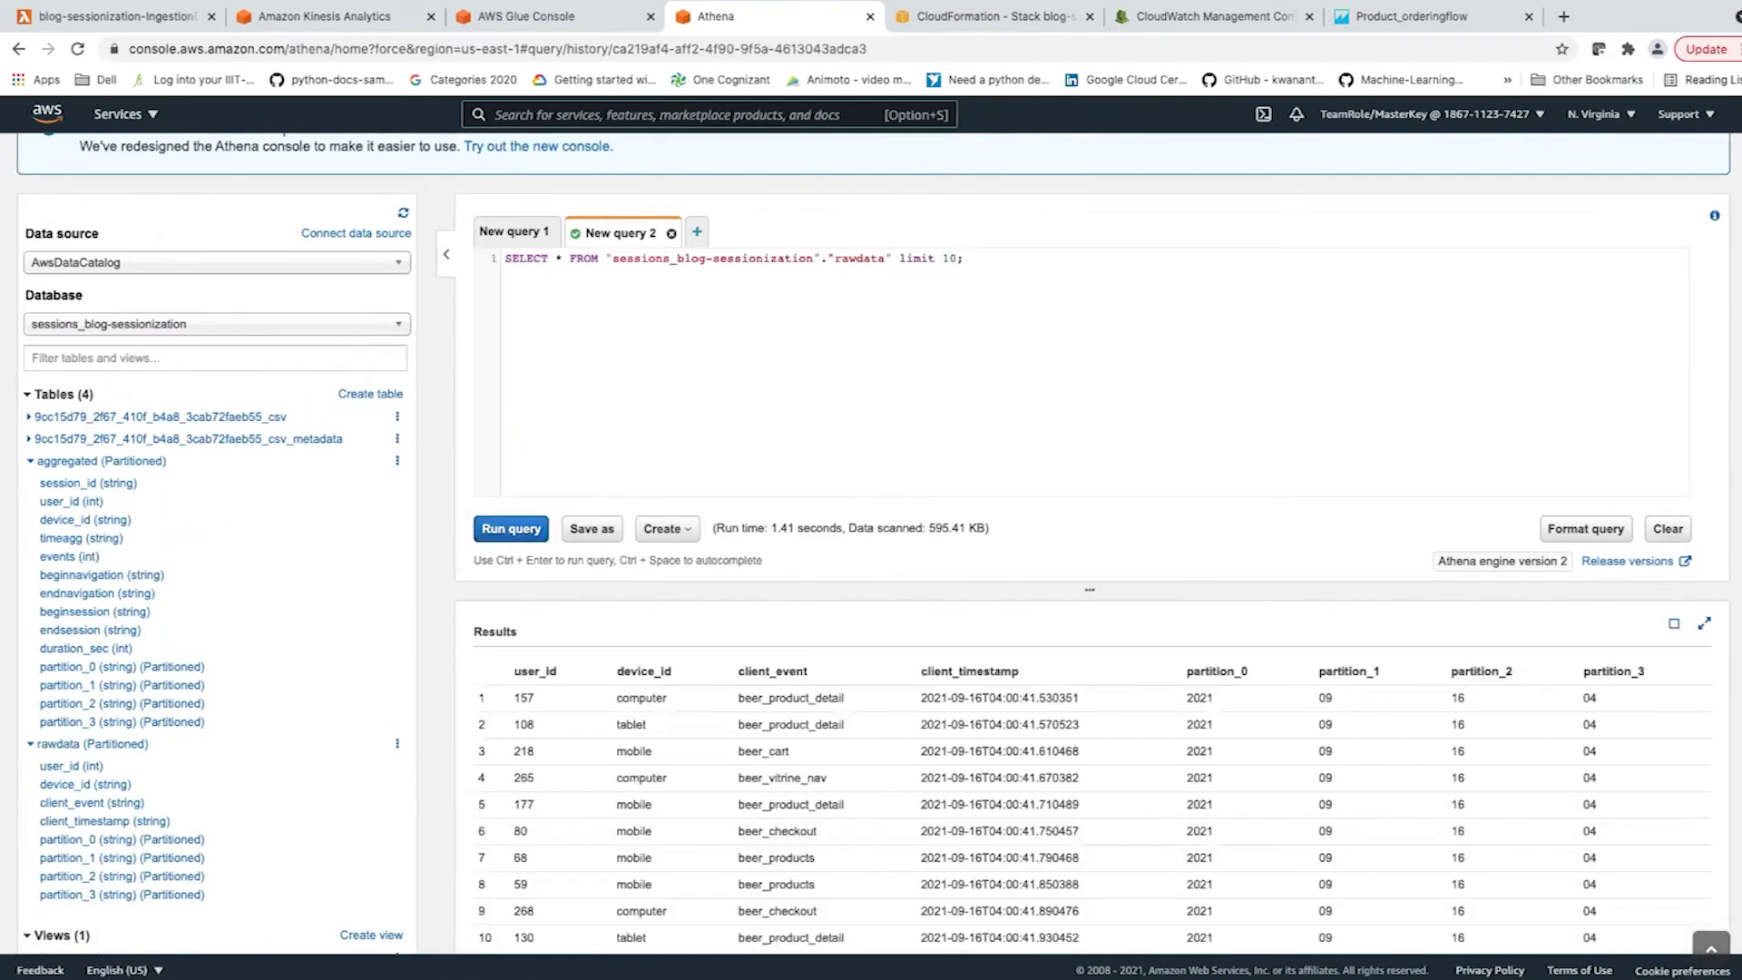
{"action": "scroll", "coordinate": [998, 767], "scroll_direction": "down", "scroll_amount": 1}
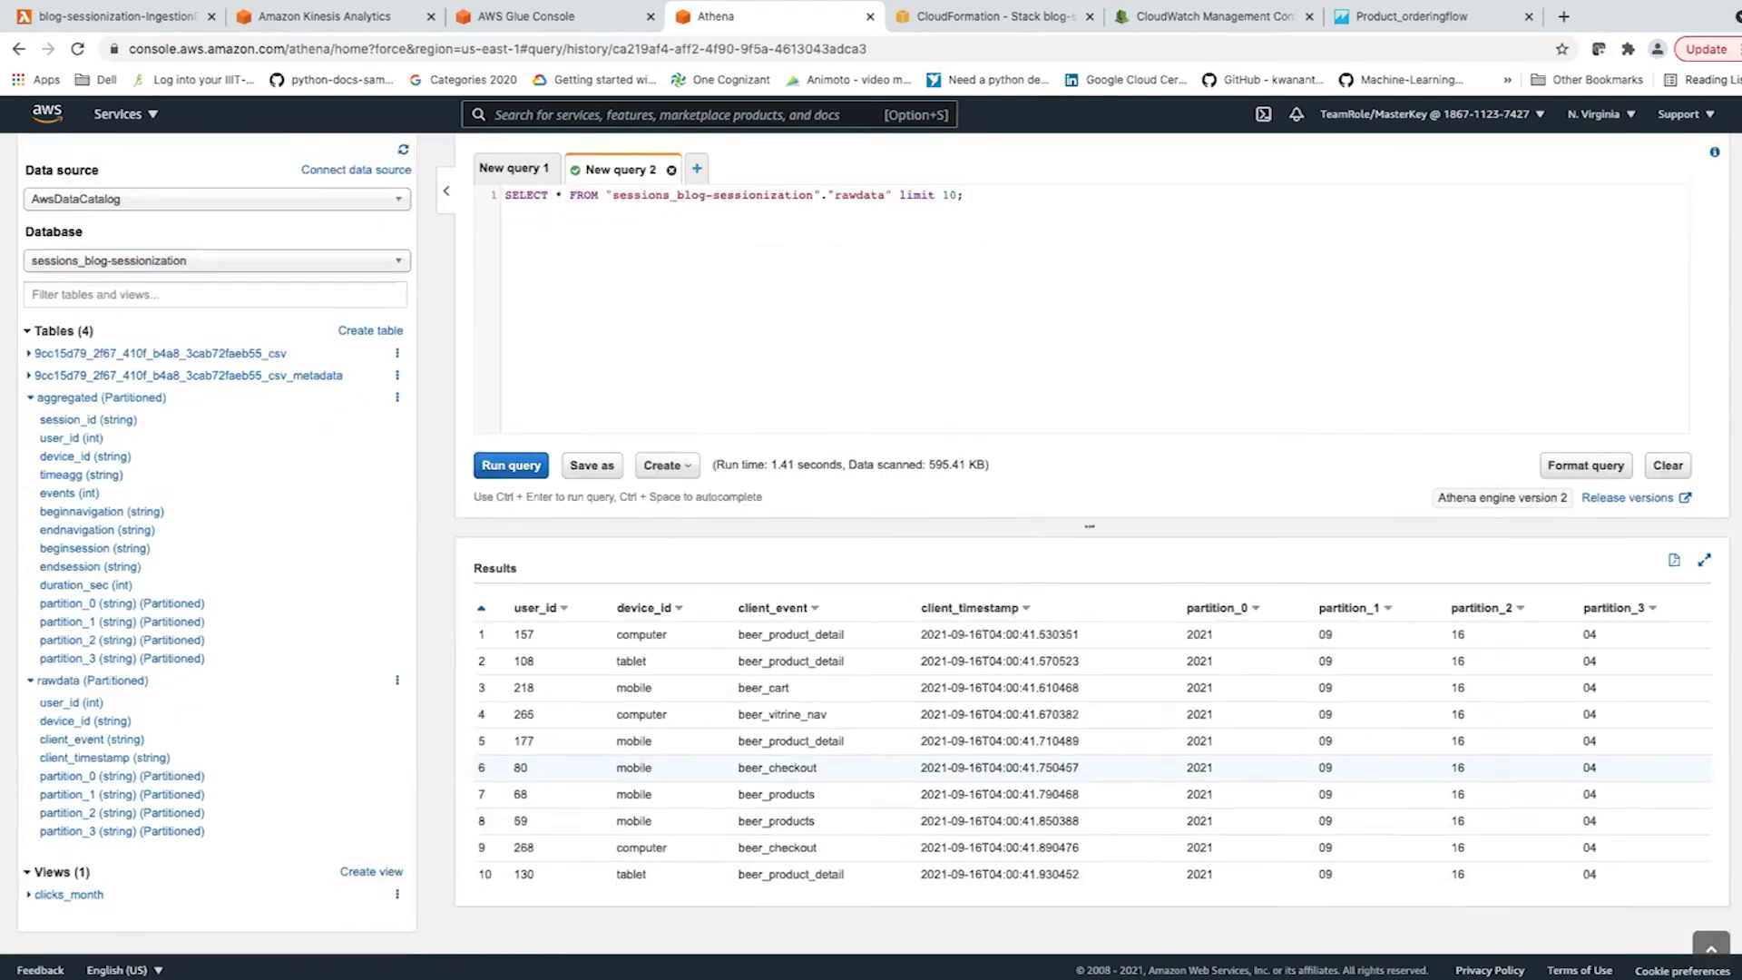
{"action": "scroll", "coordinate": [998, 767], "scroll_direction": "down", "scroll_amount": 1}
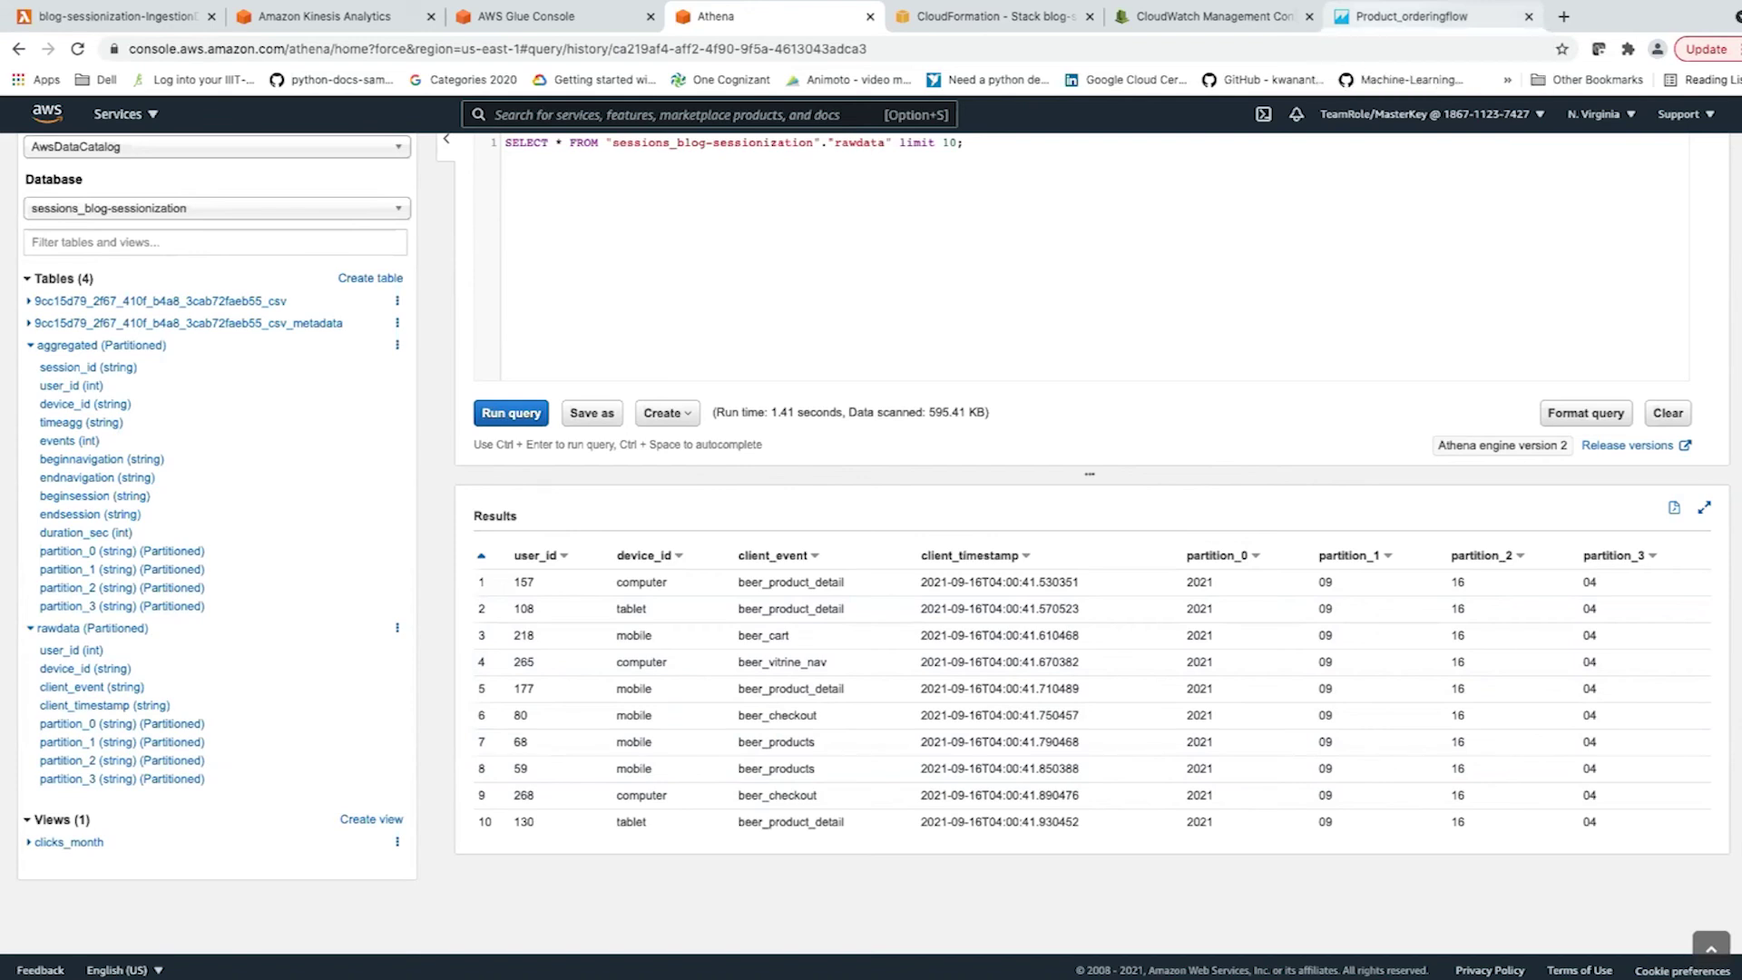
{"action": "left_click", "coordinate": [1411, 16]}
{"action": "left_click", "coordinate": [77, 119]}
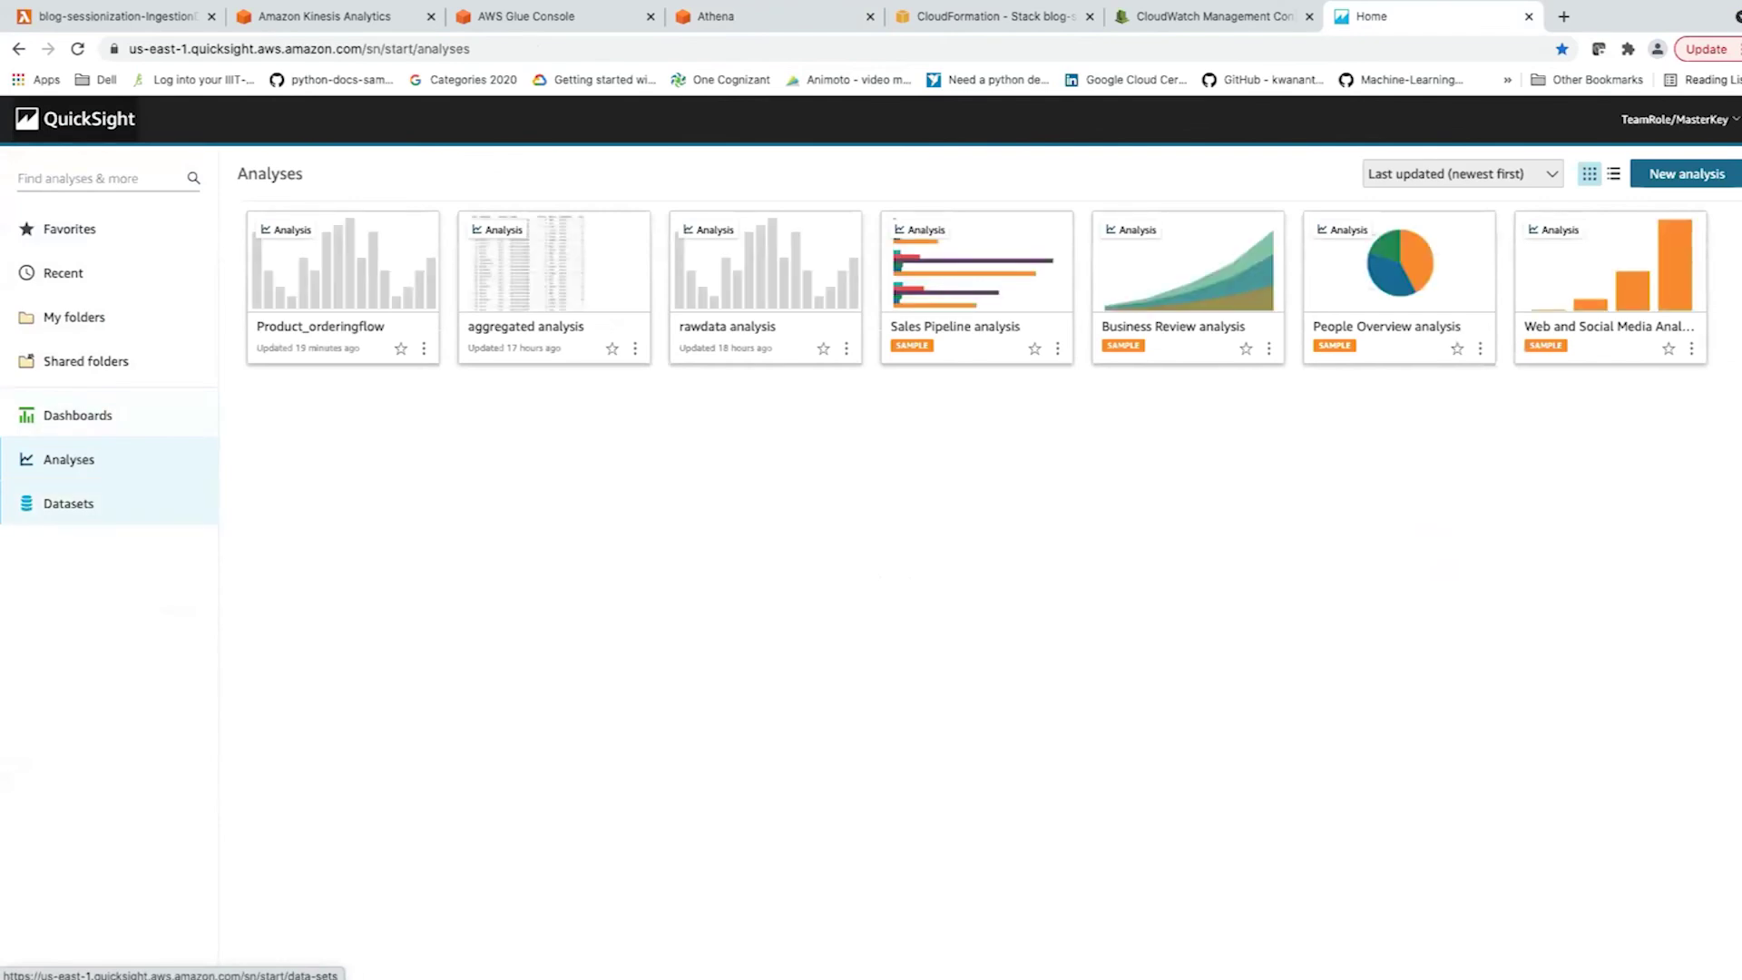
{"action": "left_click", "coordinate": [68, 503]}
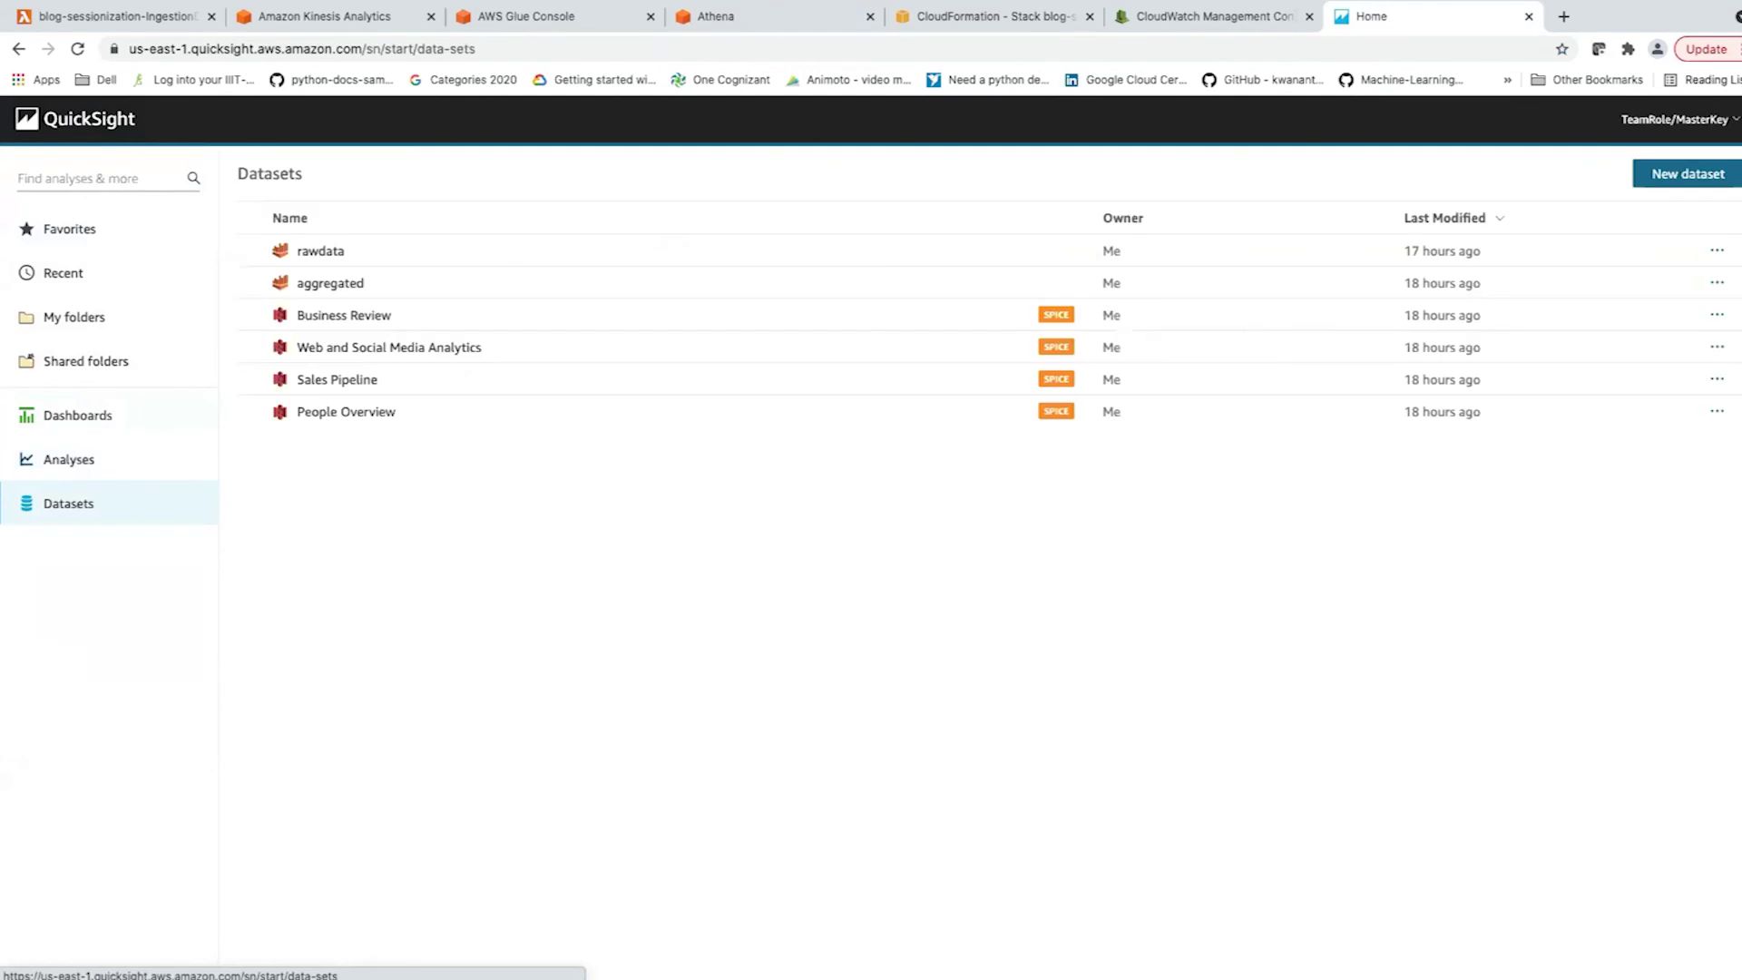
{"action": "left_click", "coordinate": [1688, 173]}
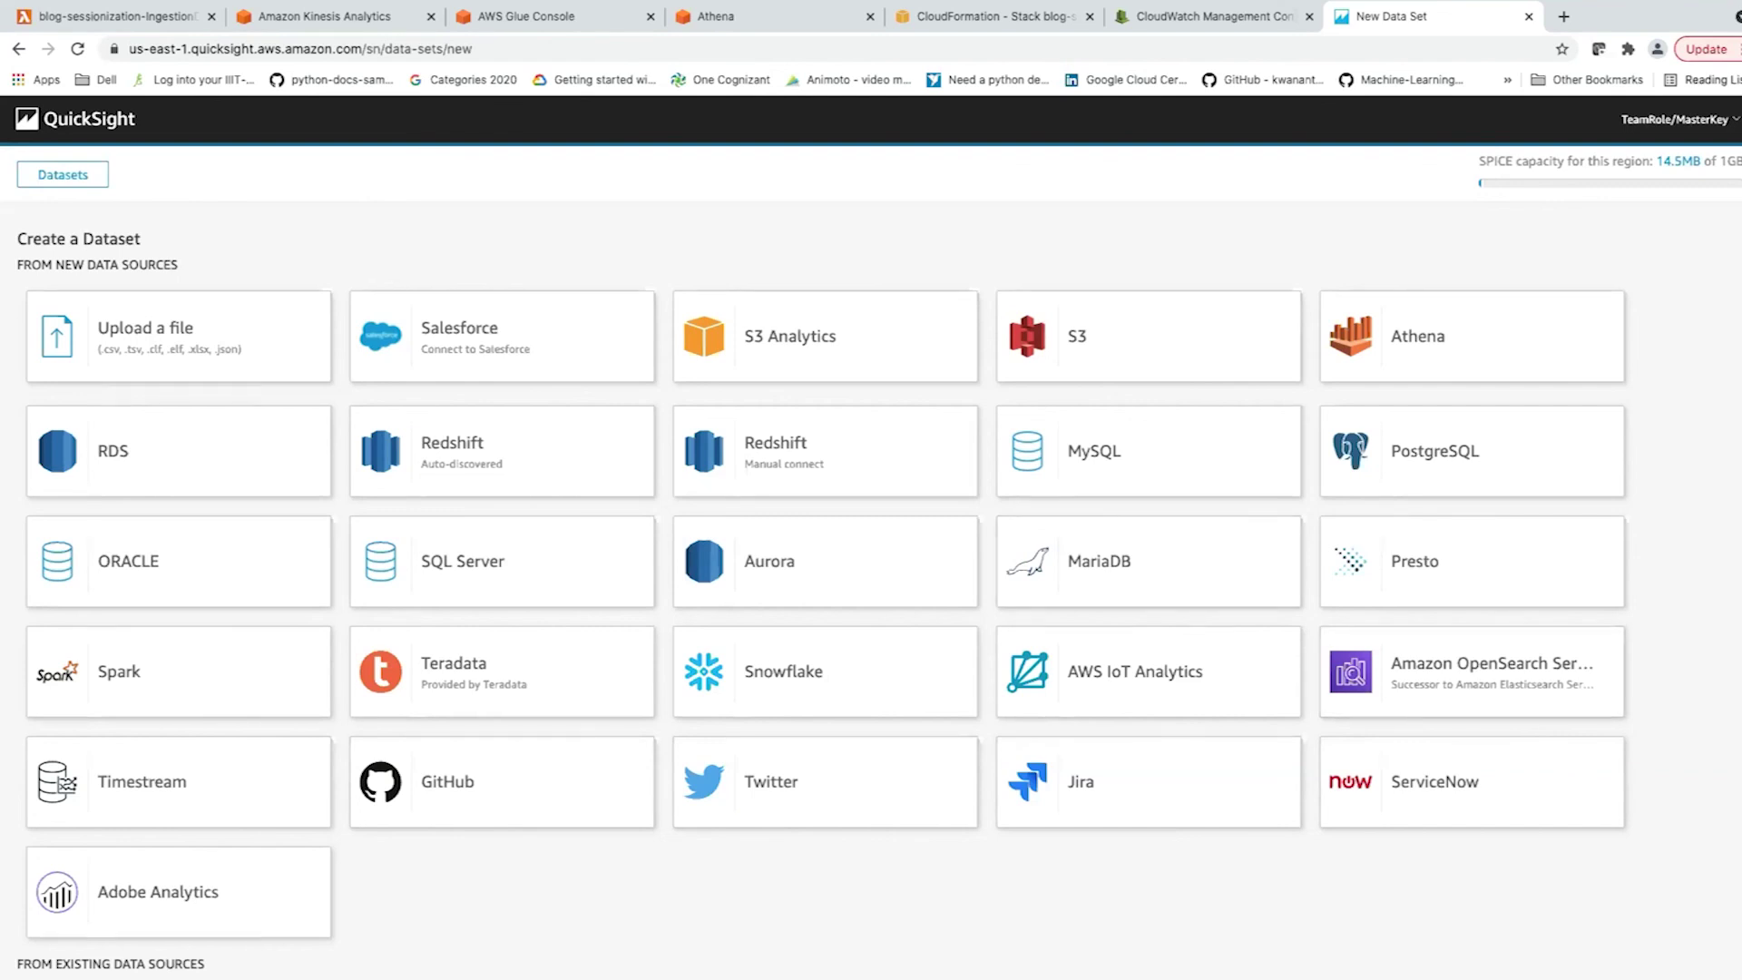
{"action": "scroll", "coordinate": [1024, 816], "scroll_direction": "down", "scroll_amount": 3}
{"action": "scroll", "coordinate": [1023, 765], "scroll_direction": "up", "scroll_amount": 2}
{"action": "scroll", "coordinate": [823, 593], "scroll_direction": "up", "scroll_amount": 1}
{"action": "left_click", "coordinate": [75, 119]}
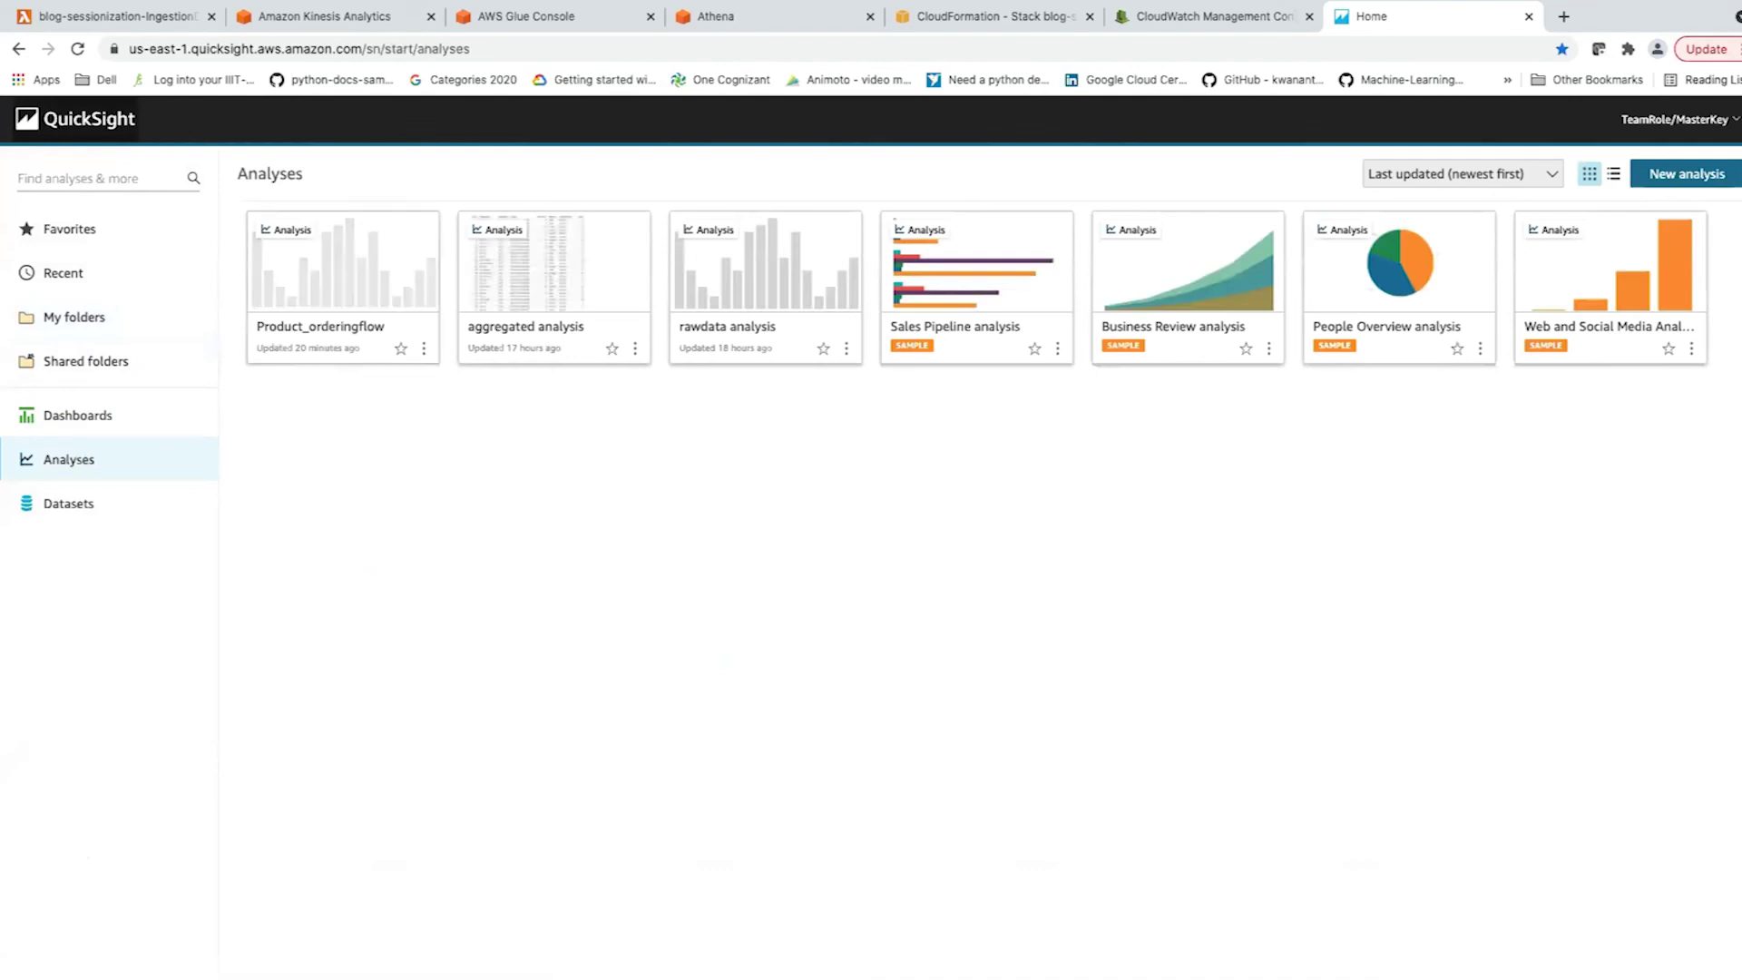
Open the Product_orderingflow analysis and confirm it uses the aggregated dataset.
{"action": "left_click", "coordinate": [343, 288]}
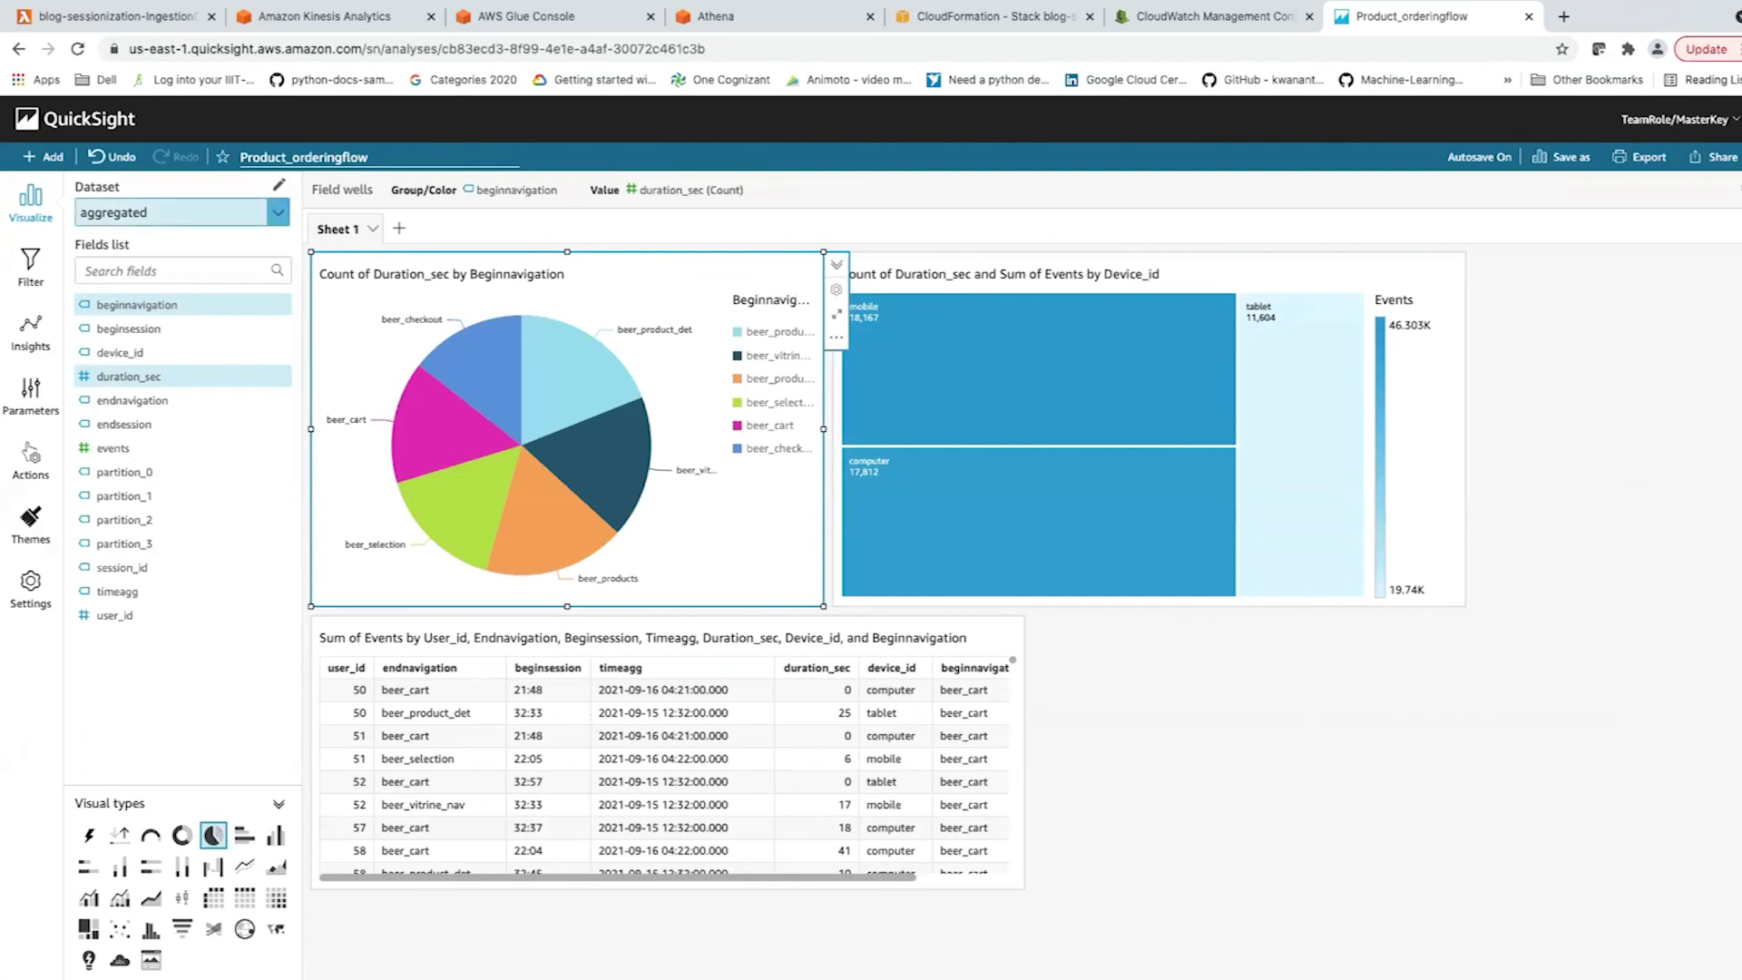
{"action": "left_click", "coordinate": [182, 212]}
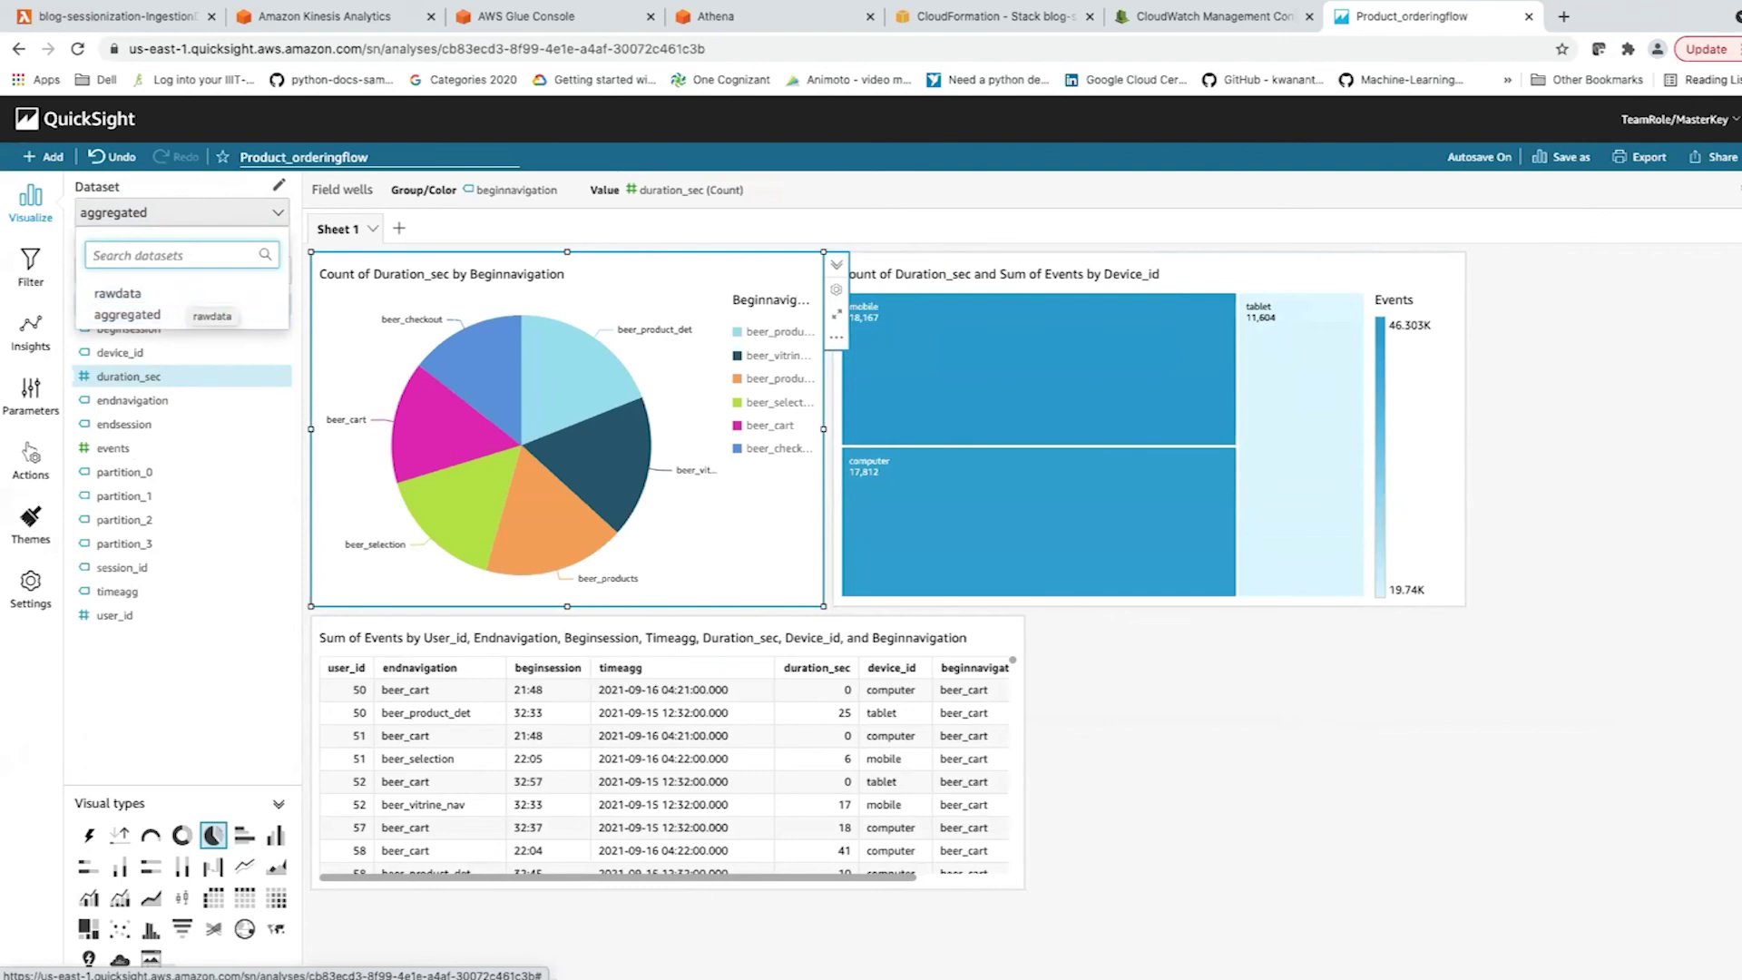
{"action": "left_click", "coordinate": [127, 314]}
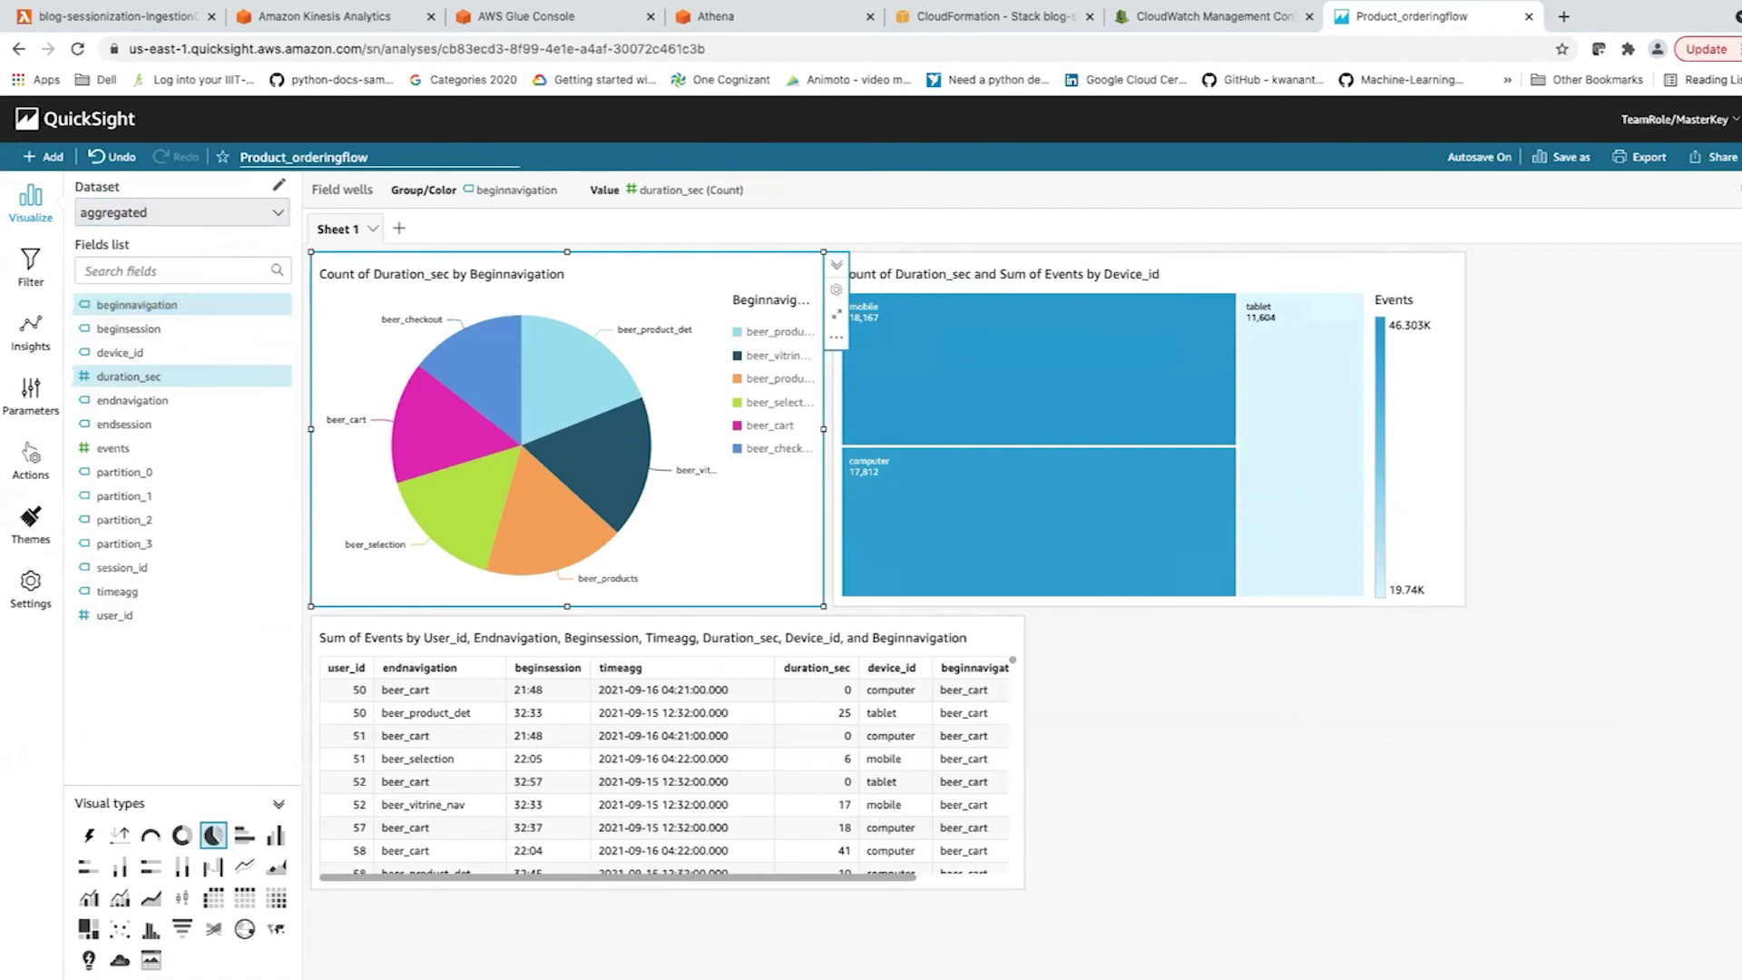
{"action": "left_click", "coordinate": [44, 156]}
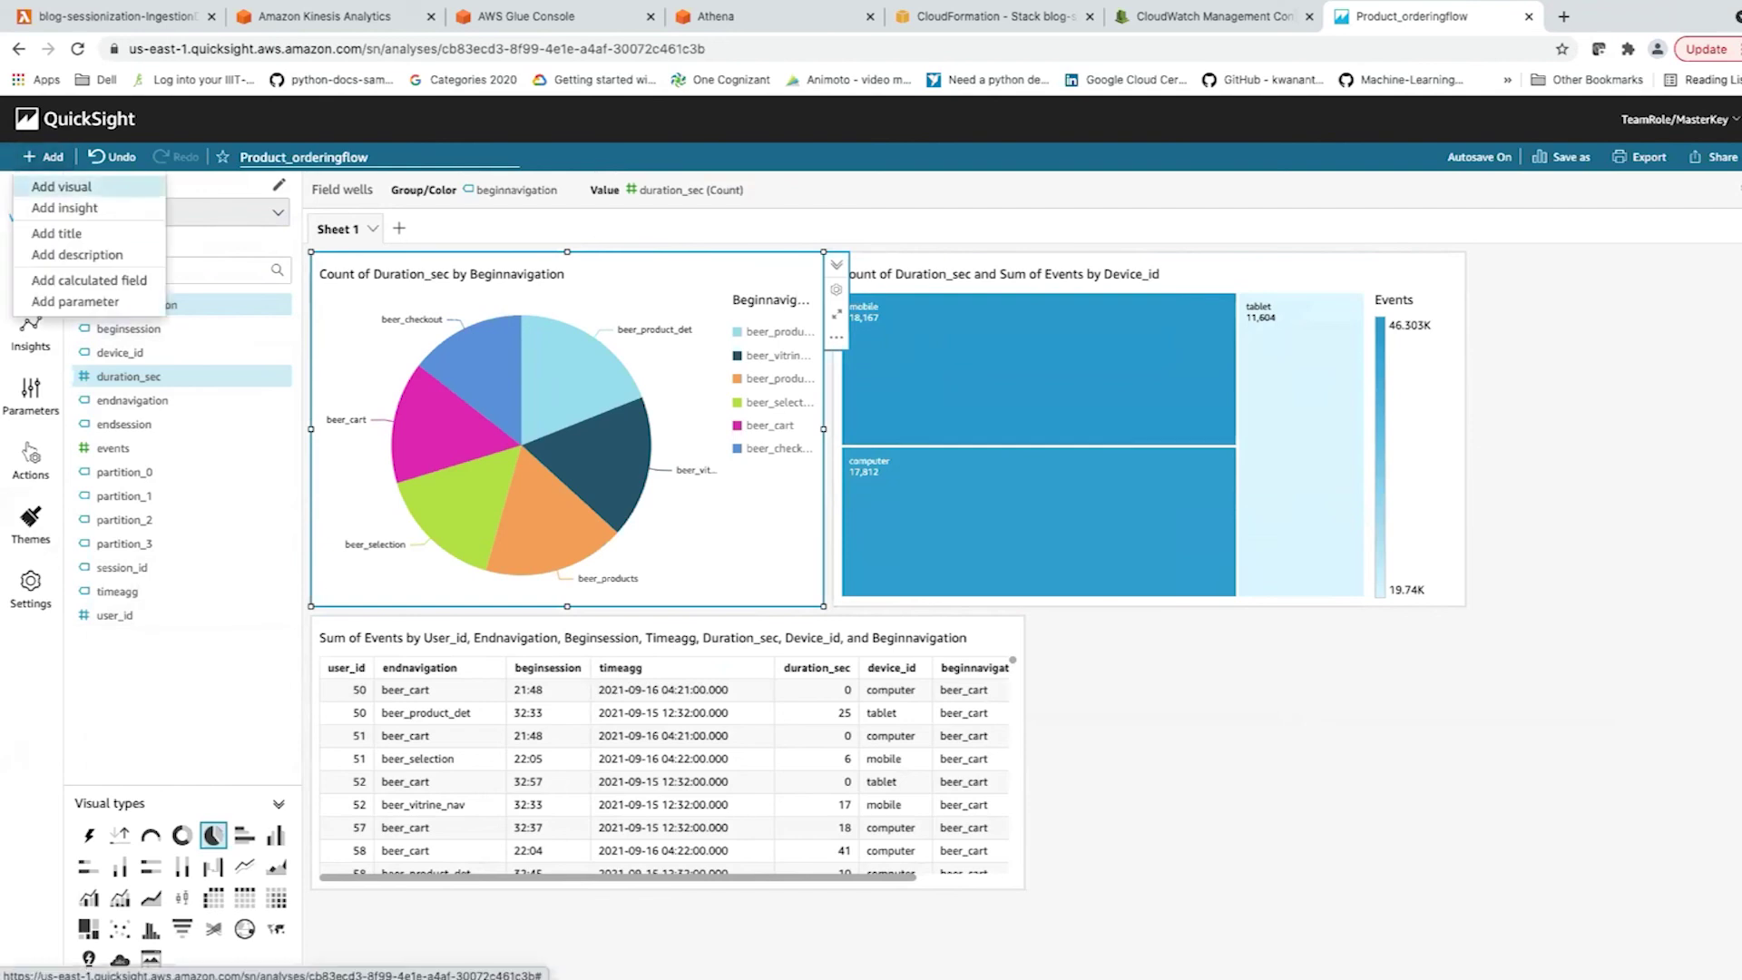
Add an empty horizontal stacked 100% bar chart visual to the Product_orderingflow sheet.
{"action": "left_click", "coordinate": [61, 186]}
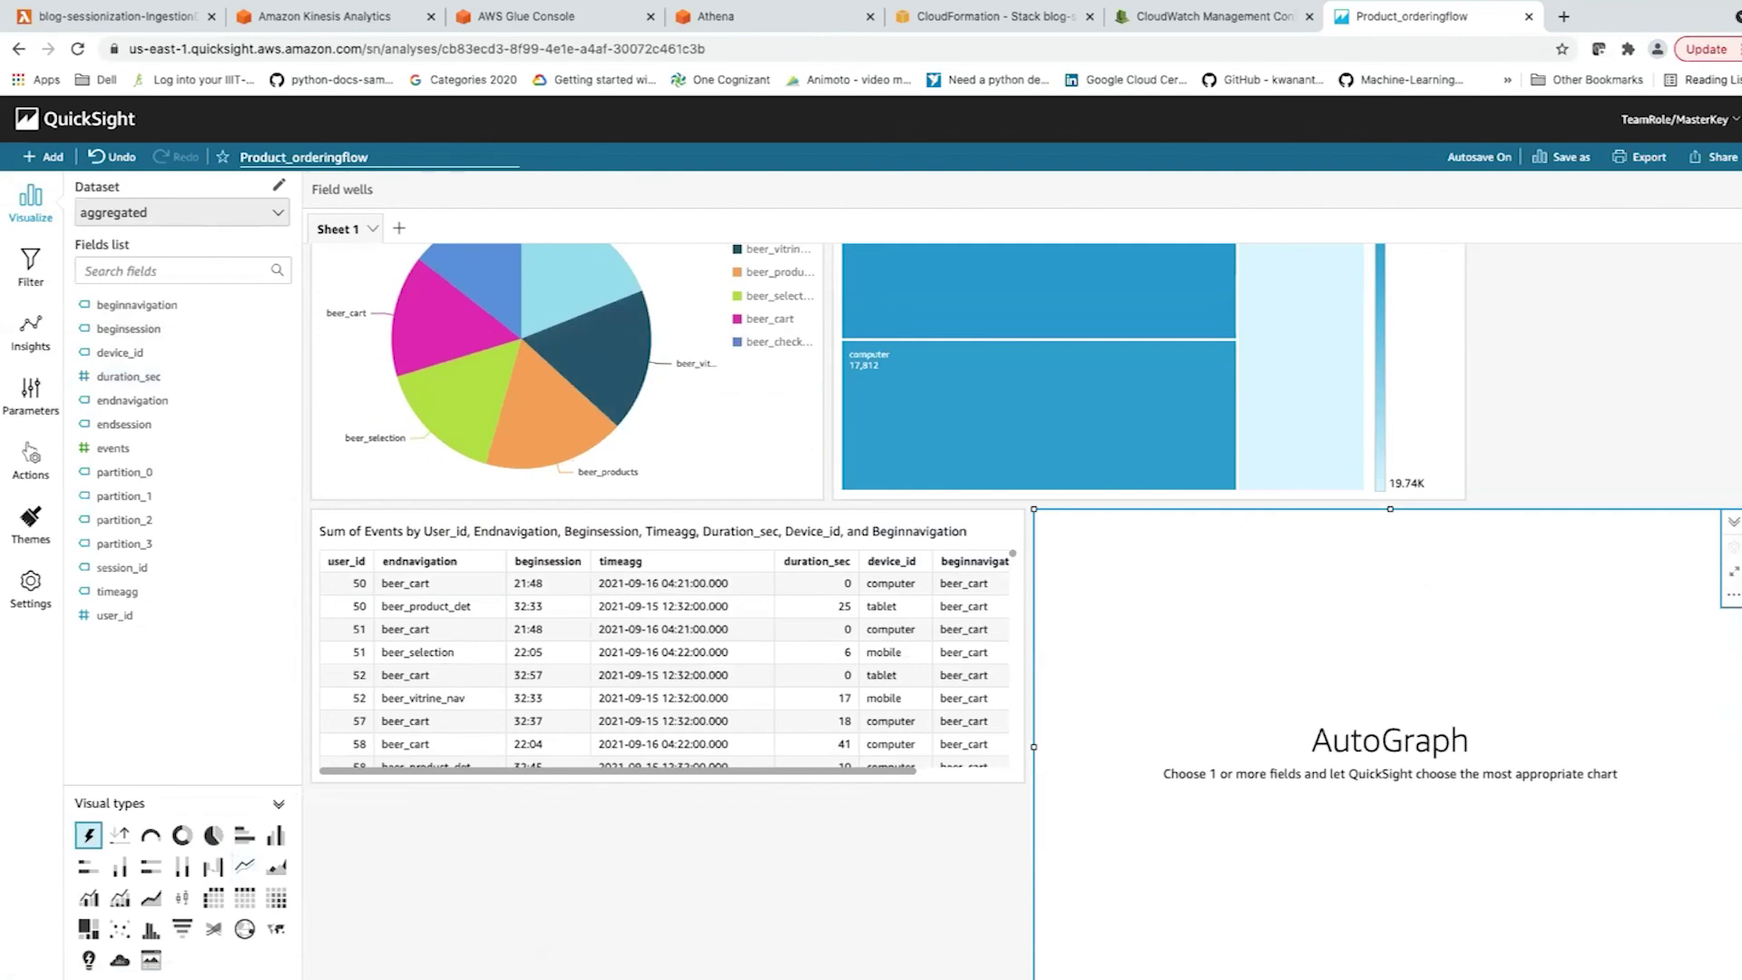
{"action": "left_click", "coordinate": [151, 866]}
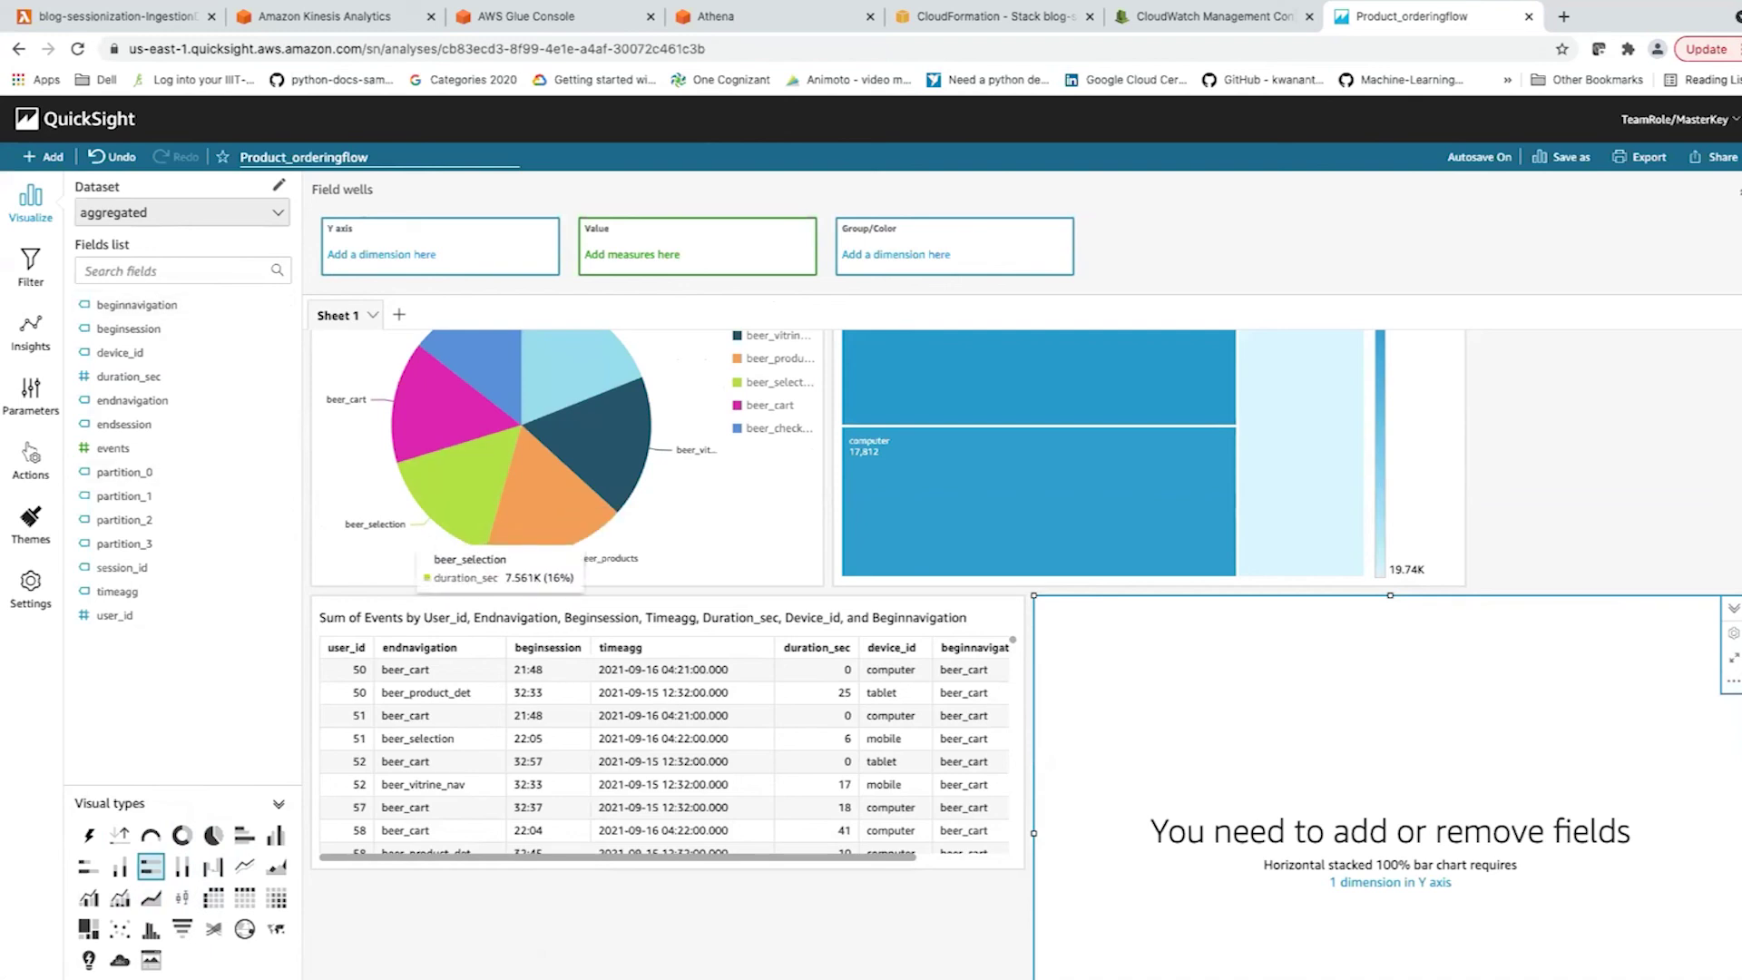
{"action": "scroll", "coordinate": [1026, 654], "scroll_direction": "up", "scroll_amount": 1}
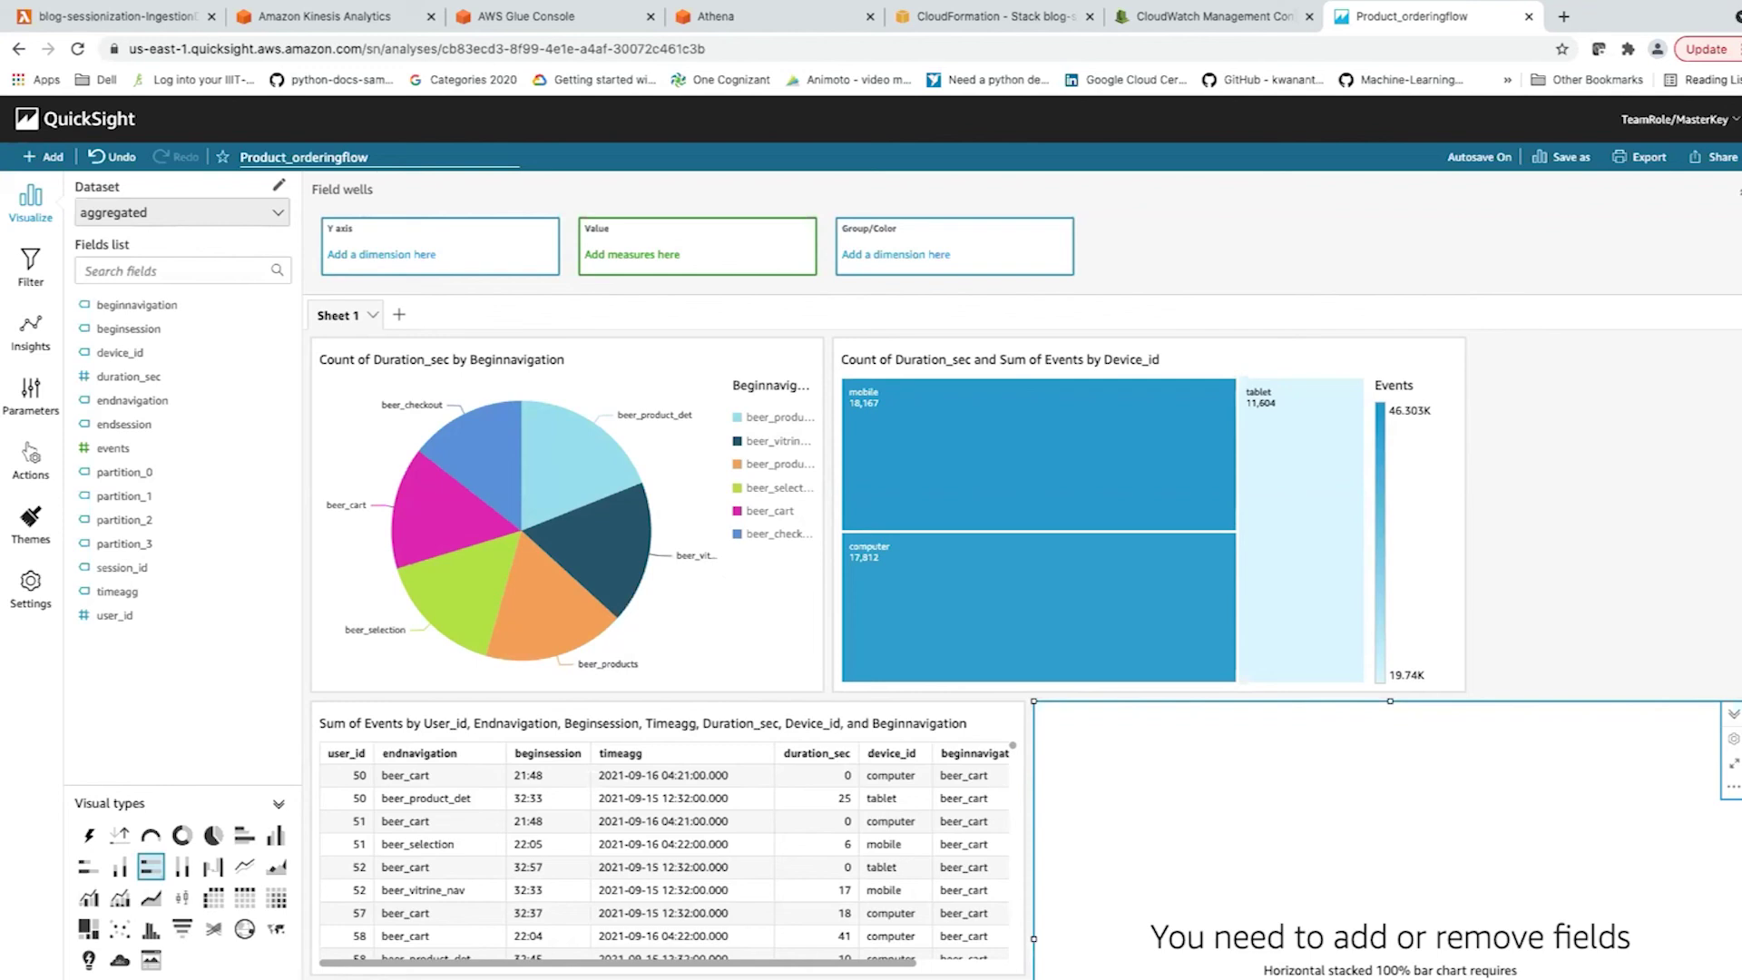
{"action": "mouse_move", "coordinate": [467, 454]}
{"action": "mouse_move", "coordinate": [1142, 433]}
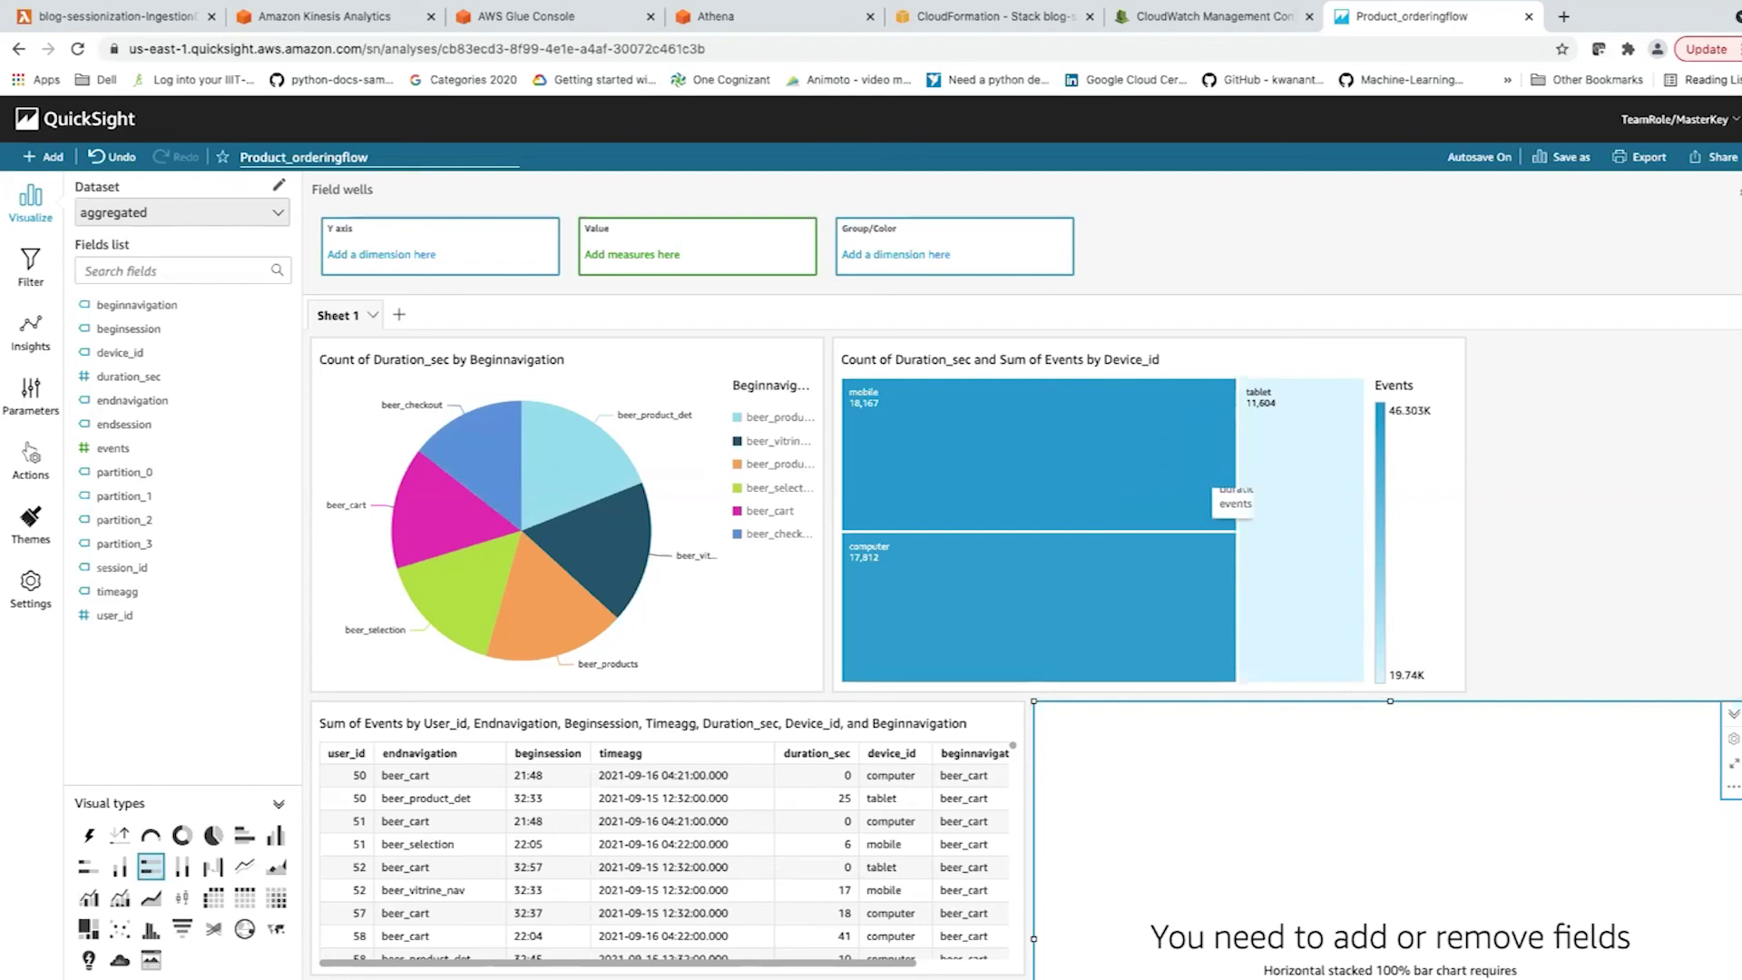
{"action": "mouse_move", "coordinate": [1297, 513]}
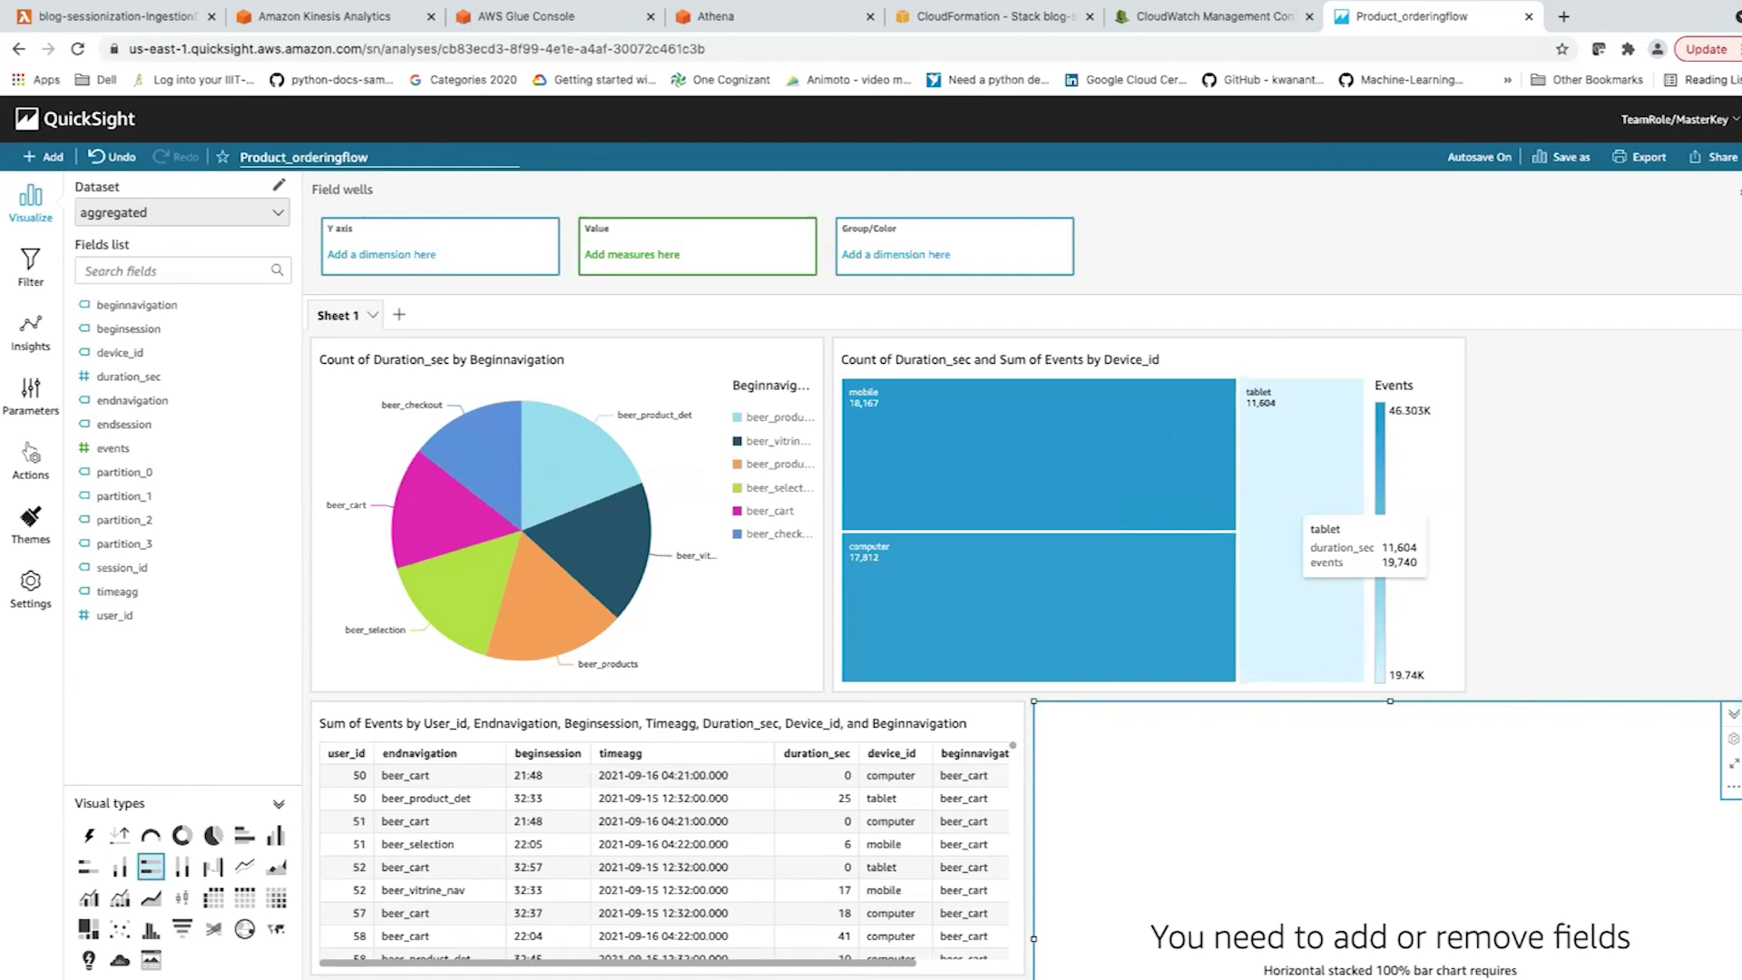
{"action": "mouse_move", "coordinate": [1148, 588]}
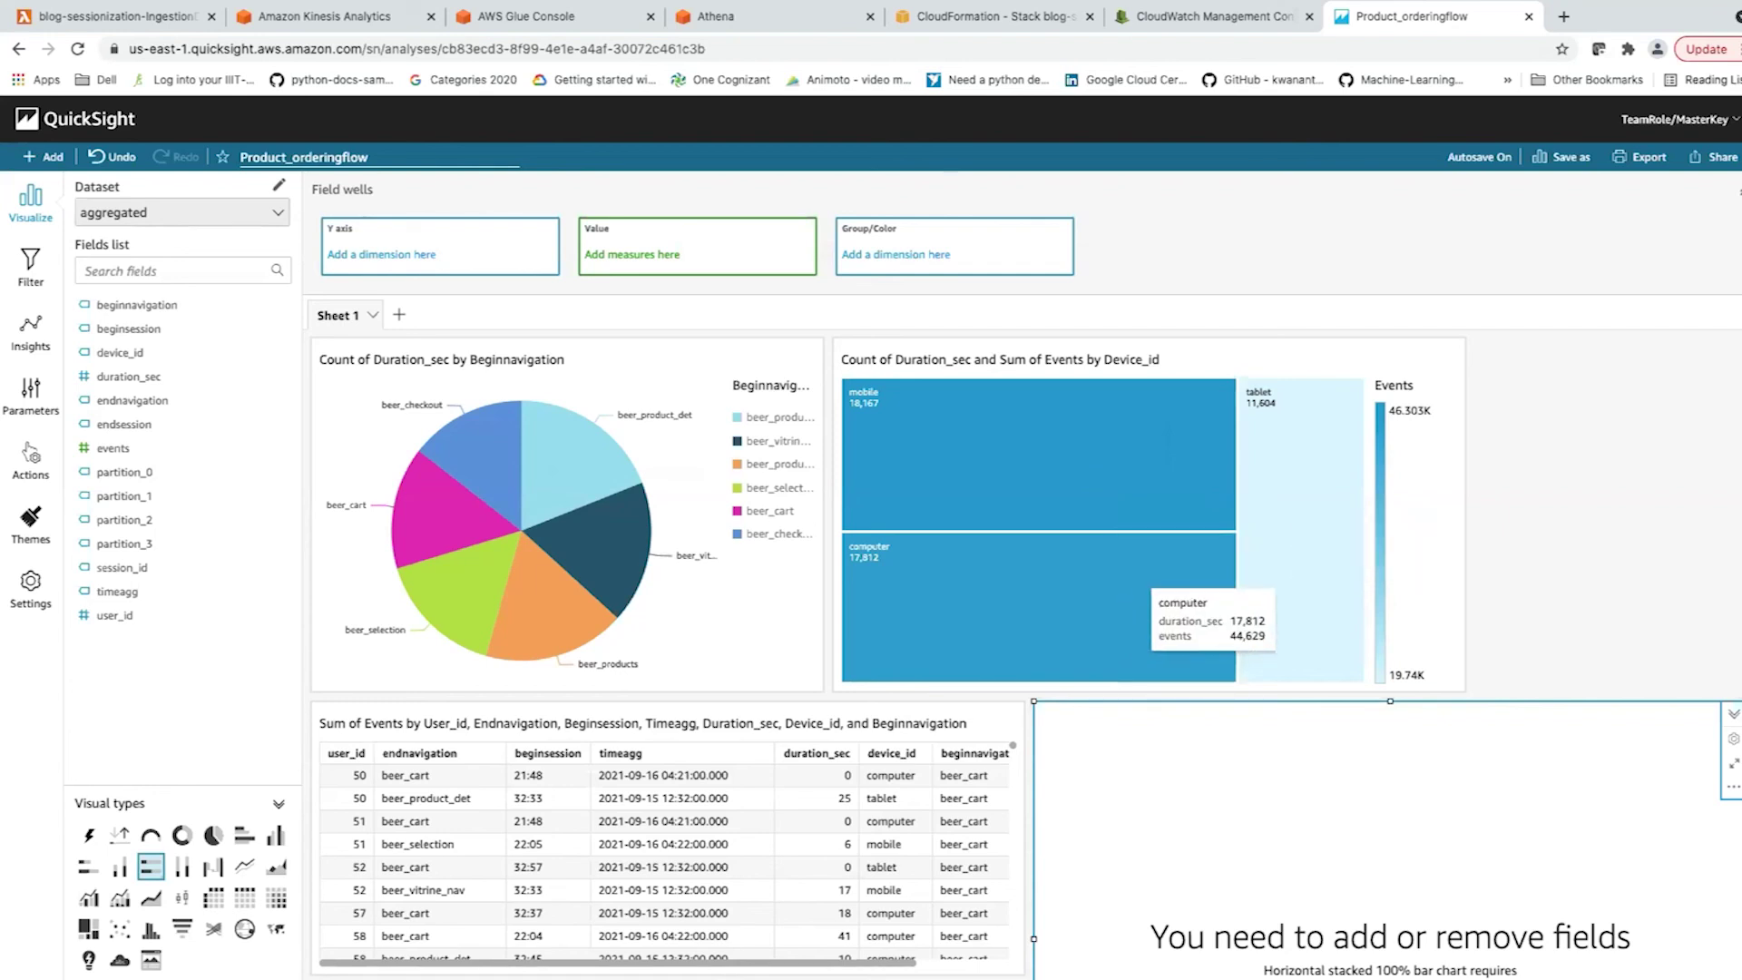
{"action": "mouse_move", "coordinate": [1039, 472]}
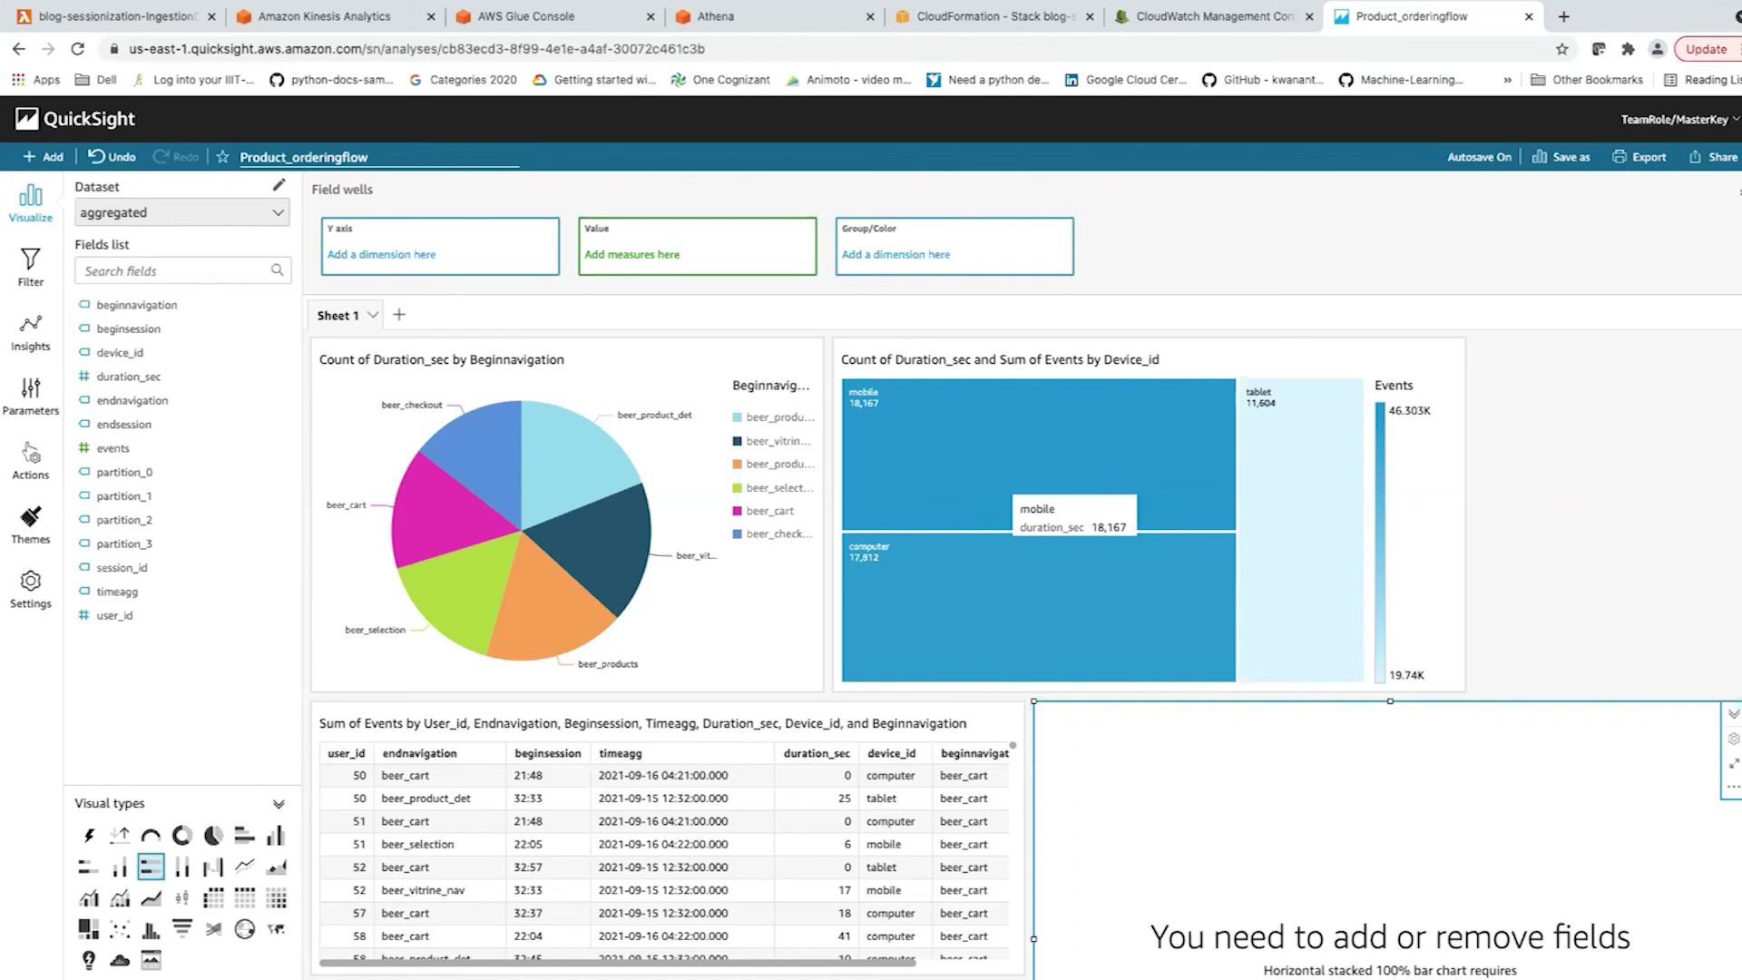
{"action": "scroll", "coordinate": [1034, 490], "scroll_direction": "down", "scroll_amount": 1}
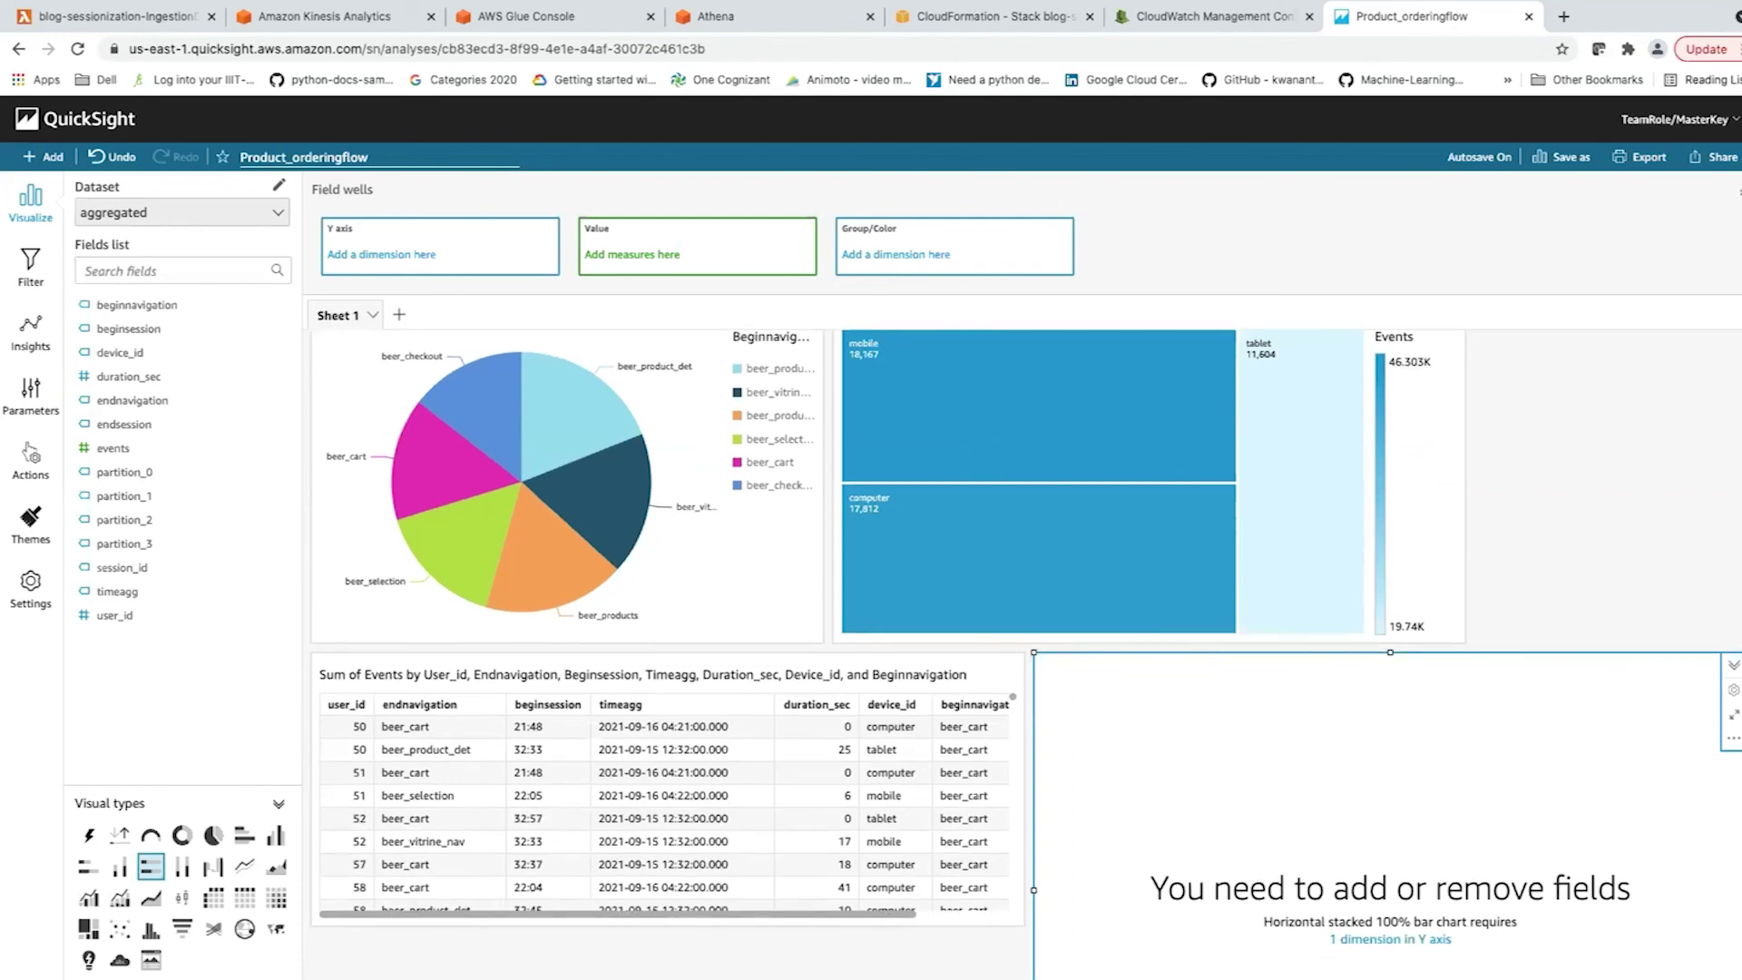
{"action": "scroll", "coordinate": [1034, 490], "scroll_direction": "down", "scroll_amount": 2}
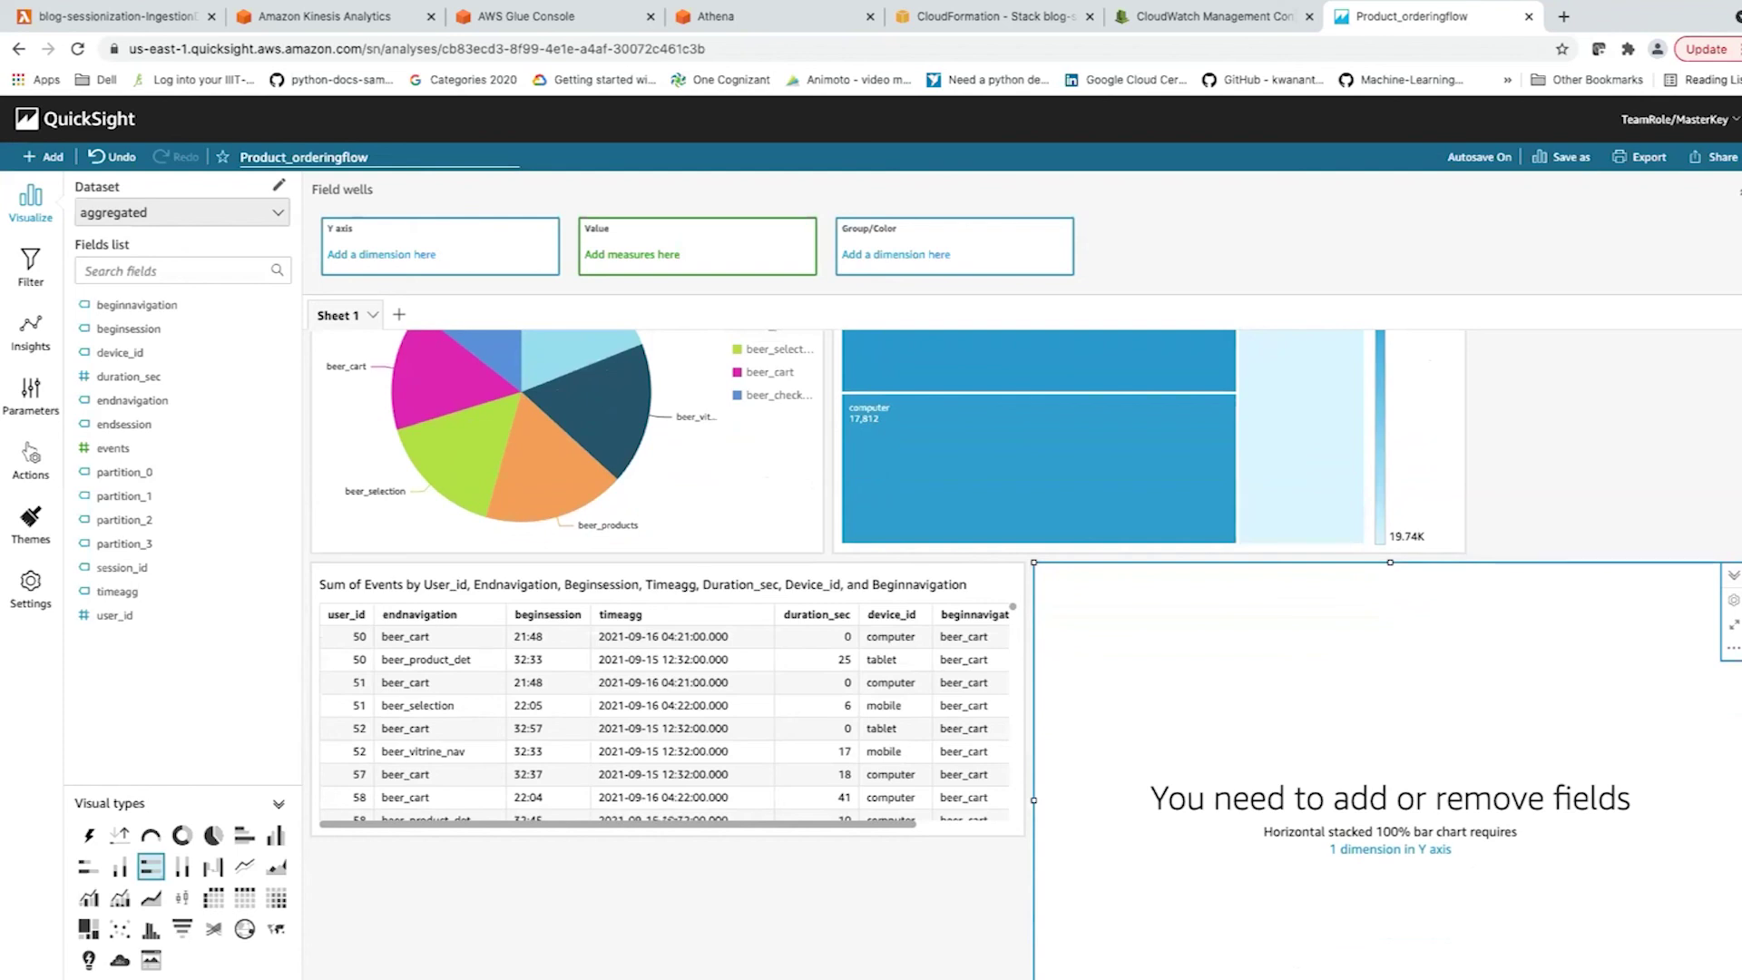
{"action": "scroll", "coordinate": [664, 717], "scroll_direction": "right", "scroll_amount": 3}
{"action": "scroll", "coordinate": [667, 717], "scroll_direction": "left", "scroll_amount": 3}
{"action": "key", "text": "Escape"}
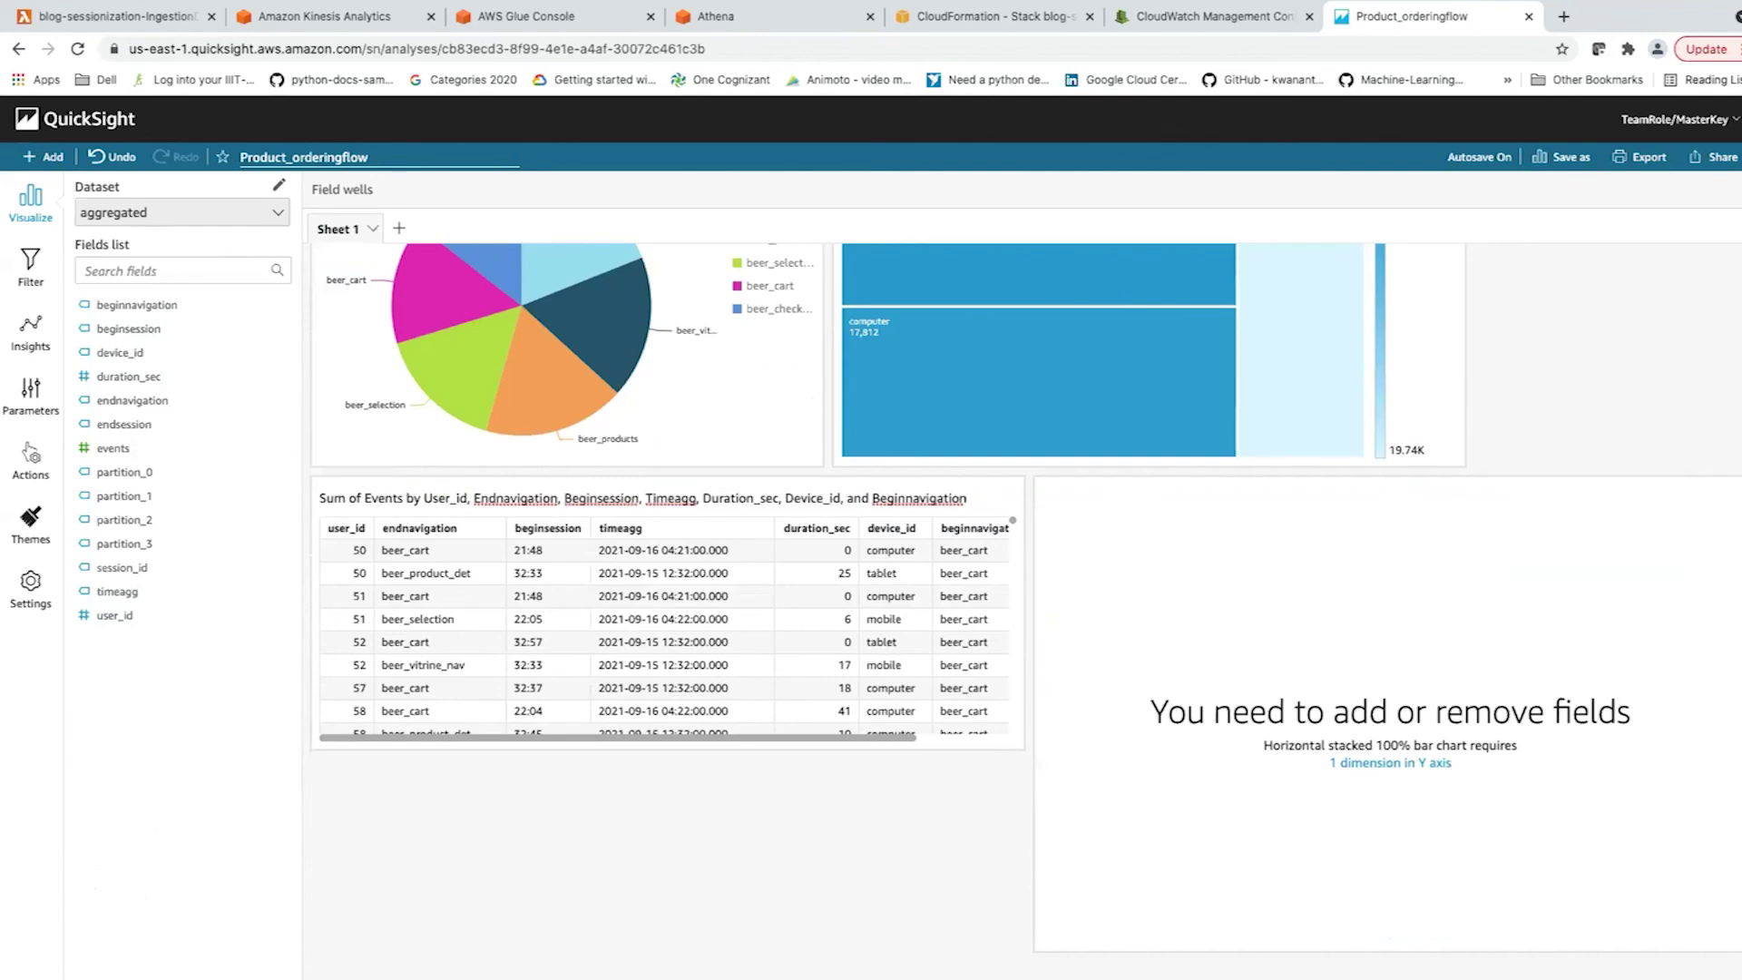
Publish Product_orderingflow as a new dashboard called 'product flow'.
{"action": "left_click", "coordinate": [1712, 156]}
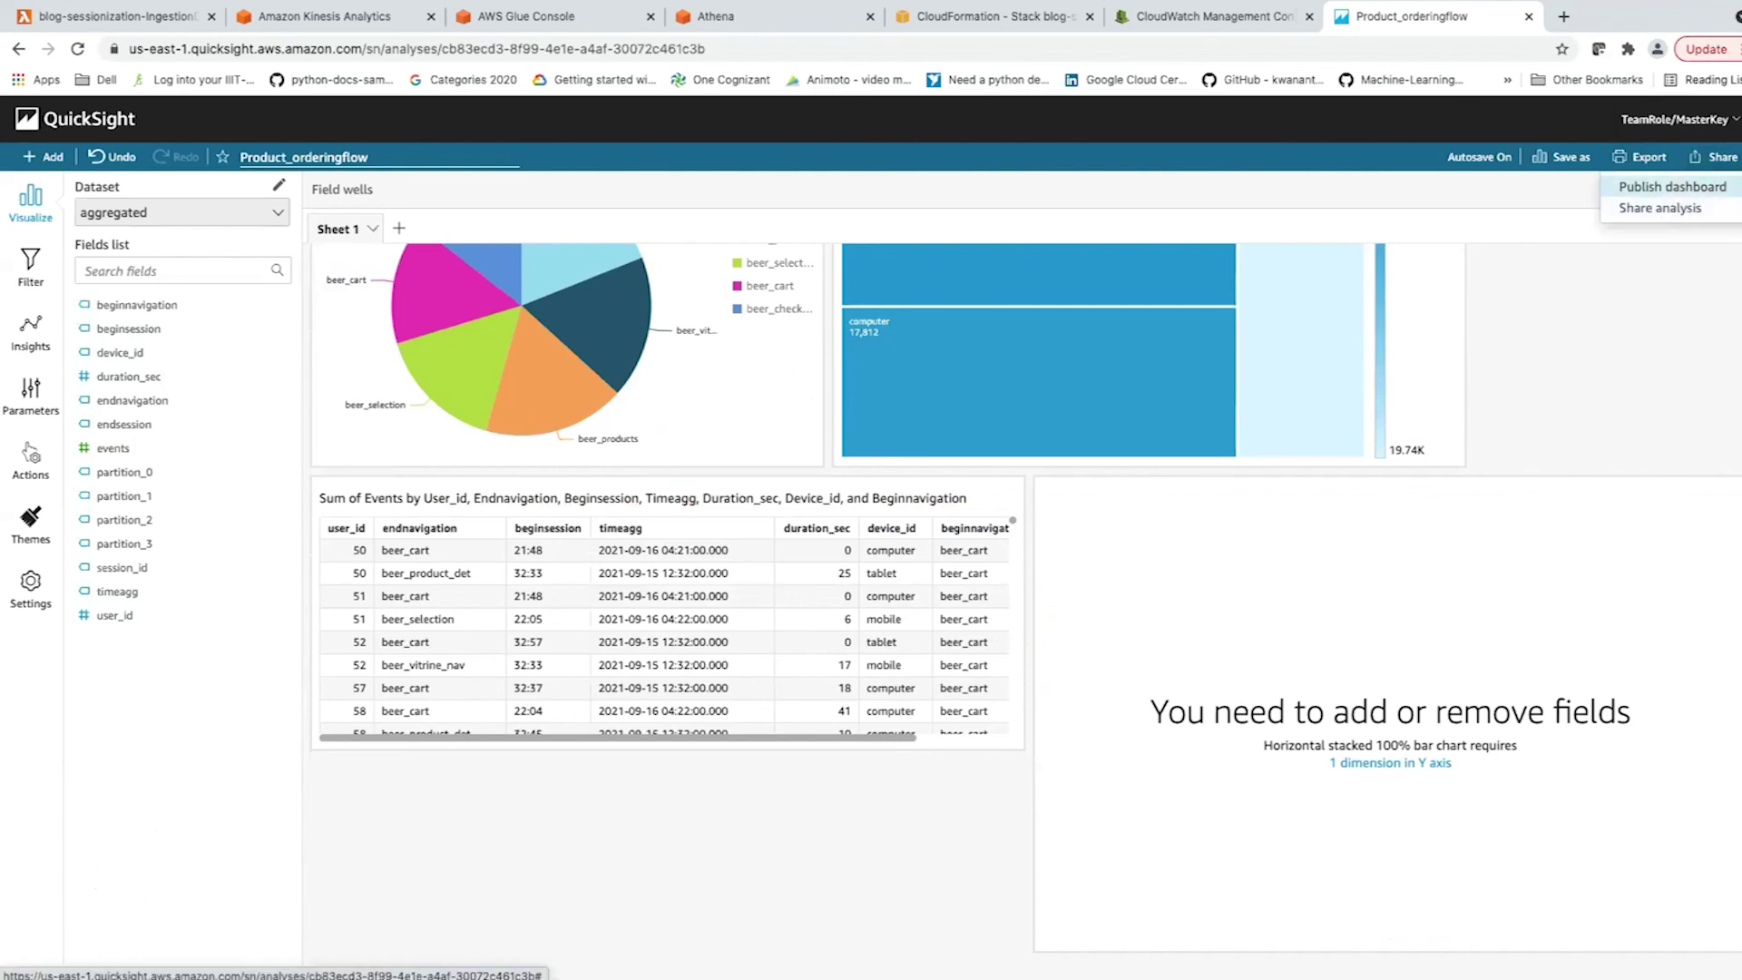
{"action": "left_click", "coordinate": [1672, 187]}
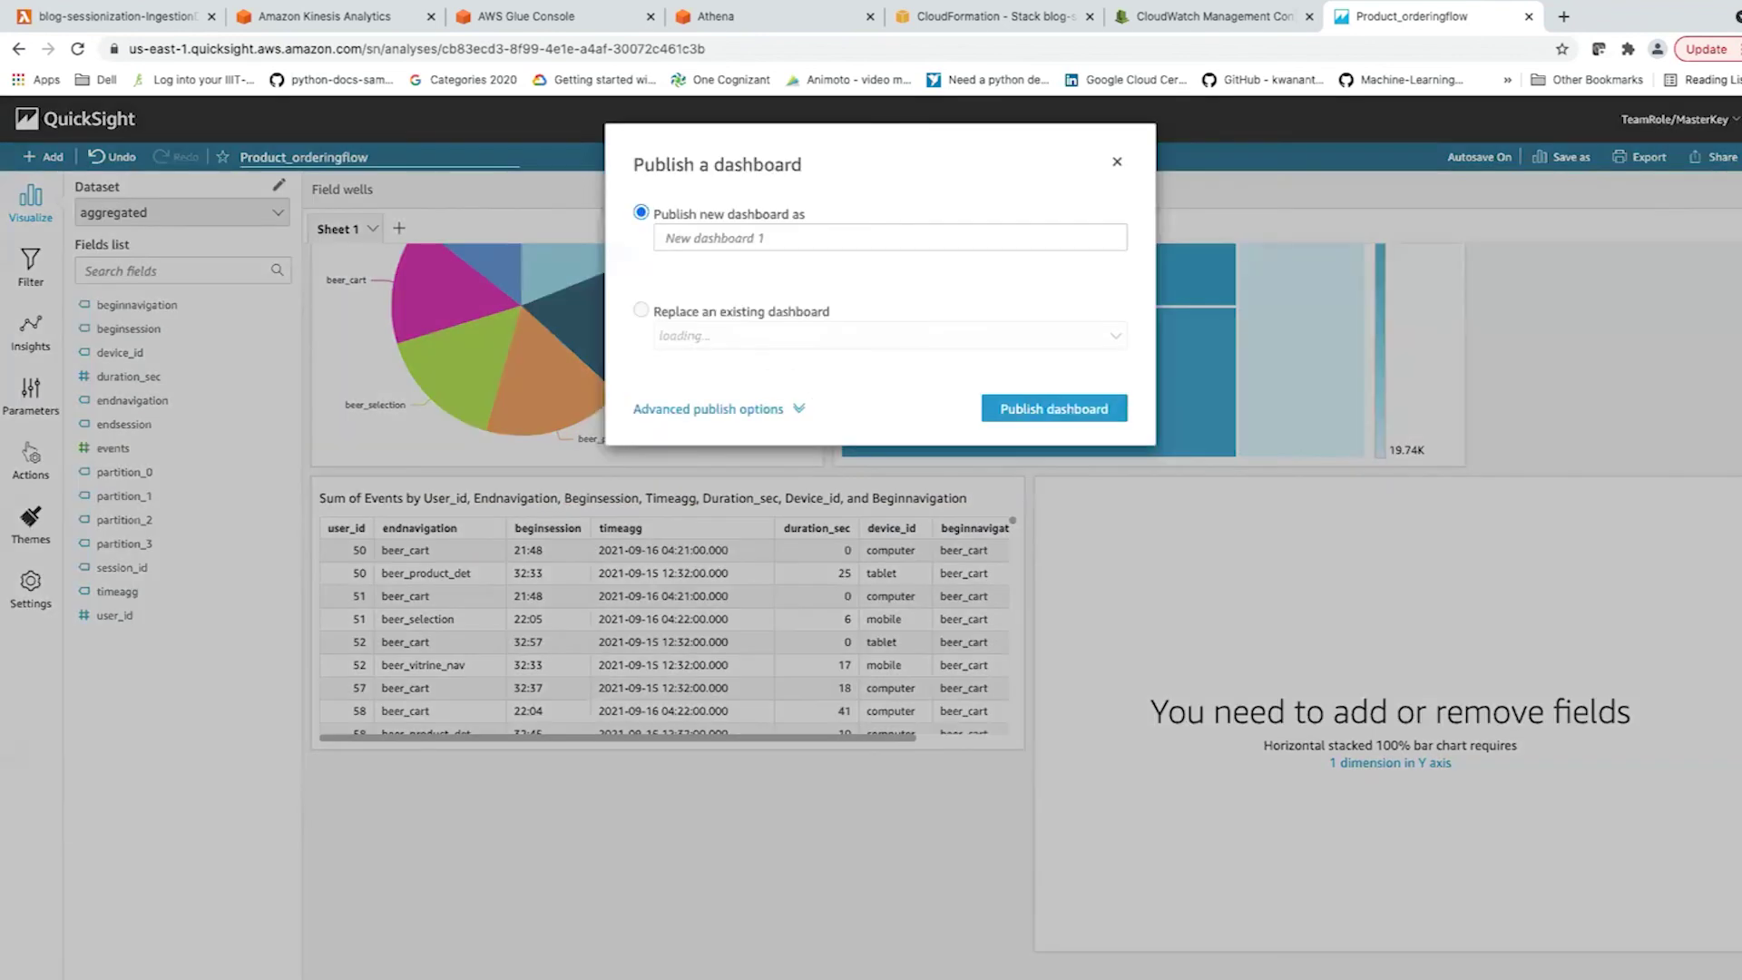
{"action": "left_click", "coordinate": [889, 238]}
{"action": "type", "text": "product"}
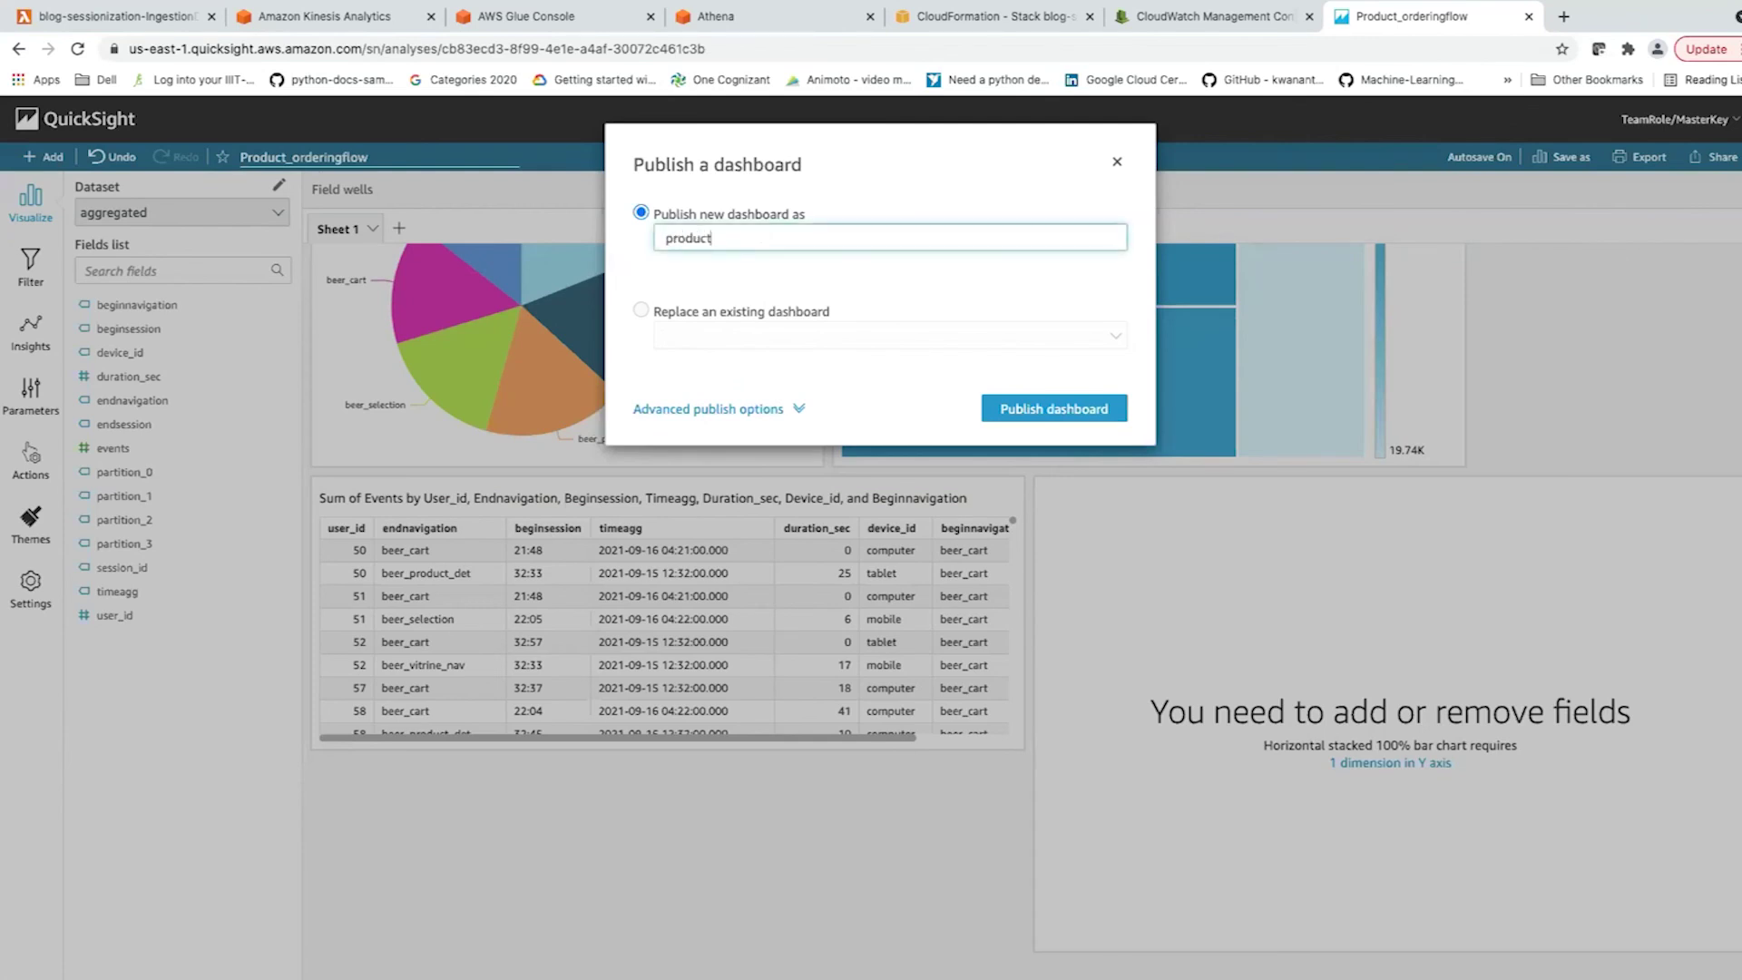
{"action": "type", "text": " flow"}
{"action": "key", "text": "Return"}
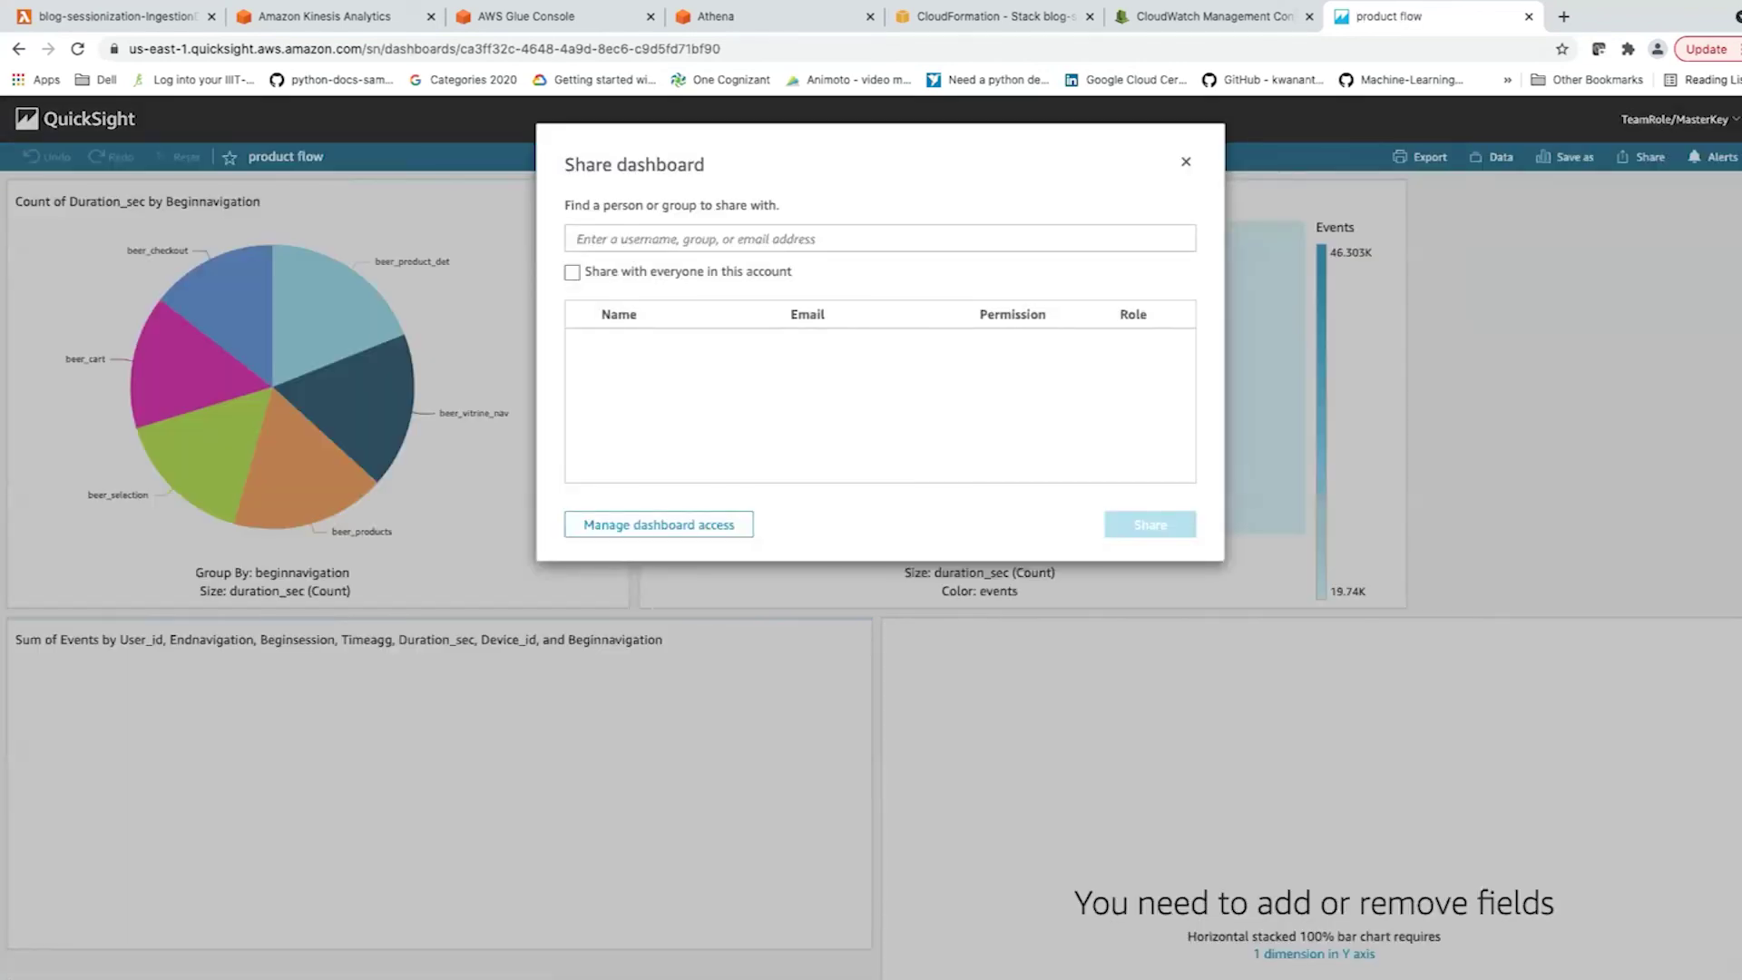
Search for a user's e-mail to share 'product flow', then close the dialog and go home.
{"action": "left_click", "coordinate": [577, 239]}
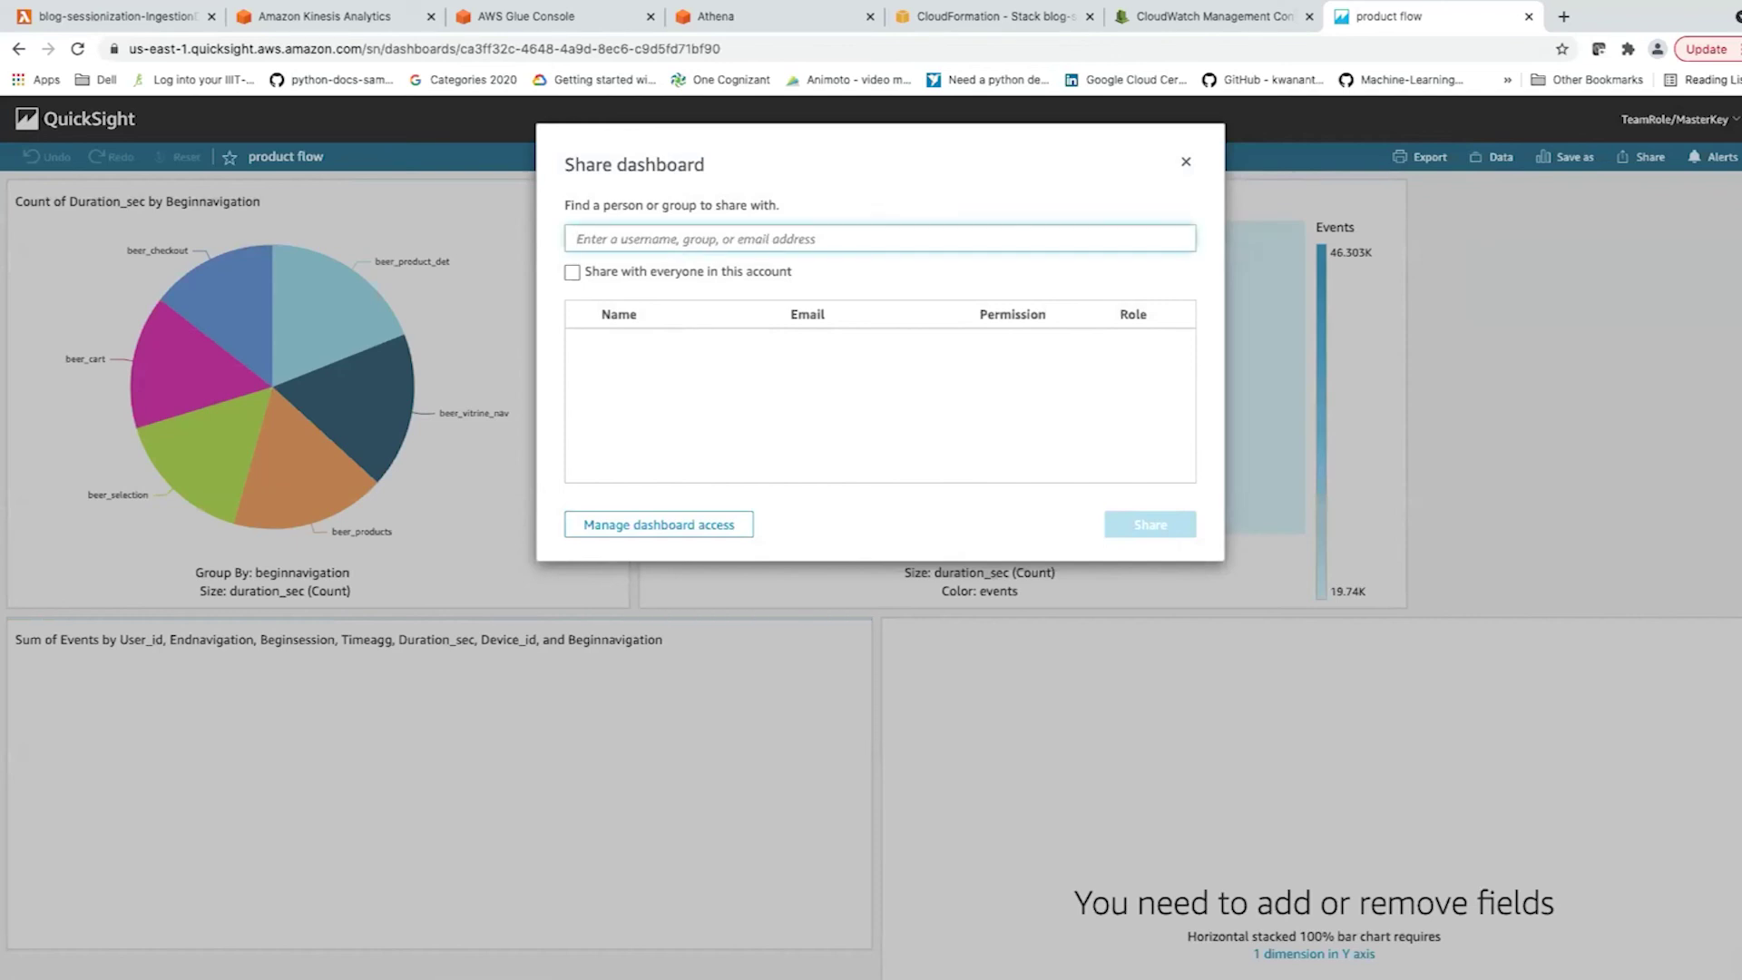
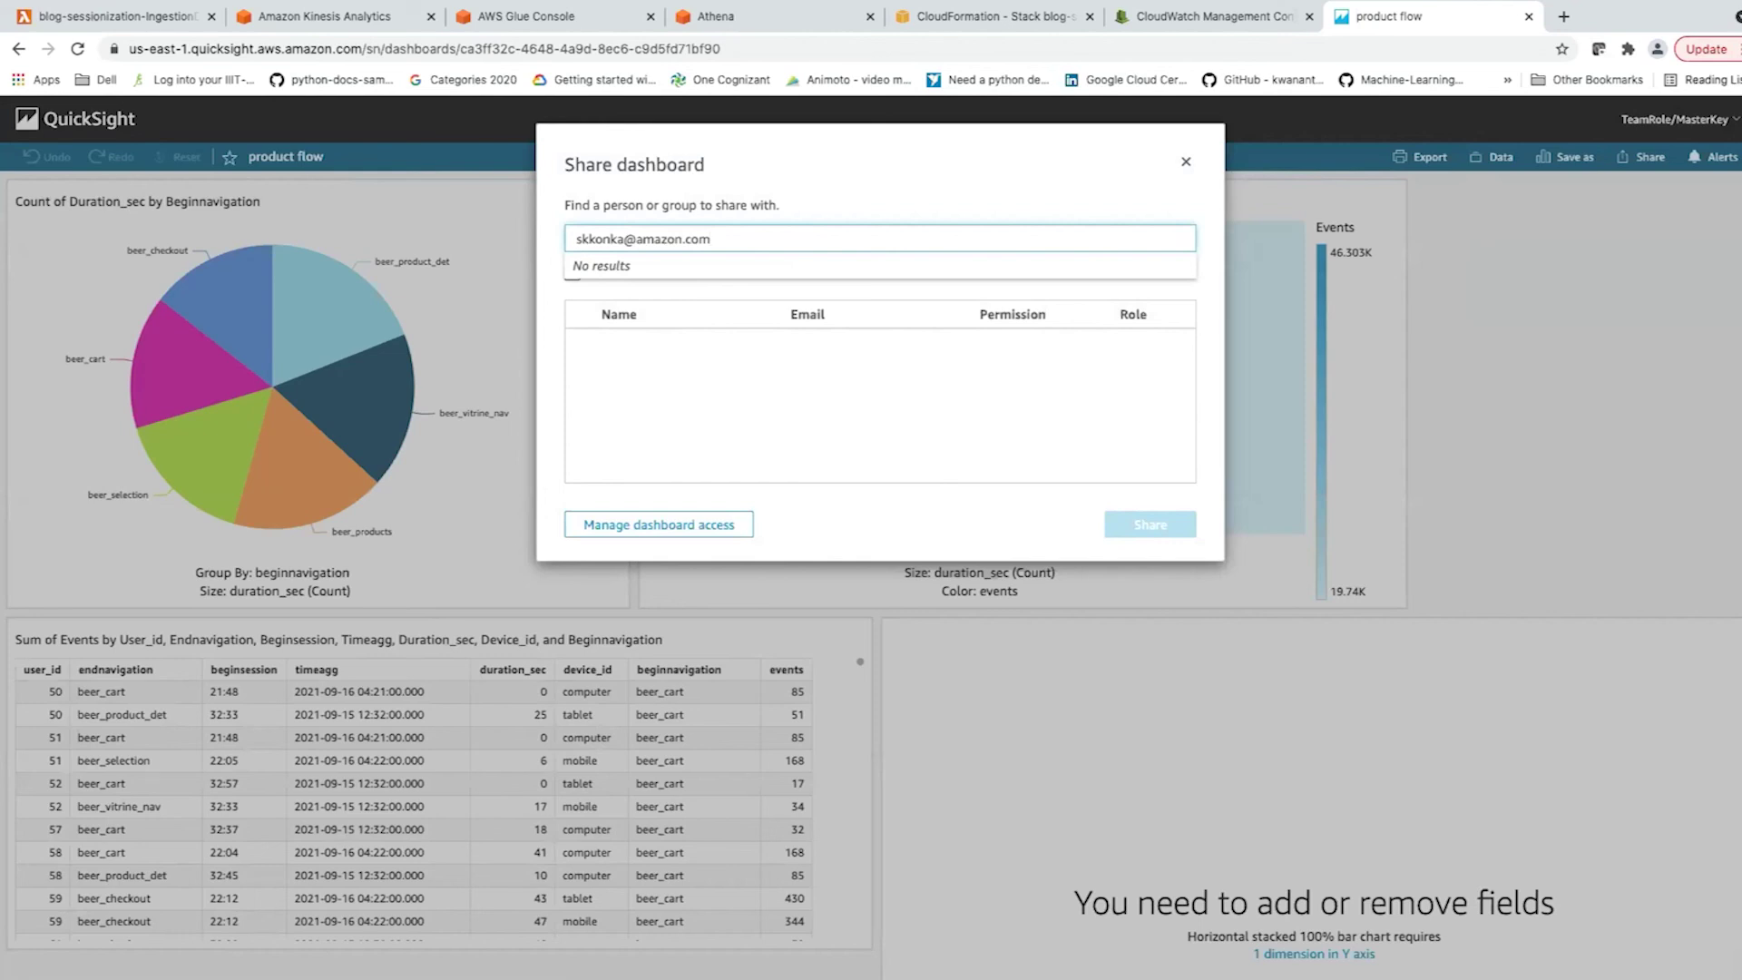
{"action": "left_click", "coordinate": [1186, 162]}
{"action": "left_click", "coordinate": [76, 118]}
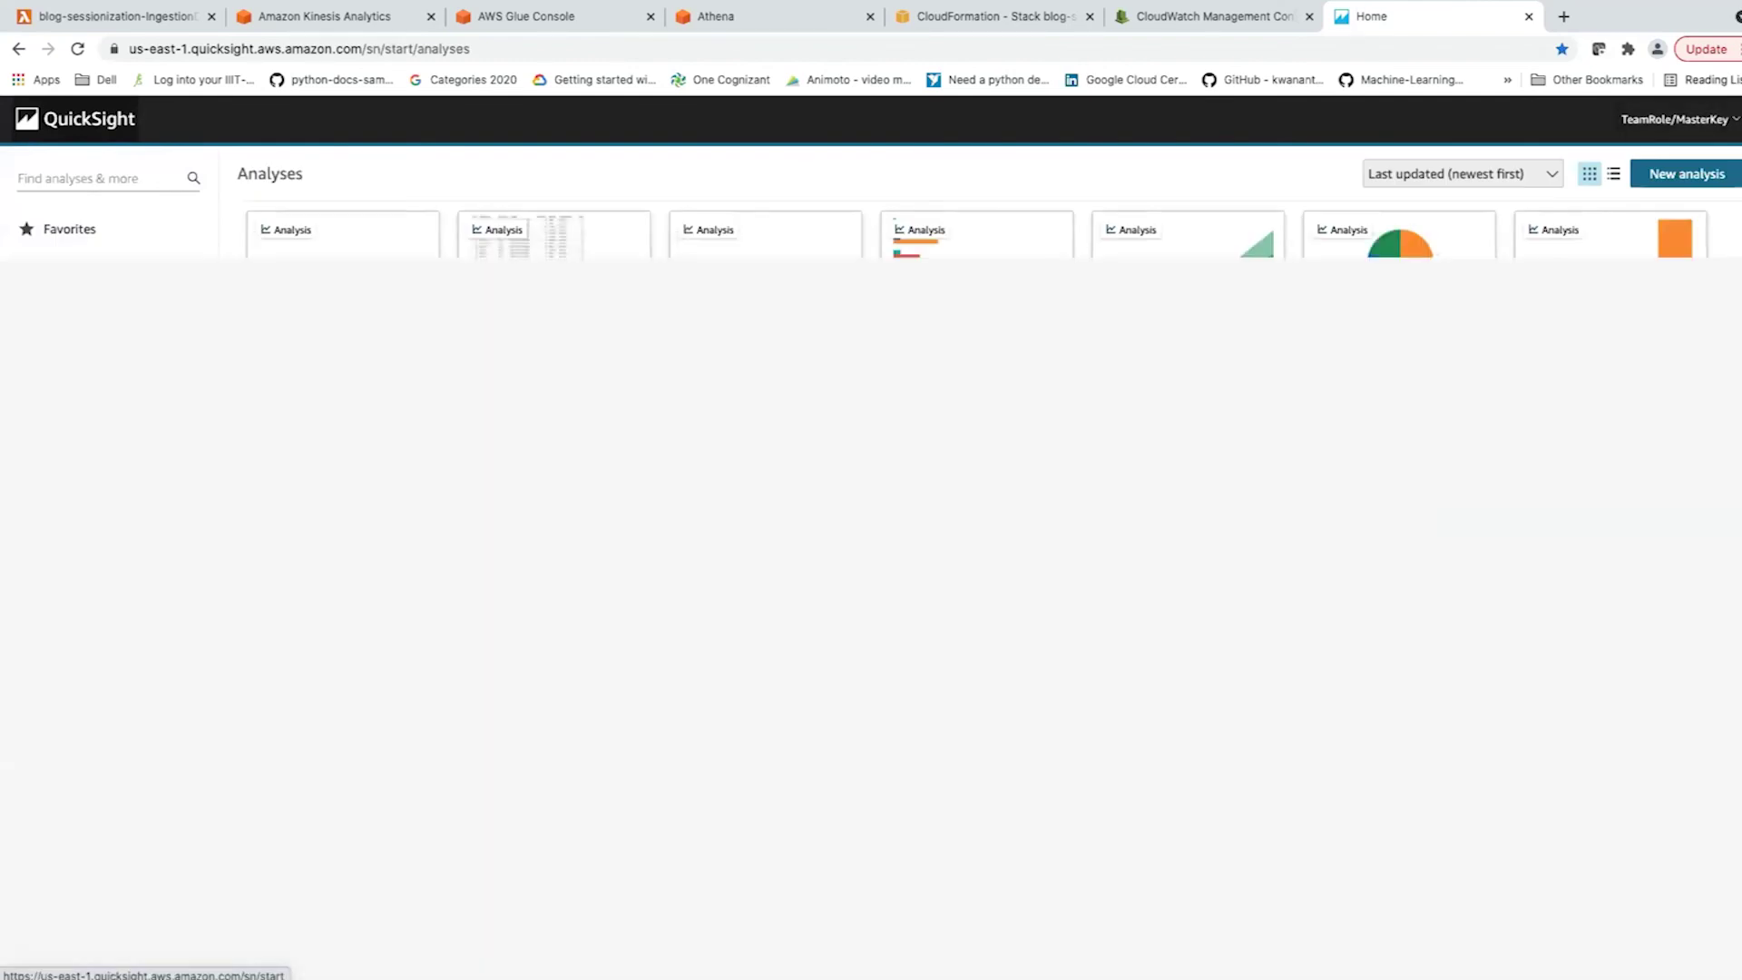
Open Manage QuickSight, review subscription details and users, and cancel the Invite users dialog.
{"action": "left_click", "coordinate": [1675, 118]}
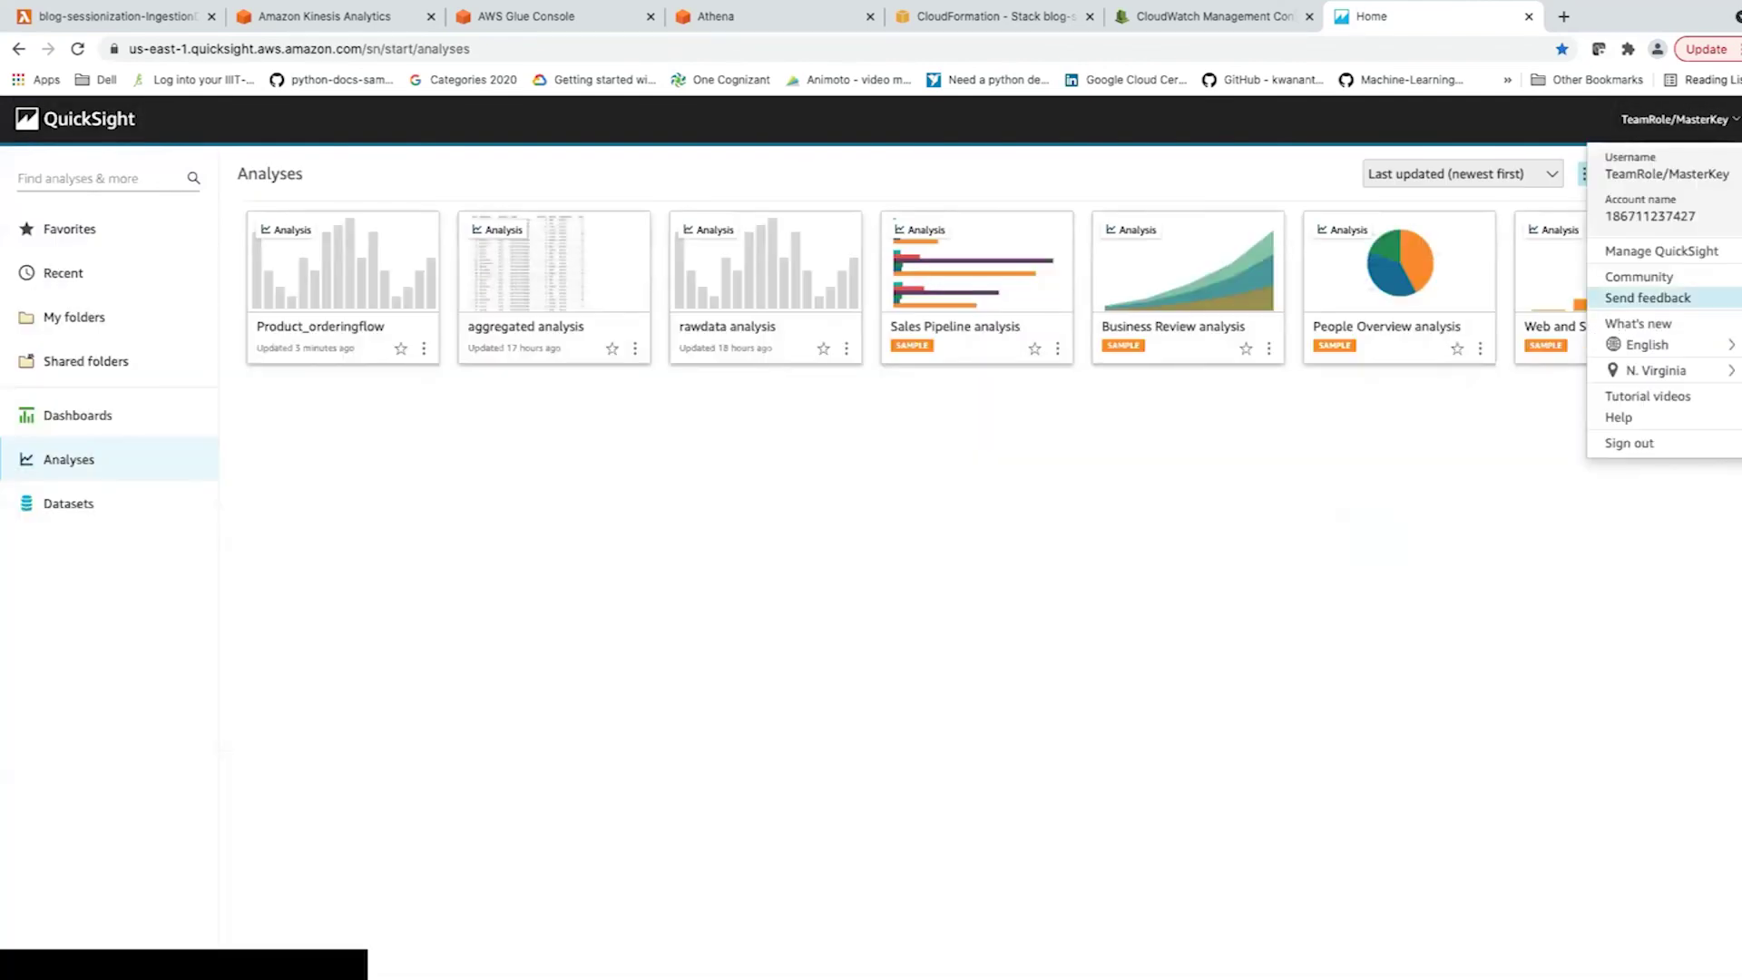
{"action": "left_click", "coordinate": [1661, 250]}
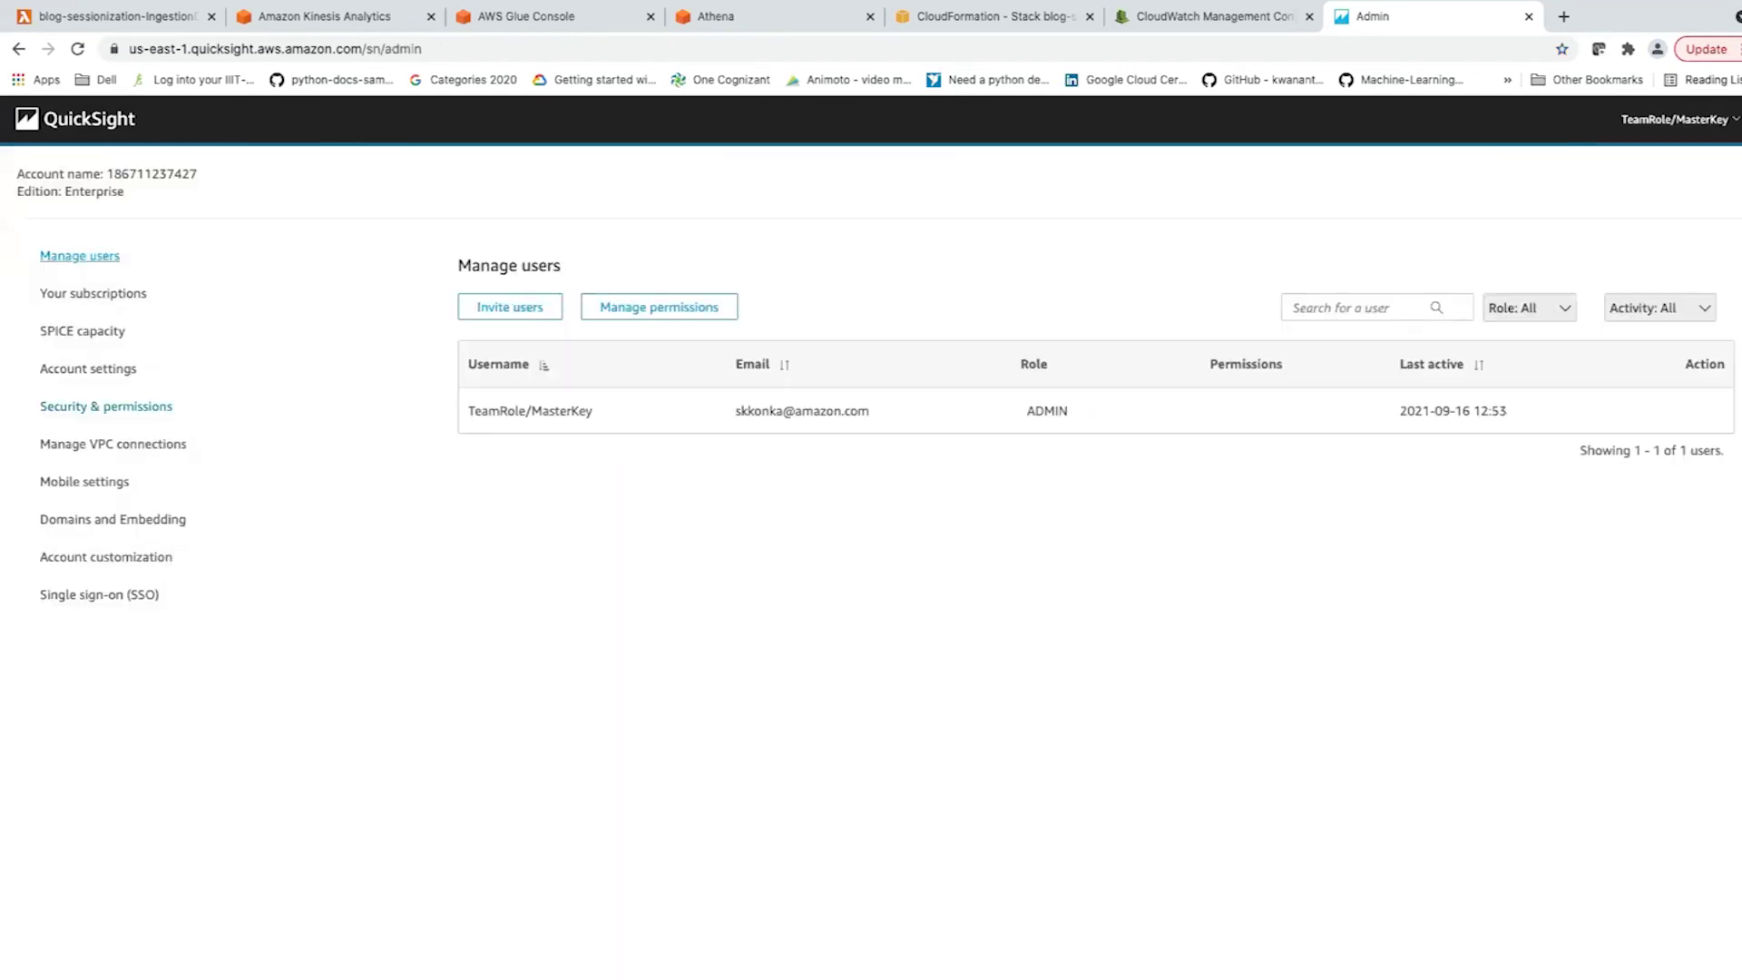
{"action": "left_click", "coordinate": [93, 293]}
{"action": "left_click", "coordinate": [80, 256]}
{"action": "left_click", "coordinate": [510, 306]}
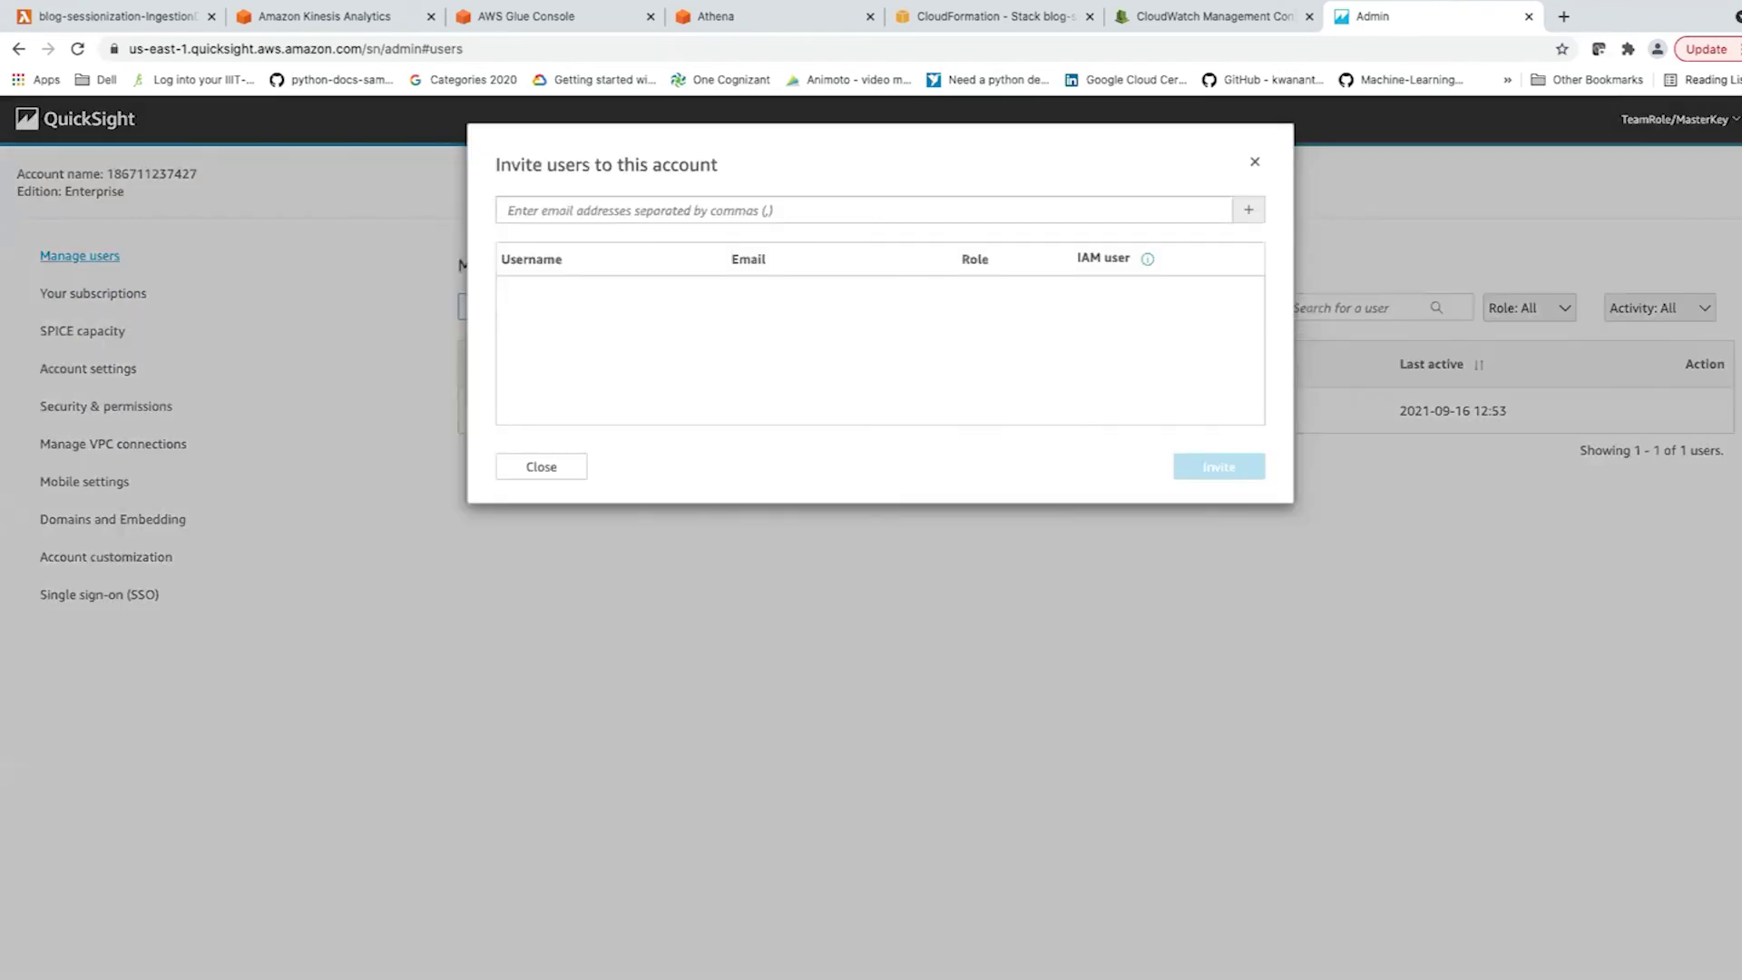
{"action": "left_click", "coordinate": [1255, 162]}
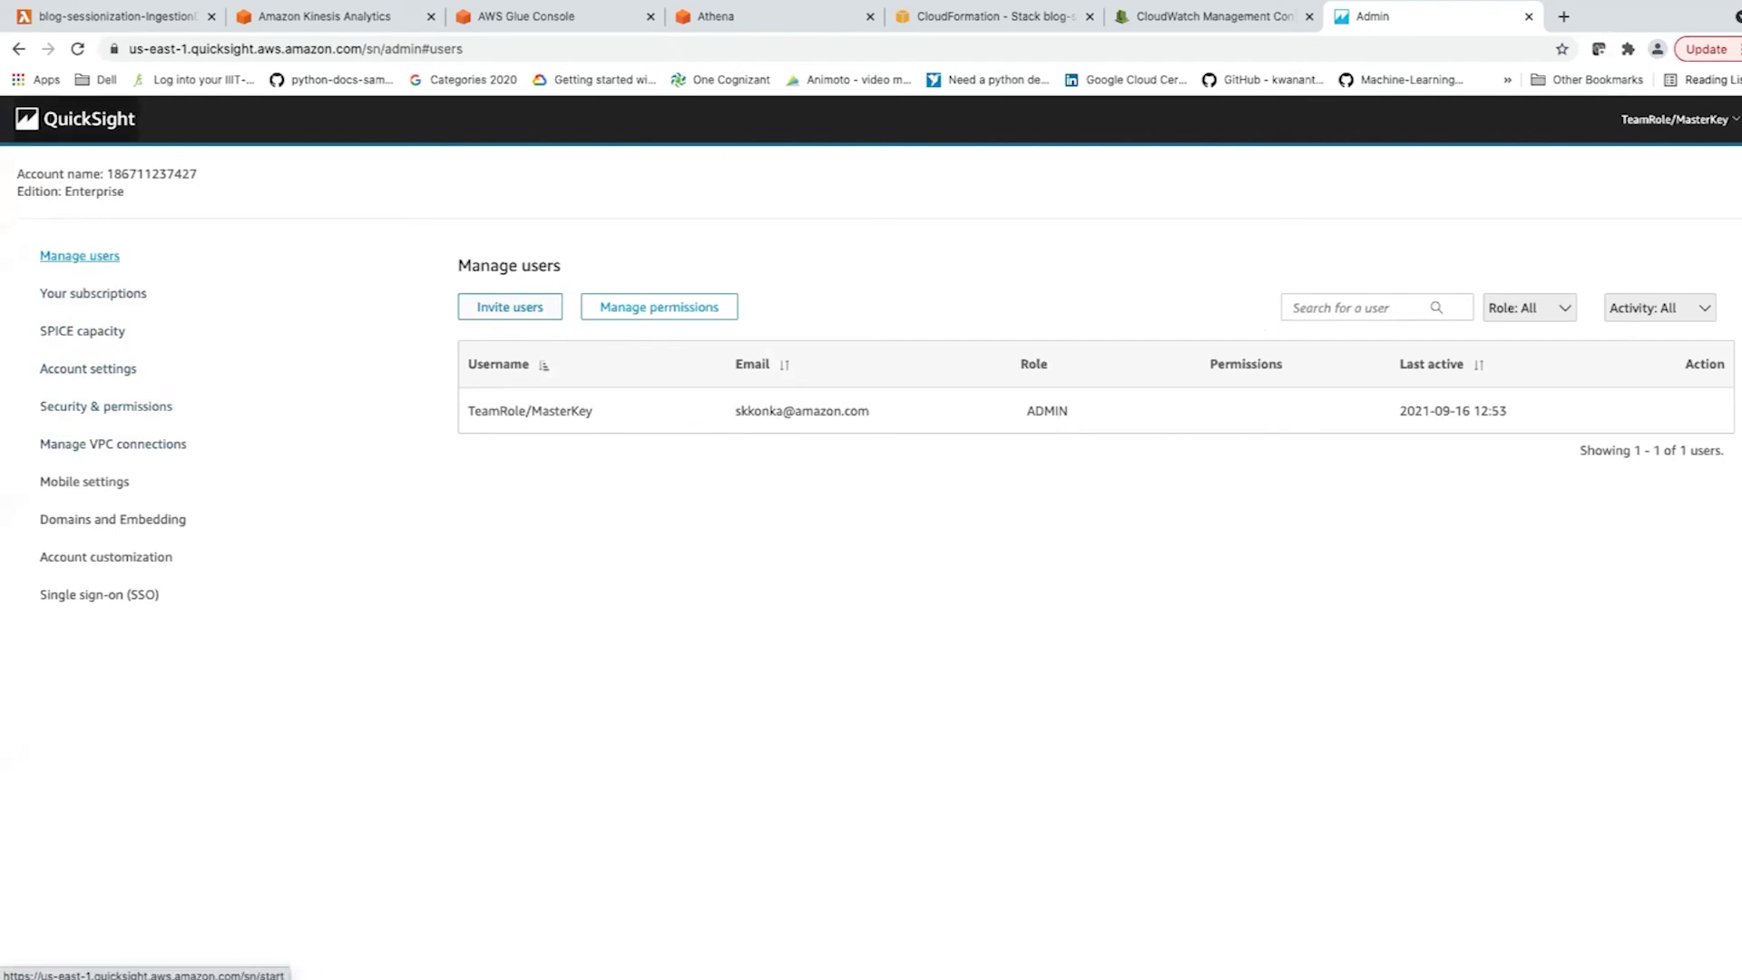
Check SPICE capacity, VPC connections, and the Domains and Embedding settings.
{"action": "left_click", "coordinate": [82, 332]}
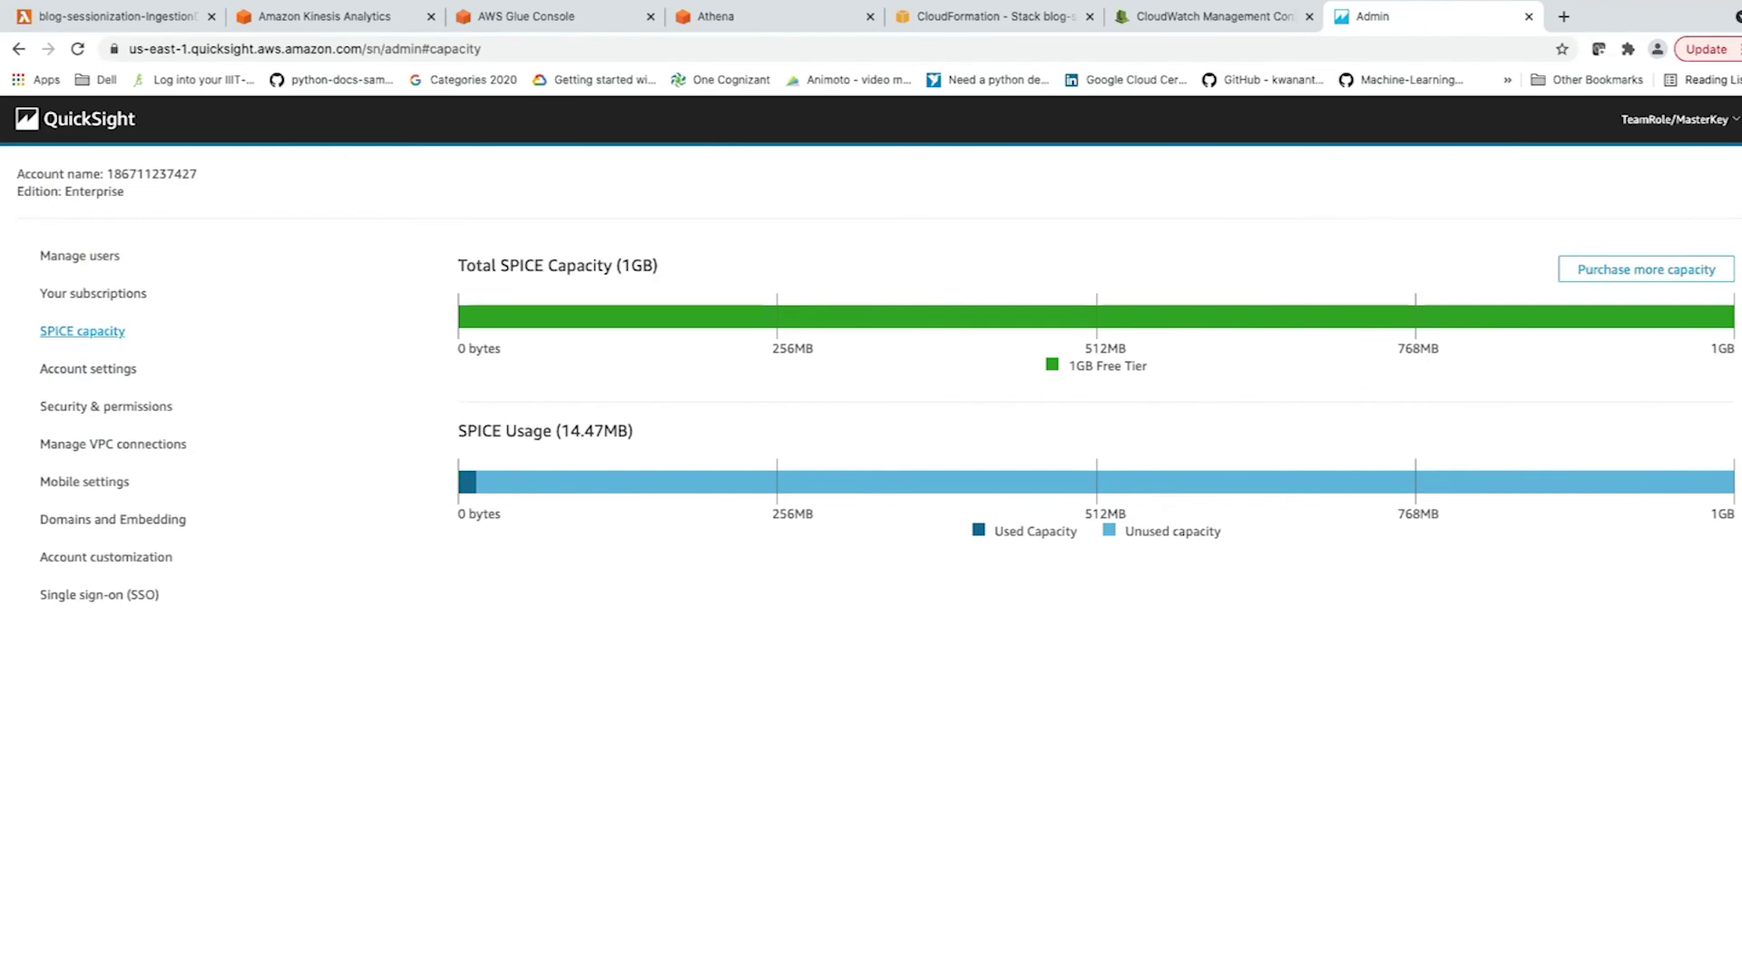
{"action": "left_click", "coordinate": [113, 443]}
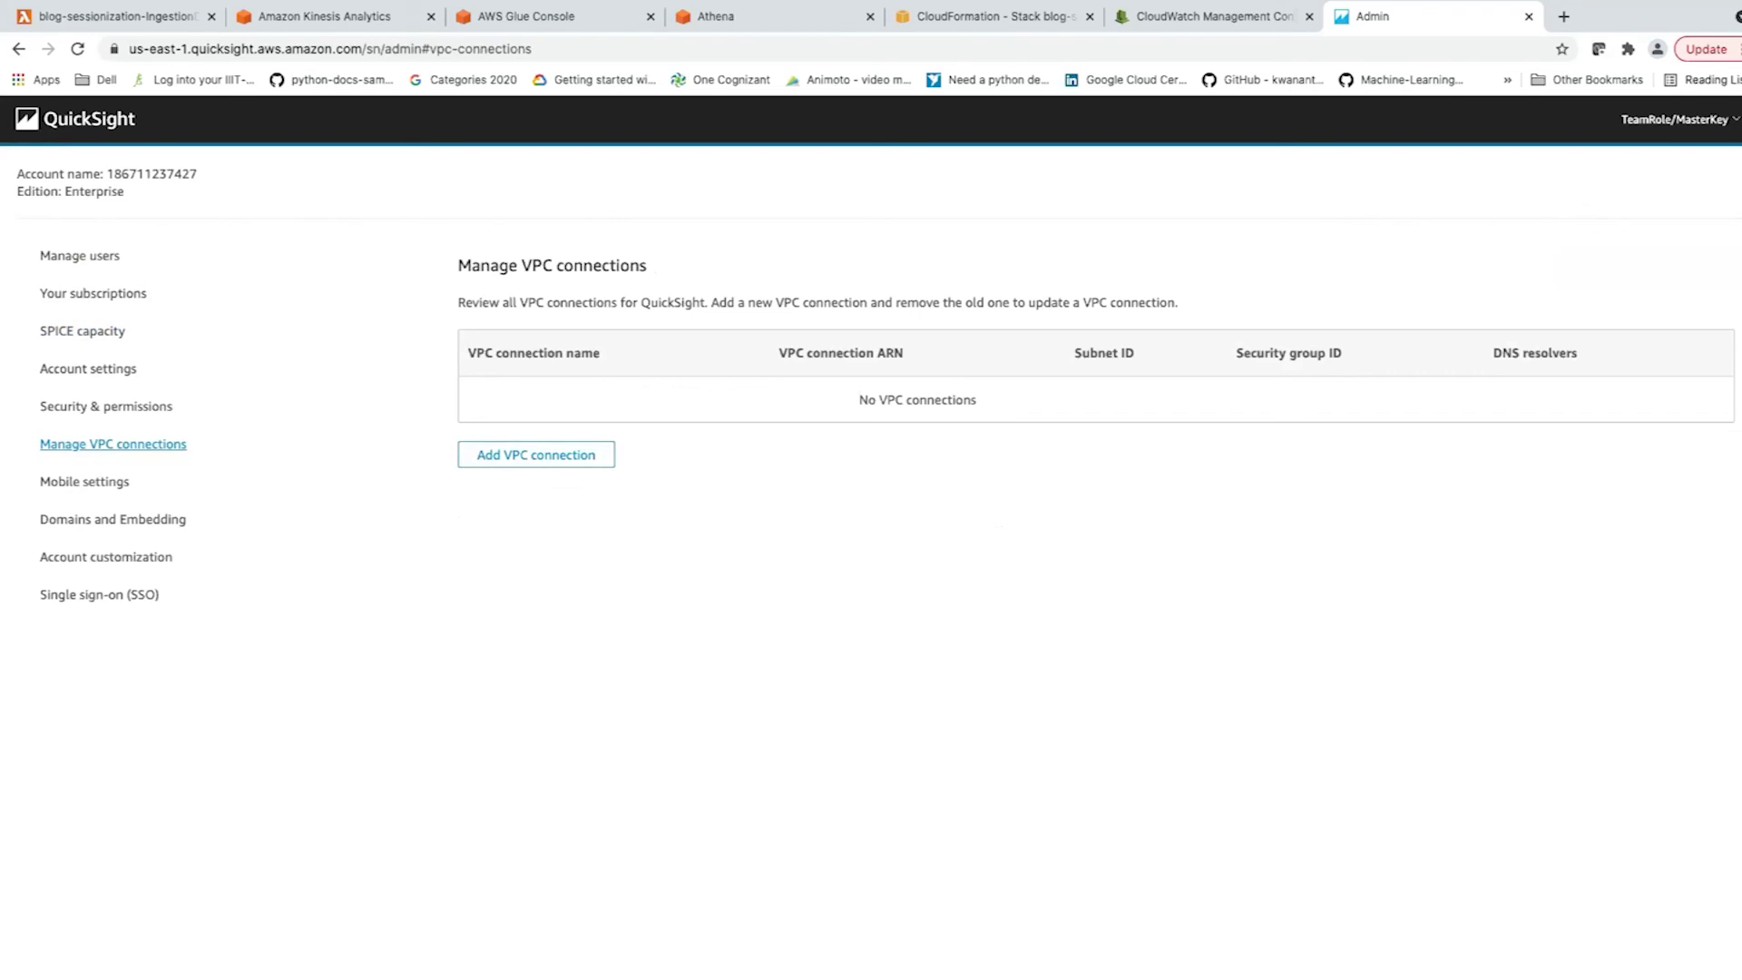
{"action": "left_click", "coordinate": [112, 519]}
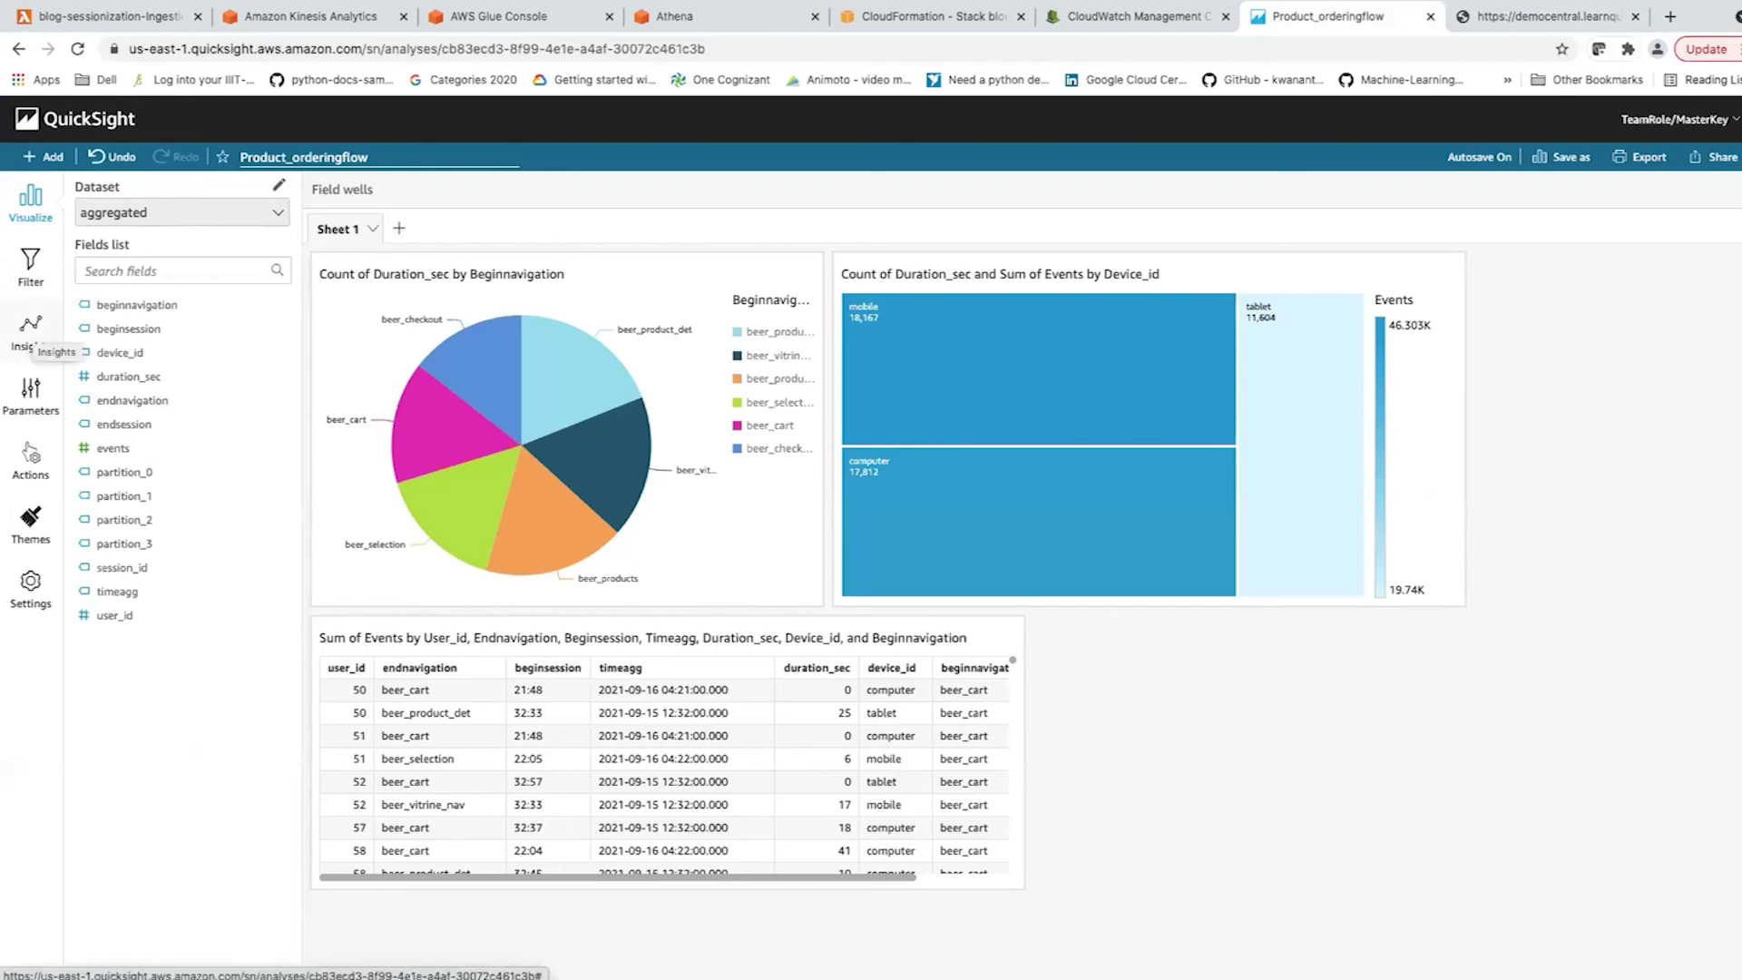
Build a pivot table from beginnavigation, beginsession, device_id, duration_sec and endsession, then show insights.
{"action": "left_click", "coordinate": [30, 331]}
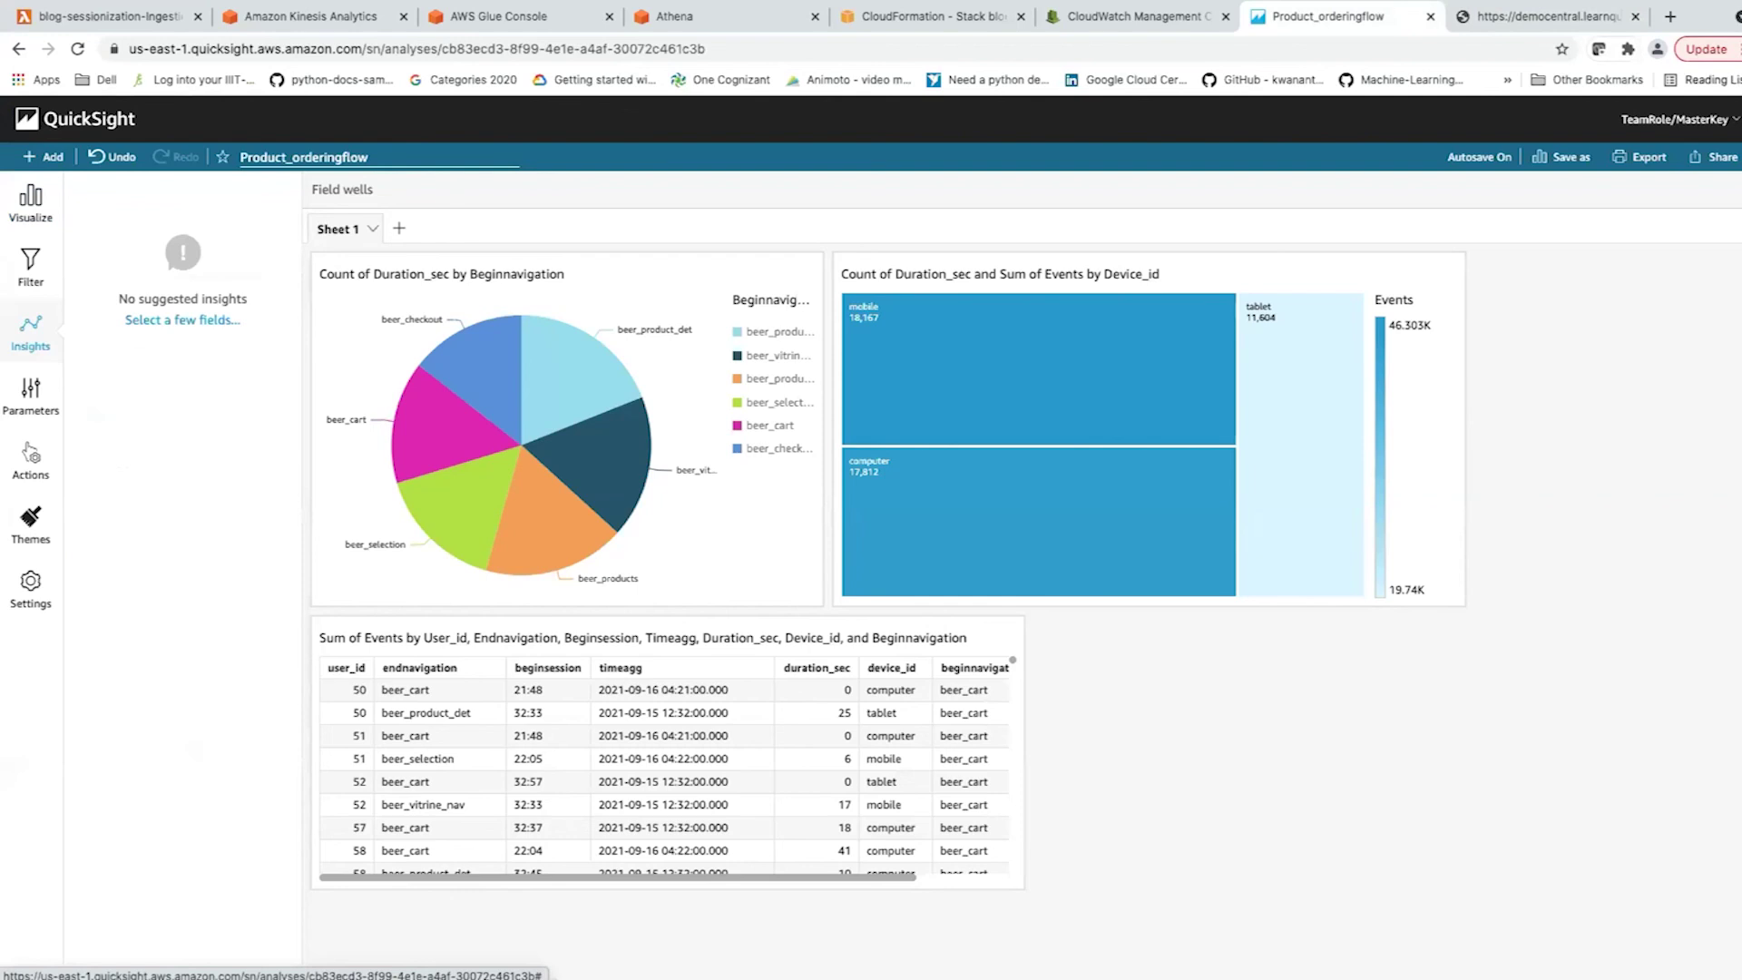
{"action": "left_click", "coordinate": [182, 320]}
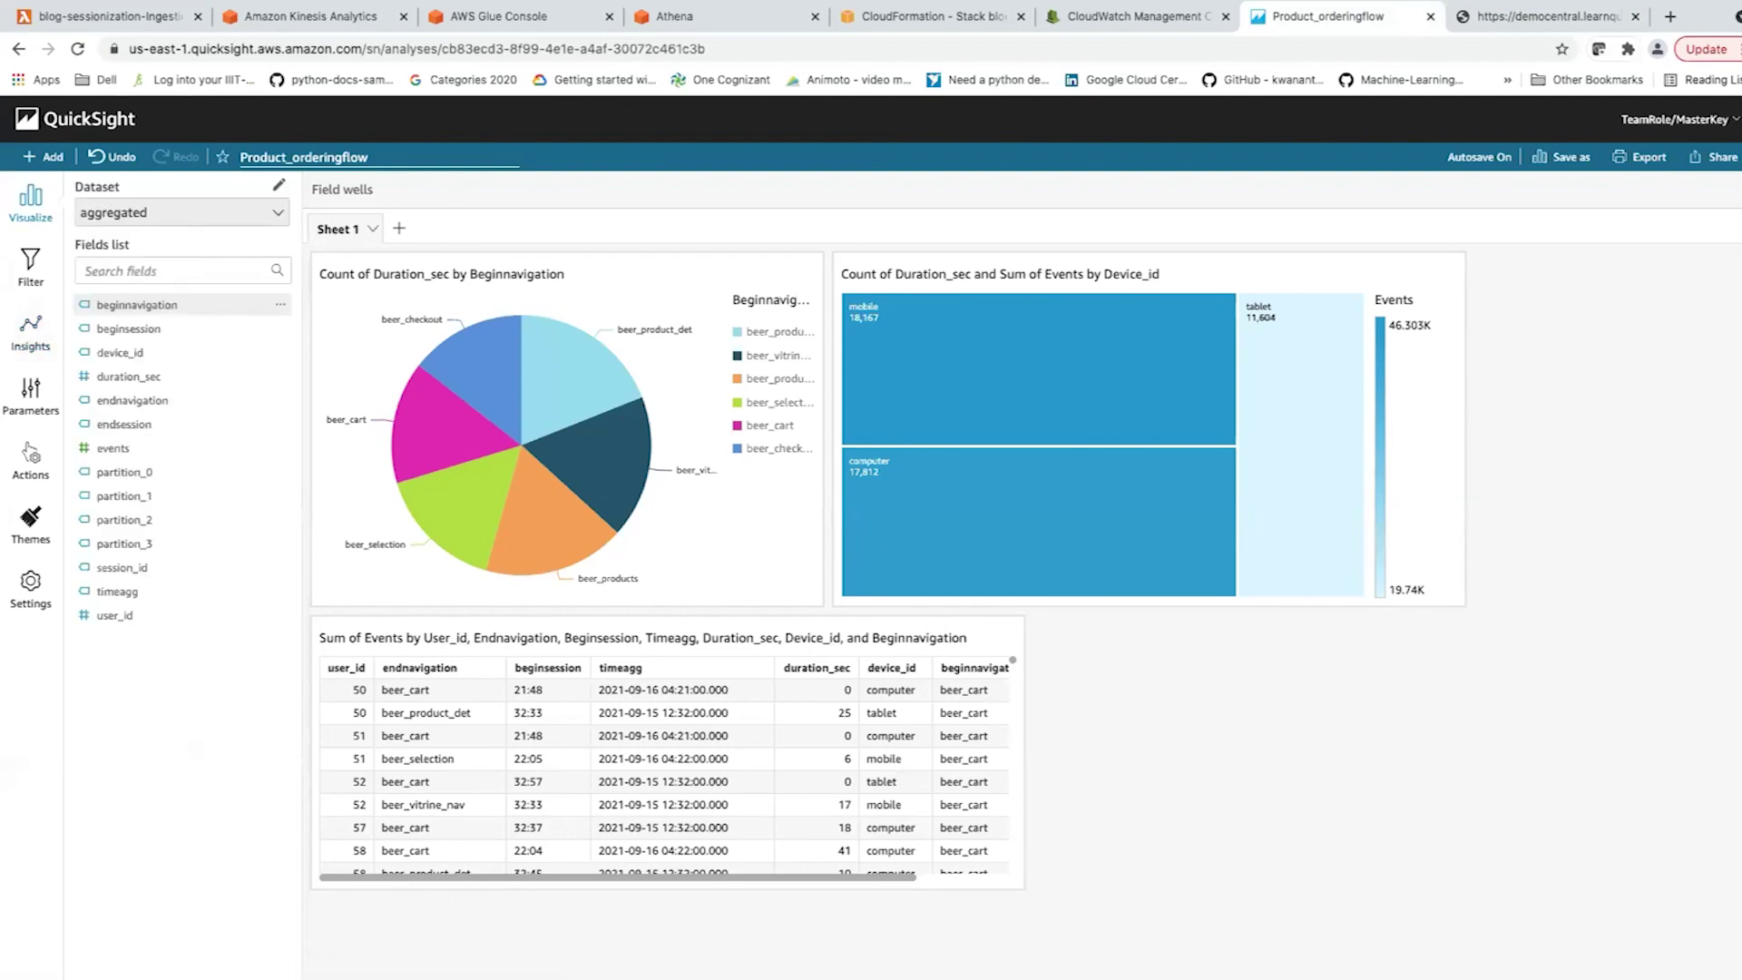
{"action": "left_click", "coordinate": [136, 305]}
{"action": "left_click", "coordinate": [137, 328]}
{"action": "left_click", "coordinate": [120, 352]}
{"action": "left_click", "coordinate": [129, 376]}
{"action": "left_click", "coordinate": [124, 423]}
{"action": "left_click", "coordinate": [31, 331]}
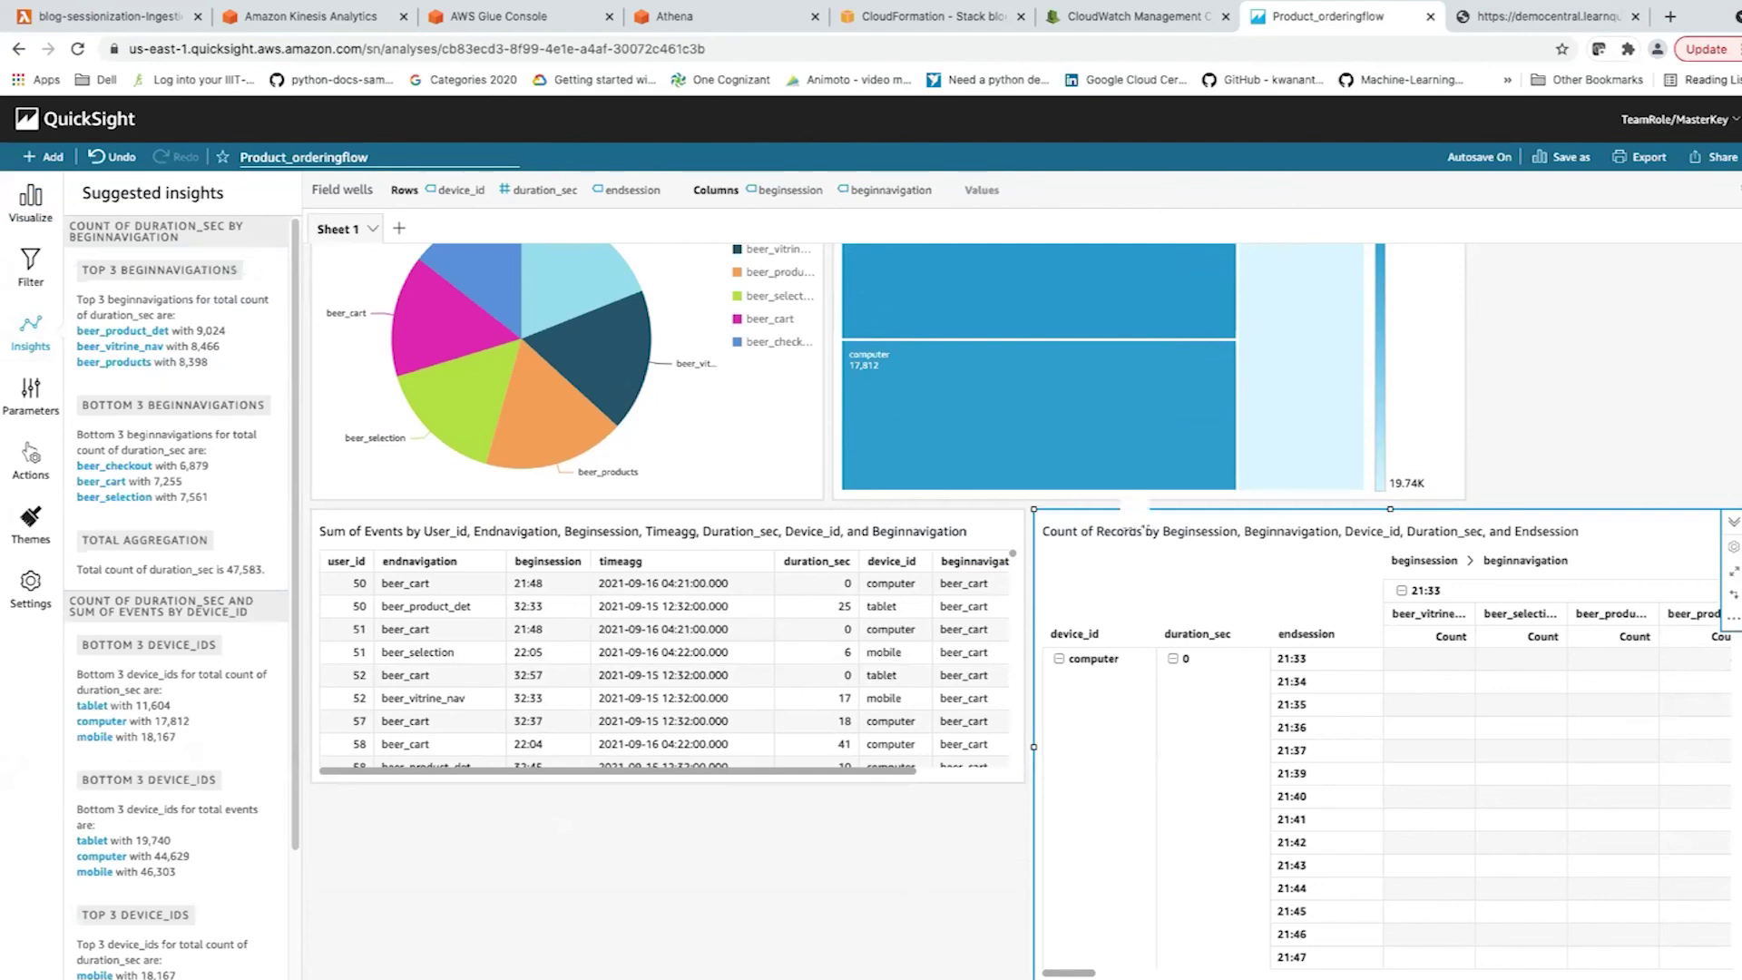
Add the Total aggregation insight visual and shrink its height.
{"action": "left_click", "coordinate": [231, 539]}
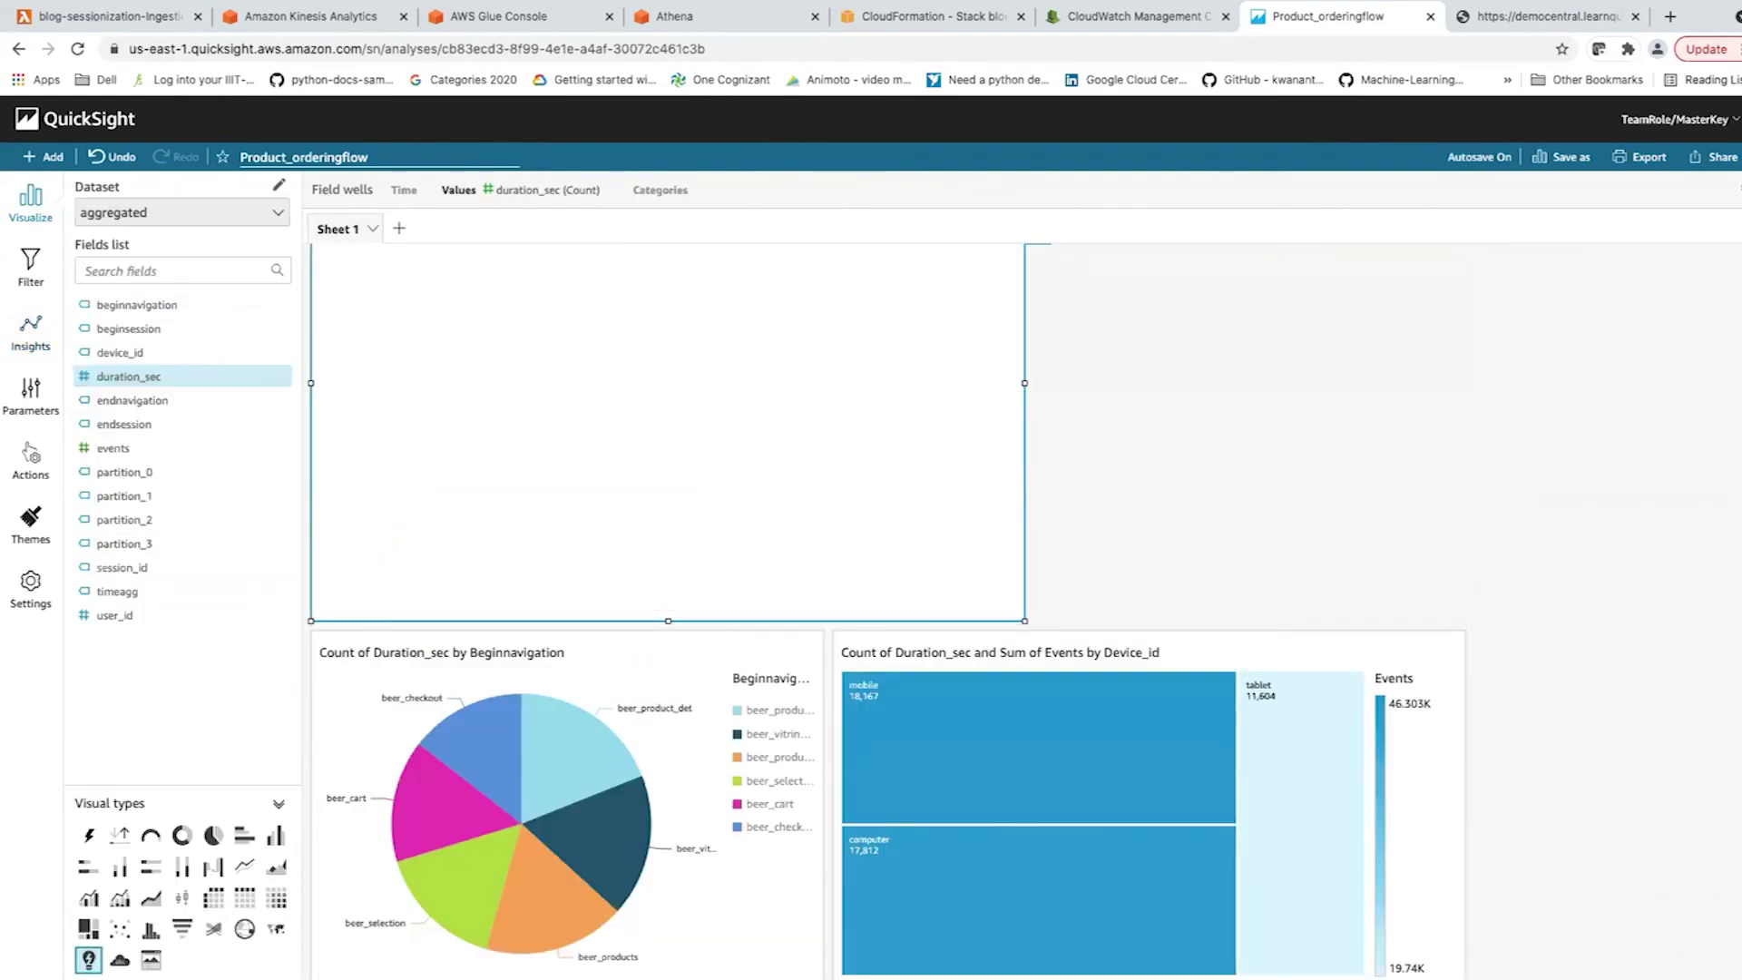
{"action": "left_click_drag", "start_coordinate": [668, 621], "coordinate": [668, 420]}
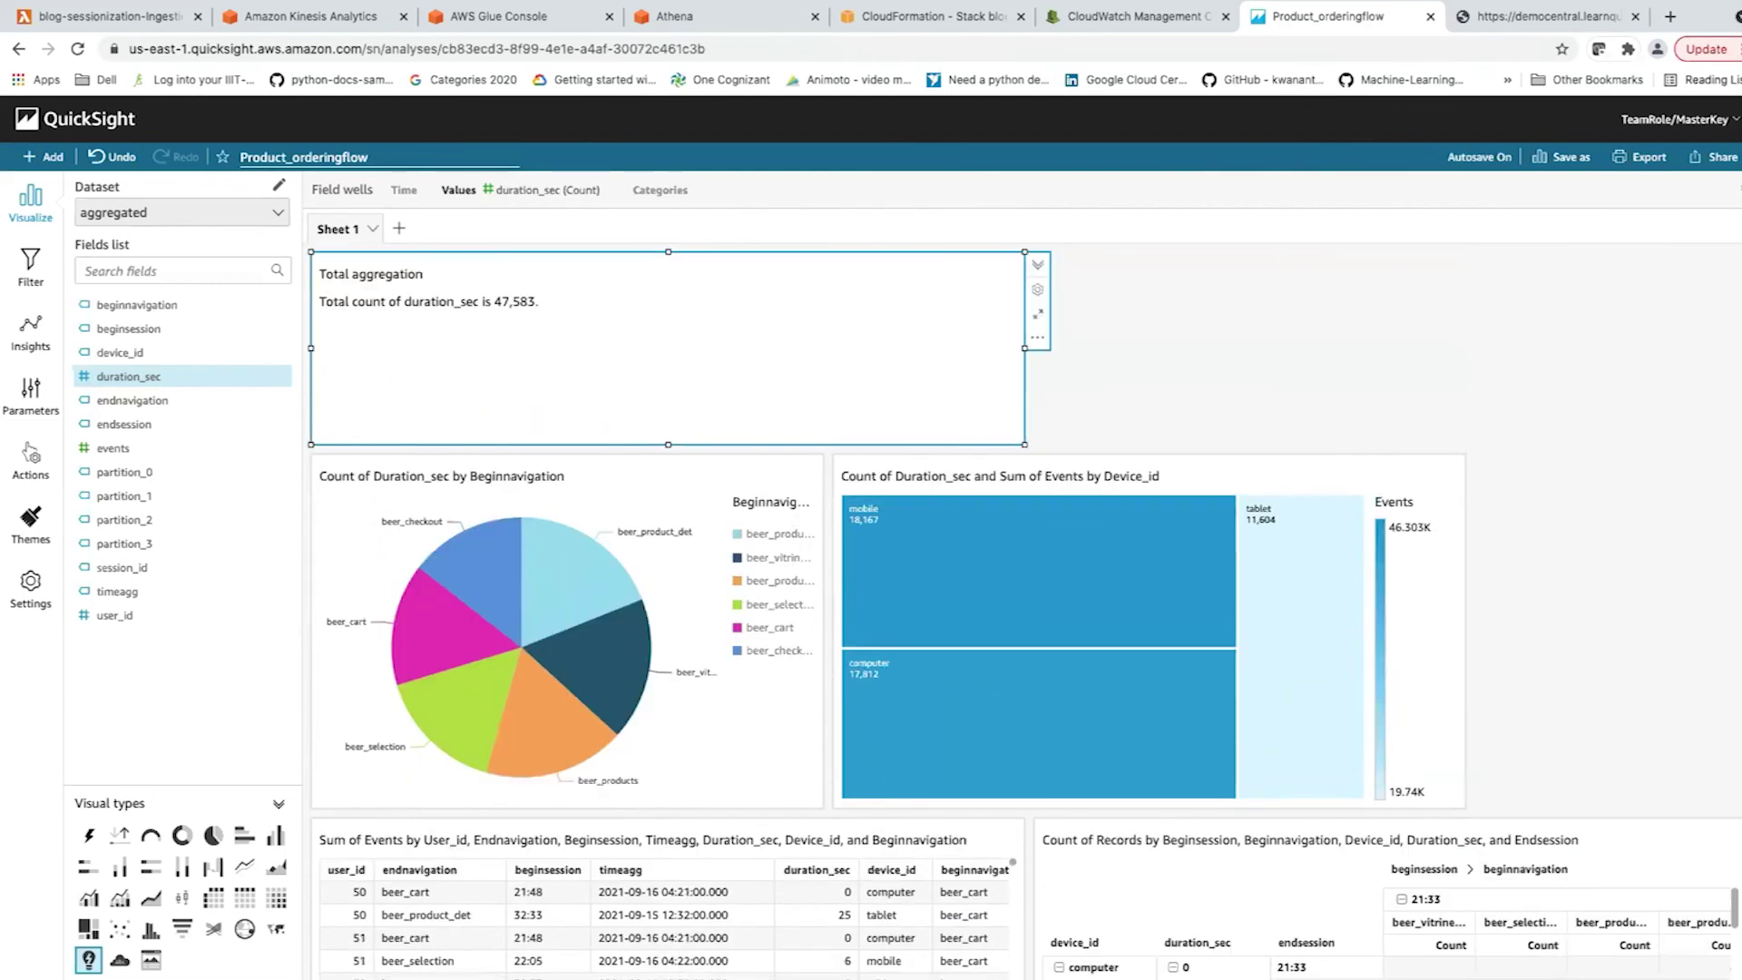
{"action": "left_click_drag", "start_coordinate": [668, 445], "coordinate": [668, 323]}
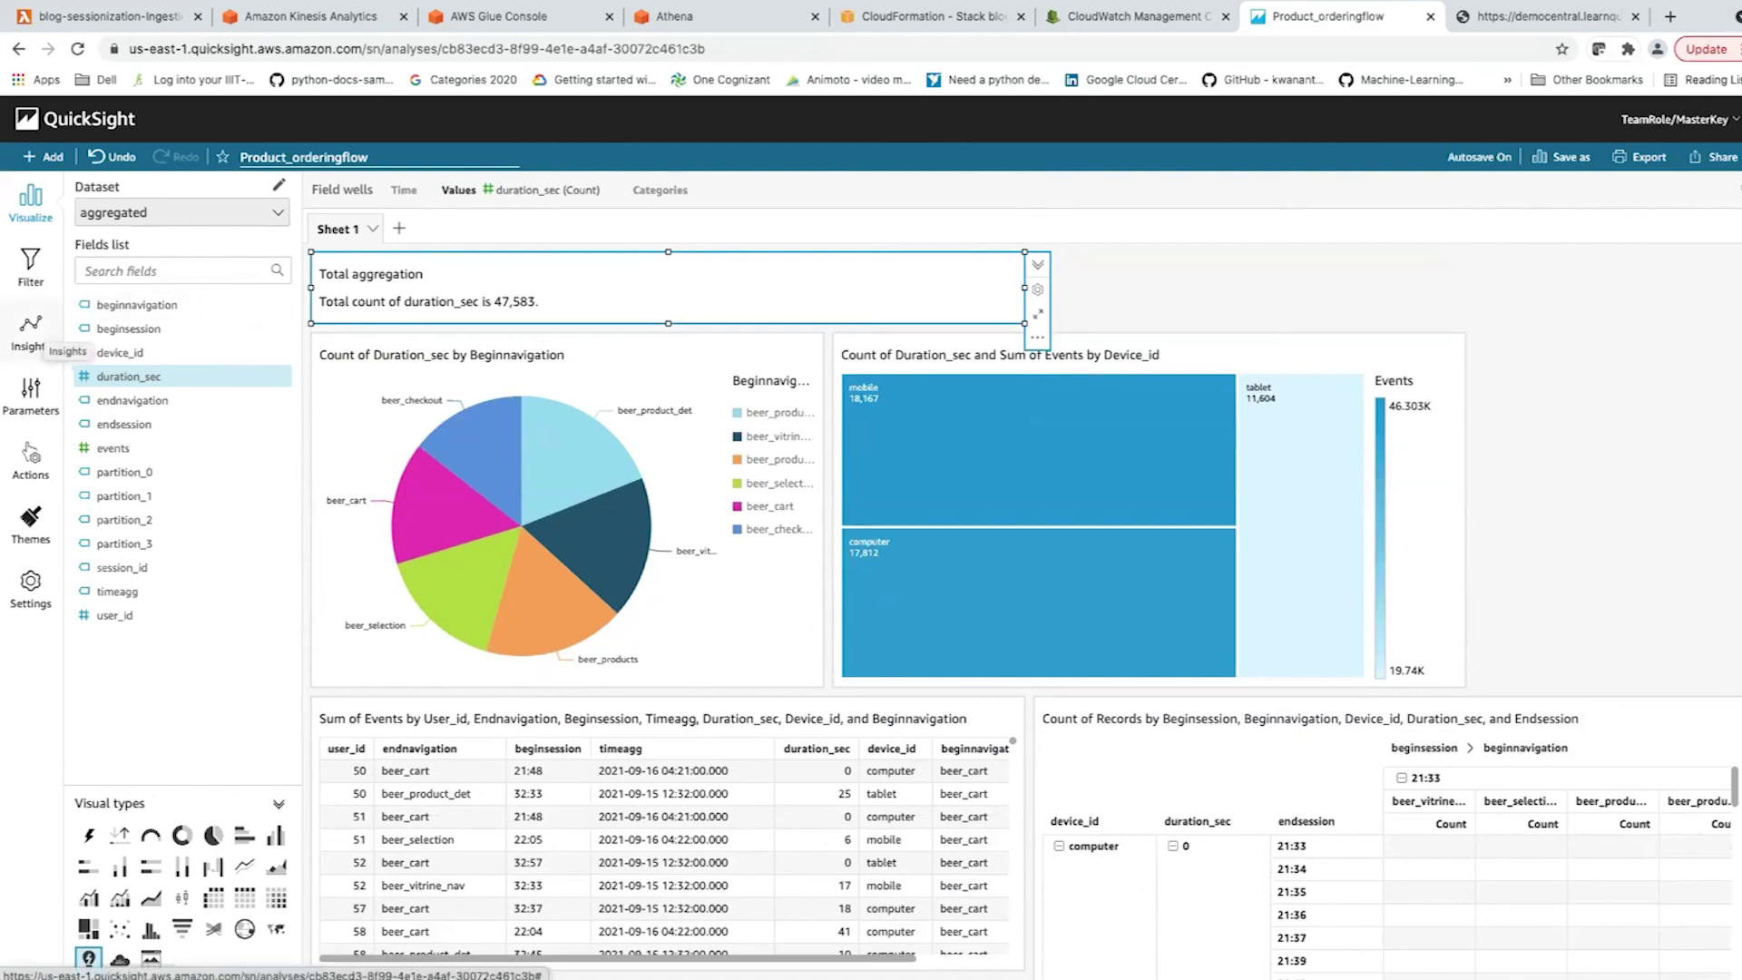
Add the Bottom 3 beginnavigations insight and move it to the sheet's top right.
{"action": "left_click", "coordinate": [32, 328]}
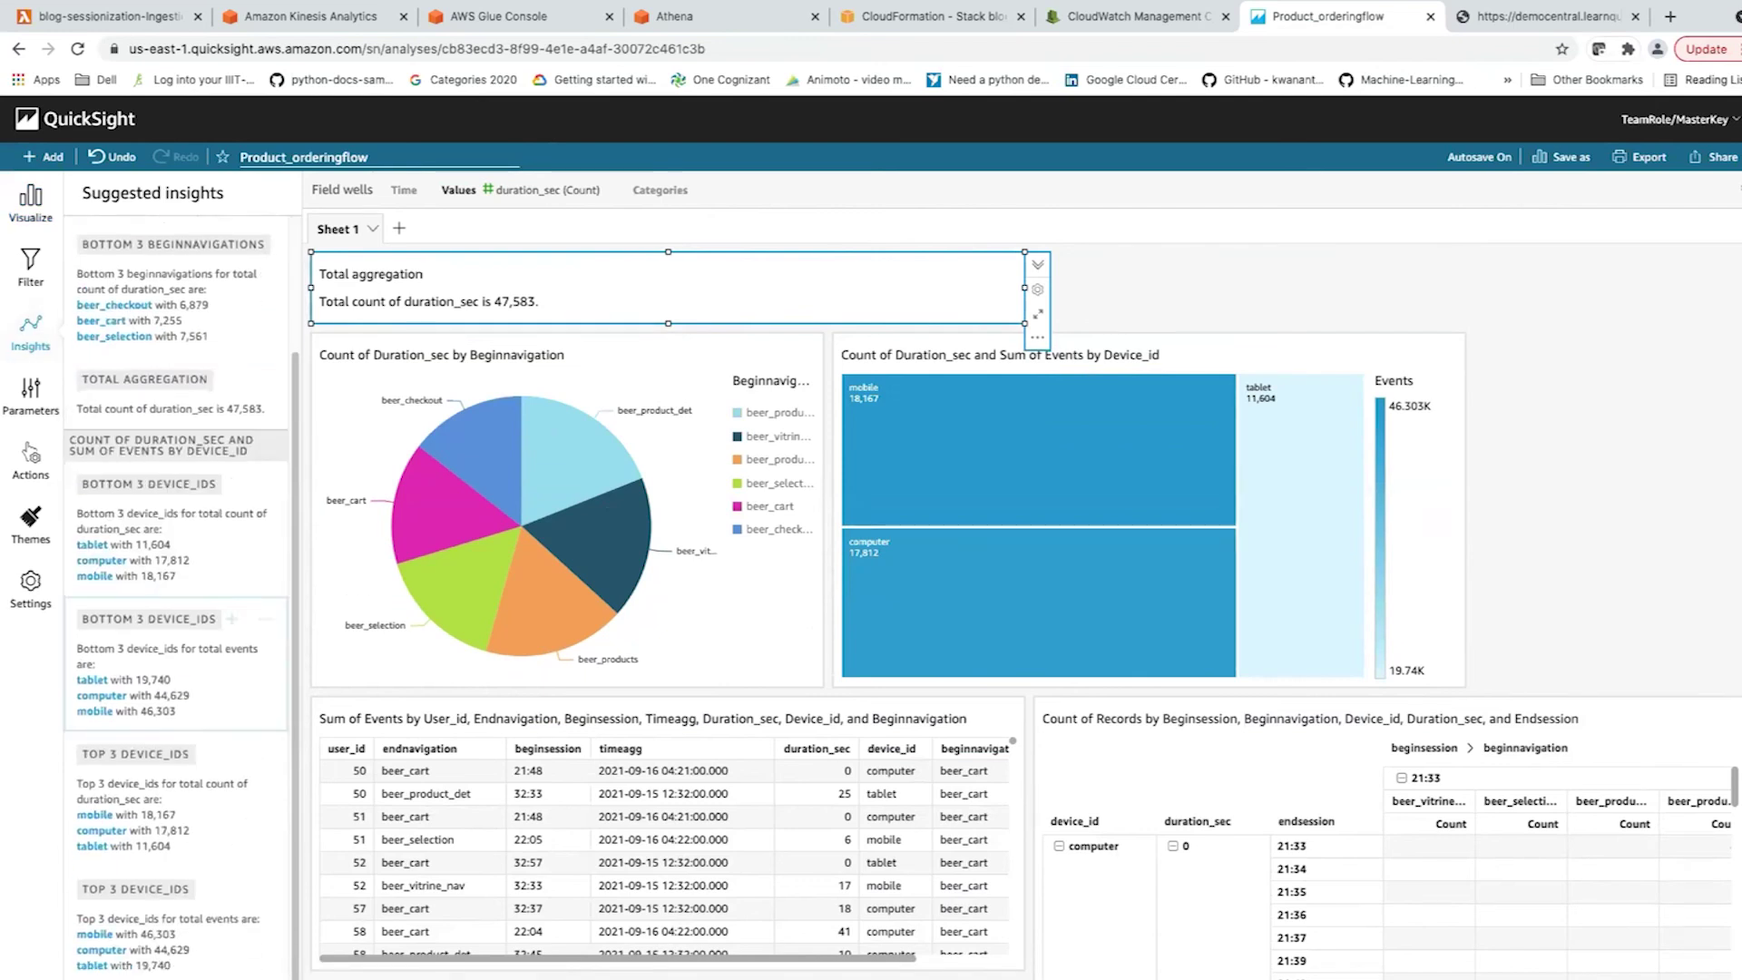
{"action": "scroll", "coordinate": [177, 590], "scroll_direction": "up", "scroll_amount": 2}
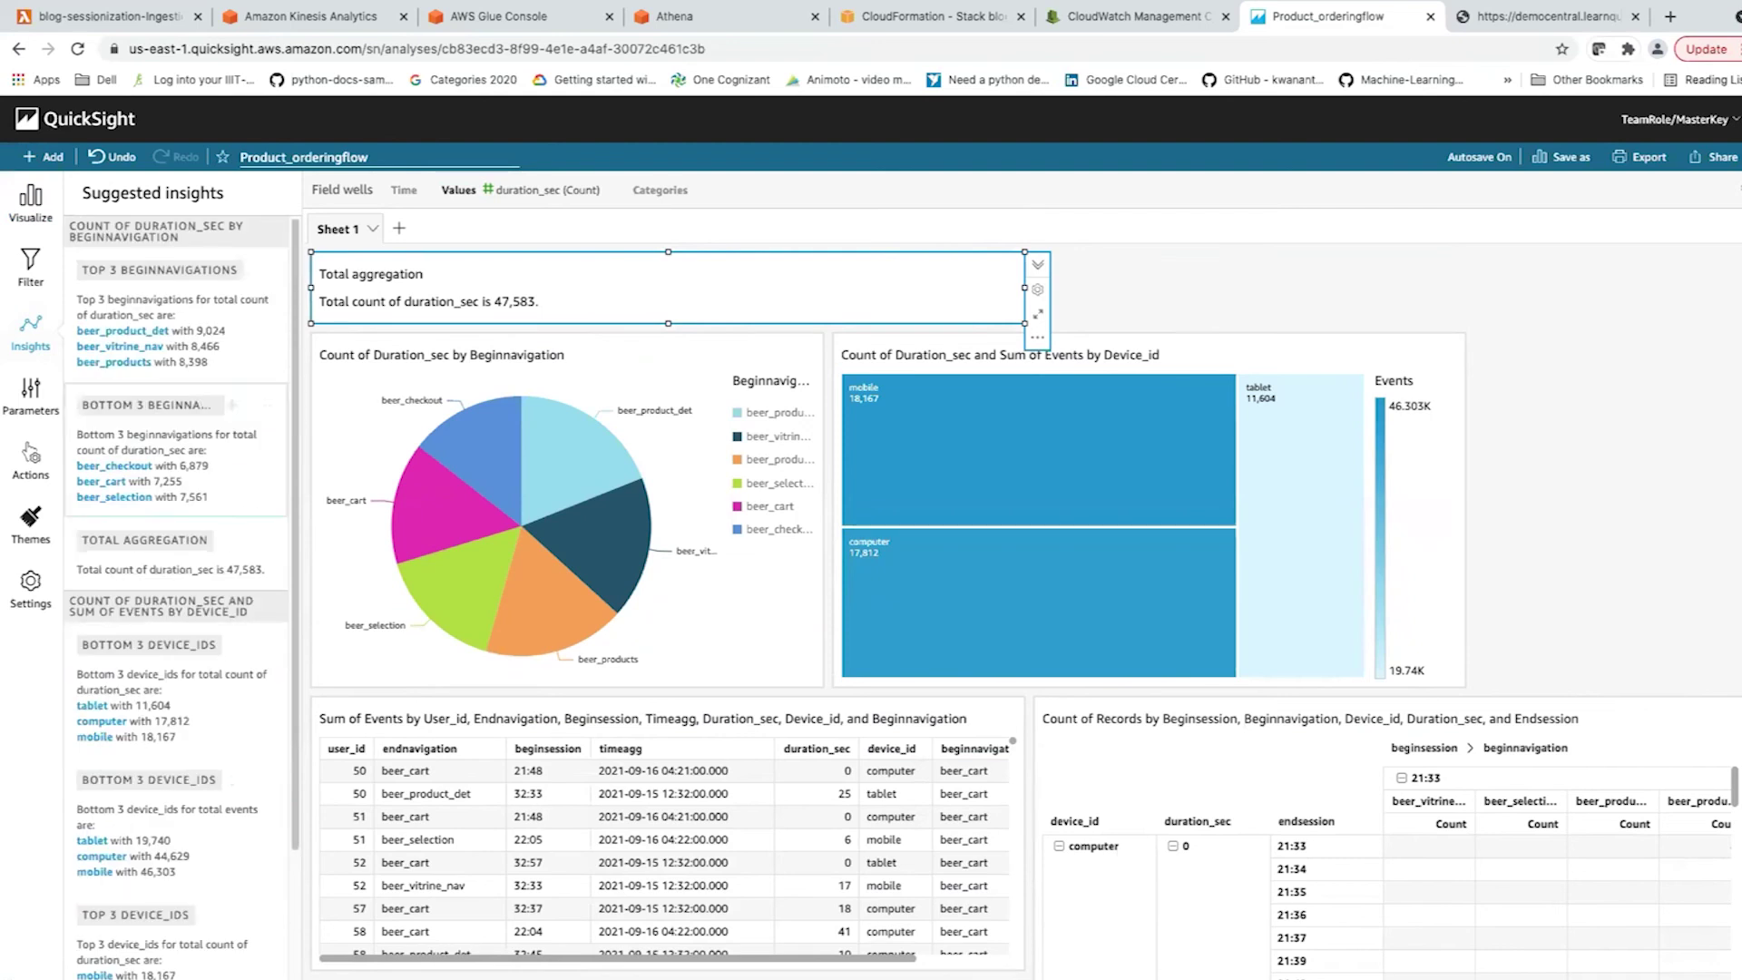
{"action": "left_click", "coordinate": [232, 404]}
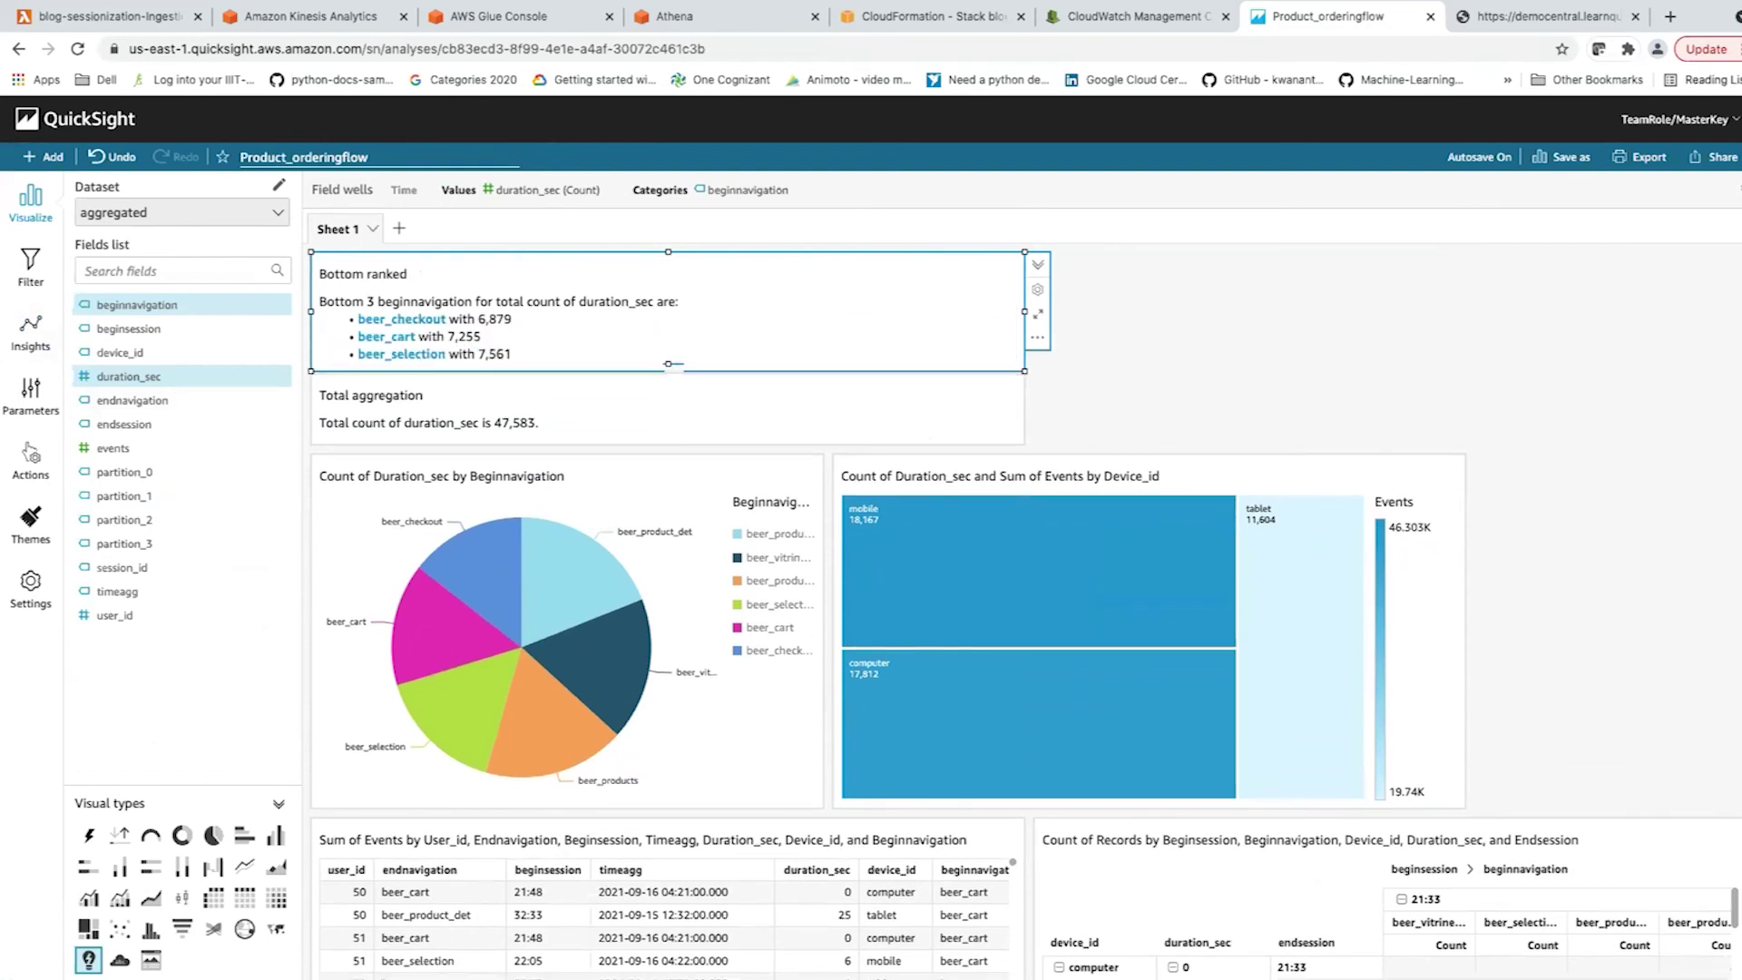
{"action": "left_click_drag", "start_coordinate": [363, 273], "coordinate": [1079, 338]}
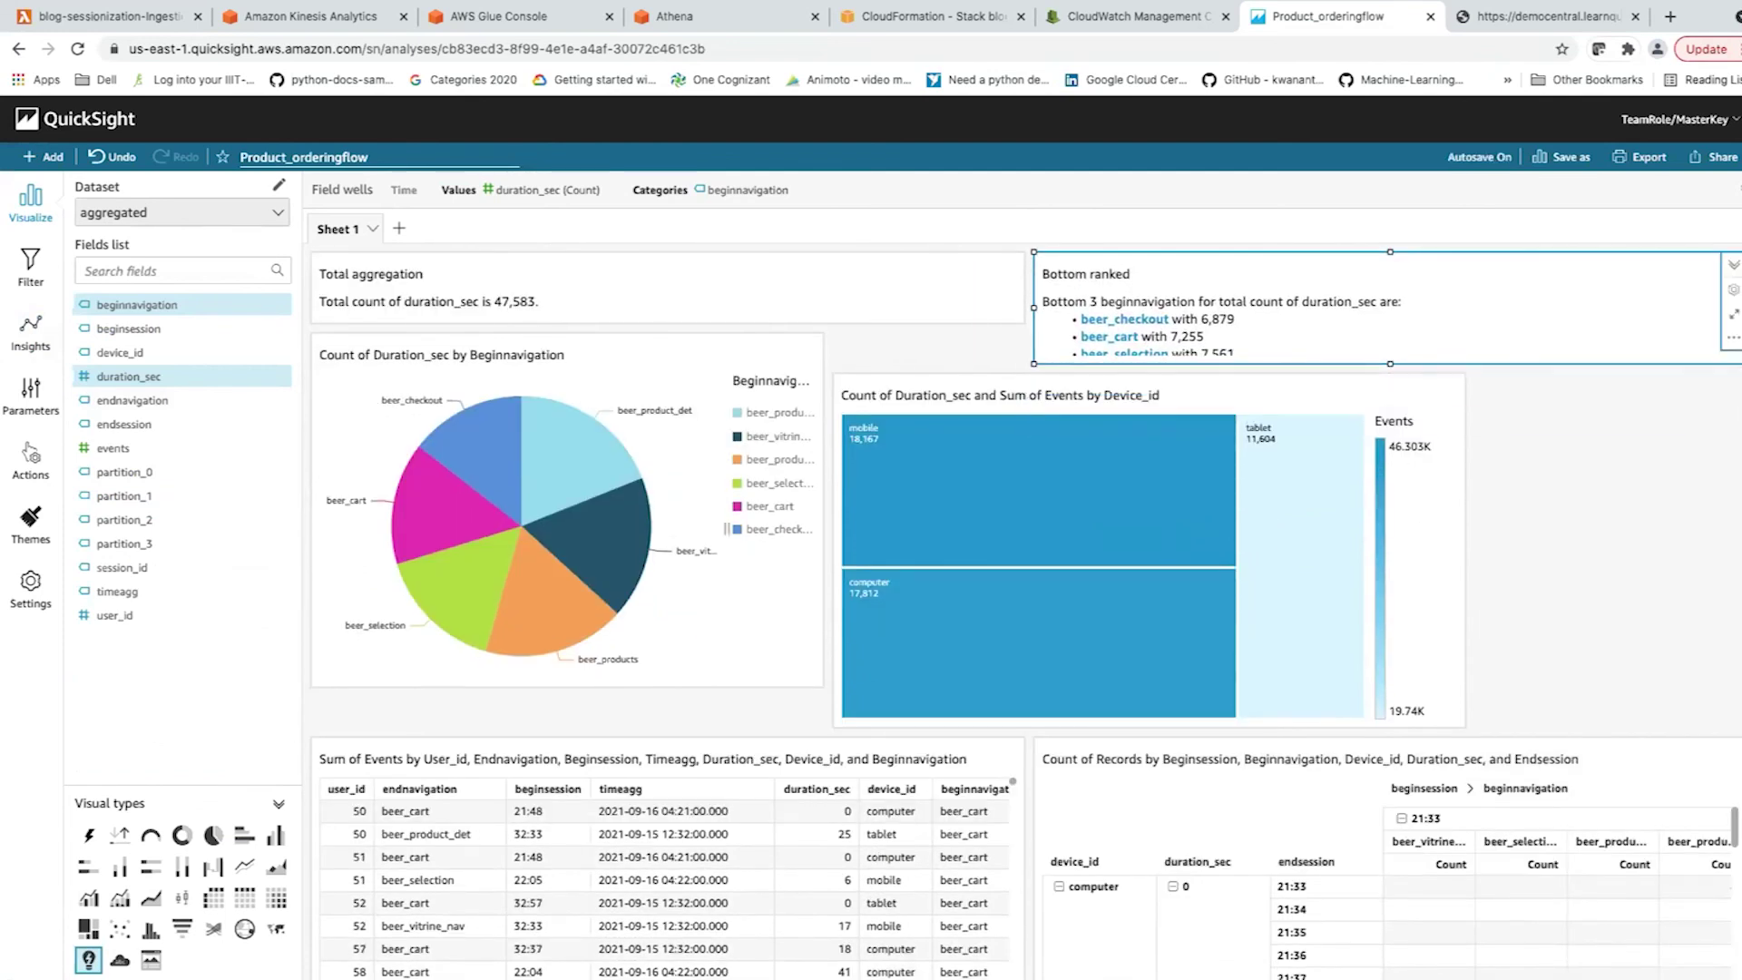
{"action": "scroll", "coordinate": [1026, 590], "scroll_direction": "down", "scroll_amount": 3}
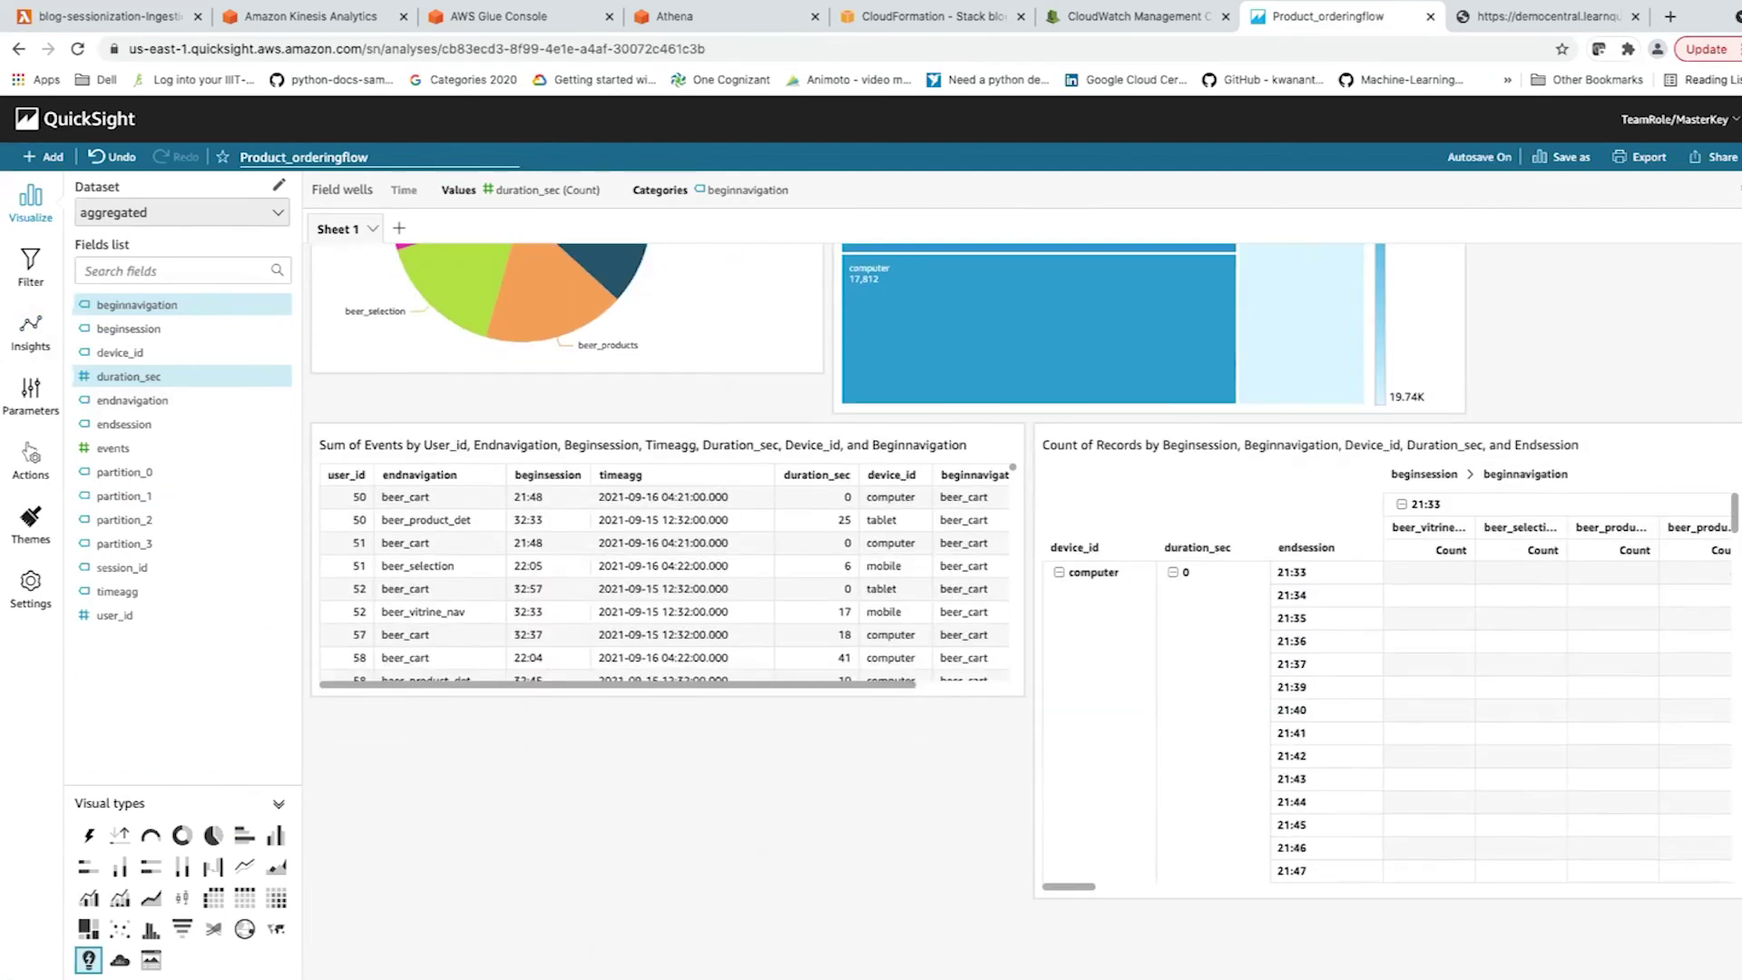
{"action": "left_click", "coordinate": [1388, 662]}
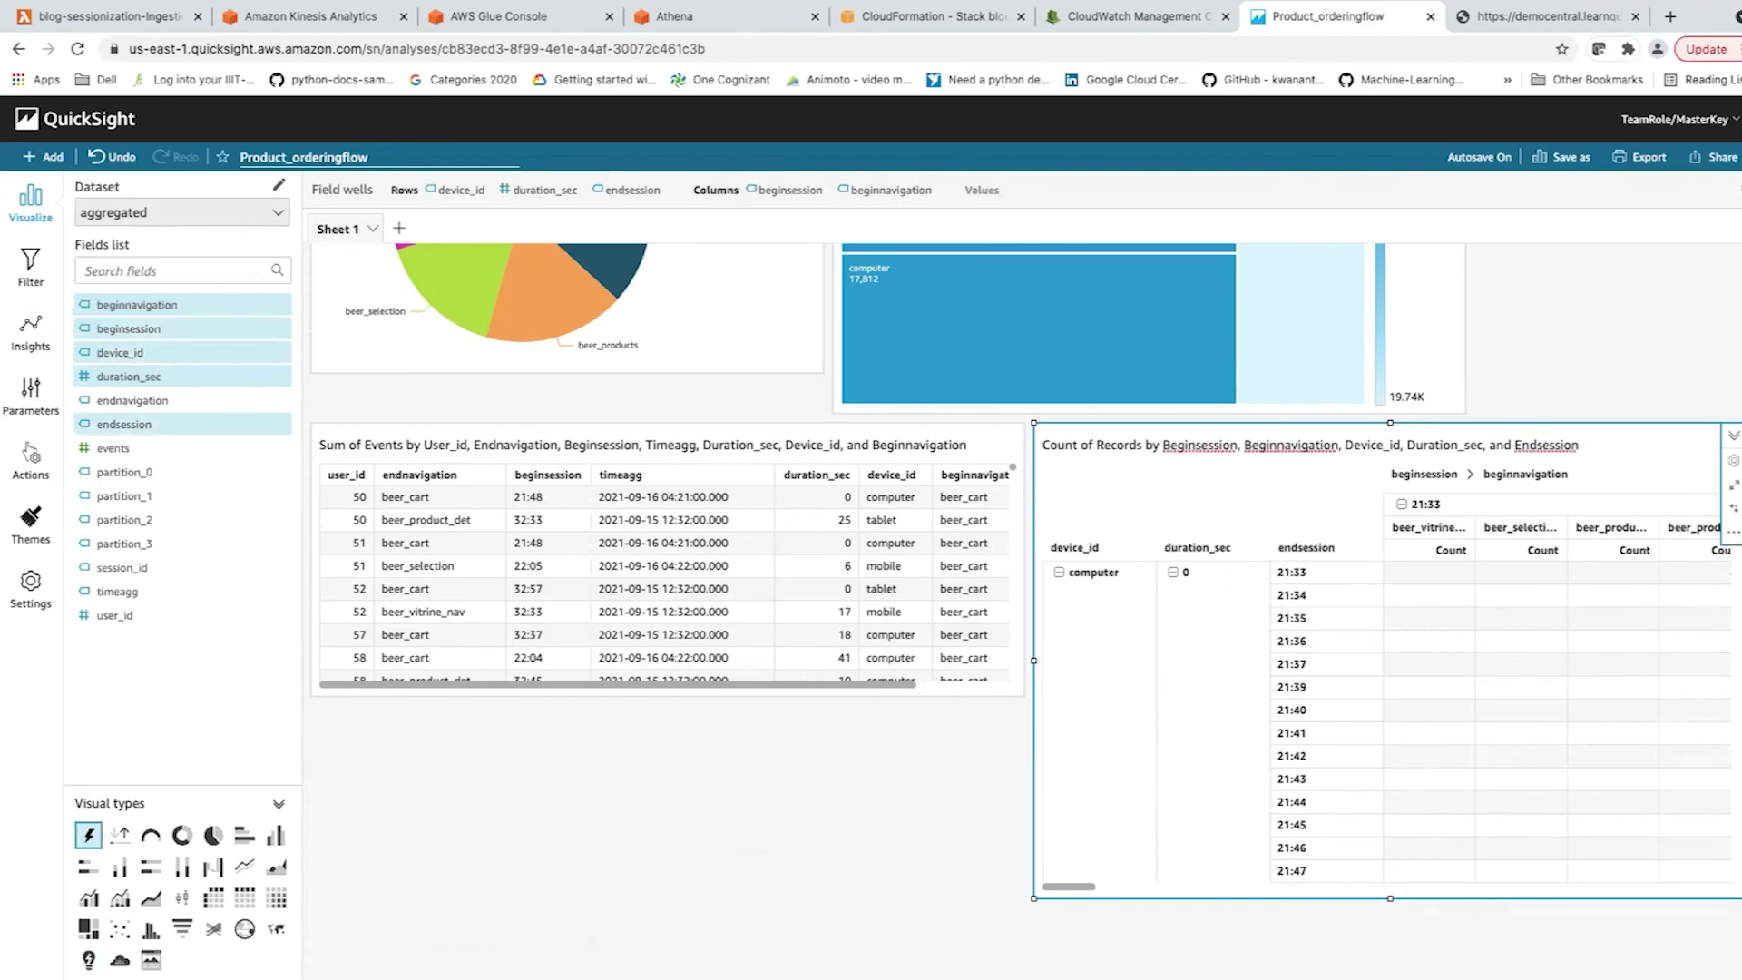
Delete the Count of Records pivot table and enlarge the pie chart.
{"action": "left_click", "coordinate": [1733, 532]}
{"action": "left_click", "coordinate": [1597, 762]}
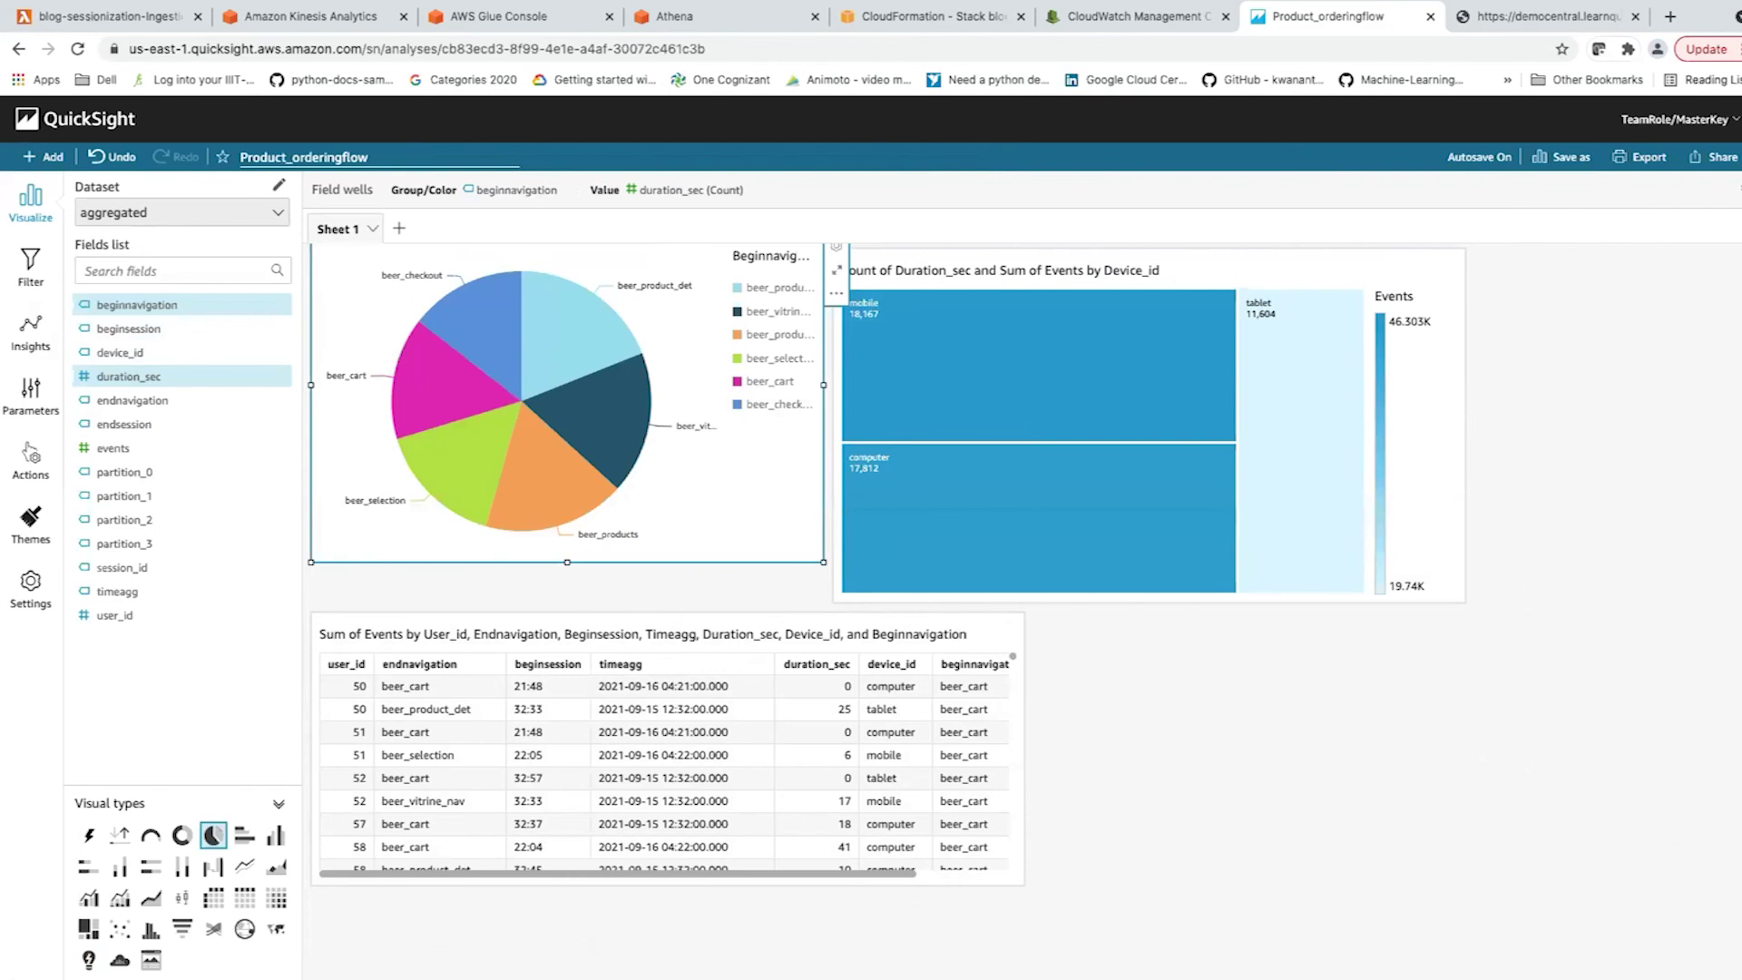
{"action": "left_click_drag", "start_coordinate": [823, 563], "coordinate": [828, 598]}
{"action": "scroll", "coordinate": [1023, 530], "scroll_direction": "up", "scroll_amount": 2}
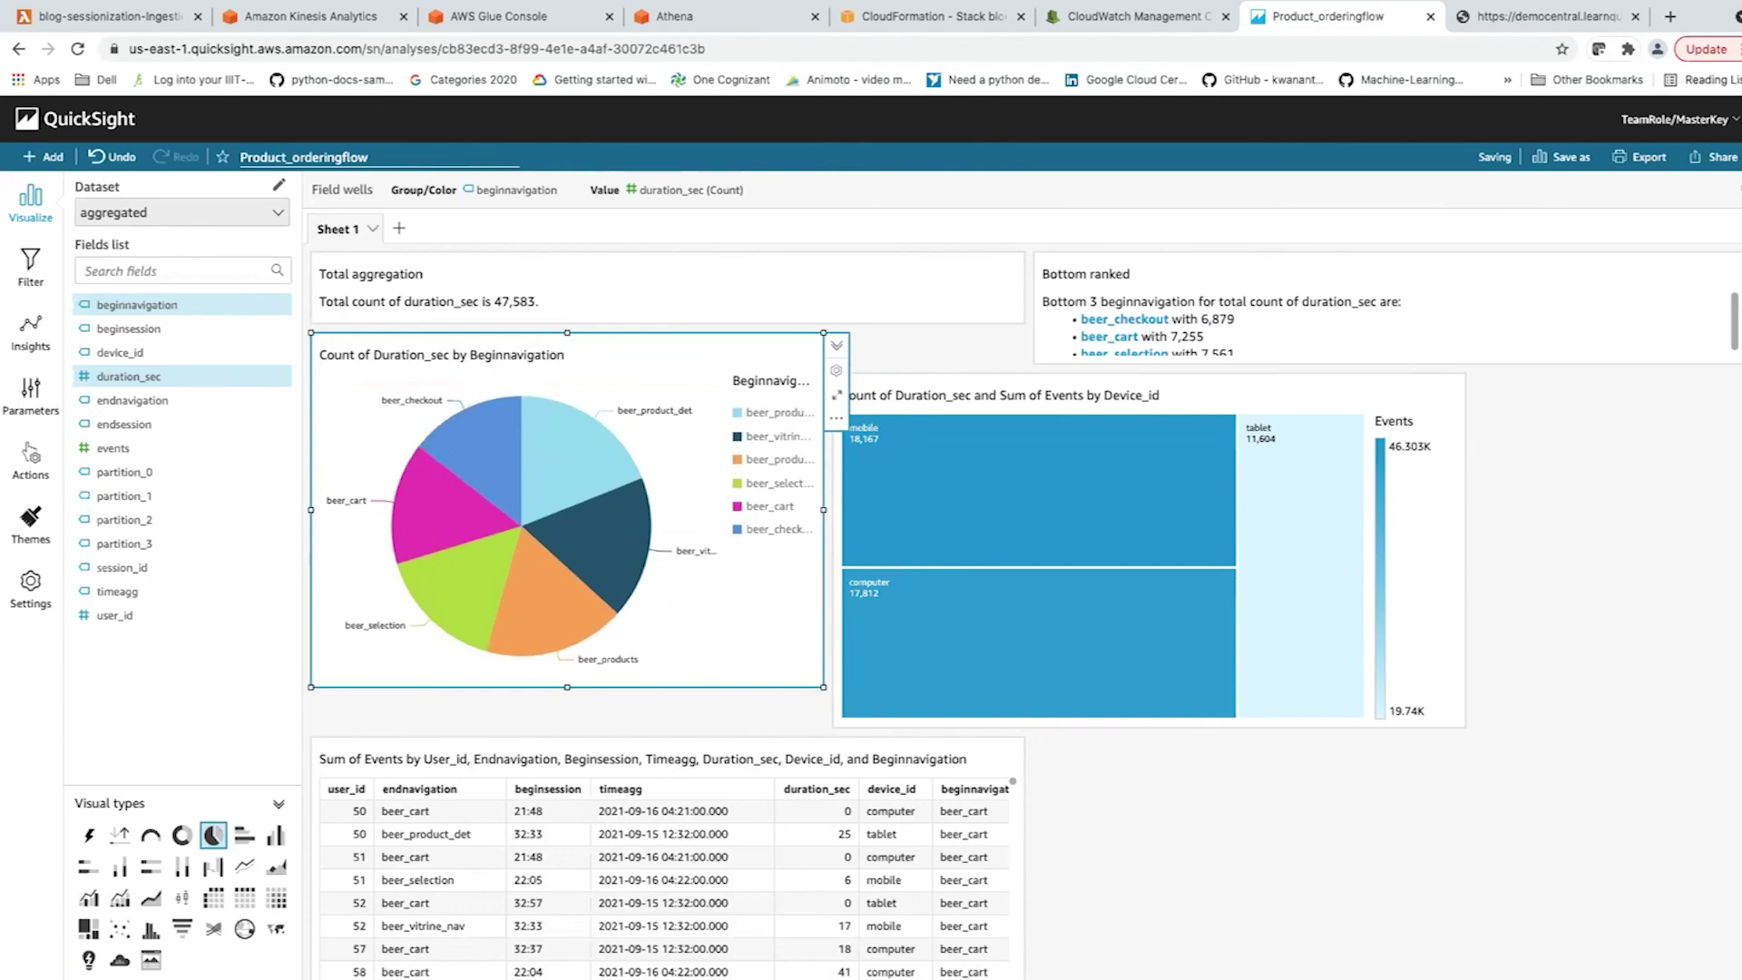
{"action": "left_click", "coordinate": [668, 287]}
{"action": "left_click", "coordinate": [567, 509]}
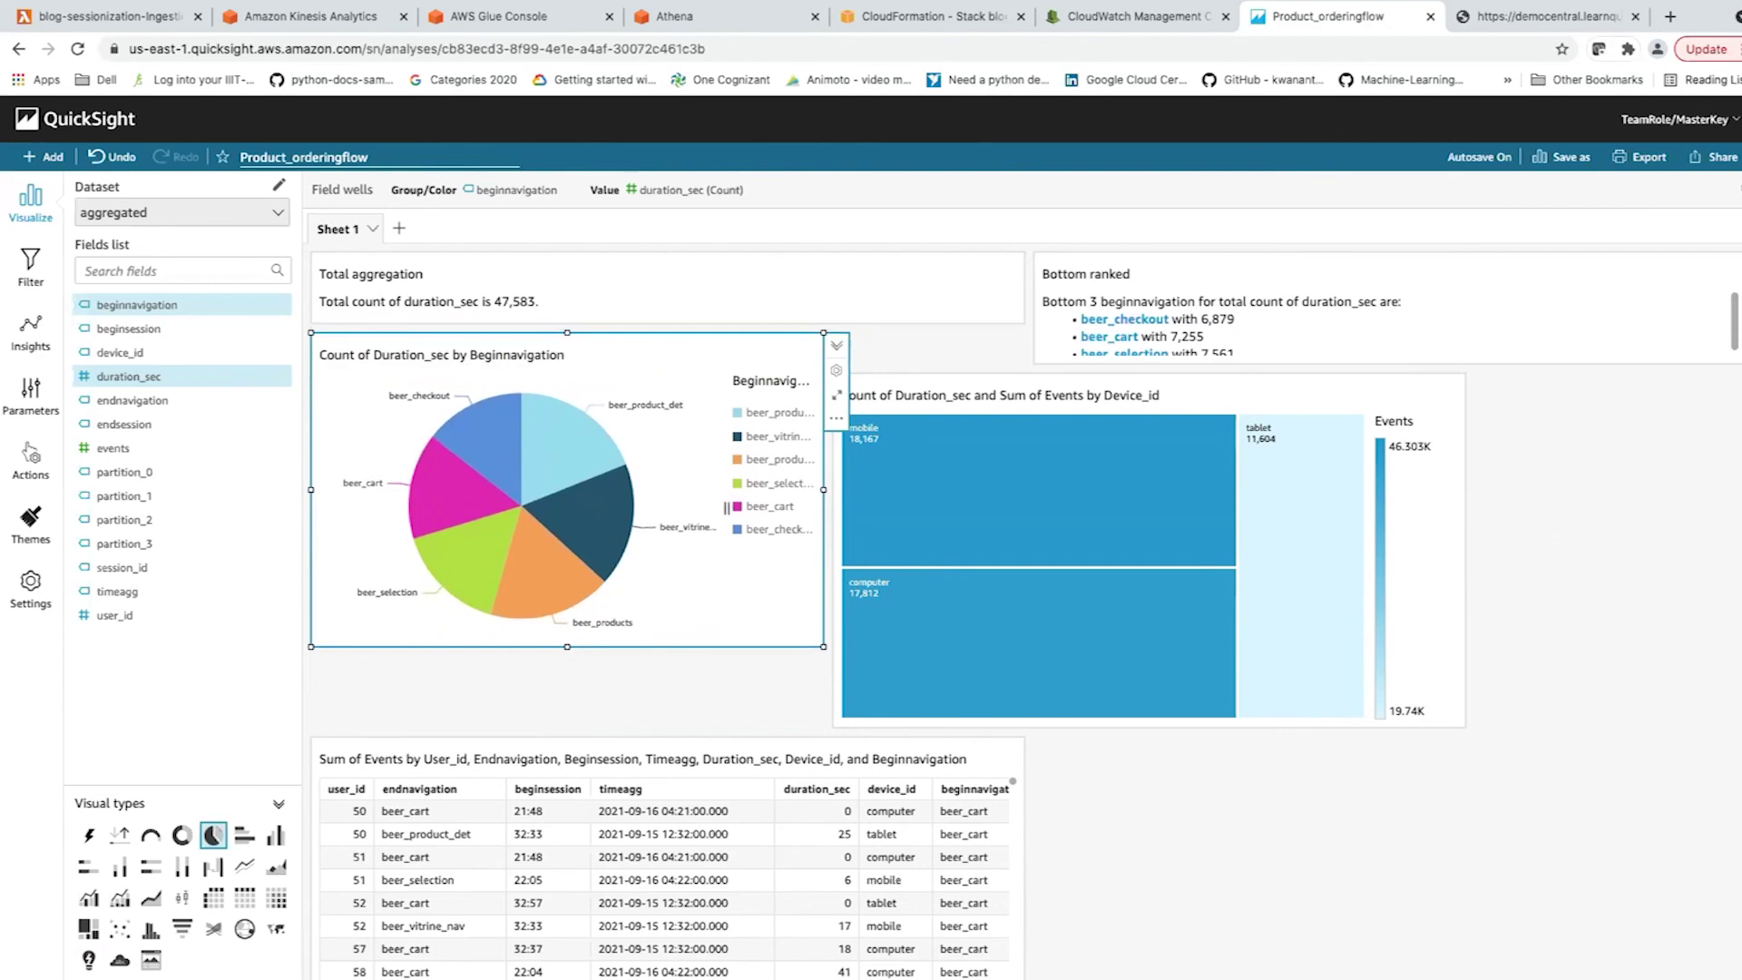
Narrow Total aggregation to half width and place Bottom ranked beside it.
{"action": "scroll", "coordinate": [726, 508], "scroll_direction": "down", "scroll_amount": 1}
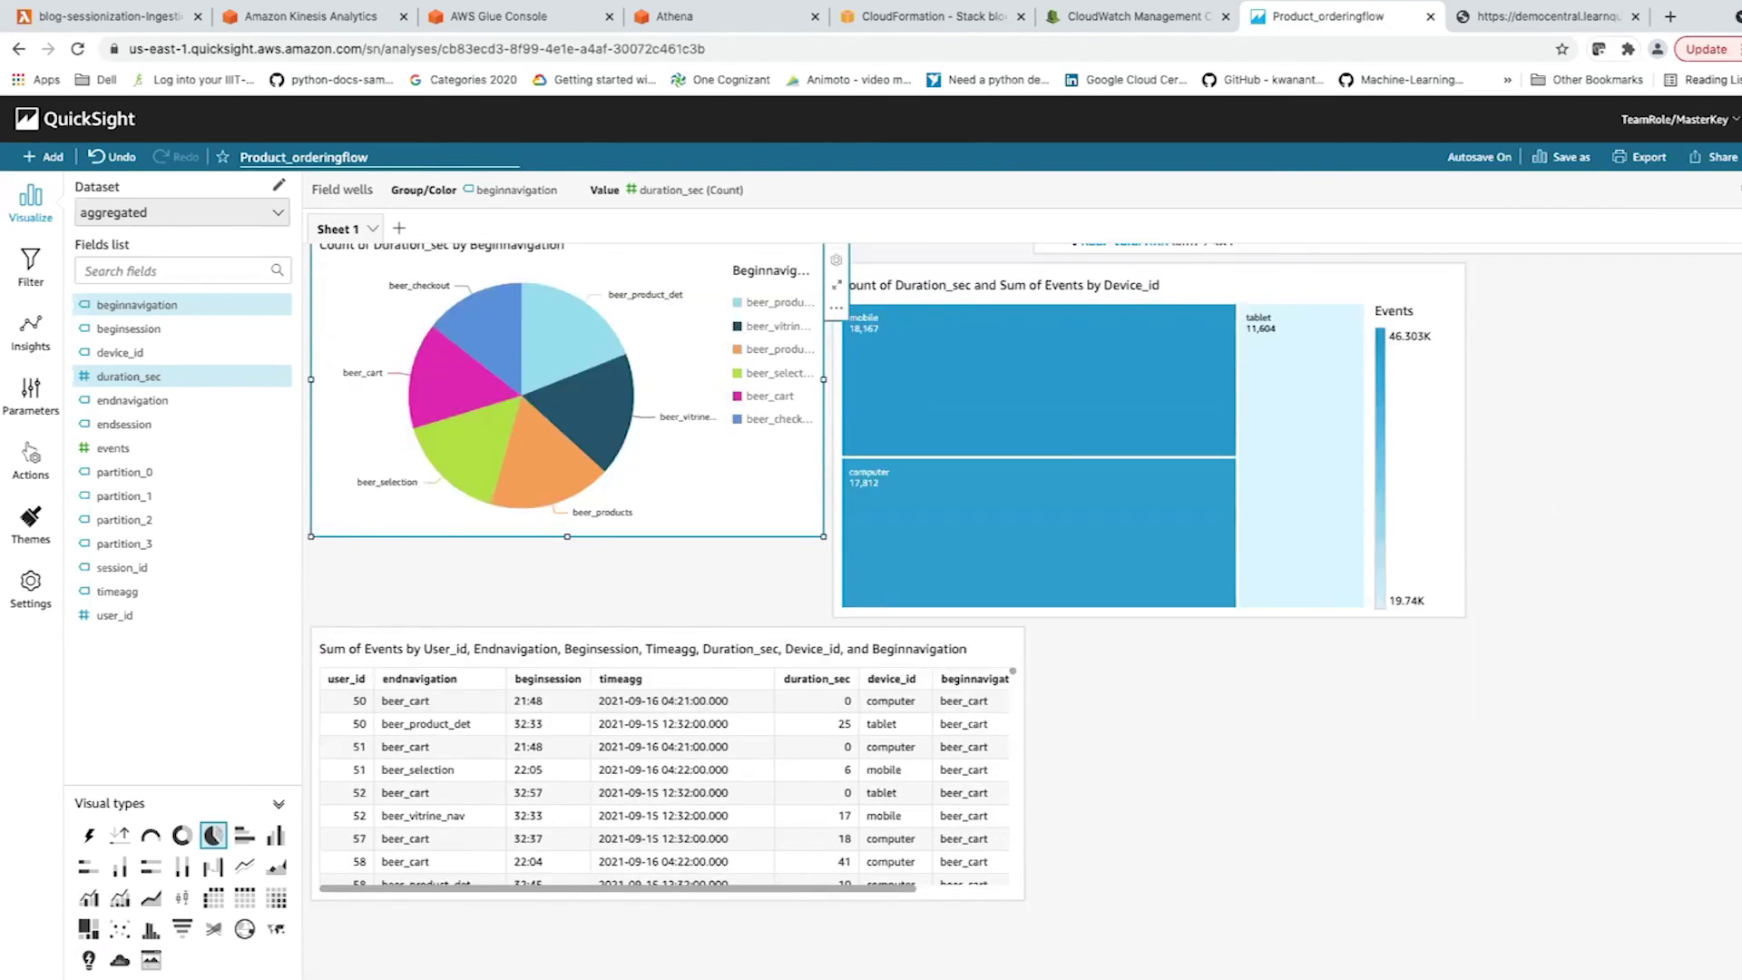
{"action": "scroll", "coordinate": [1025, 572], "scroll_direction": "down", "scroll_amount": 1}
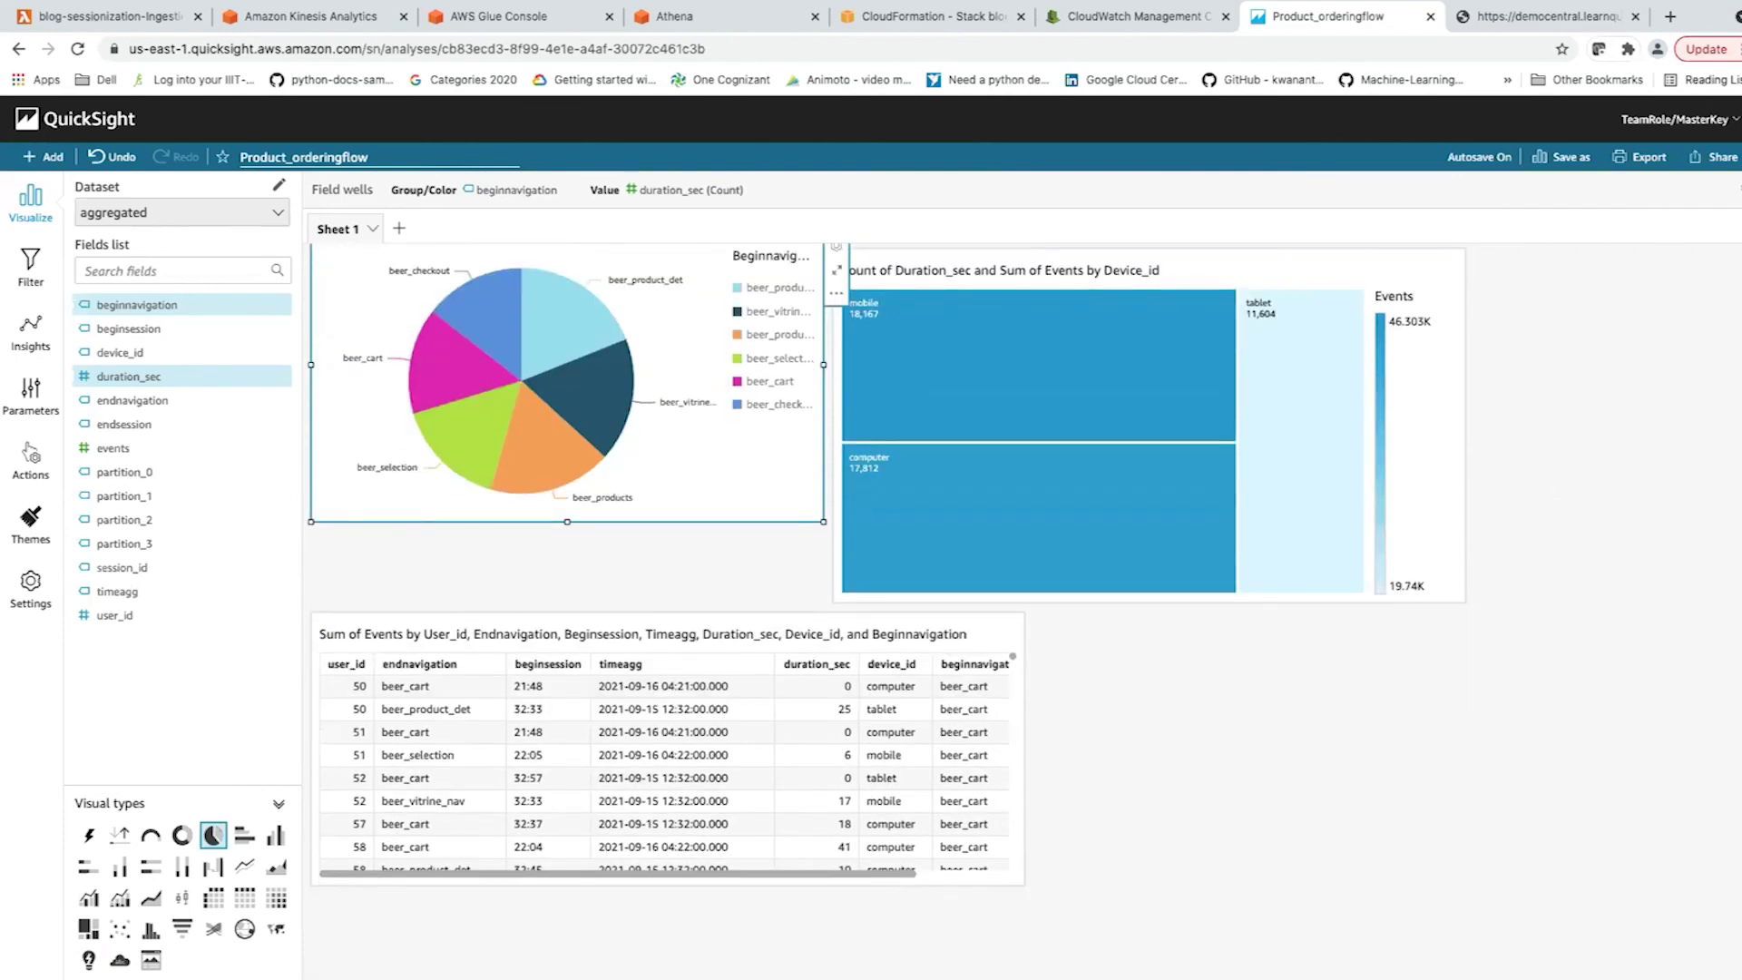
{"action": "scroll", "coordinate": [884, 544], "scroll_direction": "up", "scroll_amount": 1}
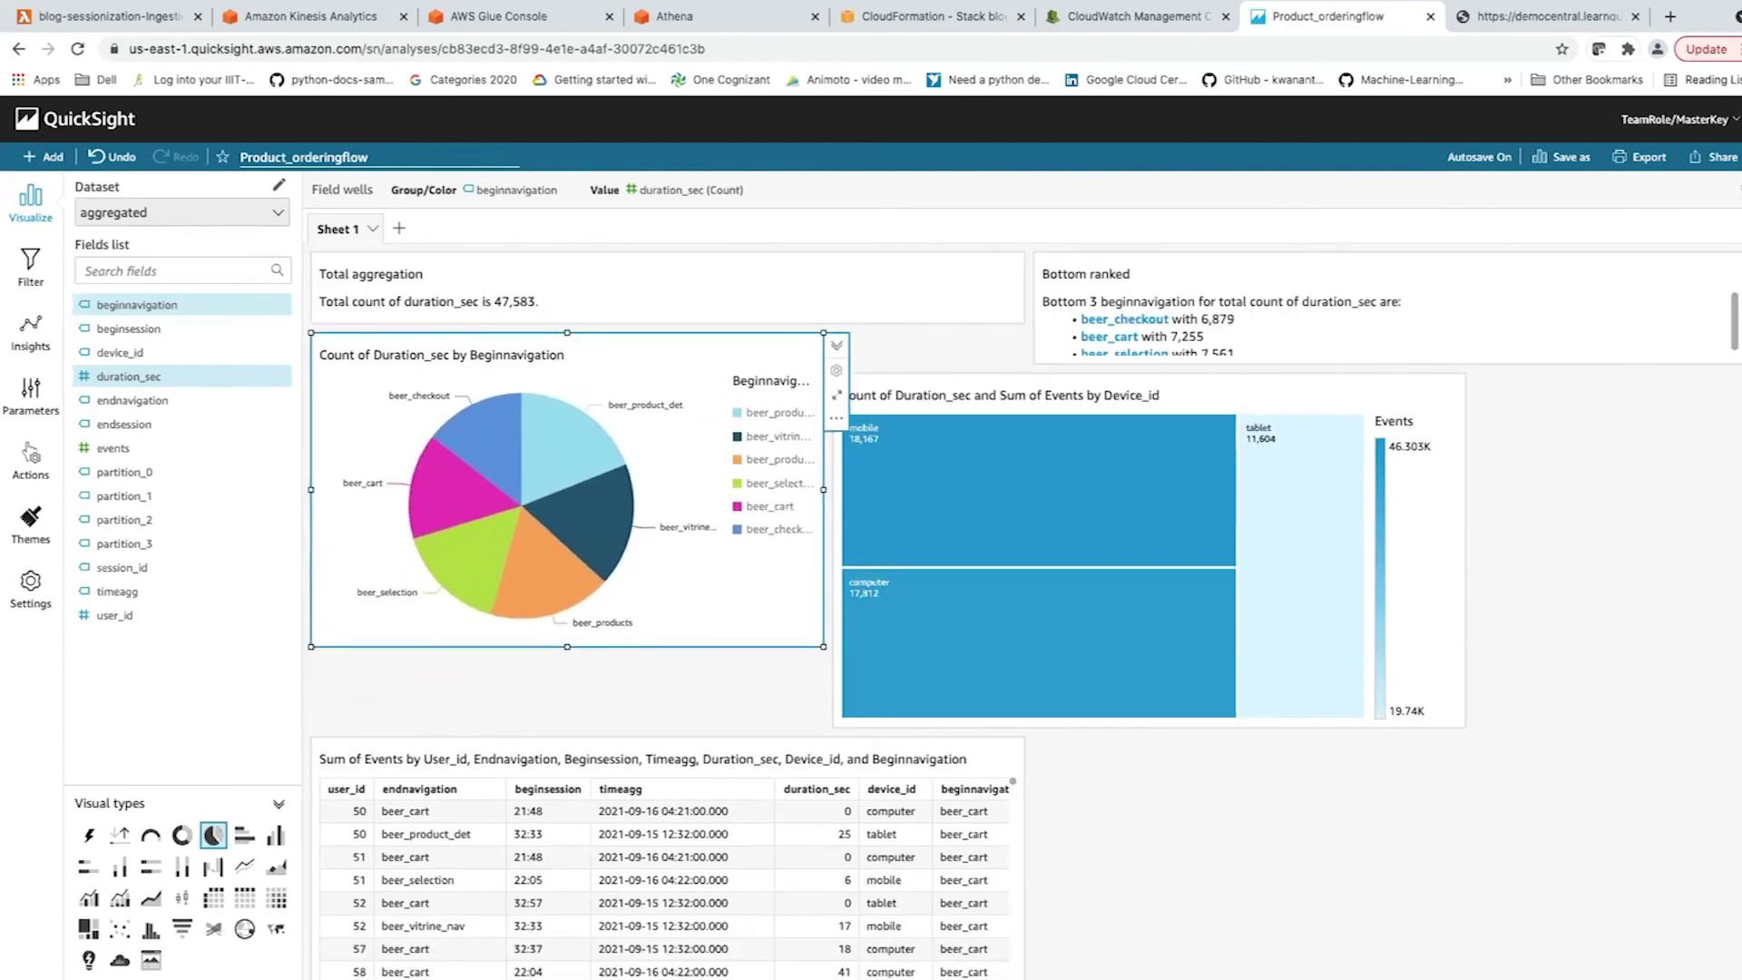
{"action": "left_click", "coordinate": [1361, 308]}
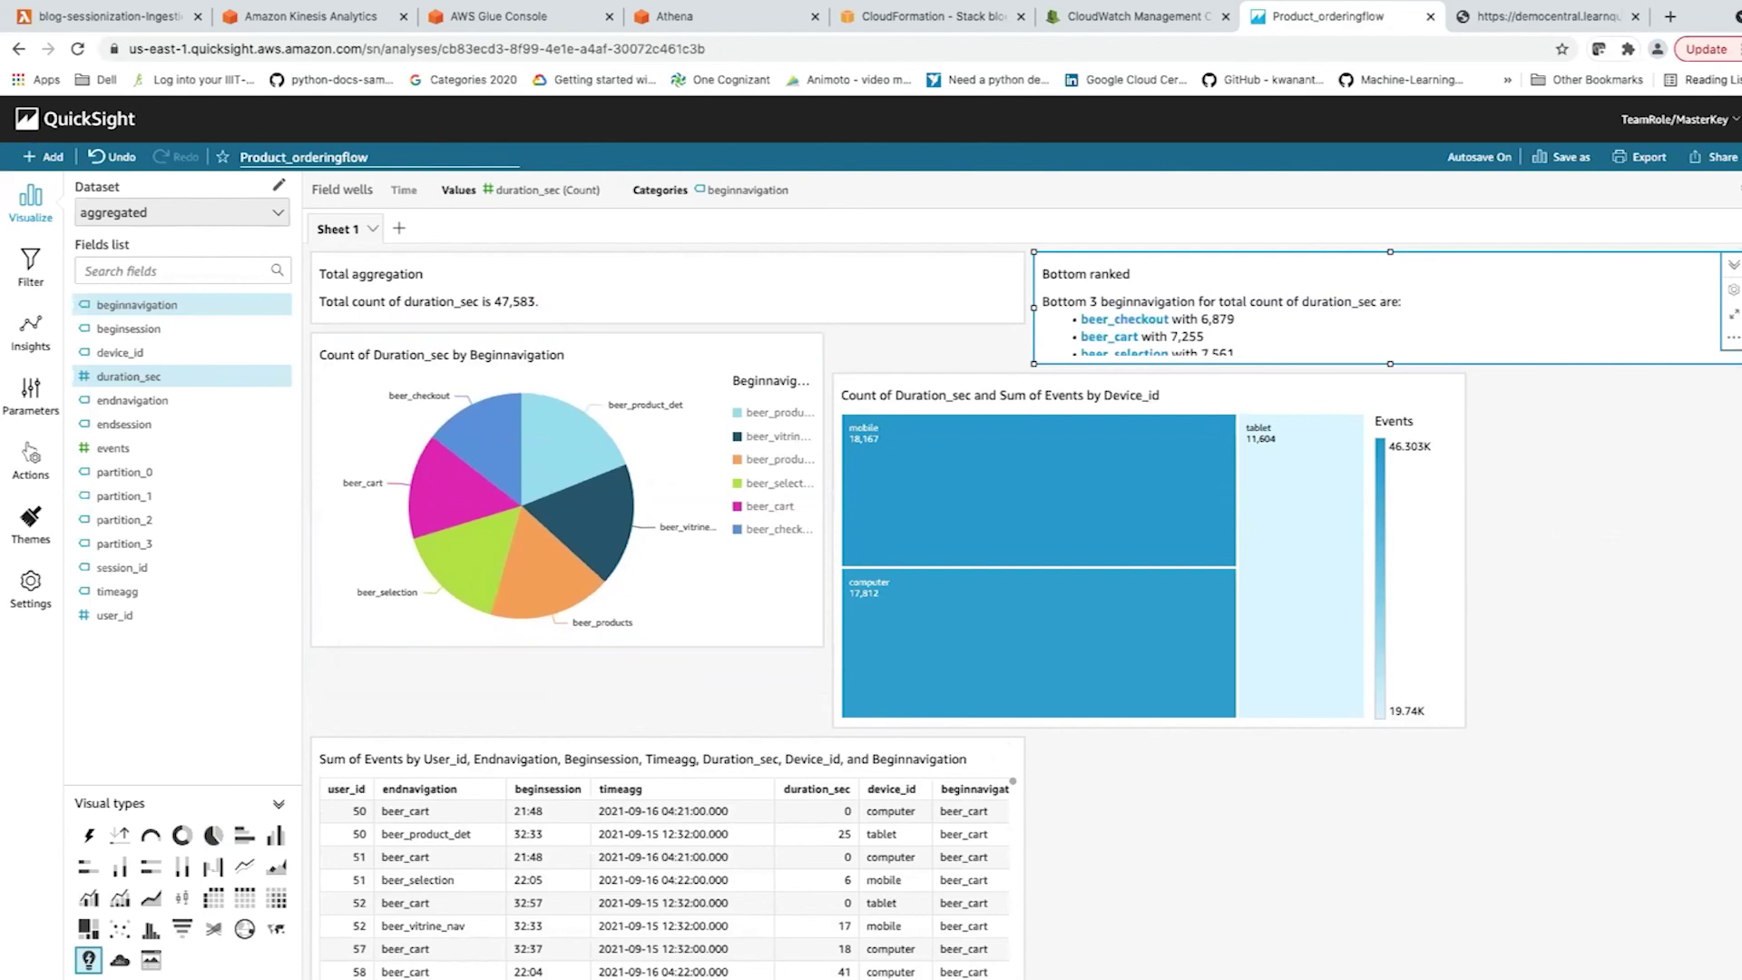
{"action": "left_click", "coordinate": [635, 287]}
{"action": "left_click_drag", "start_coordinate": [1024, 286], "coordinate": [817, 286]}
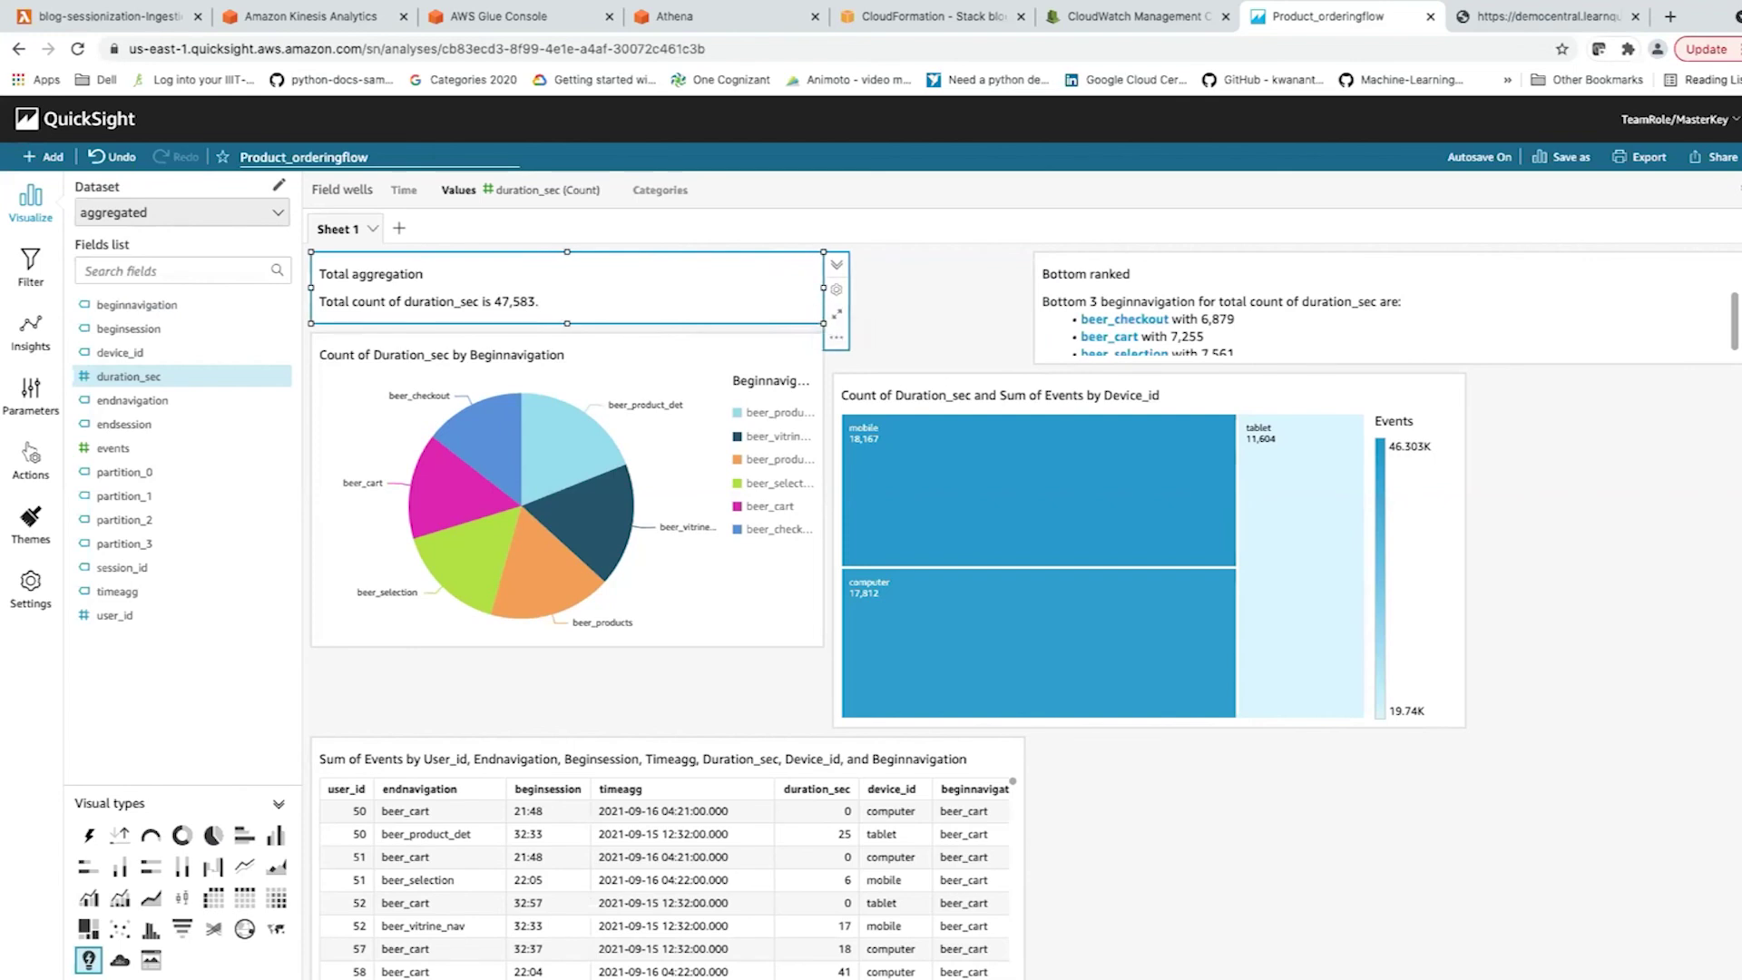
{"action": "left_click", "coordinate": [1451, 308]}
{"action": "left_click_drag", "start_coordinate": [1451, 308], "coordinate": [1250, 313]}
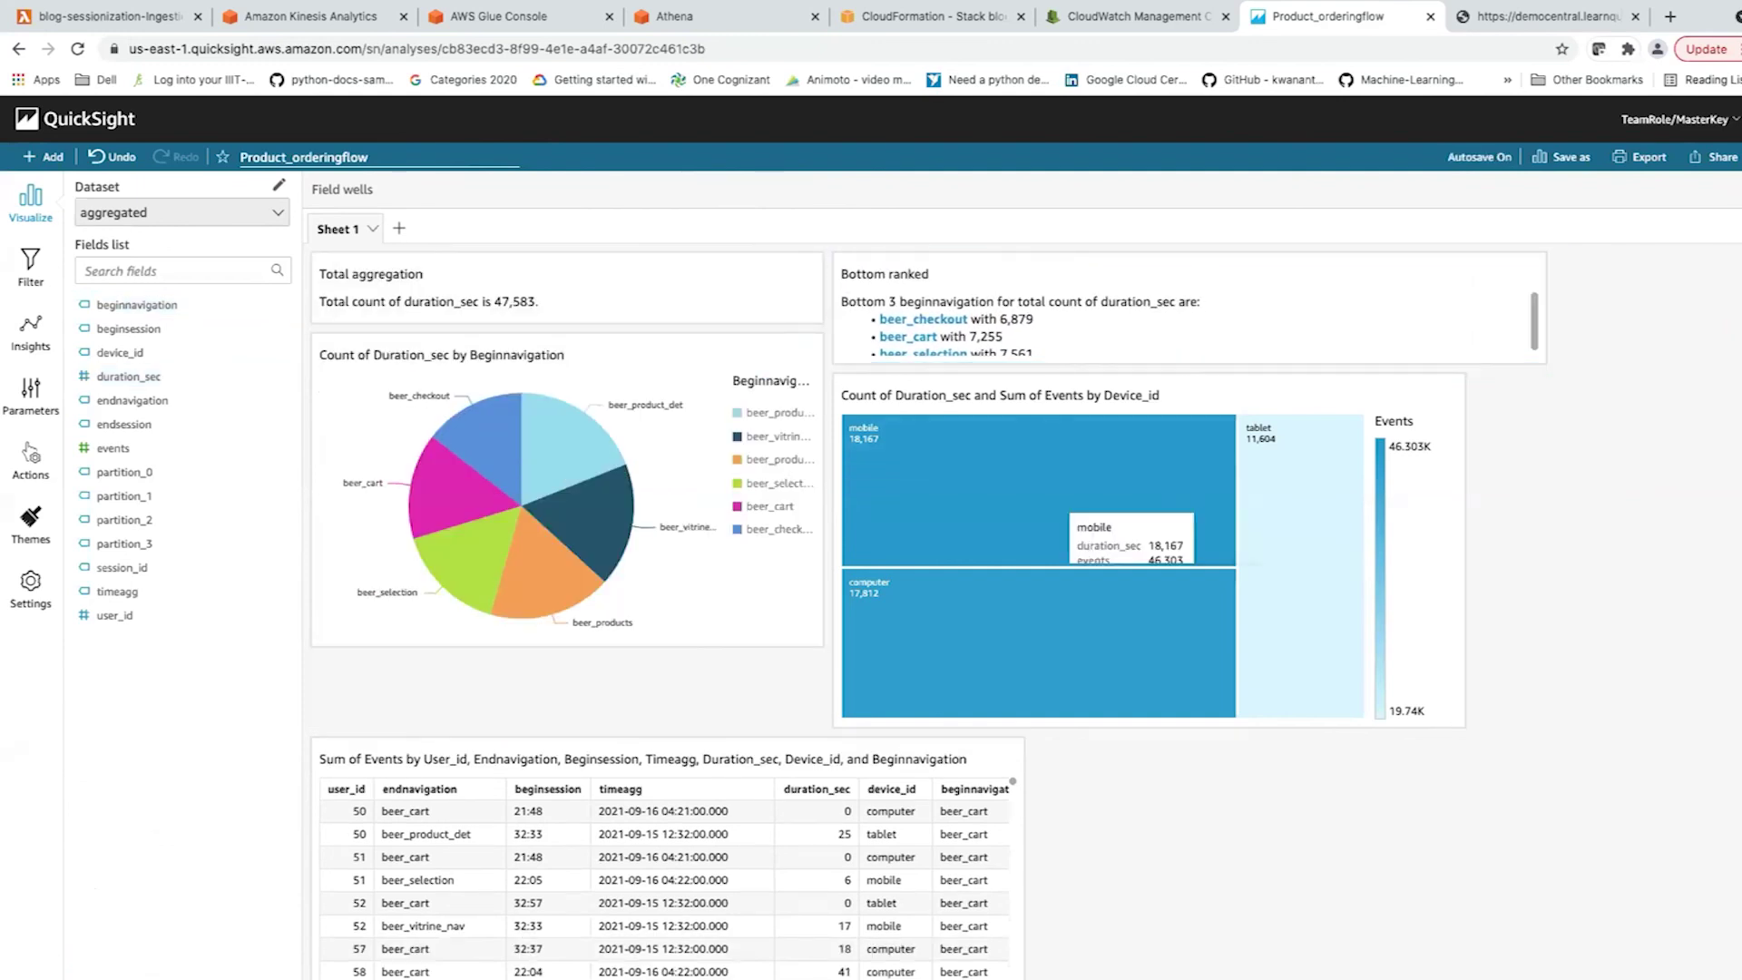
Make the Bottom ranked insight taller and narrower so all three values show.
{"action": "left_click", "coordinate": [1250, 313]}
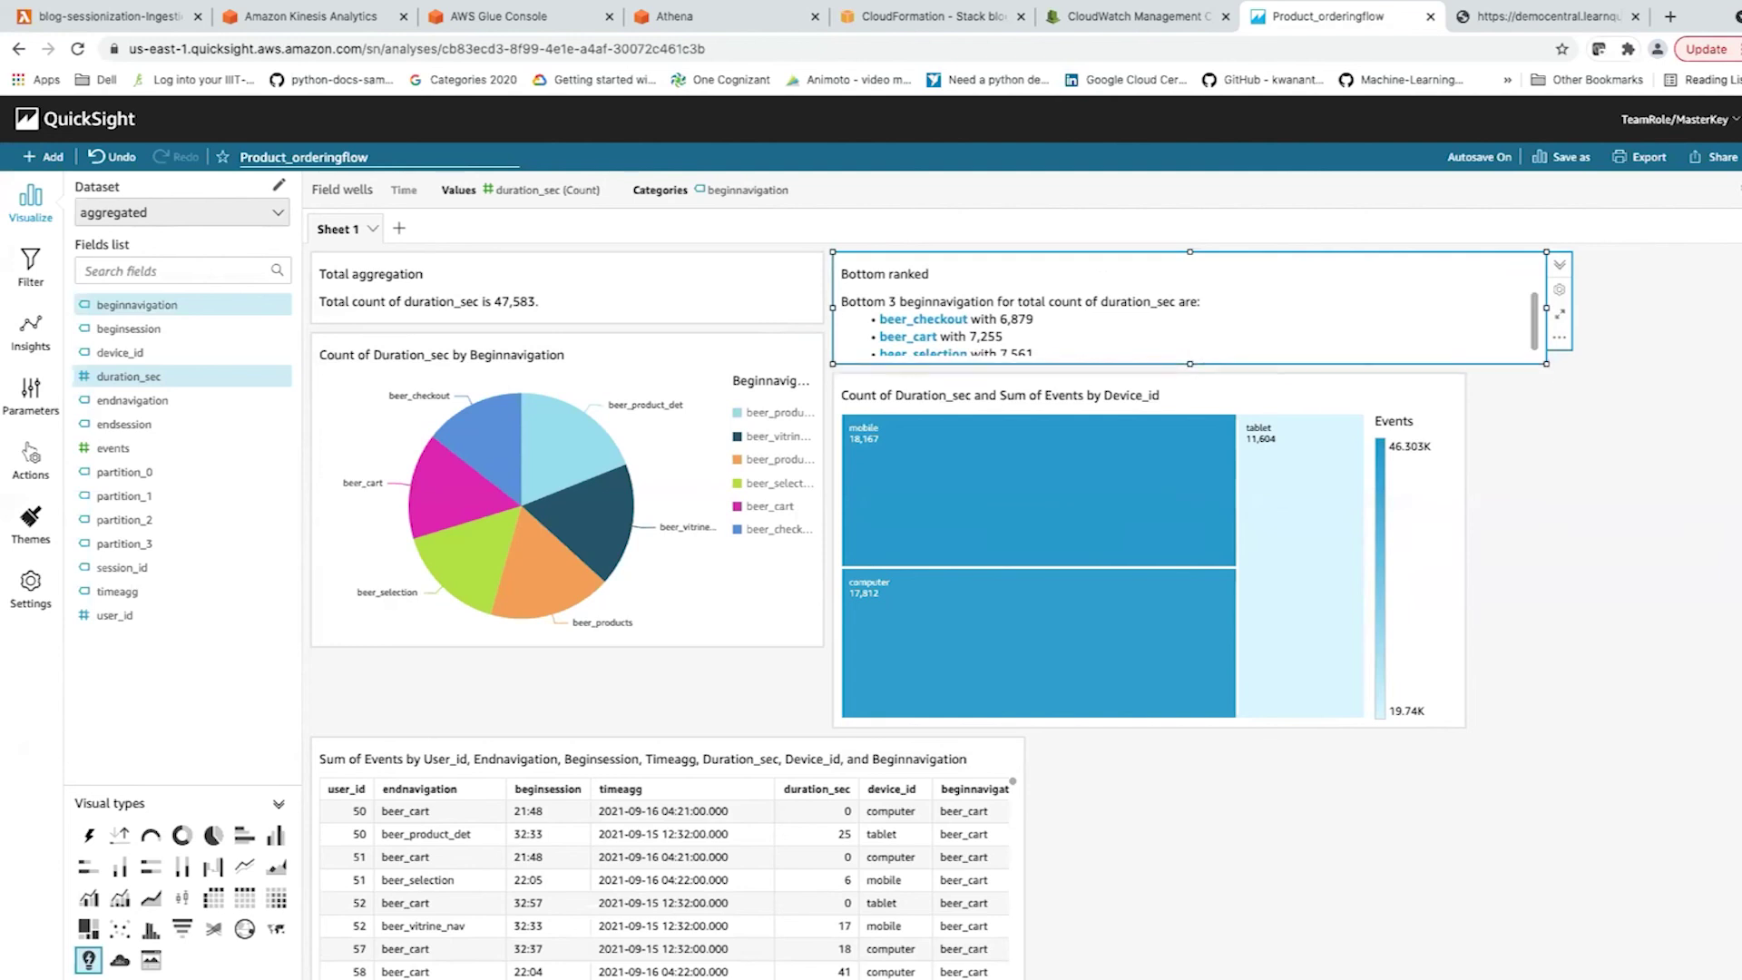
{"action": "left_click_drag", "start_coordinate": [1189, 364], "coordinate": [1190, 404]}
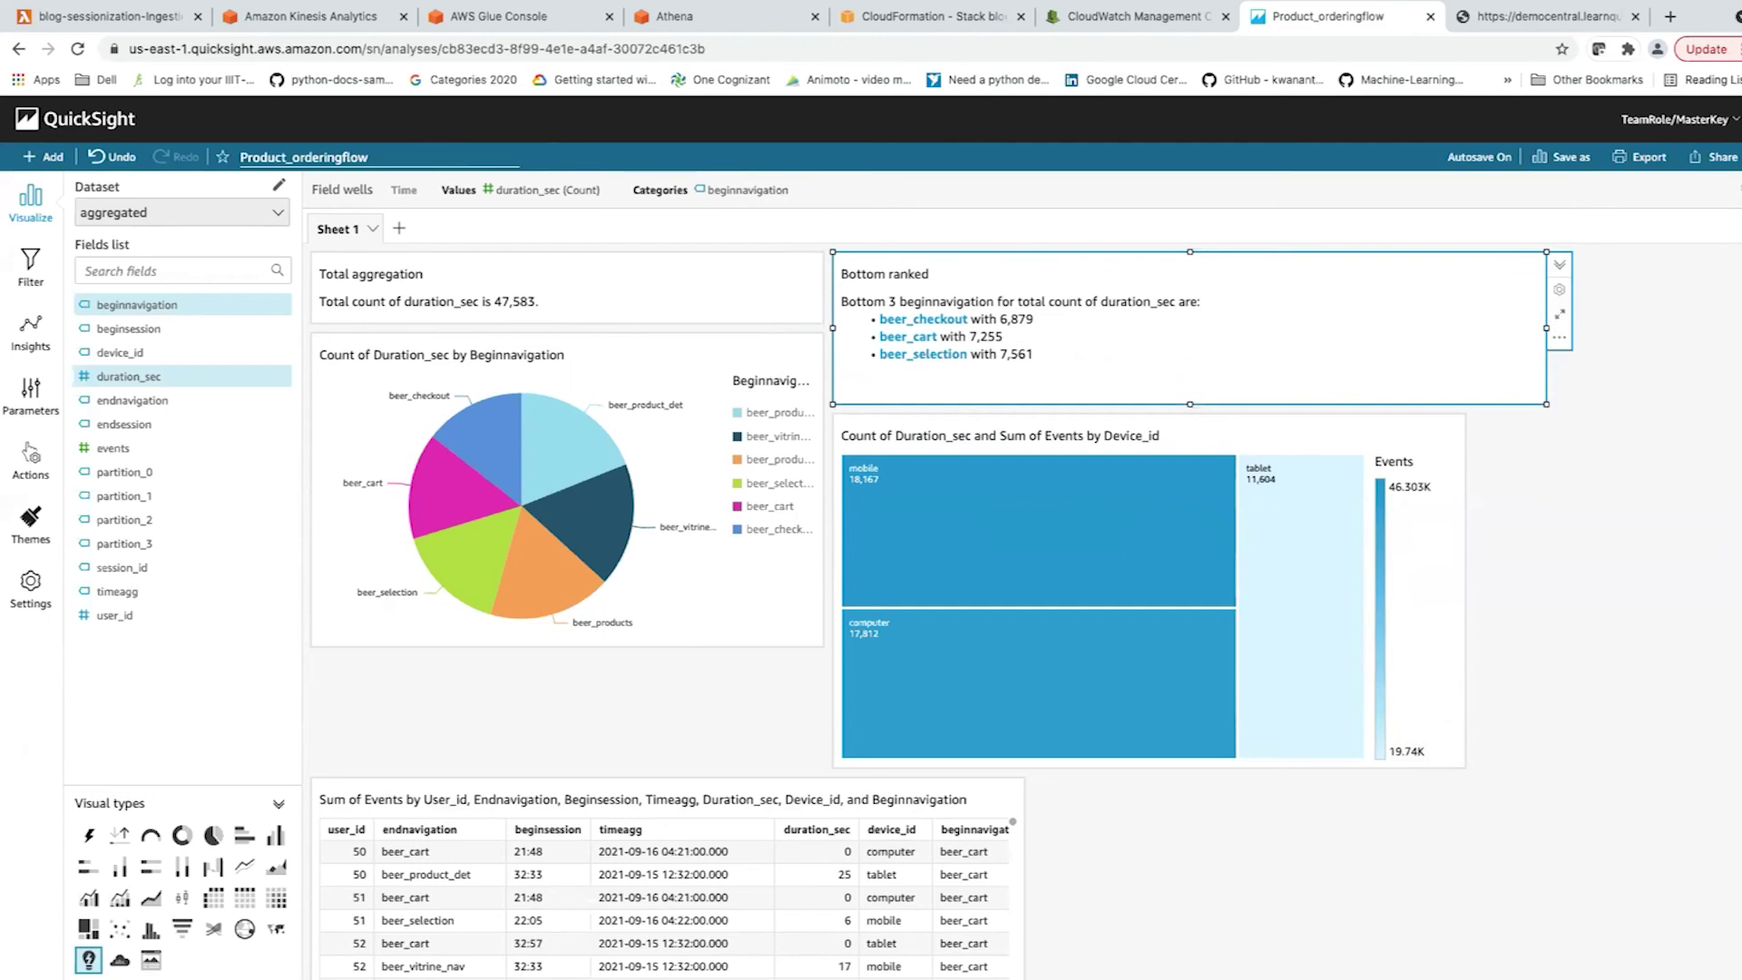
{"action": "left_click_drag", "start_coordinate": [1546, 328], "coordinate": [1426, 327]}
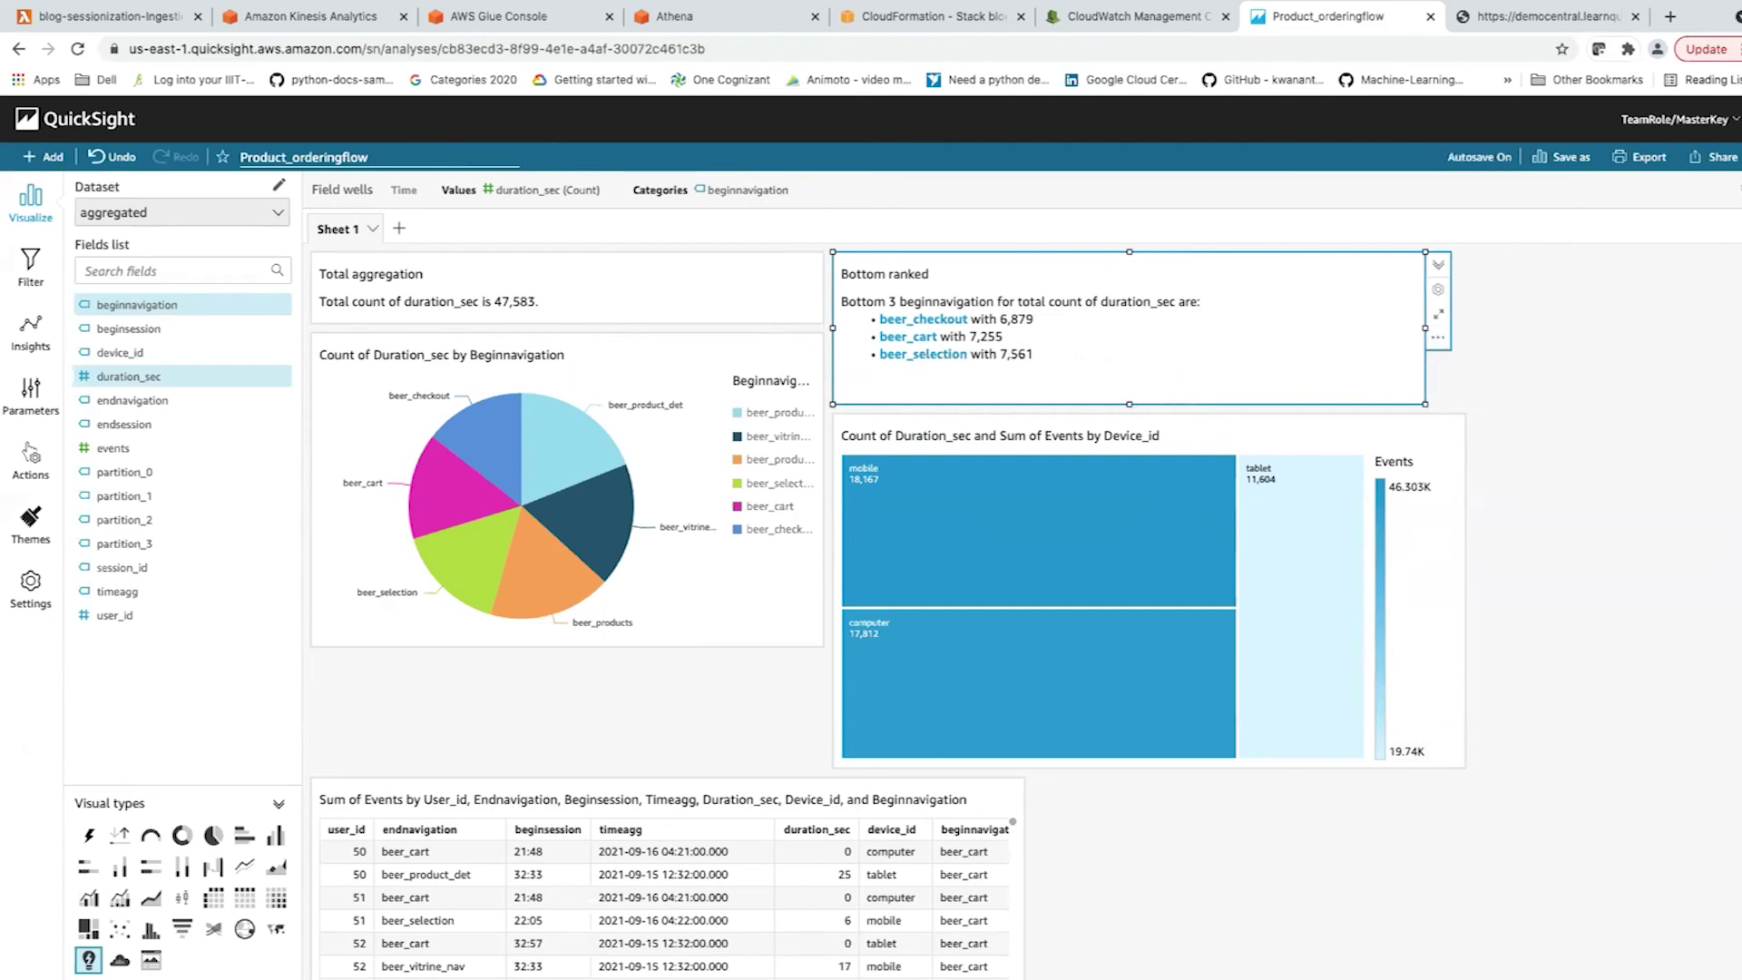
{"action": "left_click", "coordinate": [567, 490]}
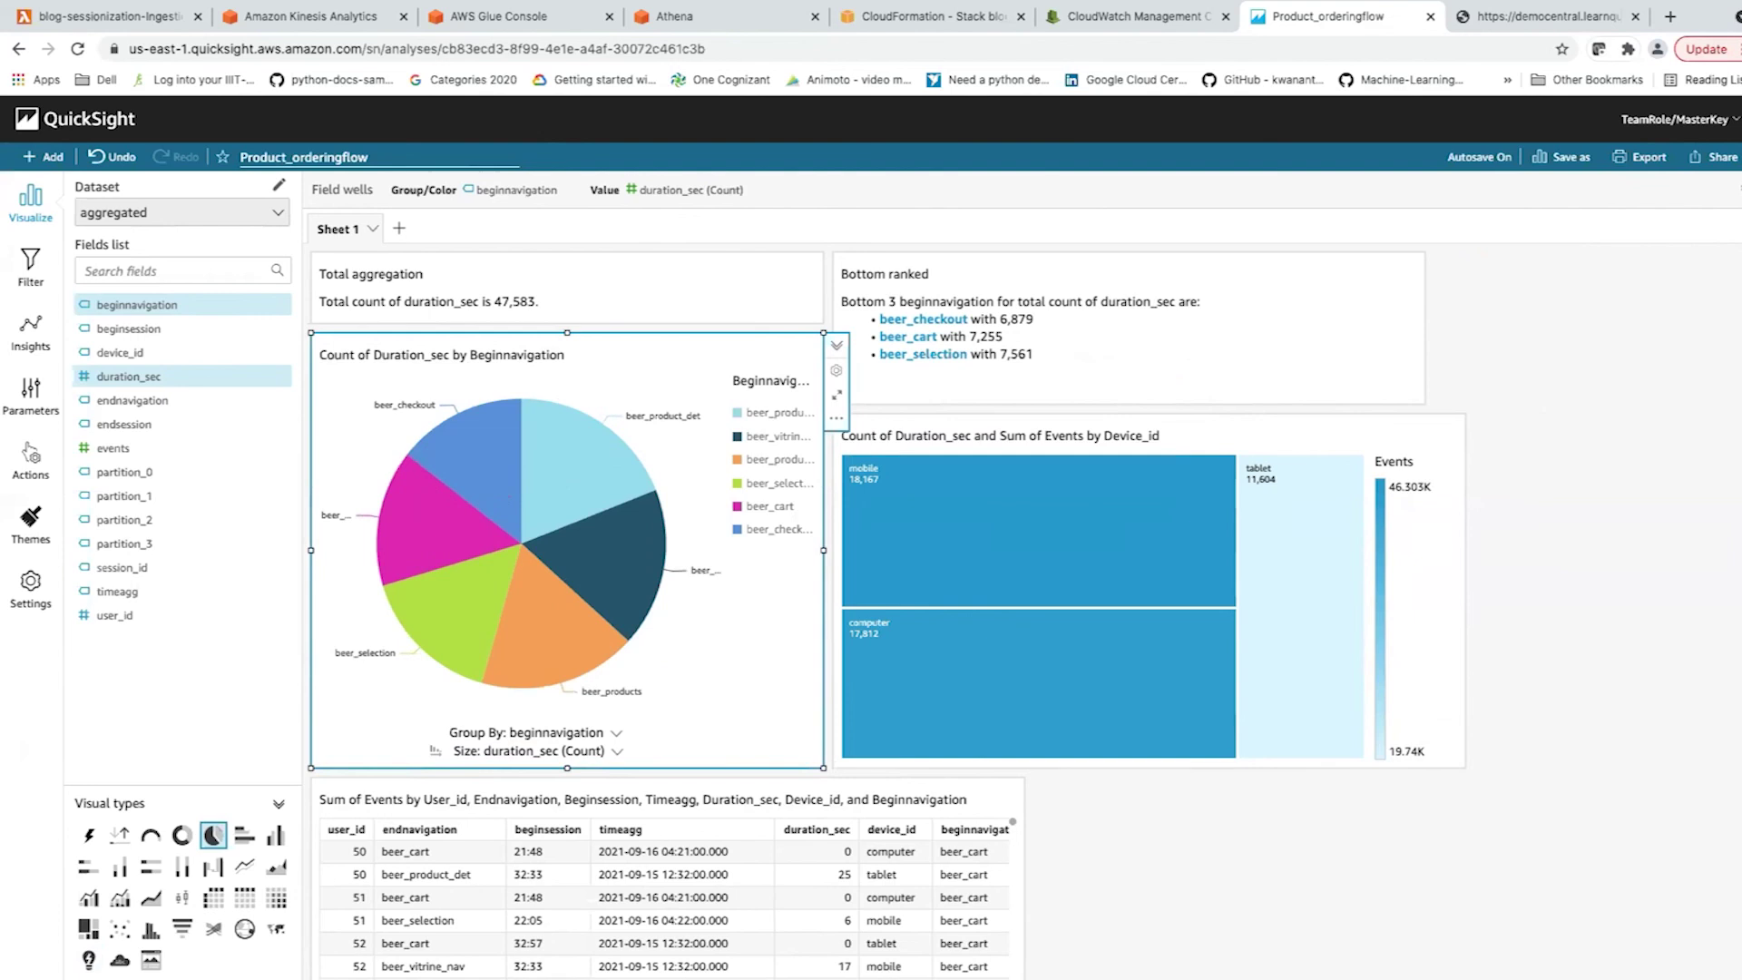
{"action": "key", "text": "Escape"}
{"action": "scroll", "coordinate": [667, 907], "scroll_direction": "down", "scroll_amount": 3}
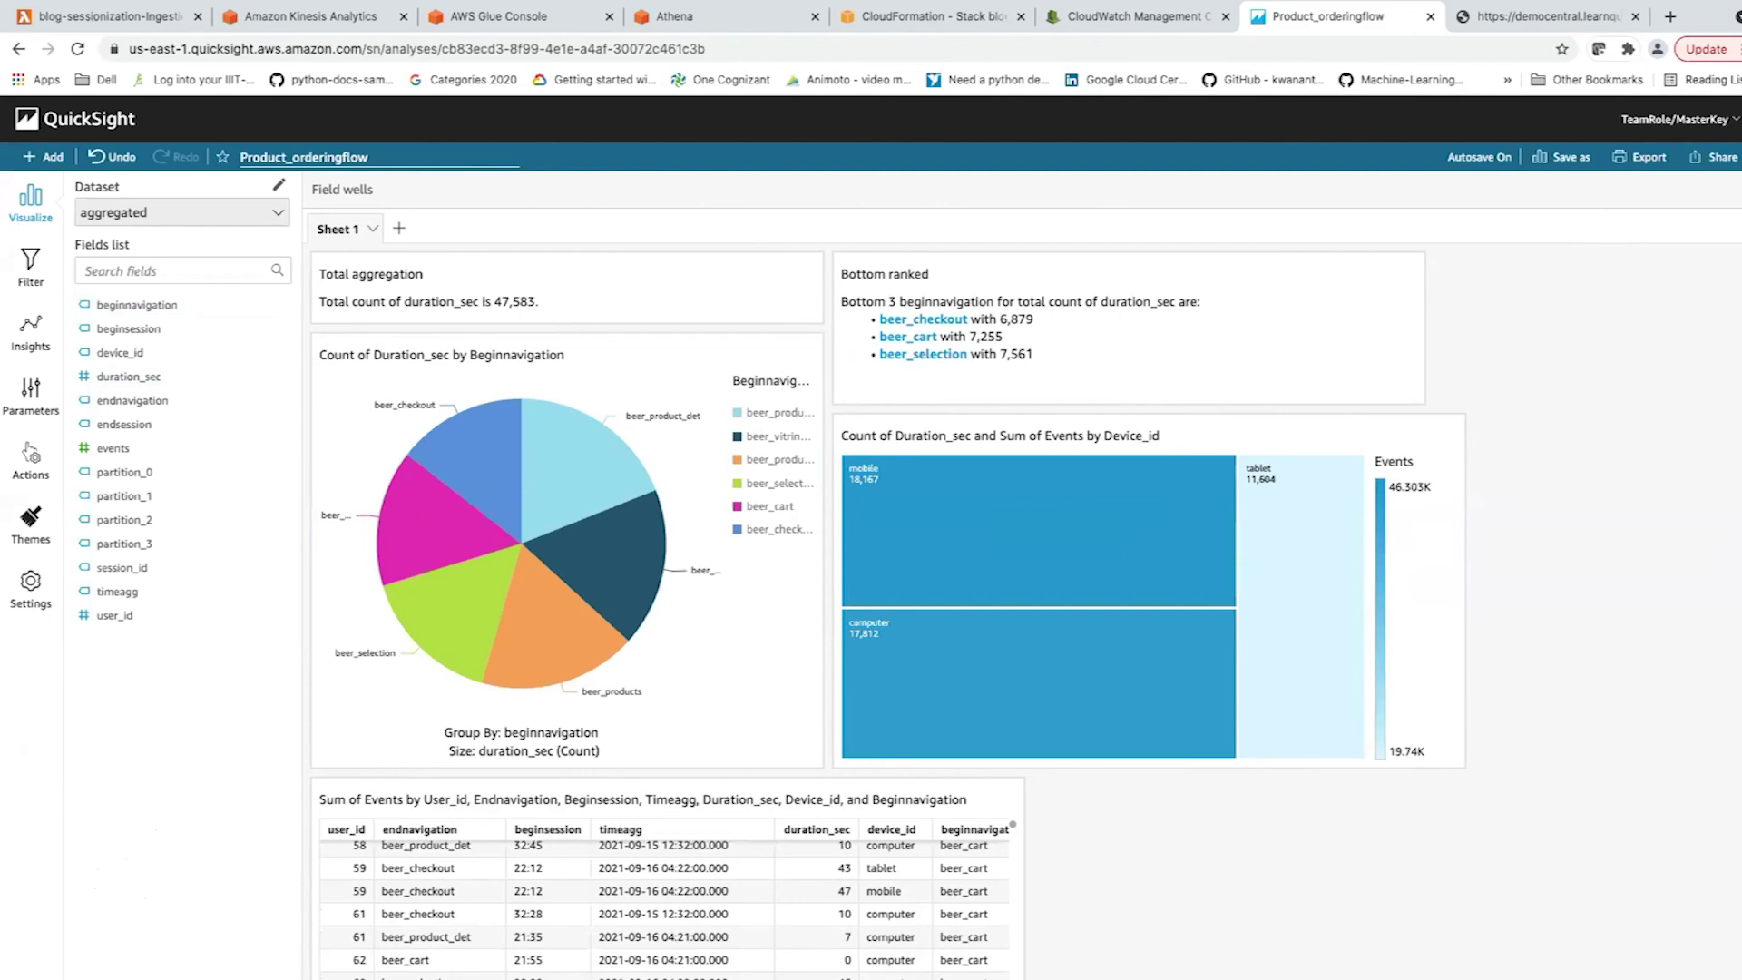
{"action": "scroll", "coordinate": [890, 613], "scroll_direction": "down", "scroll_amount": 1}
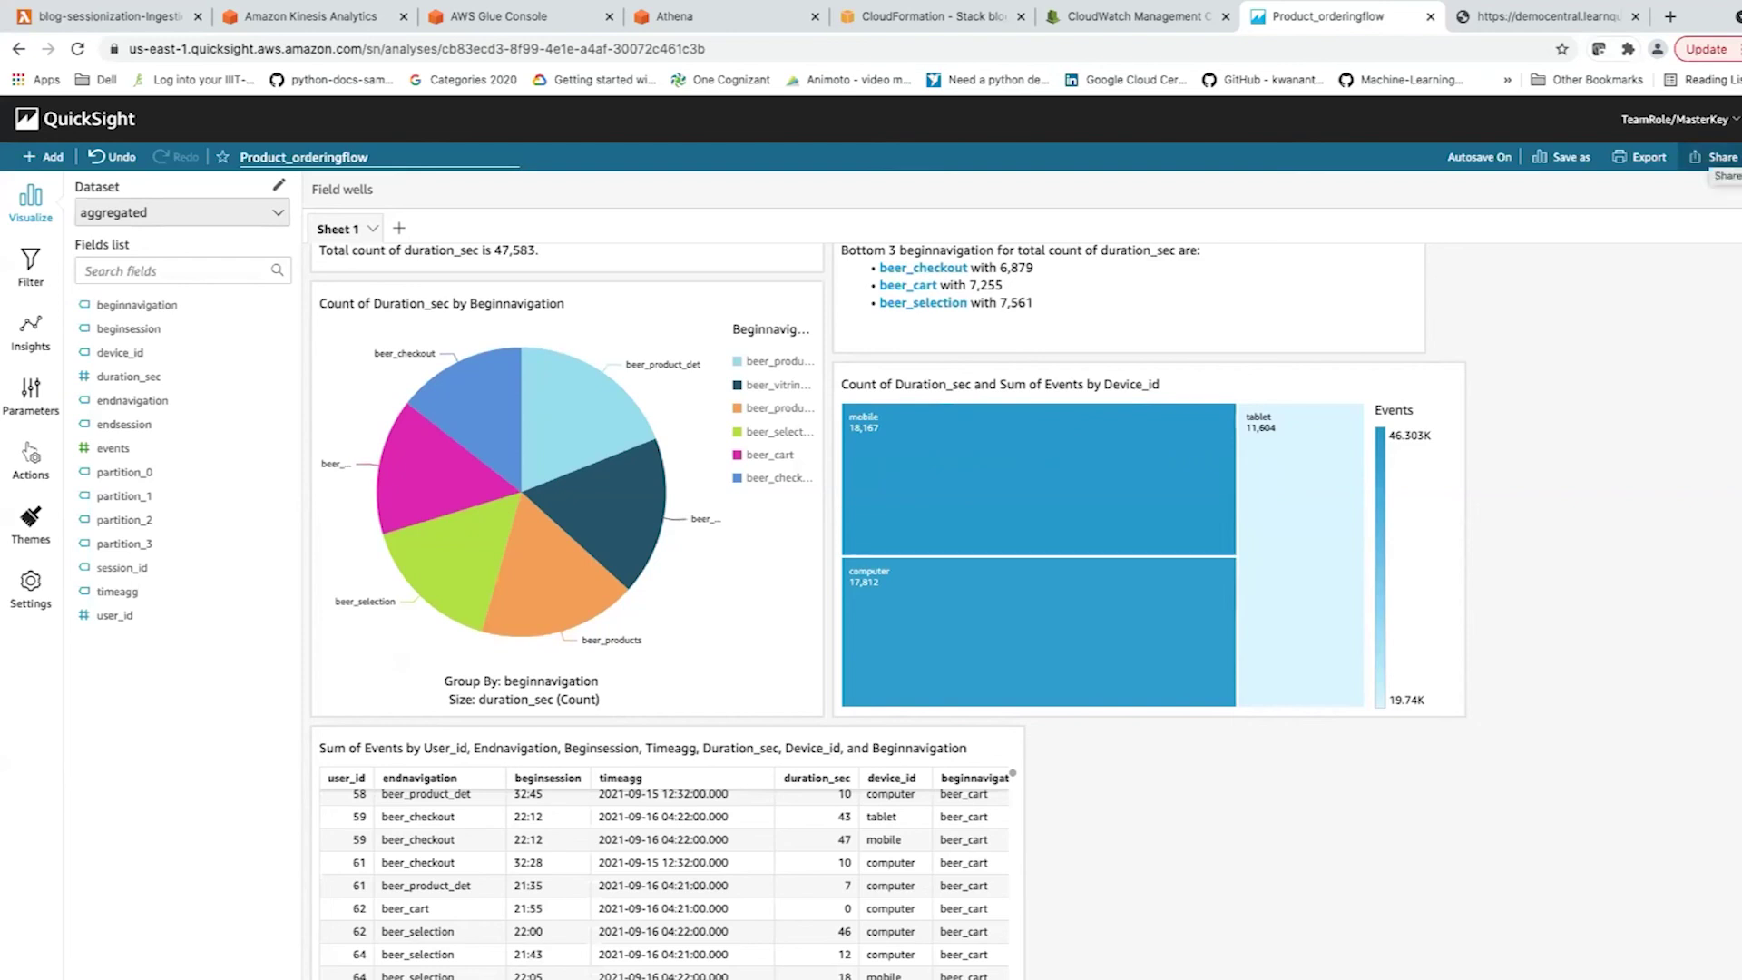
{"action": "left_click", "coordinate": [1715, 157]}
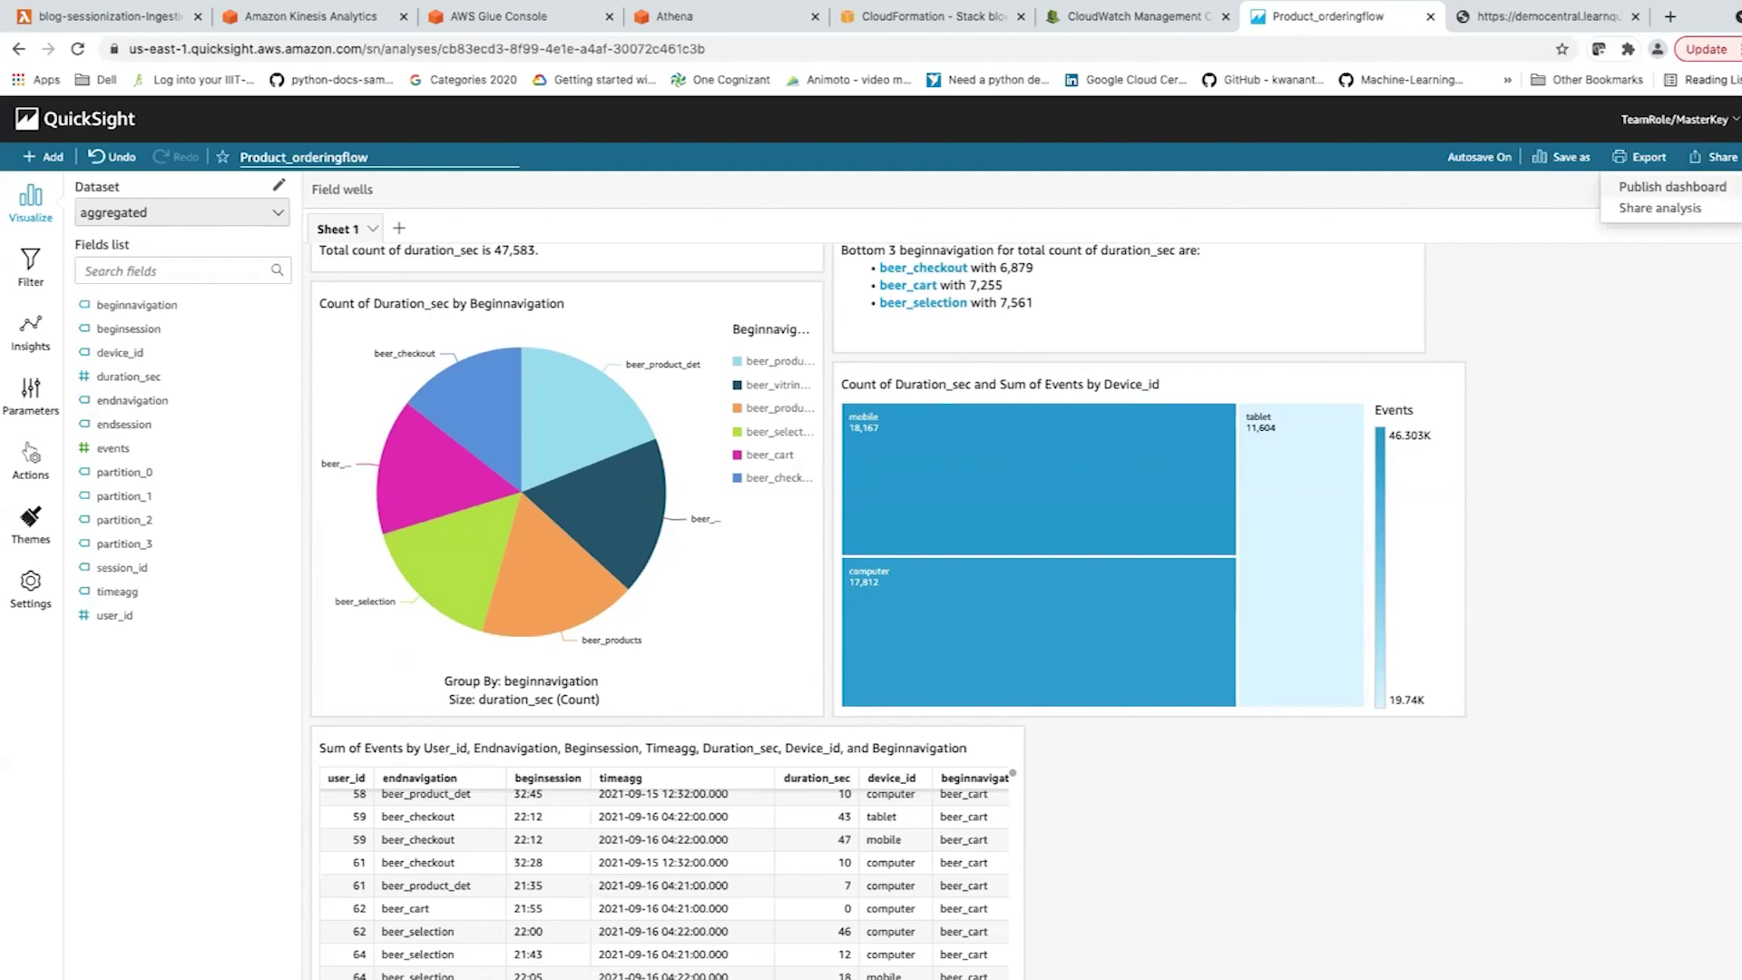
{"action": "key", "text": "Escape"}
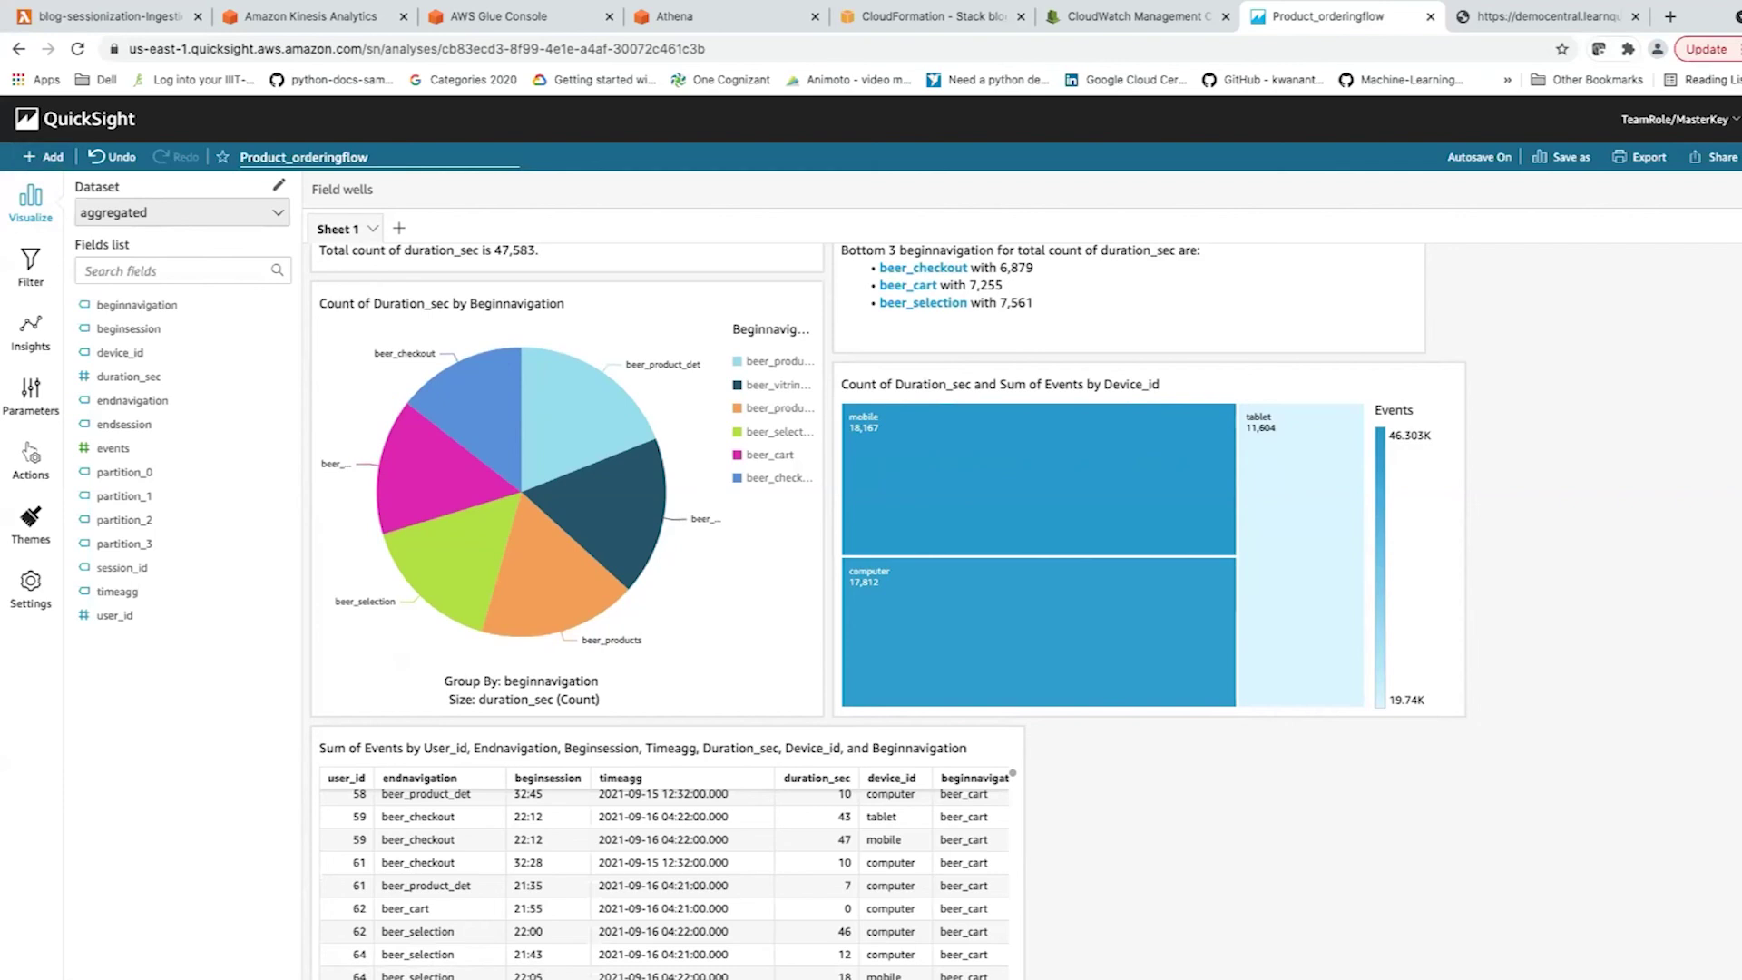
{"action": "left_click", "coordinate": [44, 156]}
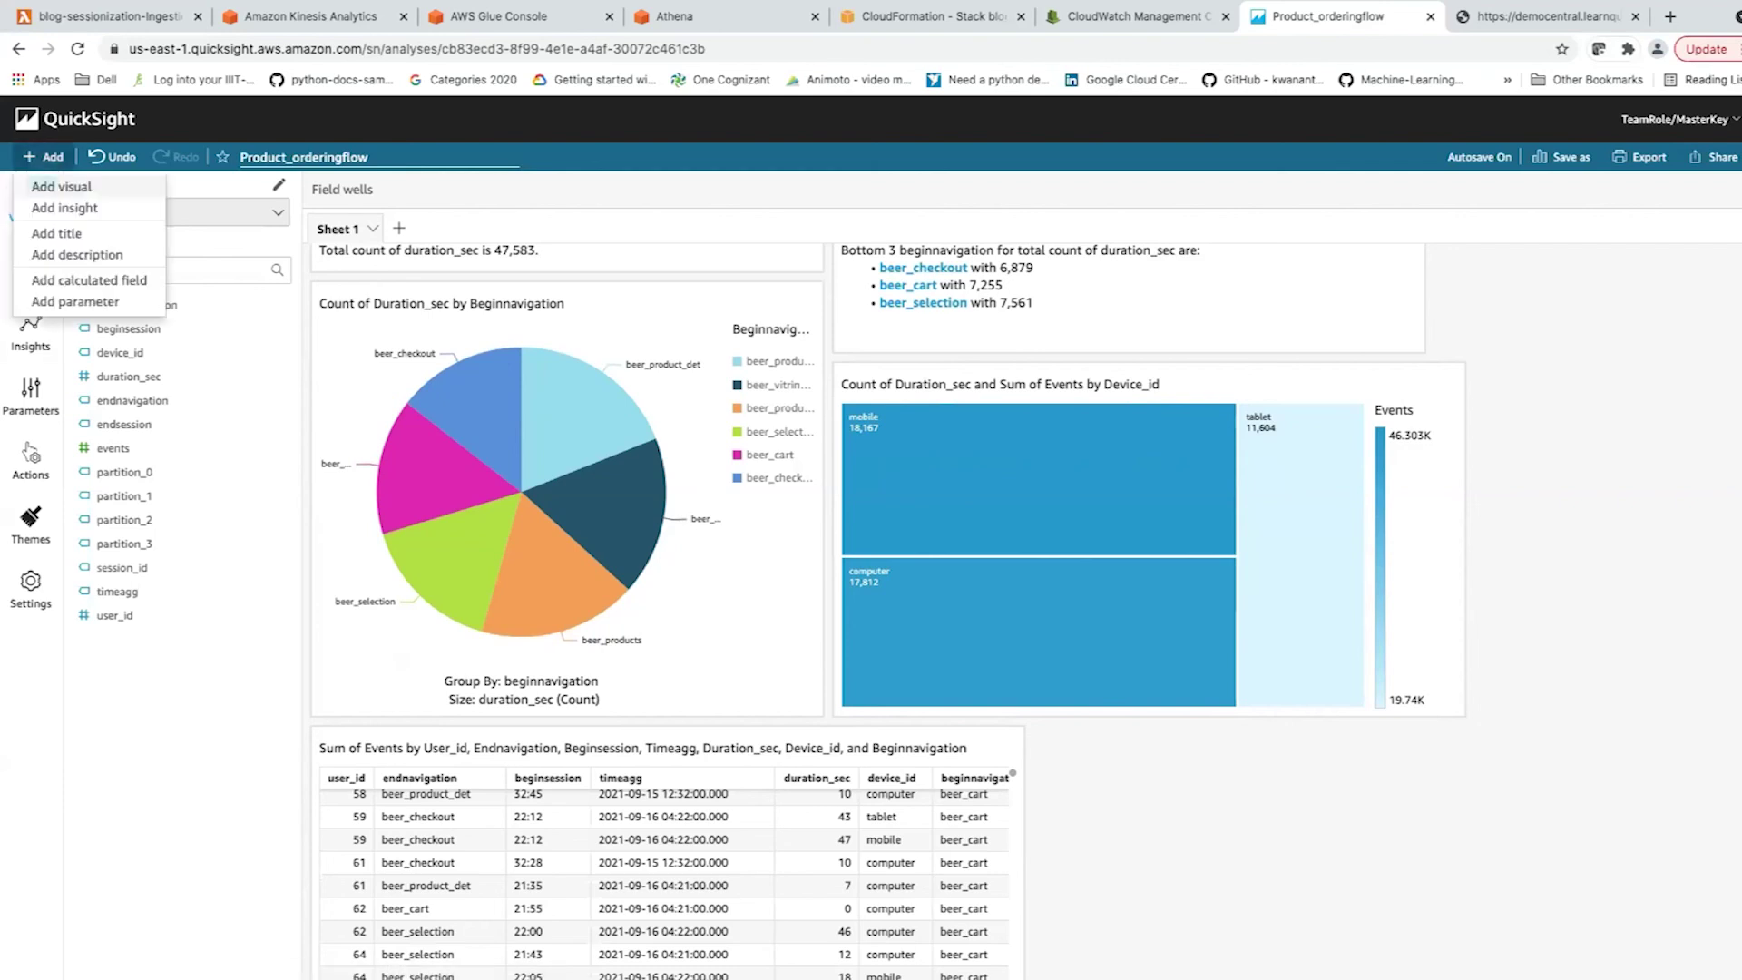
{"action": "left_click", "coordinate": [64, 208]}
{"action": "left_click", "coordinate": [839, 254]}
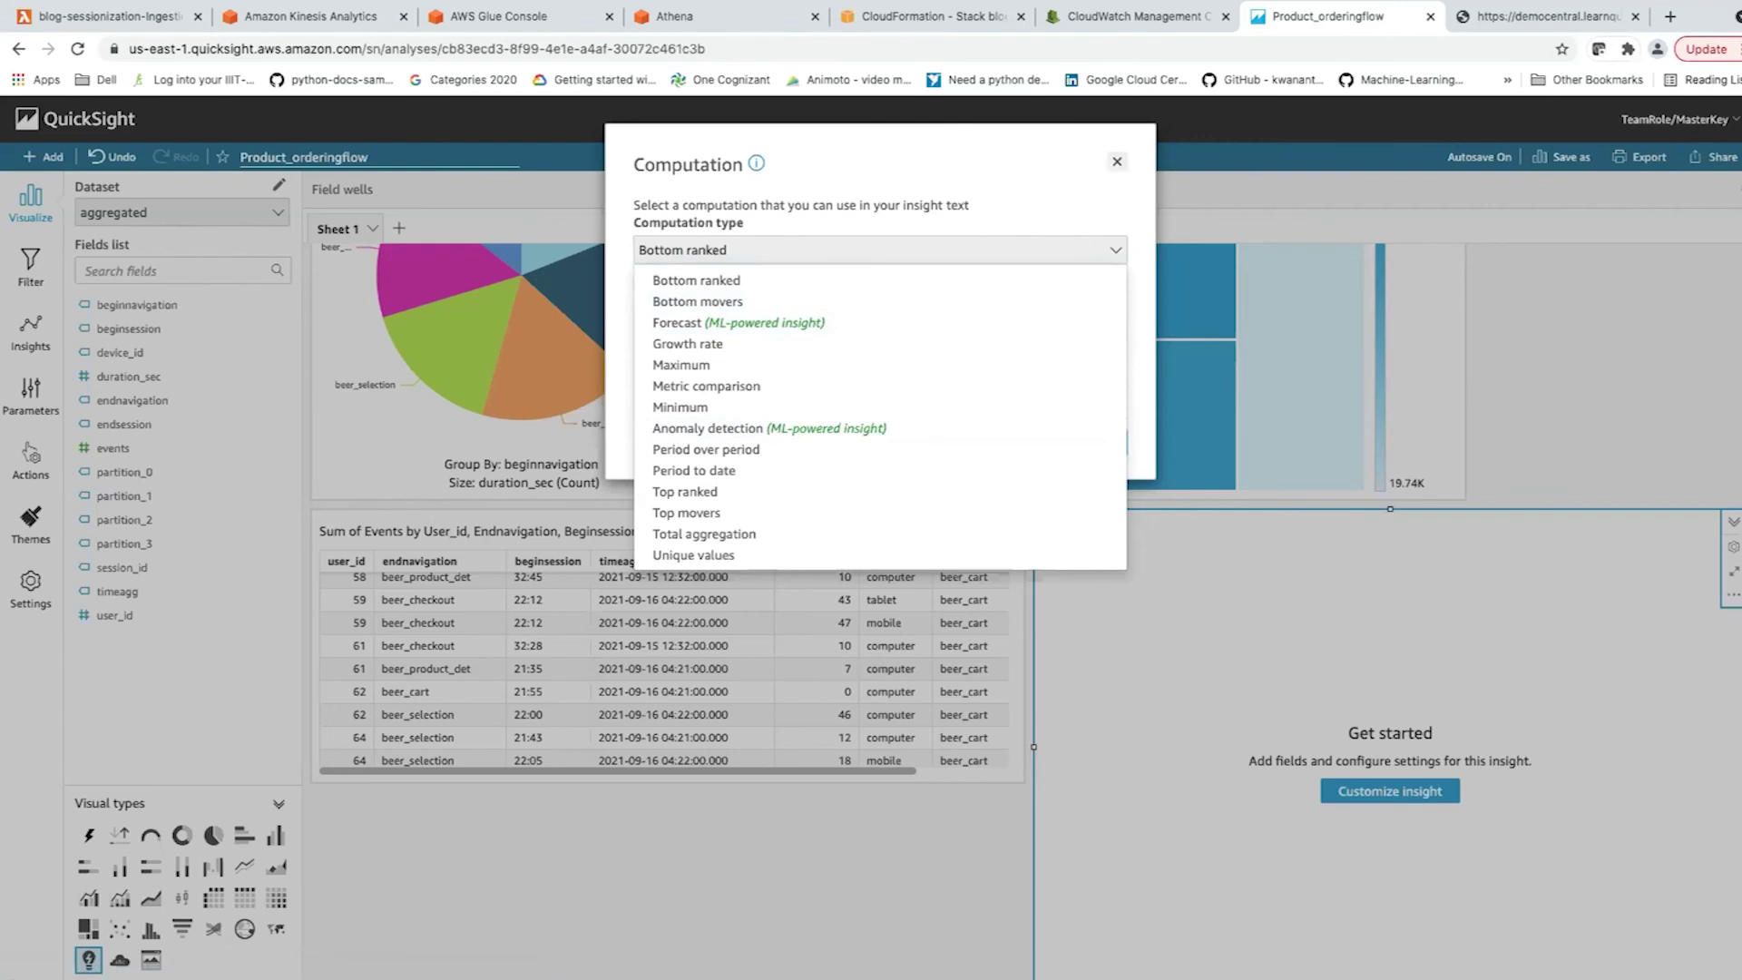
{"action": "left_click", "coordinate": [1117, 161]}
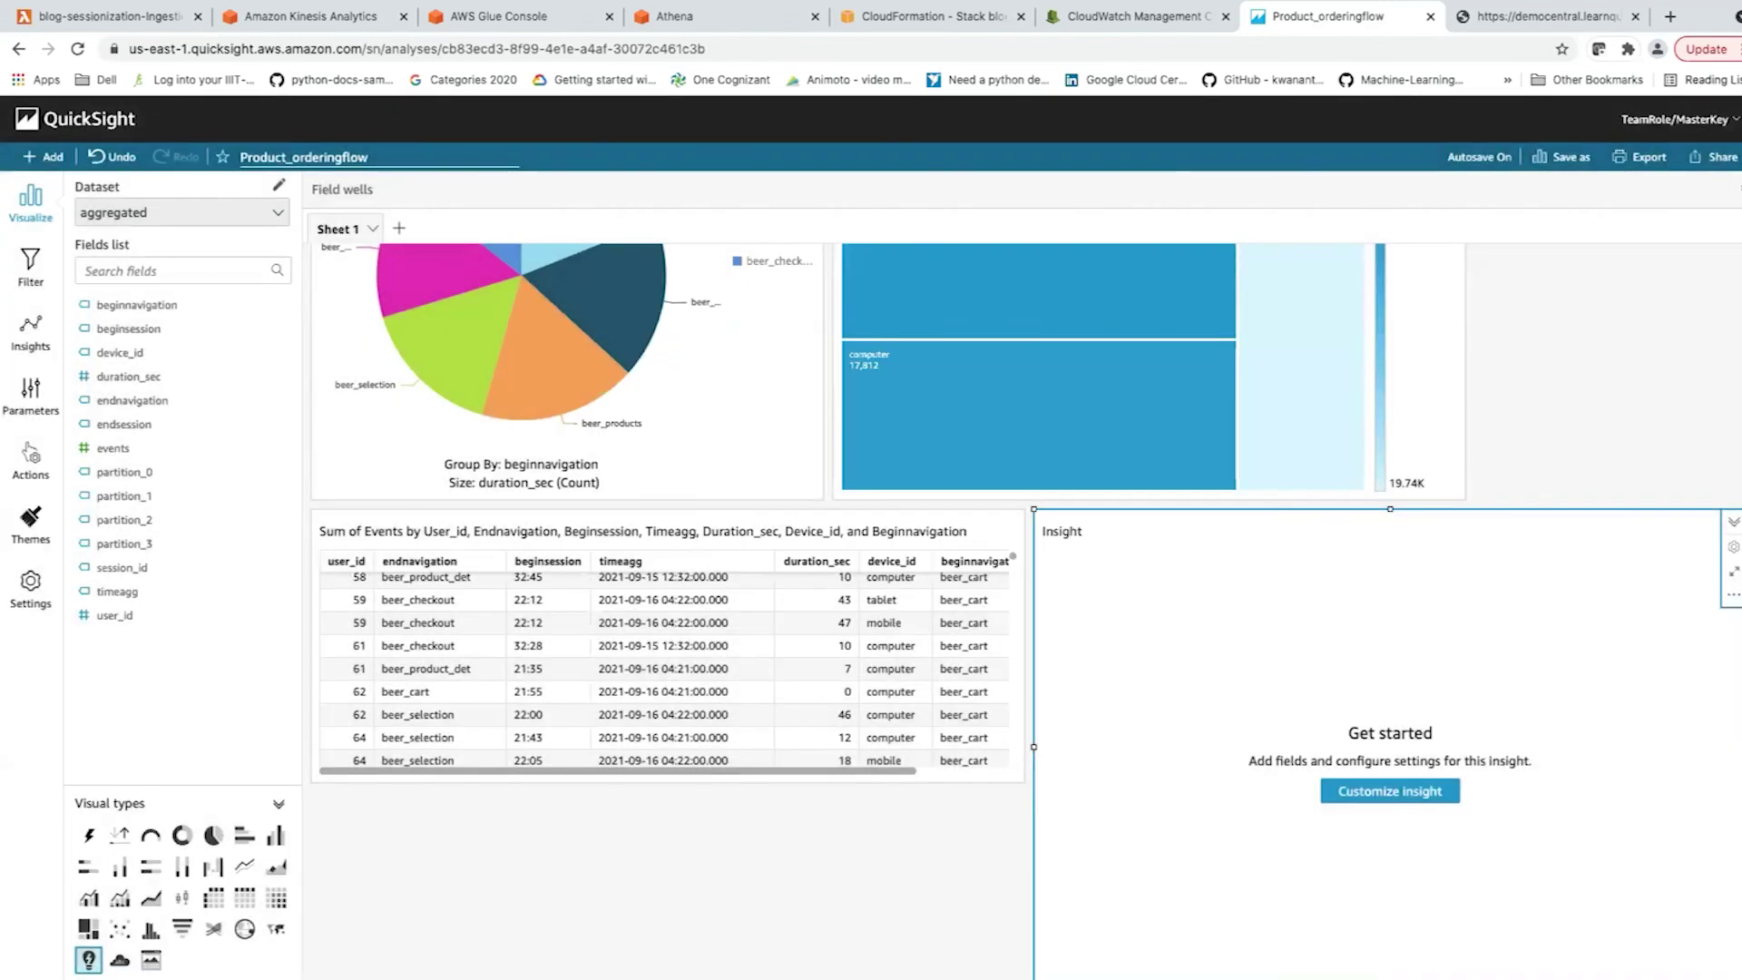
{"action": "scroll", "coordinate": [1026, 537], "scroll_direction": "up", "scroll_amount": 2}
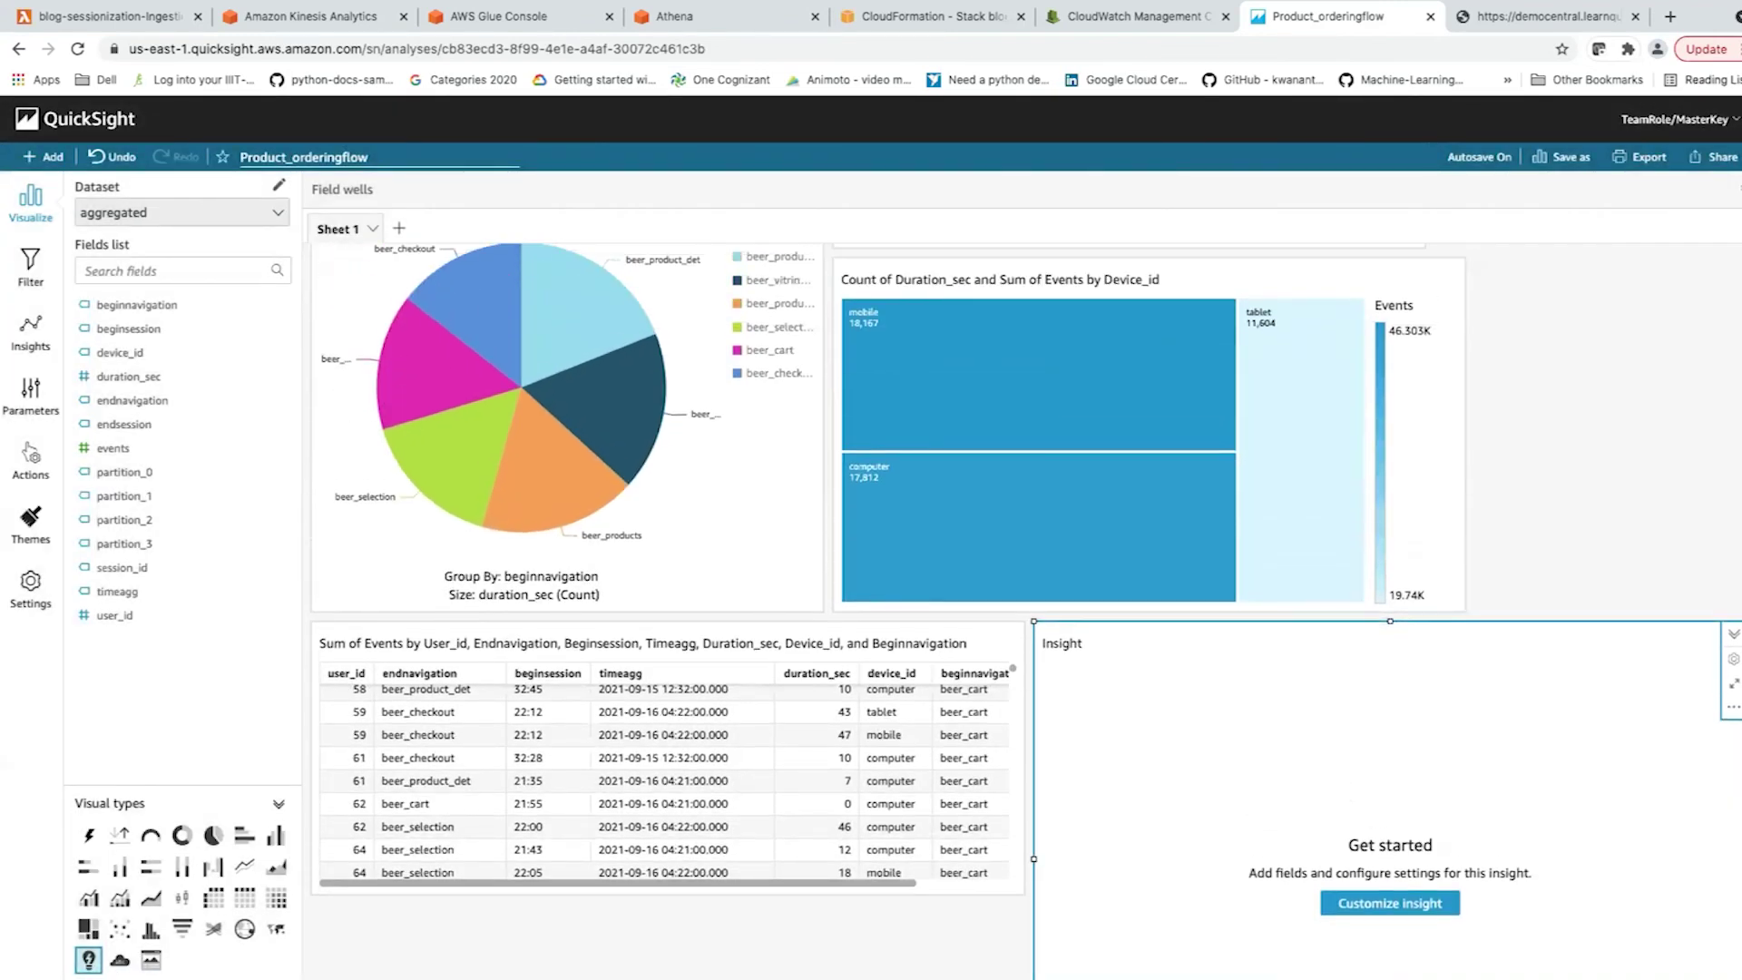
{"action": "left_click", "coordinate": [1733, 707]}
{"action": "left_click", "coordinate": [1658, 789]}
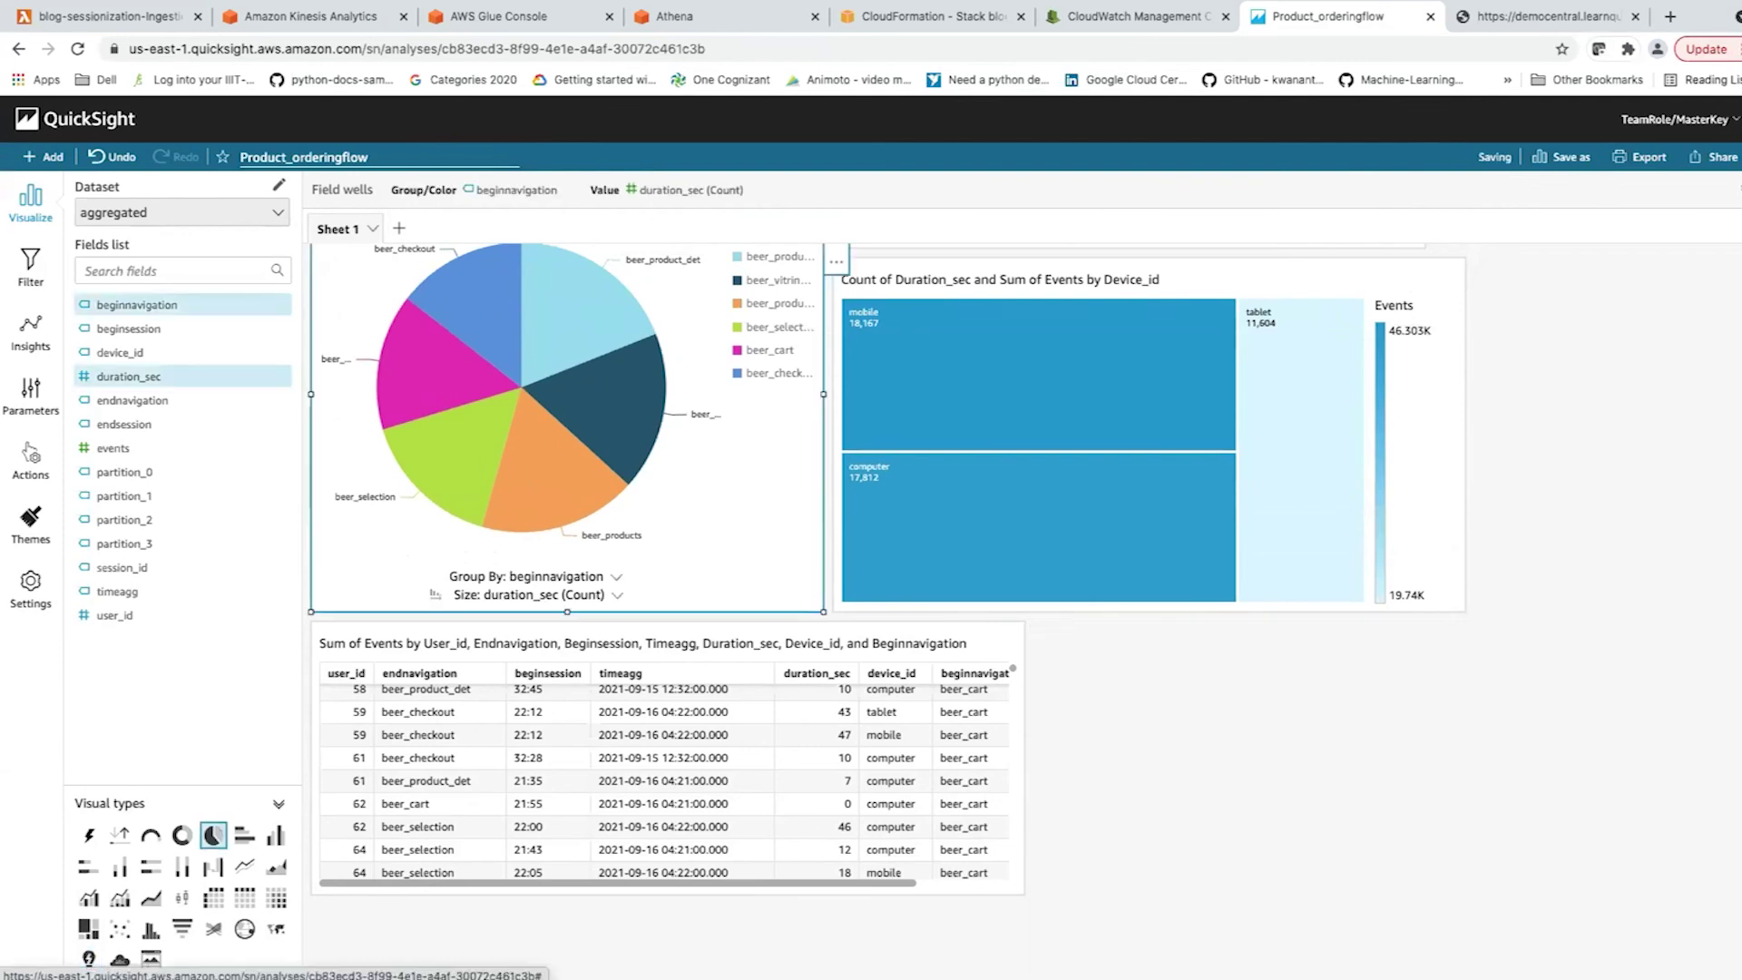
{"action": "scroll", "coordinate": [885, 508], "scroll_direction": "up", "scroll_amount": 3}
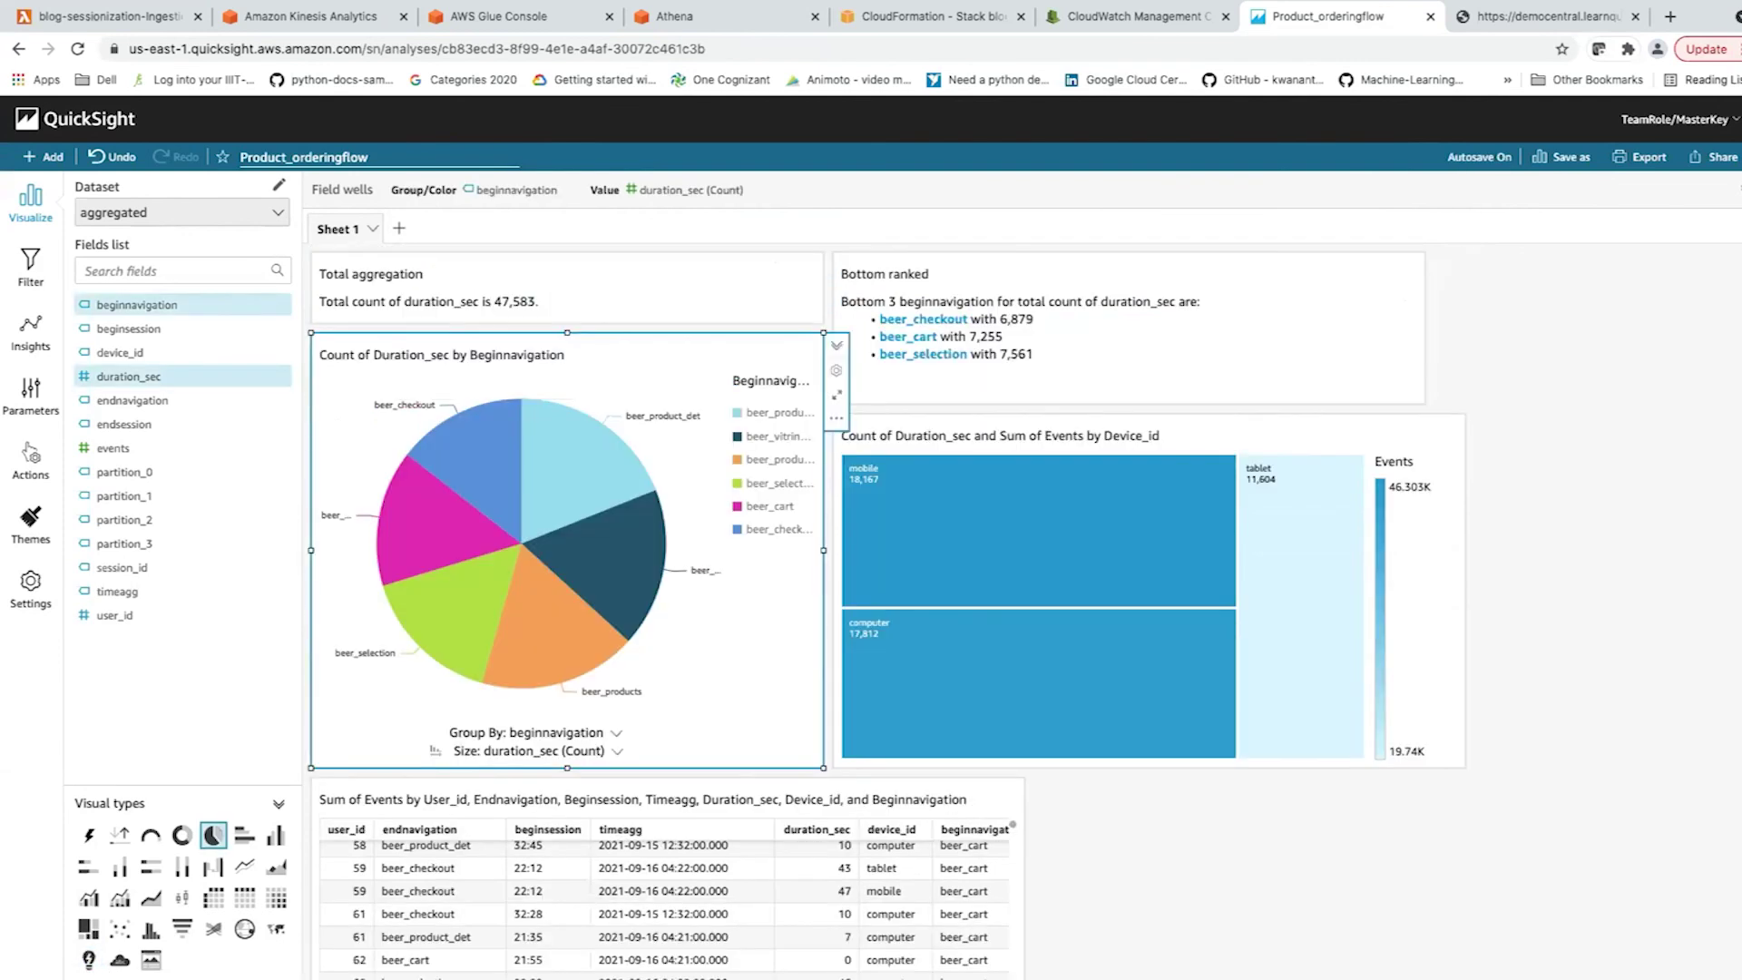
{"action": "key", "text": "ctrl+Tab"}
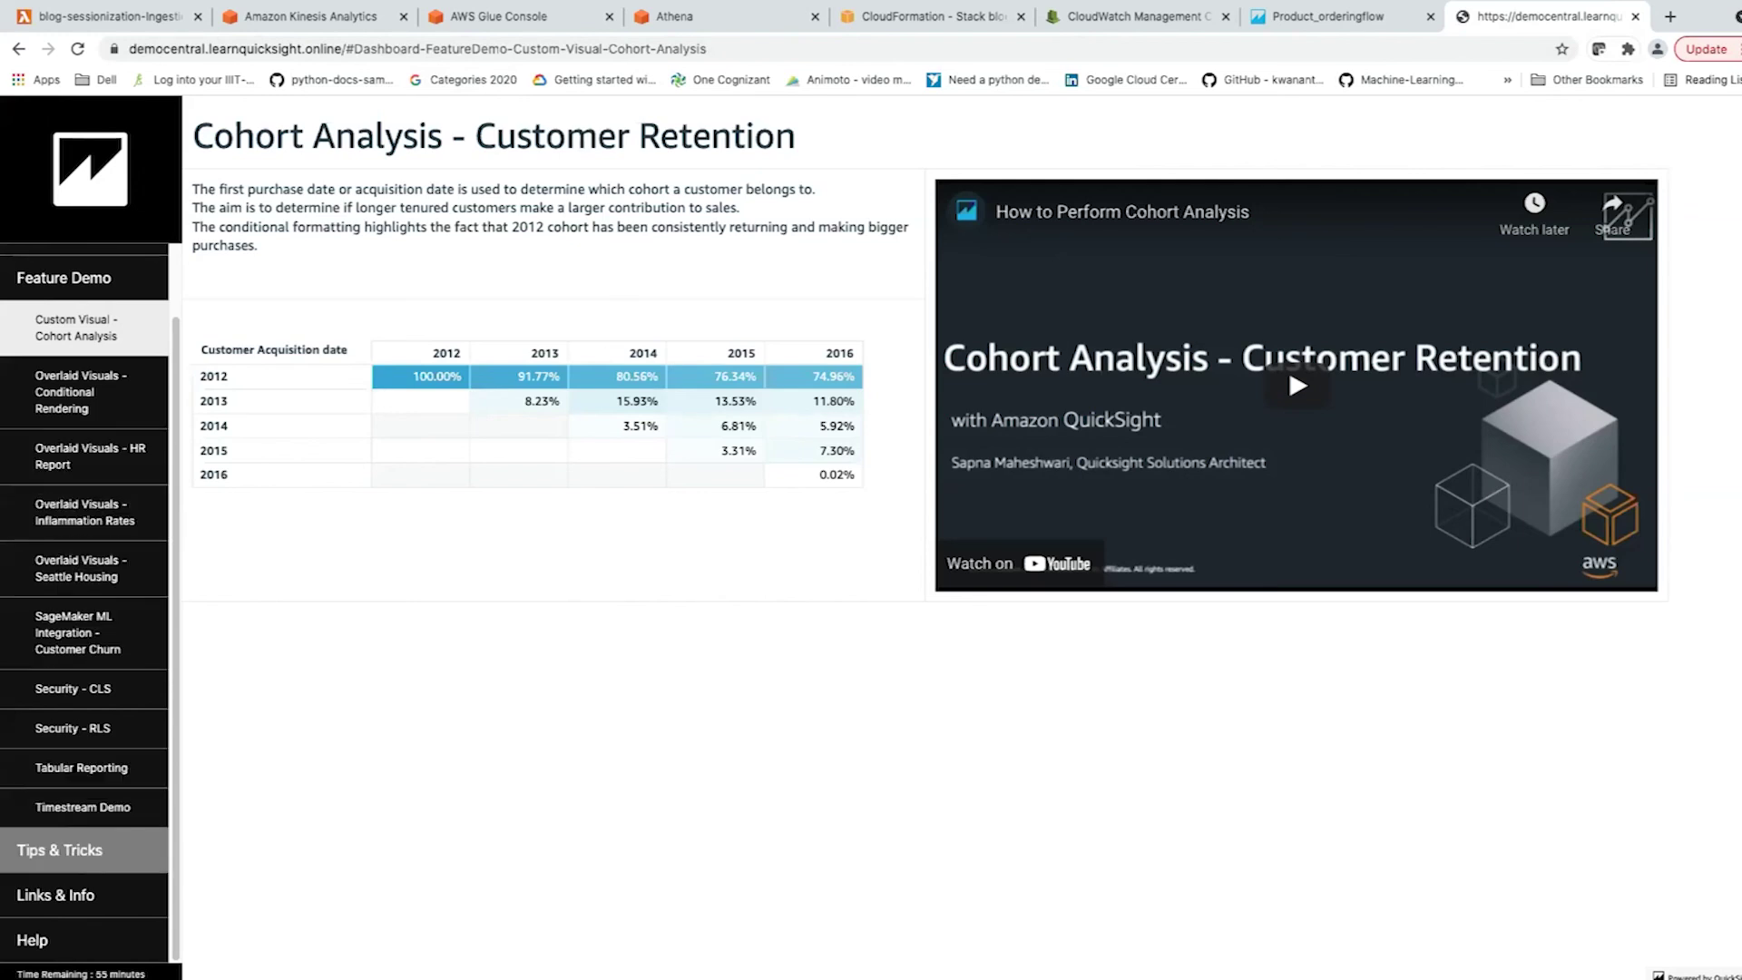
Browse the Tips & Tricks examples, then open the 1.Business Summary dashboard demo.
{"action": "left_click", "coordinate": [60, 849]}
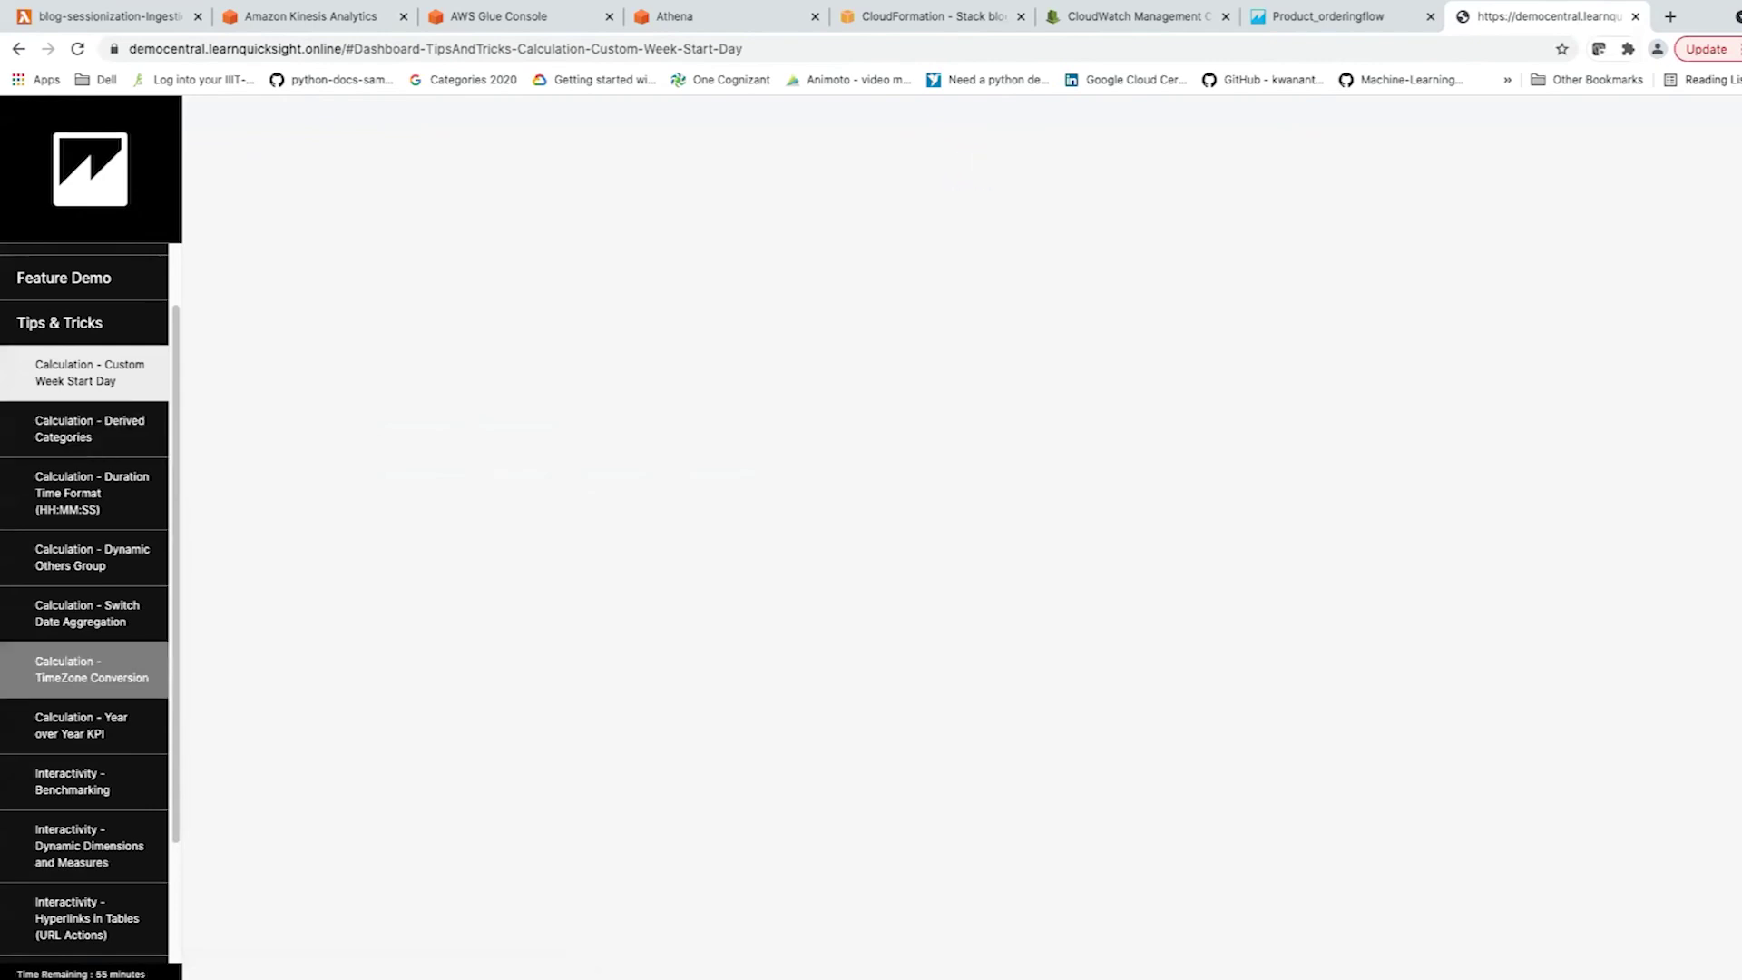
{"action": "scroll", "coordinate": [90, 662], "scroll_direction": "down", "scroll_amount": 2}
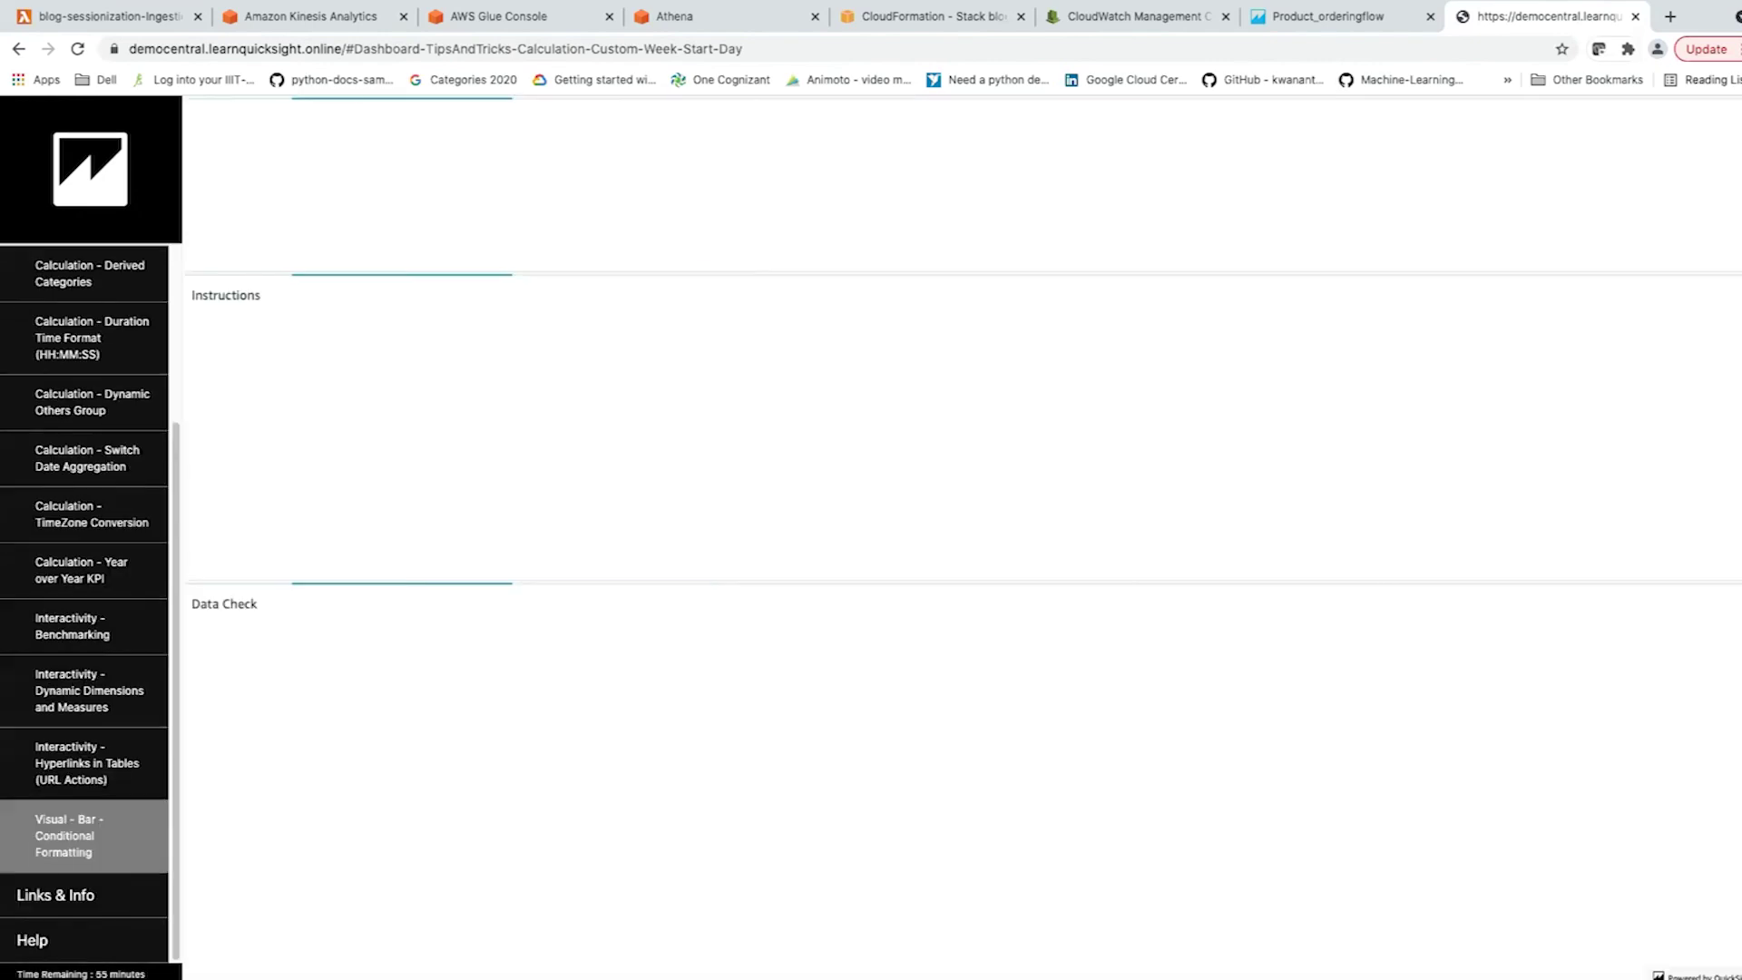
{"action": "scroll", "coordinate": [85, 834], "scroll_direction": "up", "scroll_amount": 3}
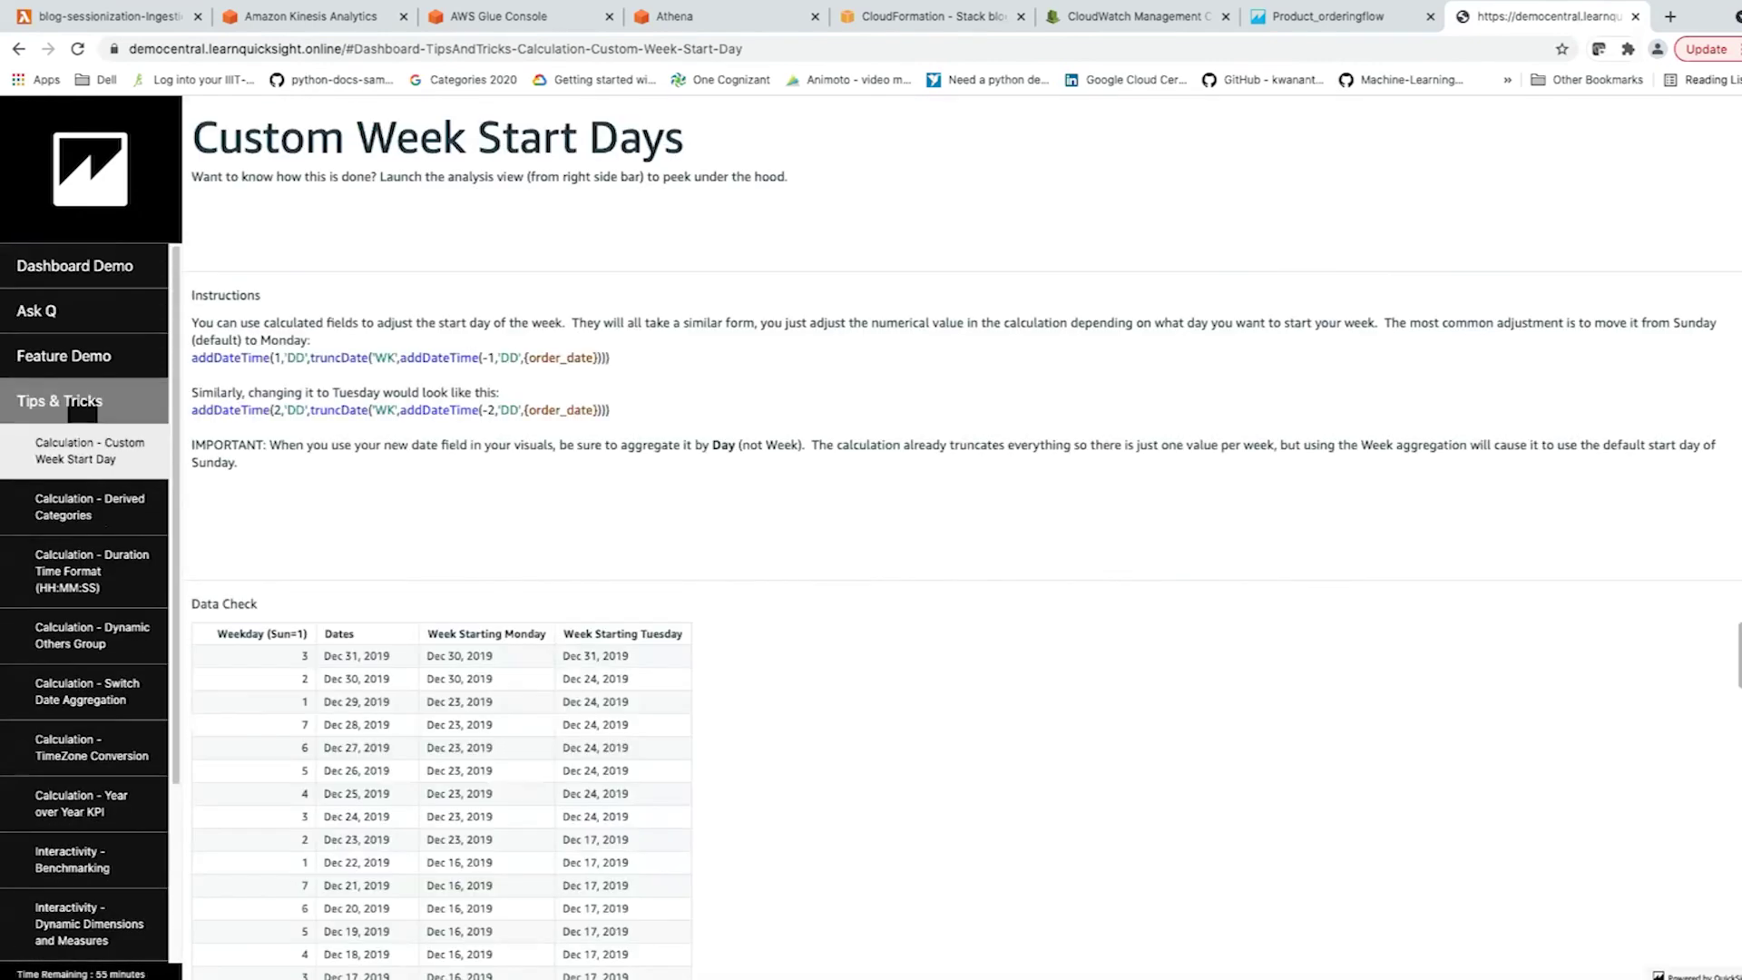
{"action": "left_click", "coordinate": [60, 400]}
{"action": "left_click", "coordinate": [75, 265]}
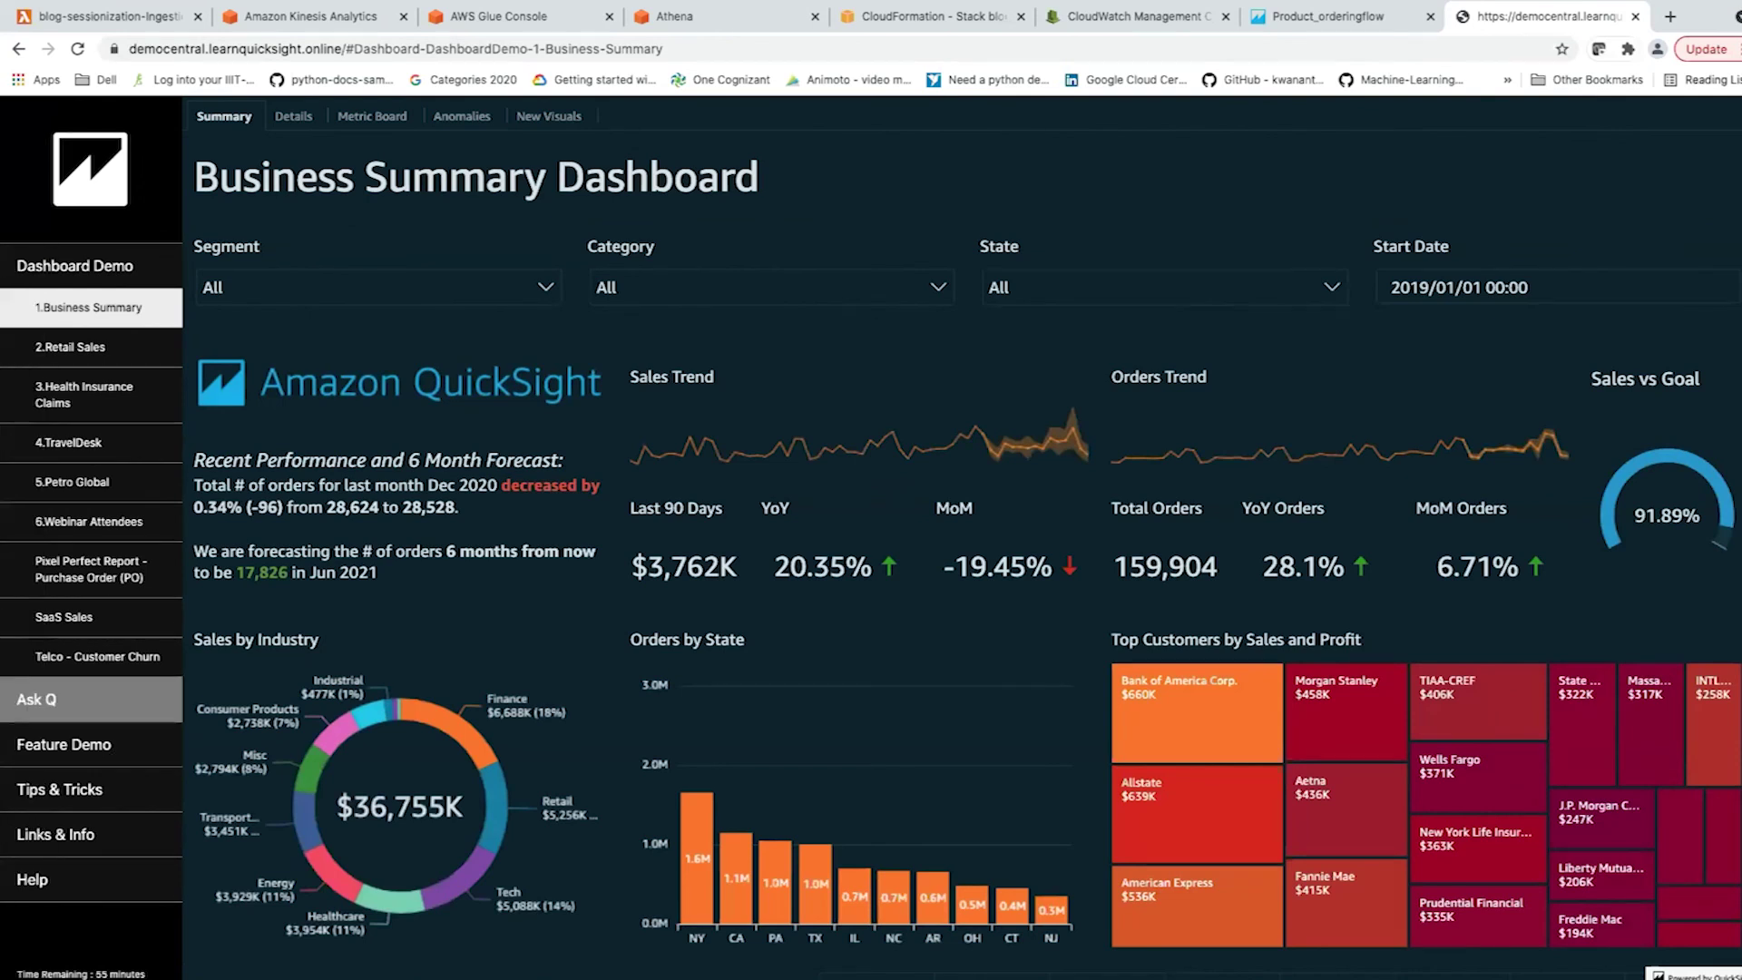
In the Q - SaaS Sales demo, paste the sample question about Amazon's top spender into the Q bar and submit it.
{"action": "left_click", "coordinate": [54, 699]}
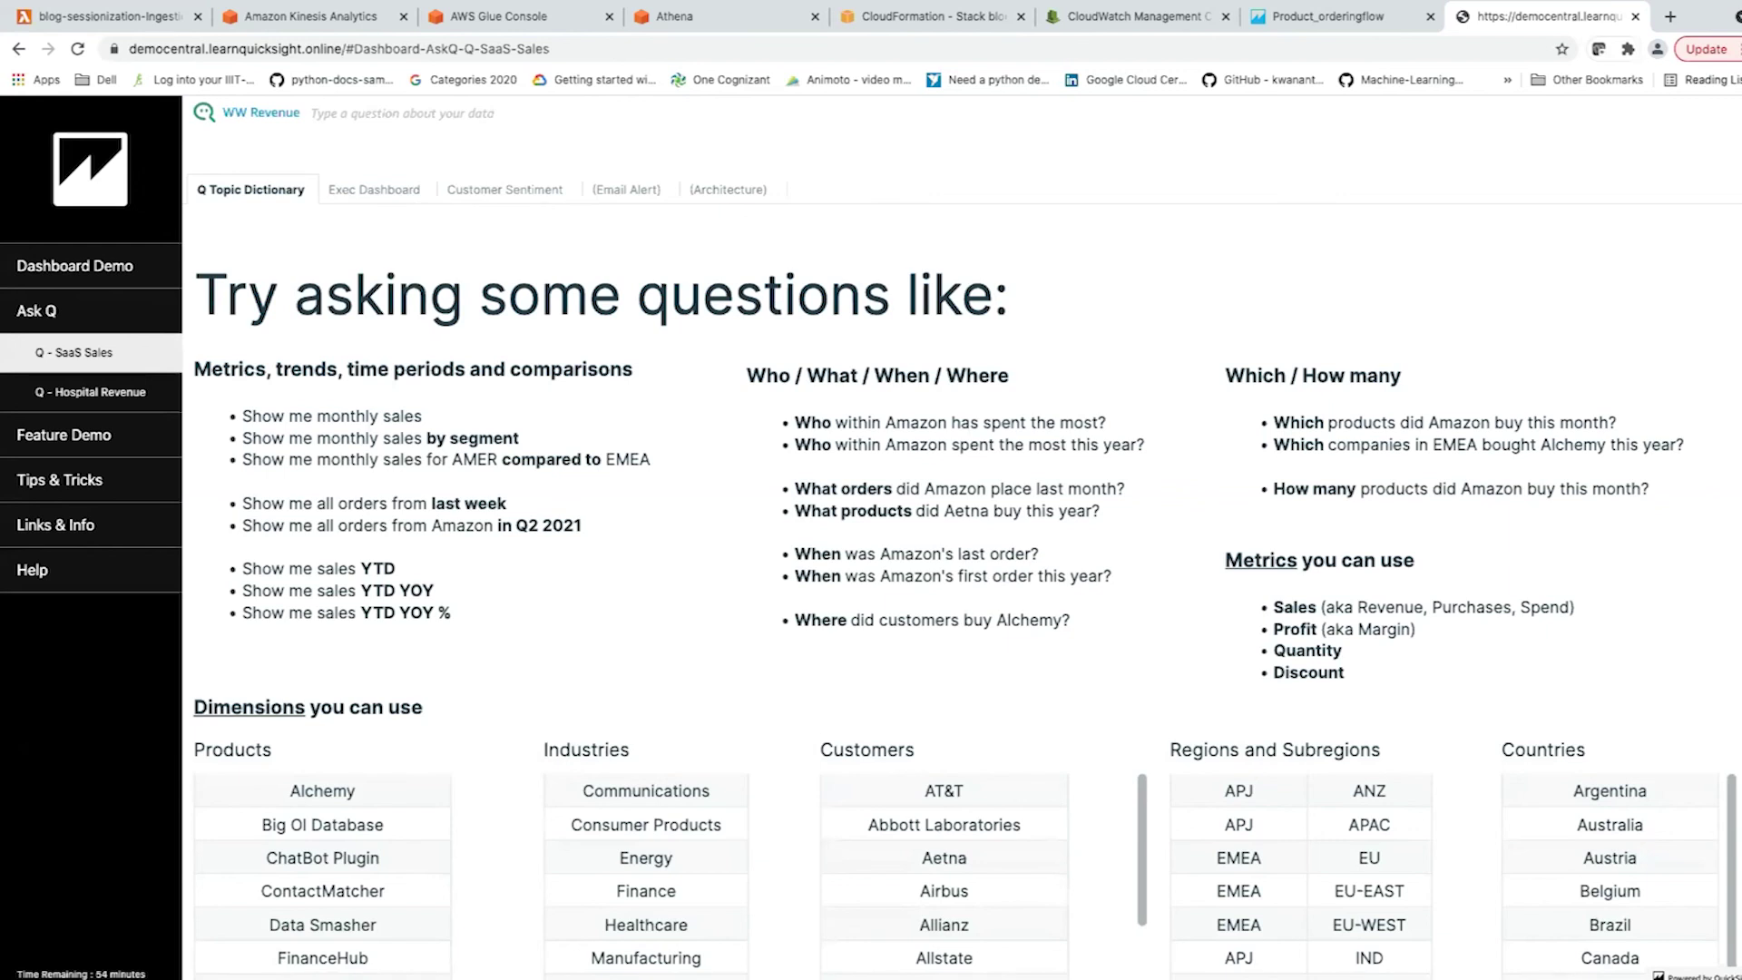
{"action": "left_click_drag", "start_coordinate": [795, 423], "coordinate": [1106, 422]}
{"action": "key", "text": "ctrl+c"}
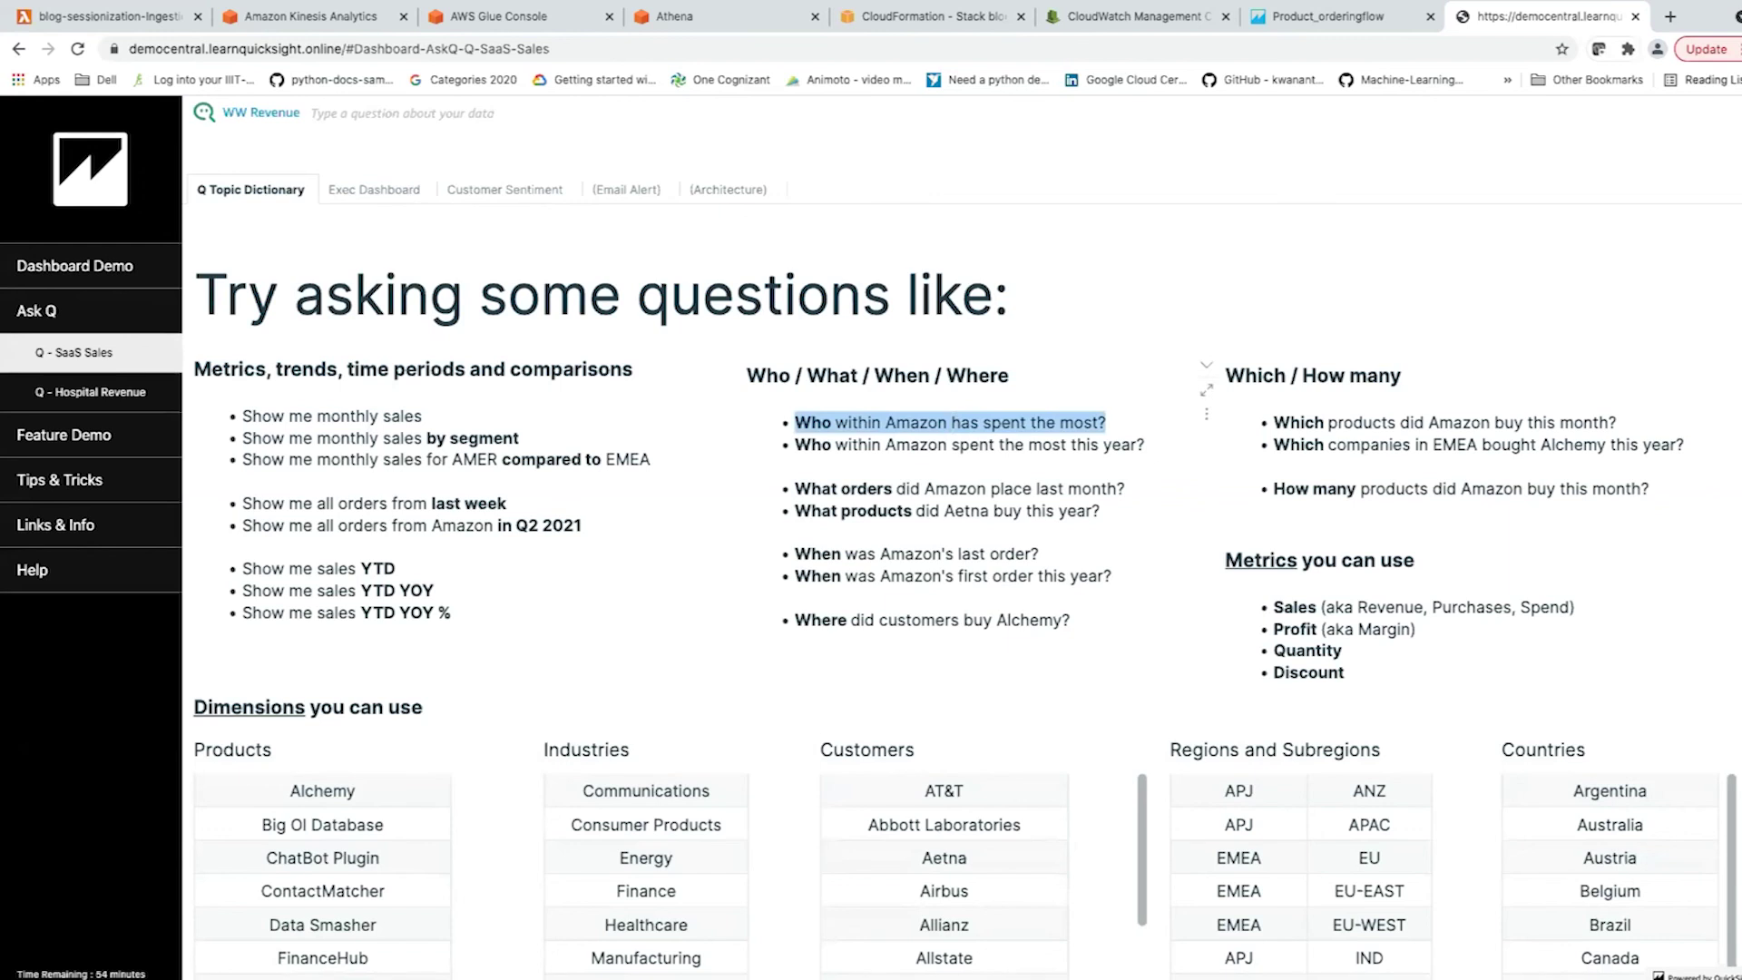
{"action": "left_click", "coordinate": [399, 113]}
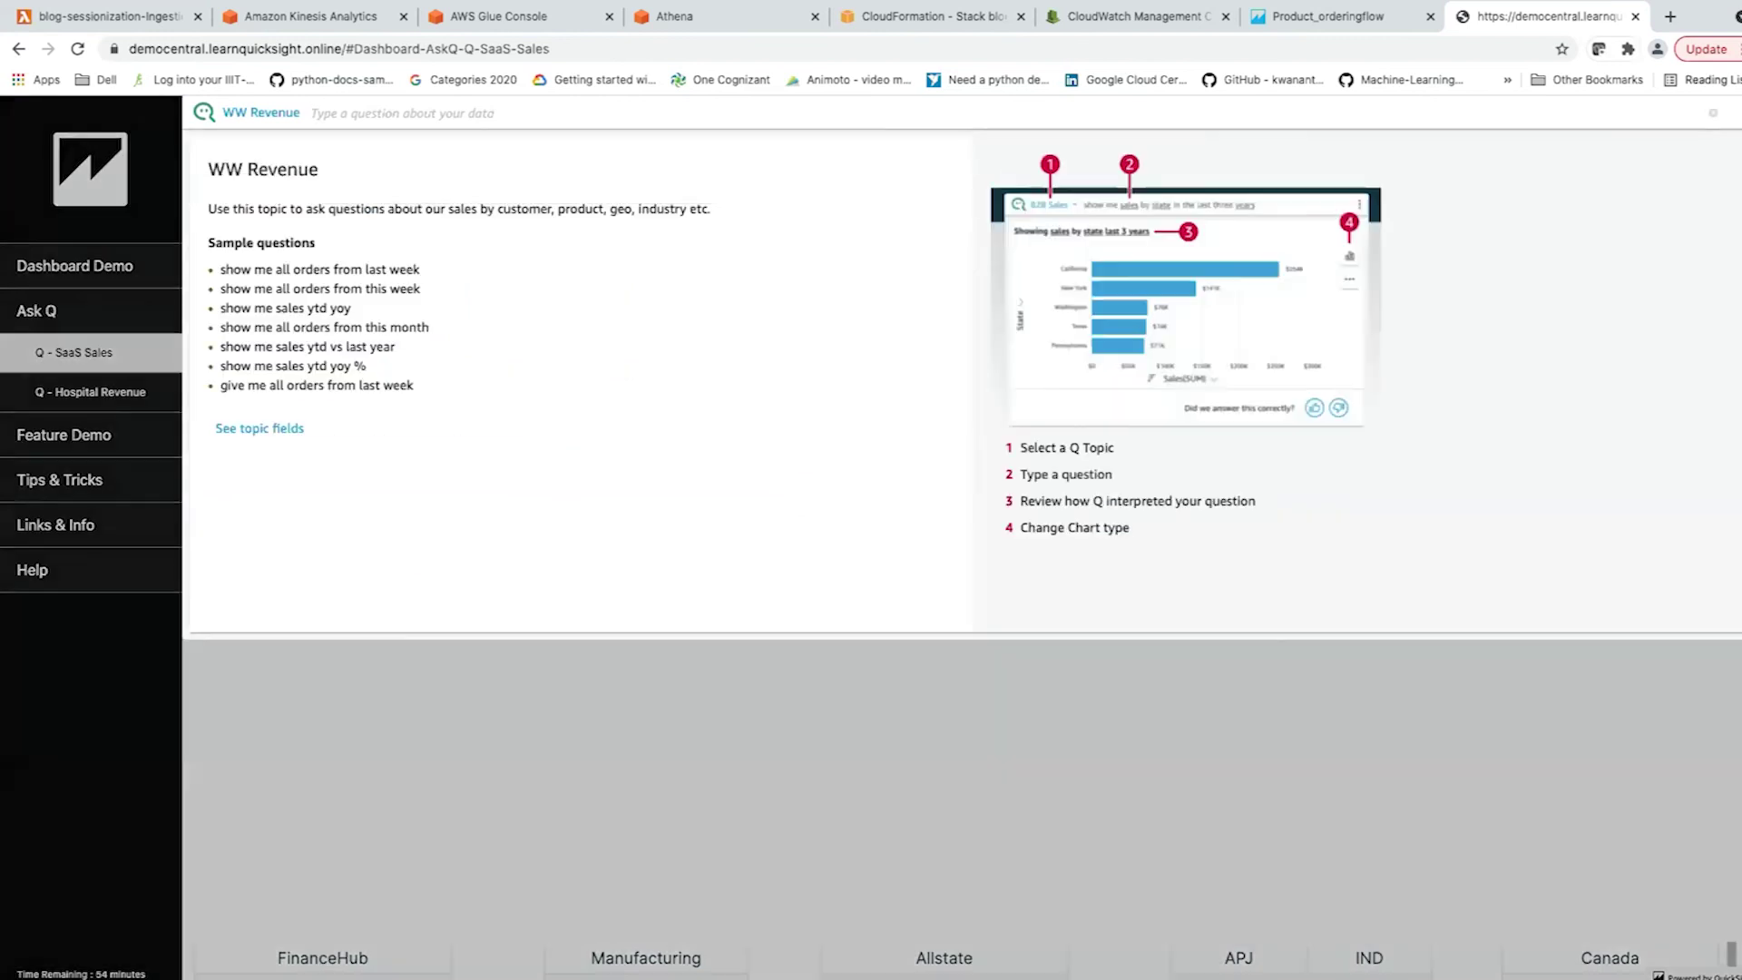
{"action": "key", "text": "ctrl+v"}
{"action": "key", "text": "Return"}
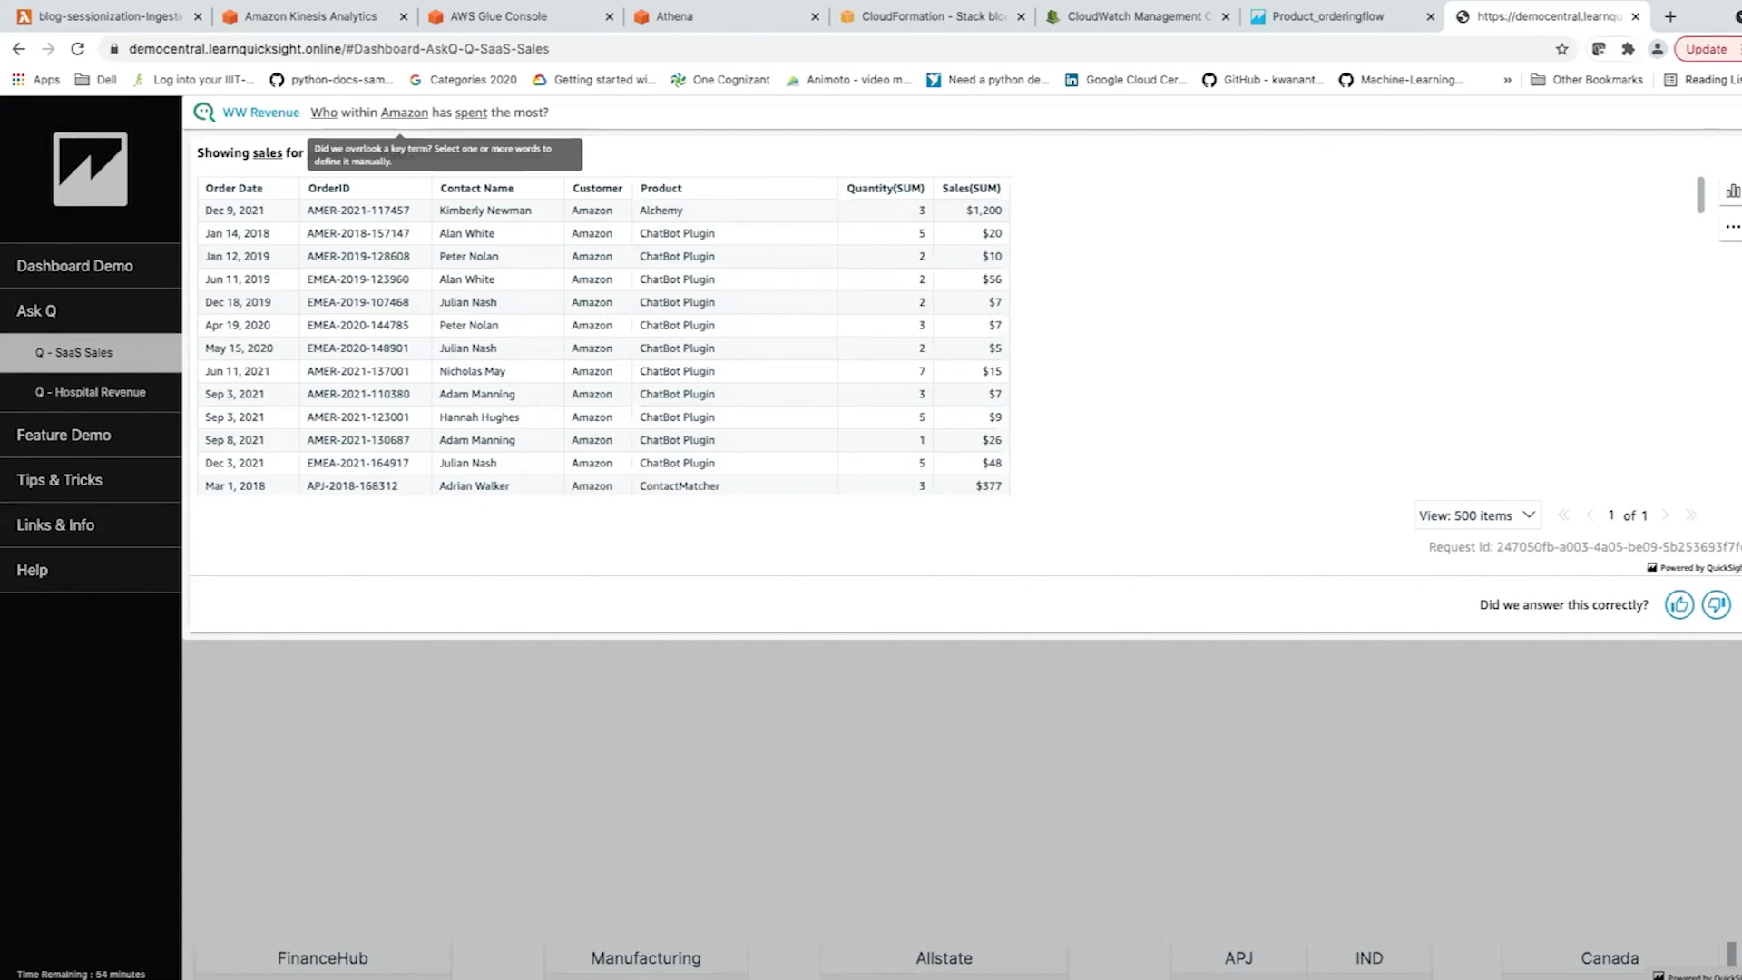
View the Embedded Sessions page under Links & Info, then reopen the Dashboard Demo's 1.Business Summary.
{"action": "left_click", "coordinate": [55, 525]}
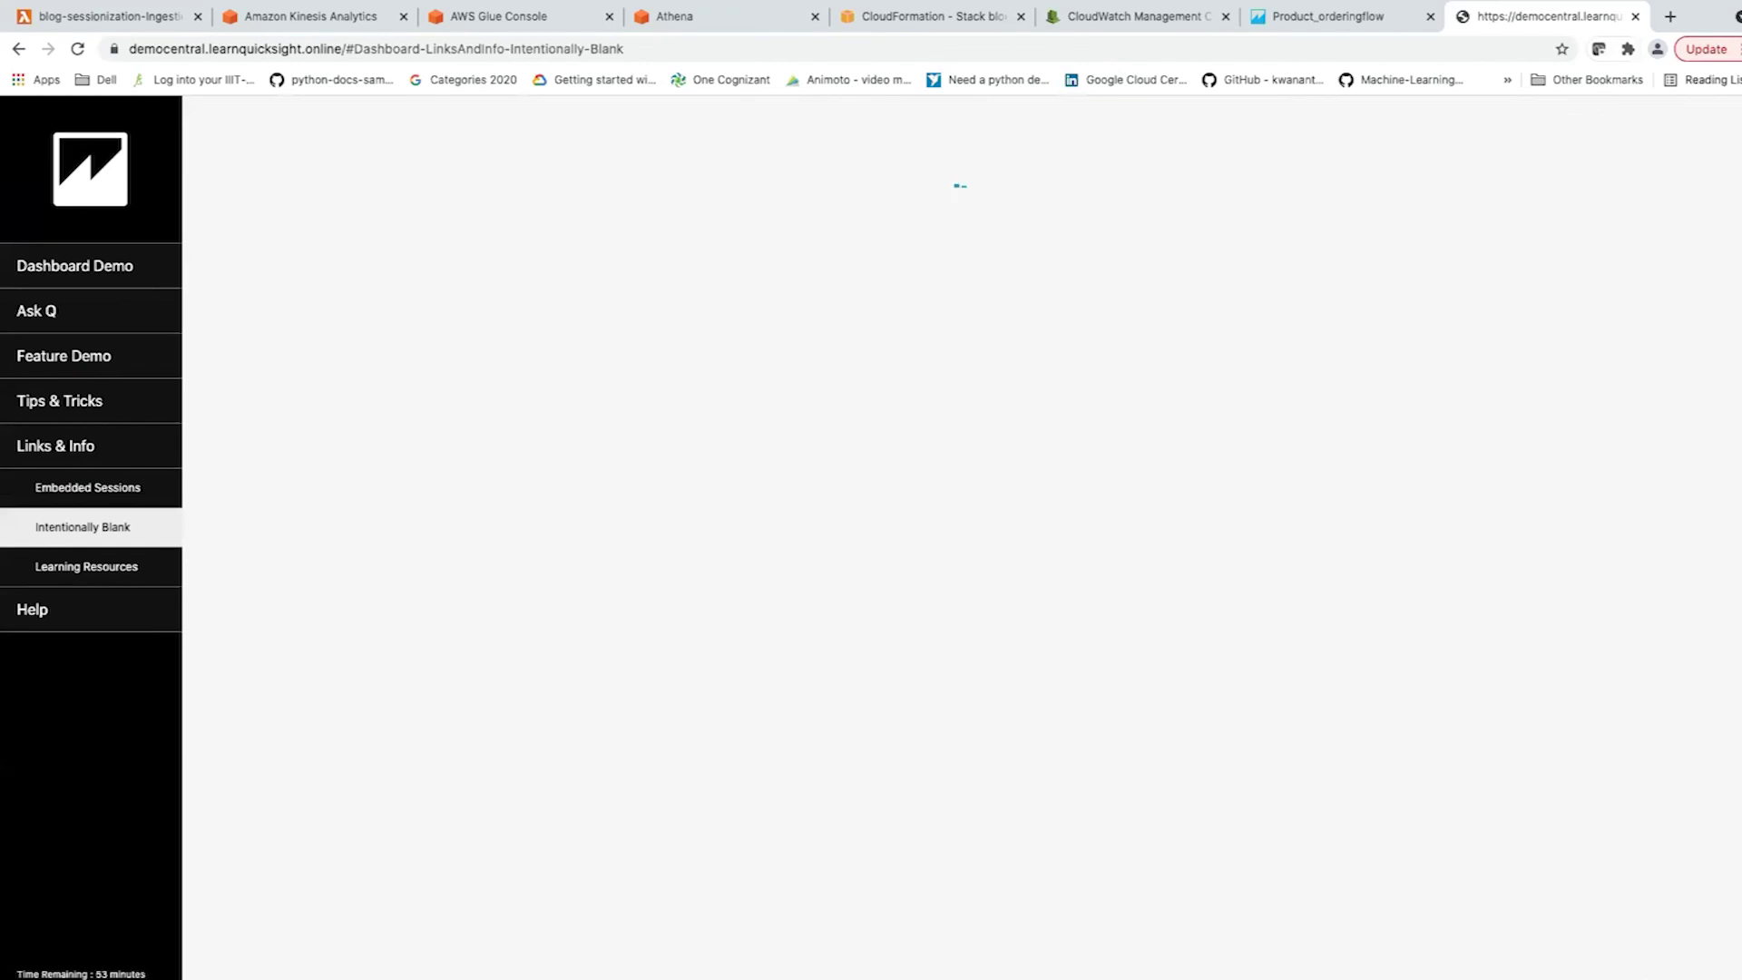
{"action": "left_click", "coordinate": [82, 489]}
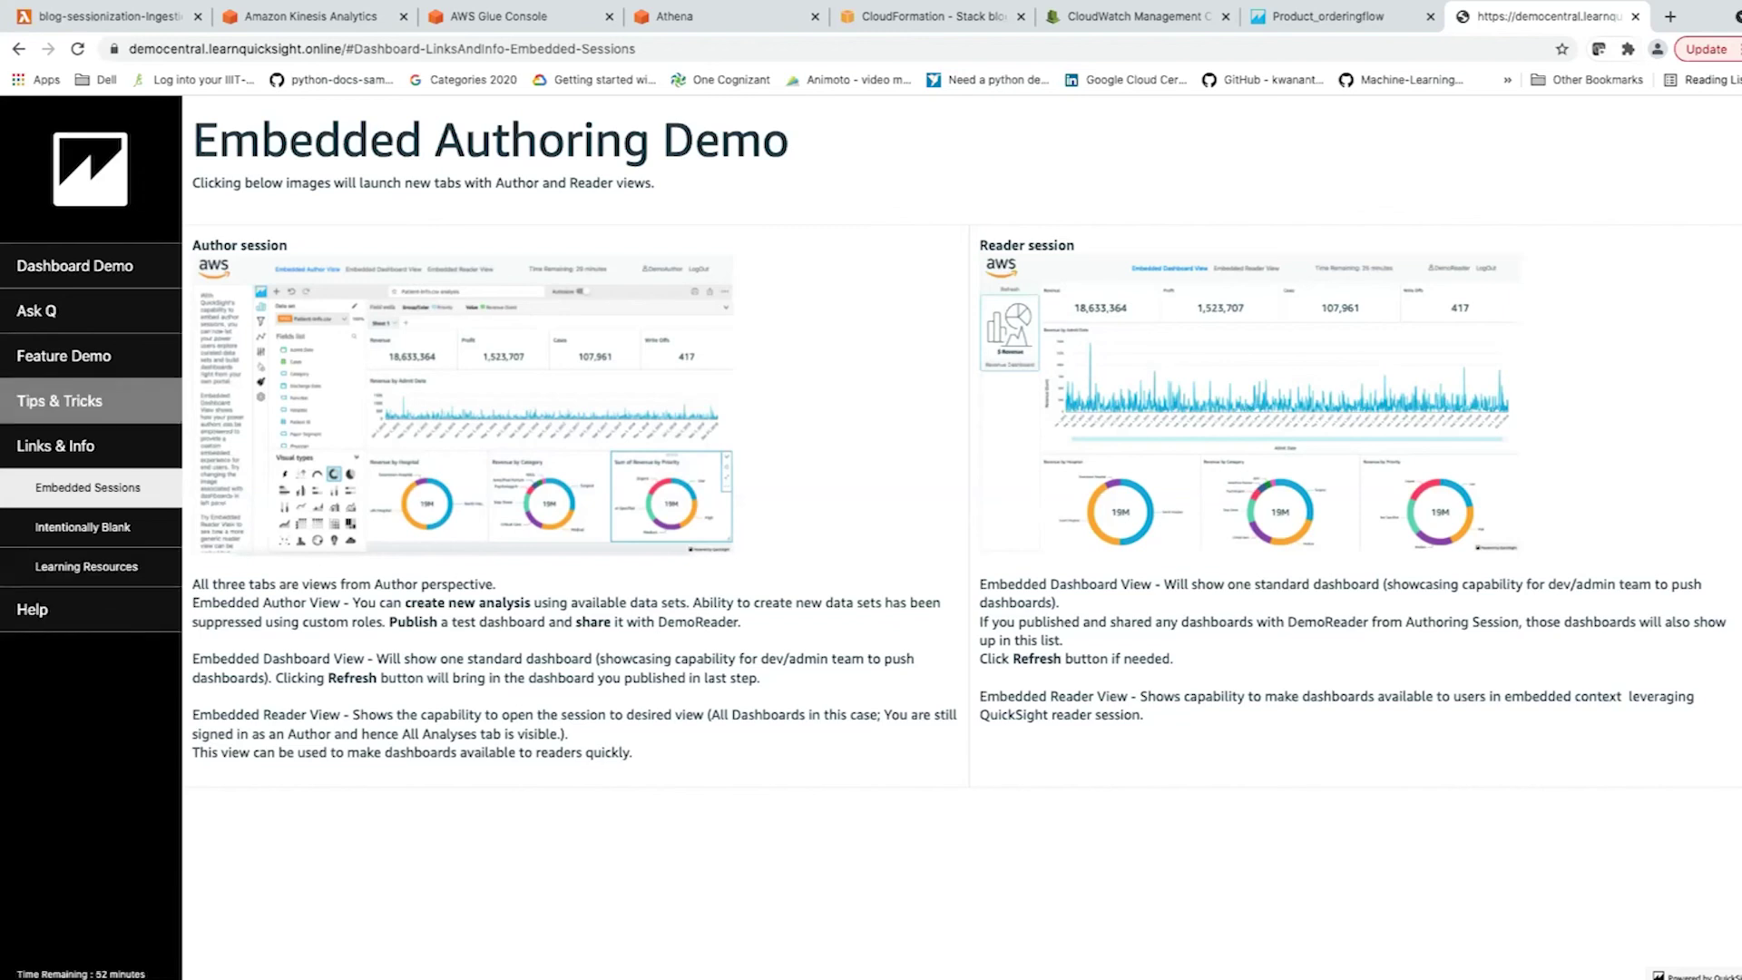
{"action": "left_click", "coordinate": [74, 265]}
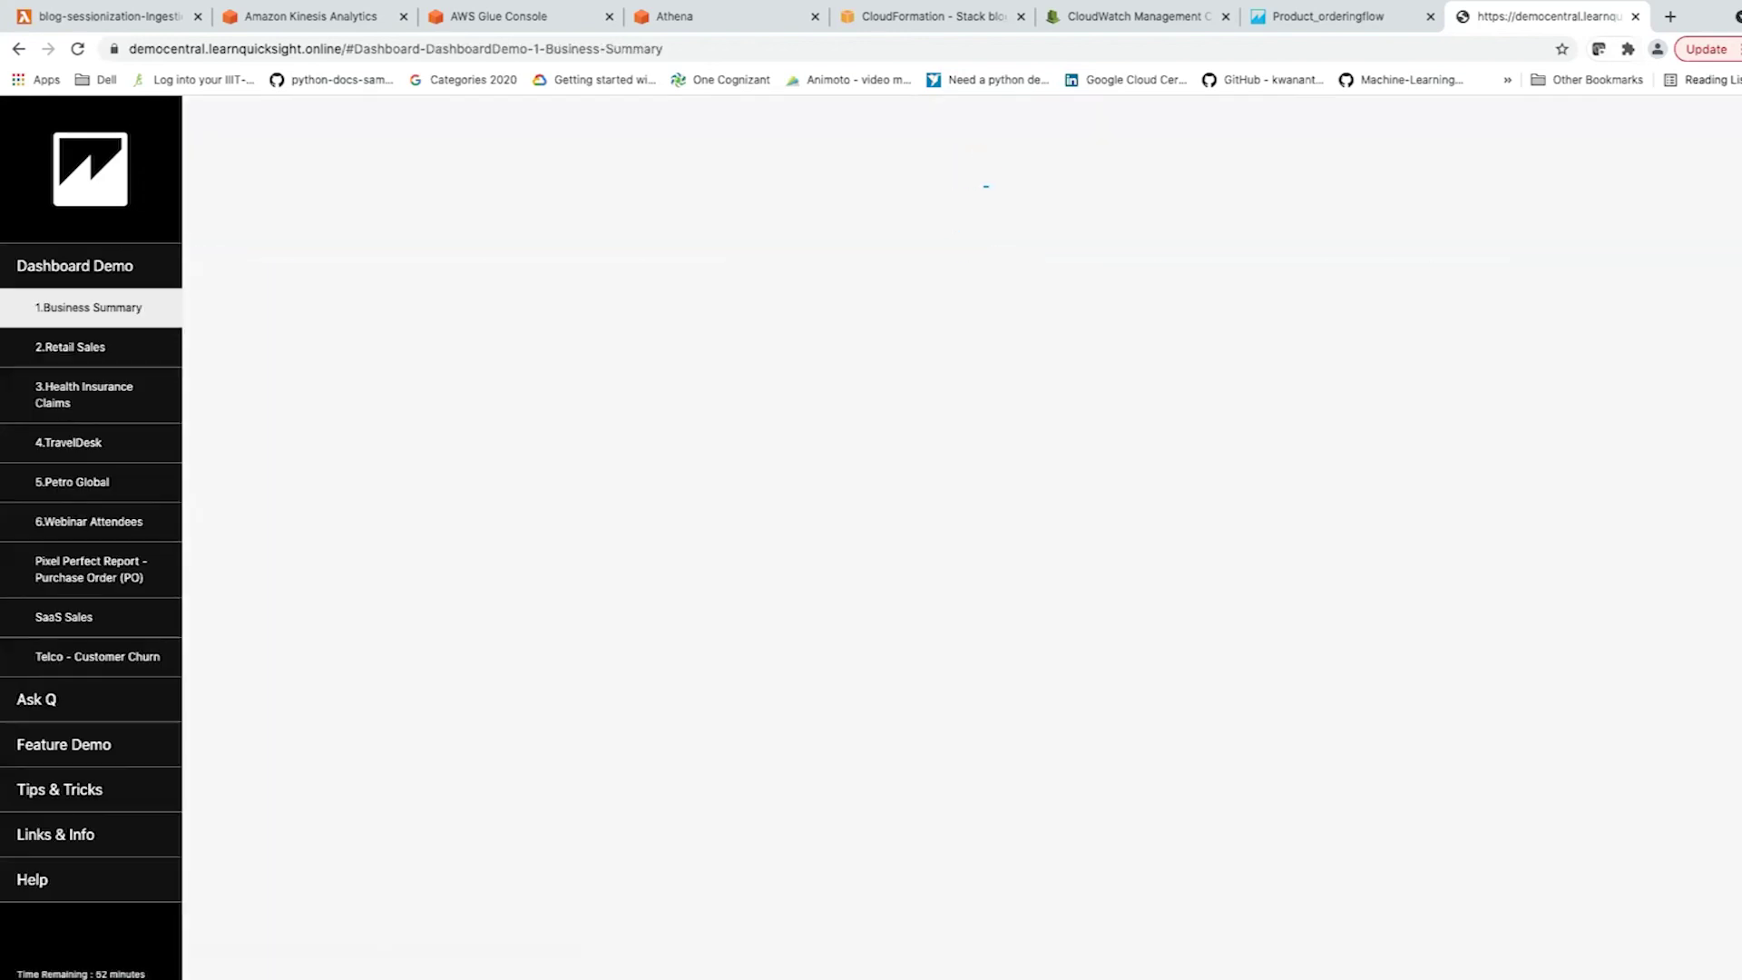